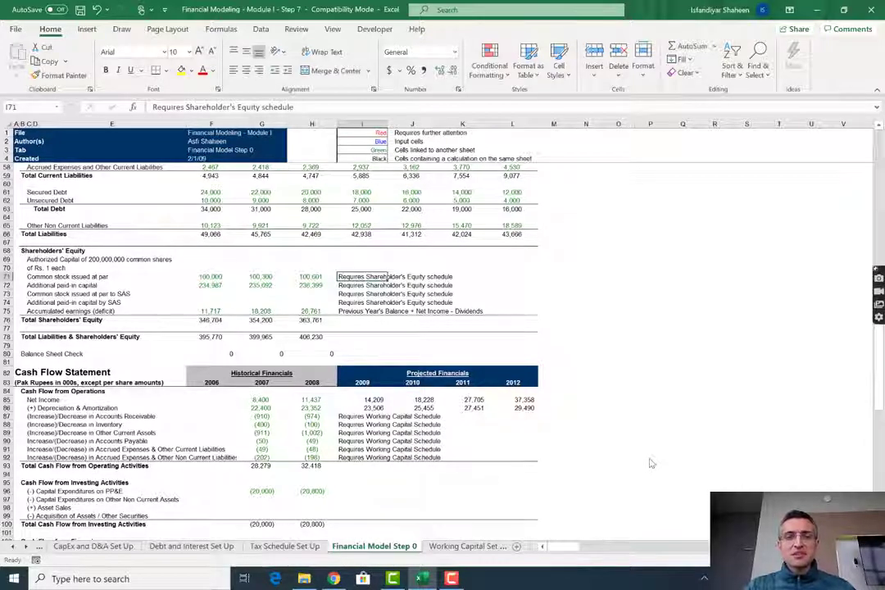
Set 2009 common stock at par to =H71, extend it to additional paid-in capital, centre both, and fill them across to 2012
text(=)
key(Left)
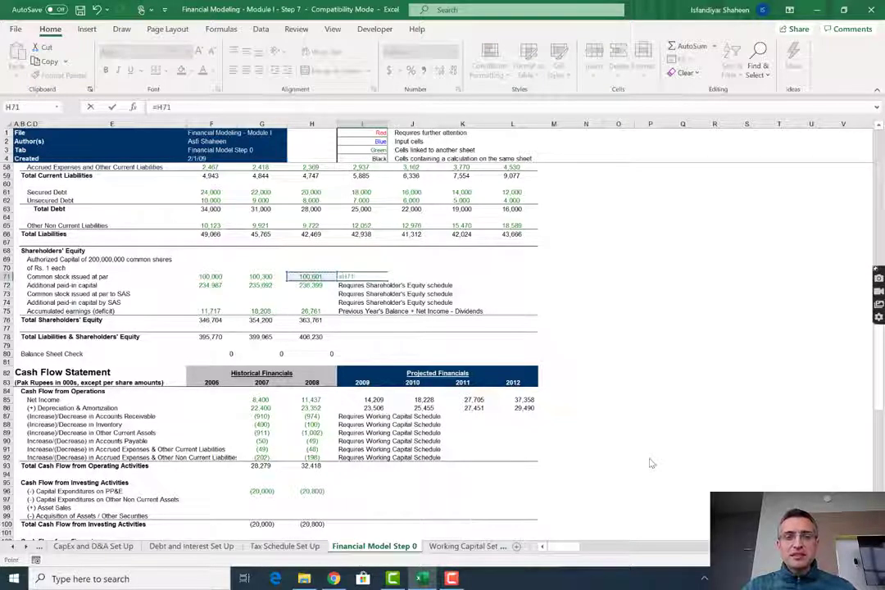
key(Return)
key(Up)
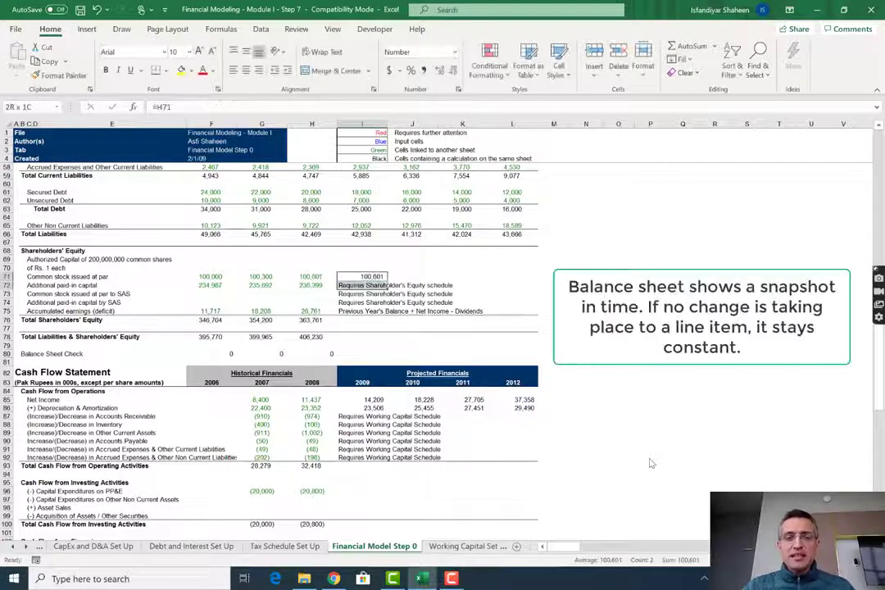
key(shift+Down)
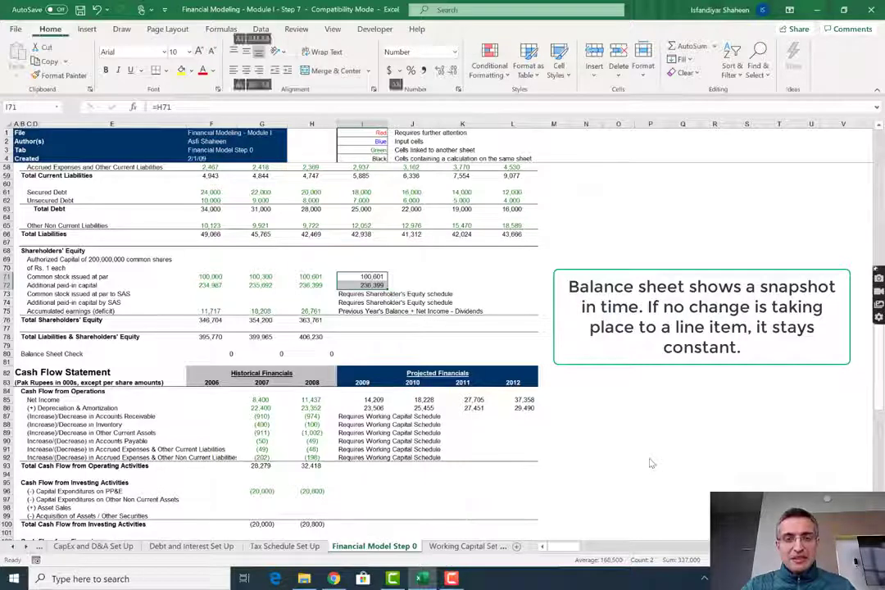
key(shift+Right)
key(shift+Right)
key(shift+Right)
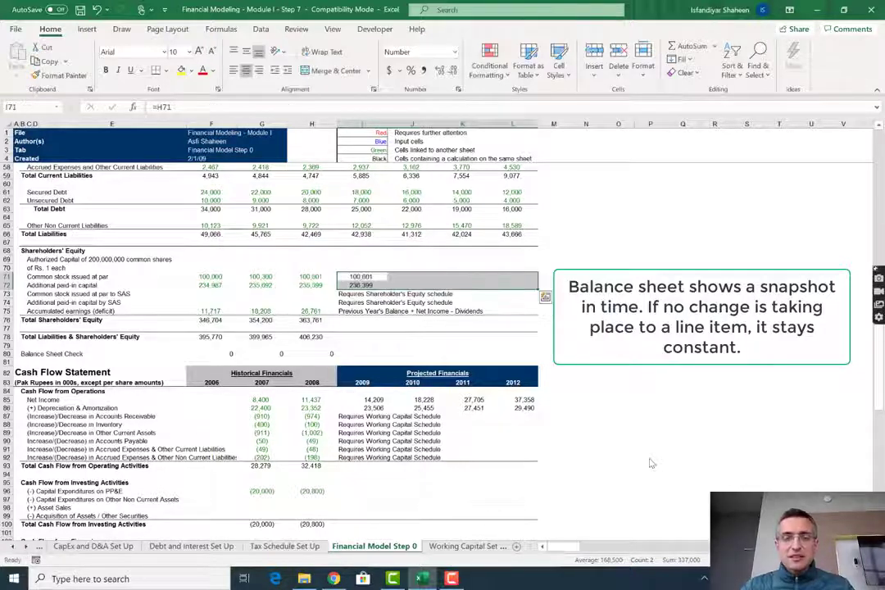
key(Down)
key(Down)
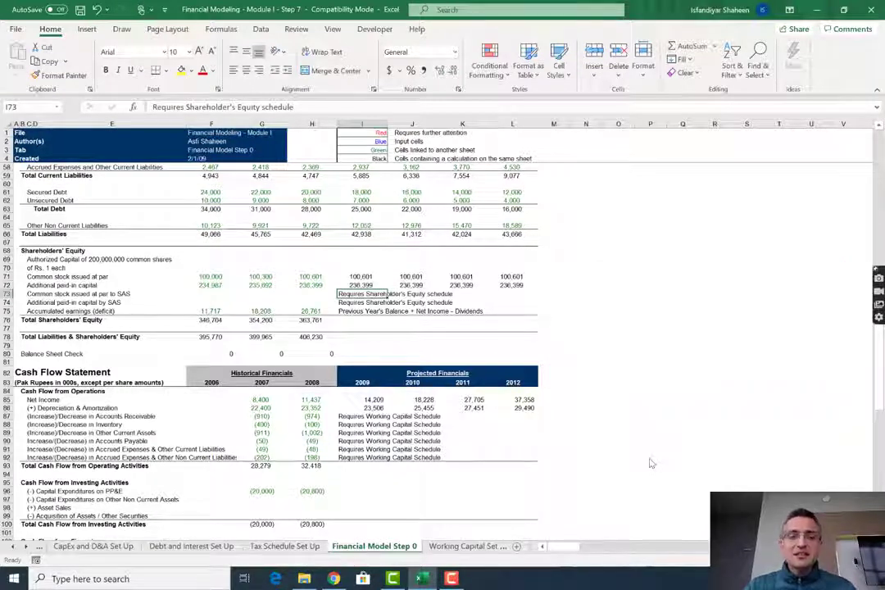
Link 2009 common stock issued at par to SAS to cell I14 of Shareholders Equity Set Up and fill down to I74
text(=)
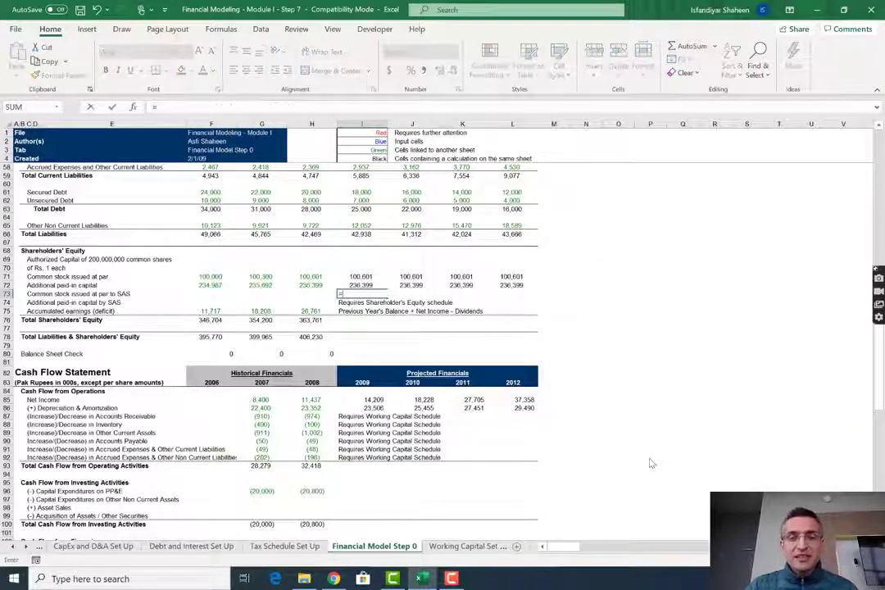
key(ctrl+Page_Down)
key(ctrl+Page_Down)
key(ctrl+Page_Down)
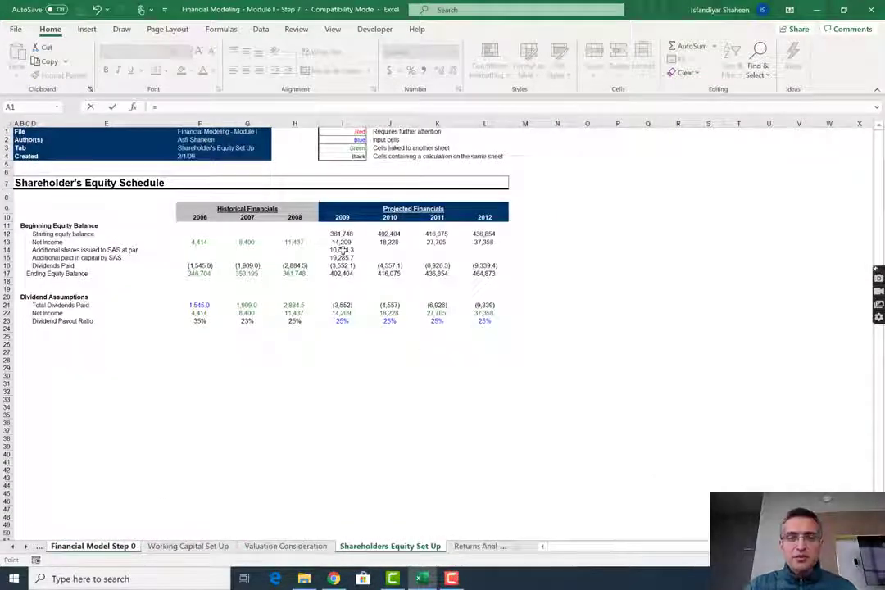
click(343, 249)
key(Return)
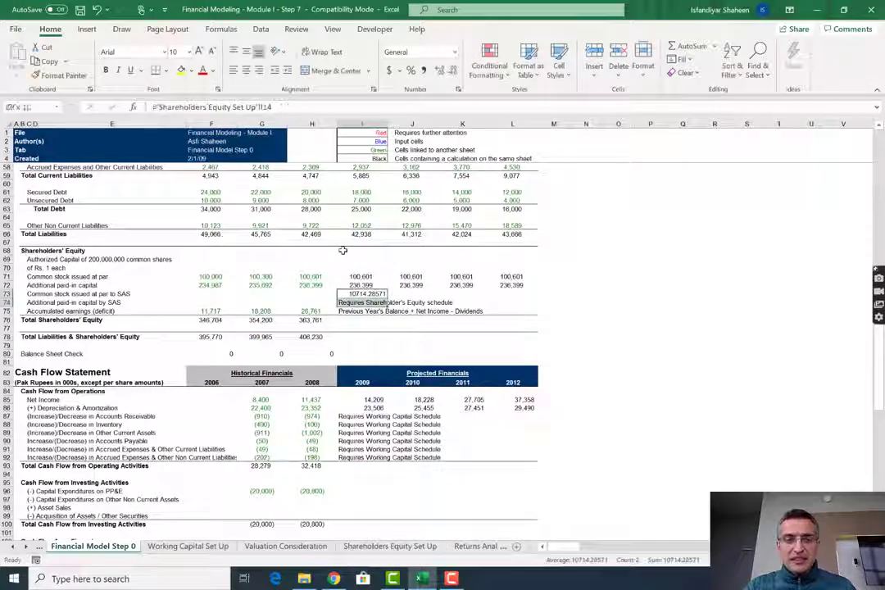
key(ctrl+d)
Copy the formatting of the 2008 additional paid-in capital cell onto the two 2009 SAS equity cells, I73:I74
key(Up)
key(Up)
key(Down)
key(Left)
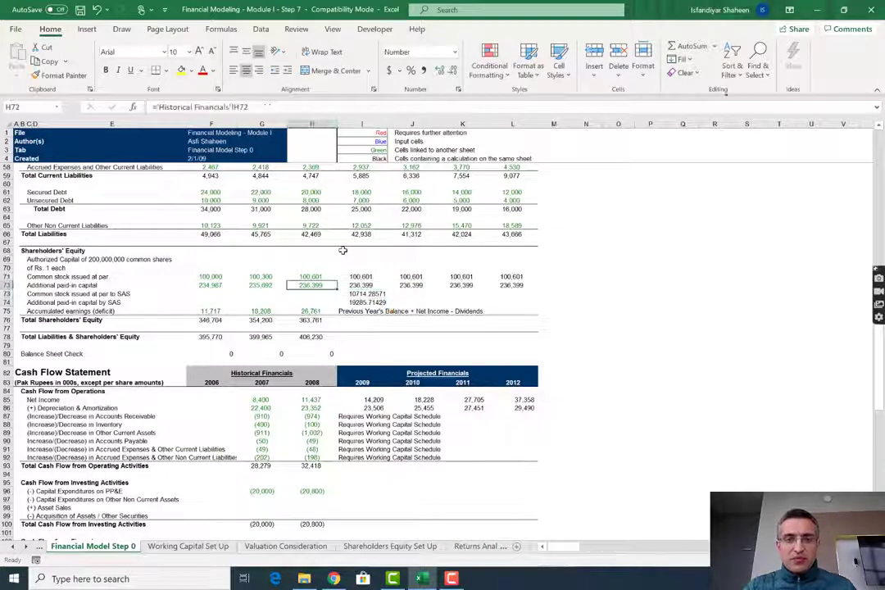
key(ctrl+c)
key(Right)
key(shift+Down)
key(Down)
key(shift+Down)
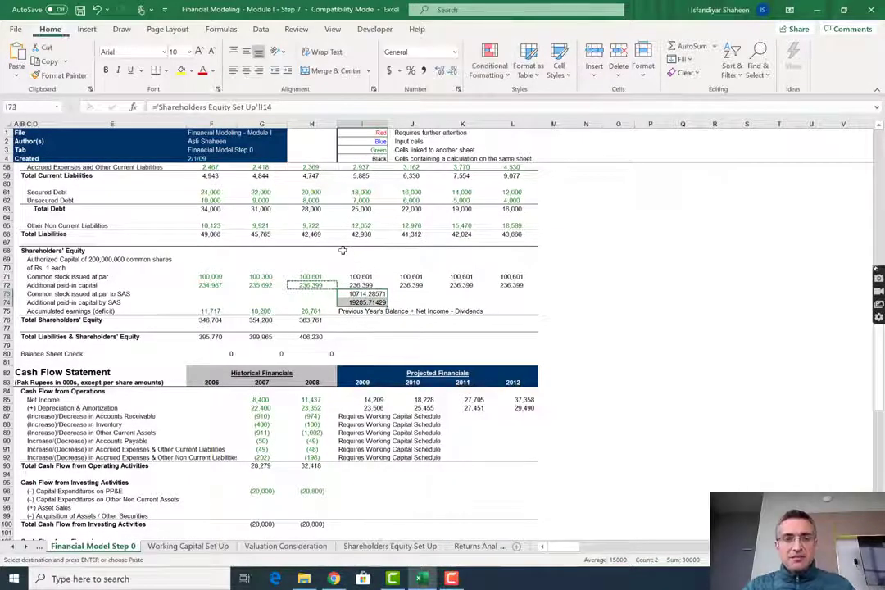
key(ctrl+alt+v)
key(t)
key(Return)
key(Escape)
Calculate 2009 accumulated earnings in I75 as previous balance plus net income plus dividends paid, using =H75+I38+I107
key(Down)
key(Down)
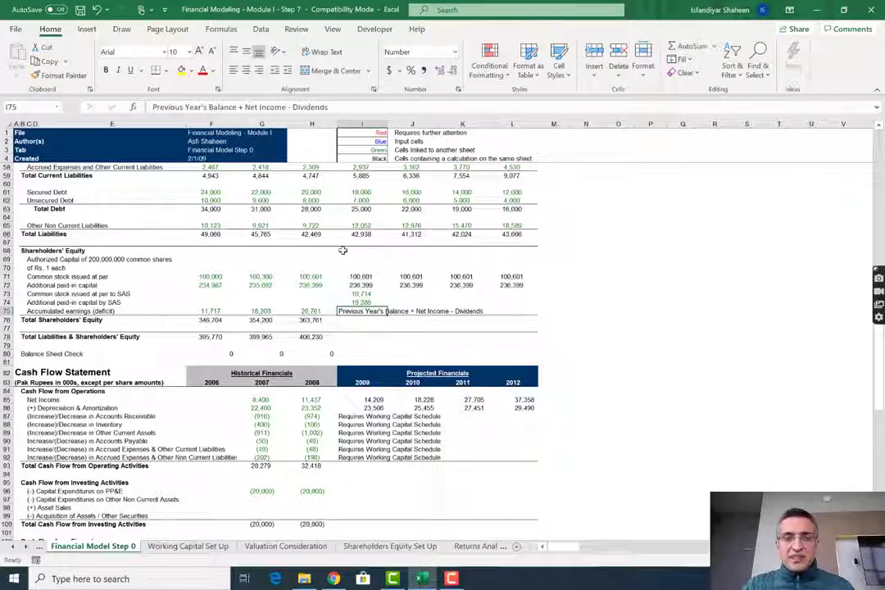
text(=)
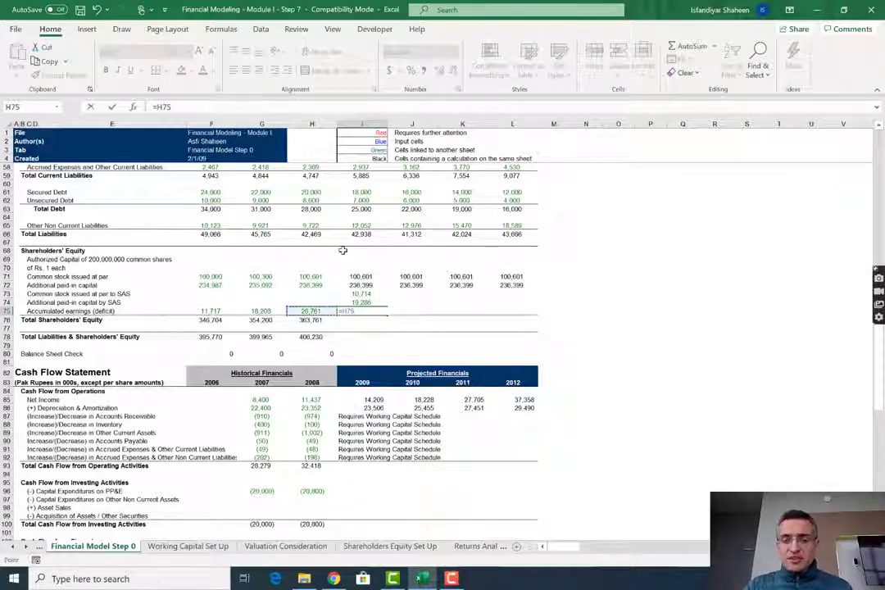
key(Up)
key(Up)
key(Up)
key(Up)
key(Up)
key(Up)
key(Up)
key(Up)
key(Up)
key(Up)
key(Up)
key(Up)
key(Up)
key(Up)
key(Up)
key(Up)
key(Up)
key(Up)
key(Up)
key(Up)
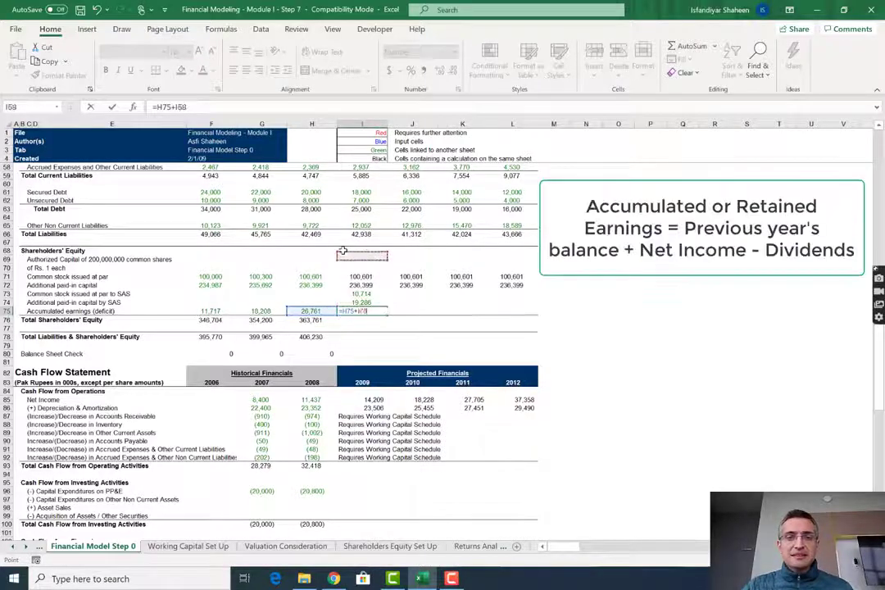
key(Up)
key(Up)
key(Up)
key(Up)
key(Up)
key(Up)
key(Up)
key(Up)
key(Up)
key(Up)
key(Up)
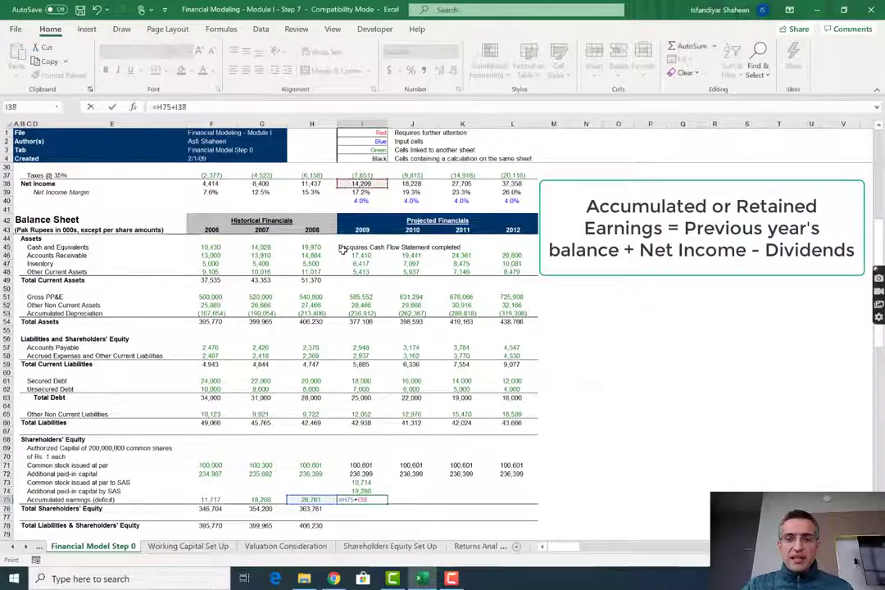
text(+)
key(Down)
key(Down)
key(Down)
key(Down)
key(Down)
key(Down)
key(Down)
key(Down)
key(Down)
key(Down)
key(Down)
key(Down)
key(Down)
key(Down)
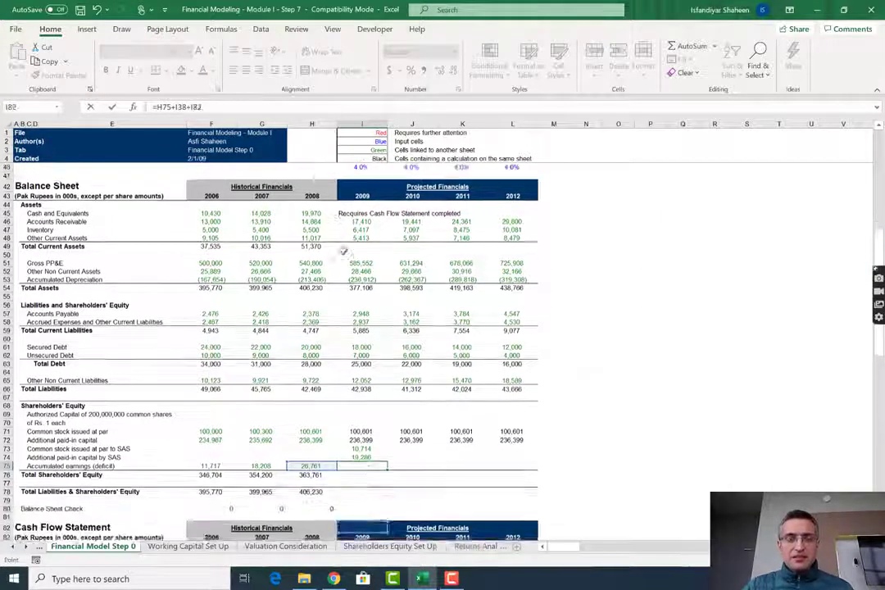
key(Down)
key(Down)
key(Down)
key(Down)
key(Down)
key(Down)
key(Down)
key(Down)
key(Down)
key(Down)
key(Down)
key(Down)
key(Down)
key(Down)
key(Down)
key(Down)
key(Down)
key(Down)
key(Down)
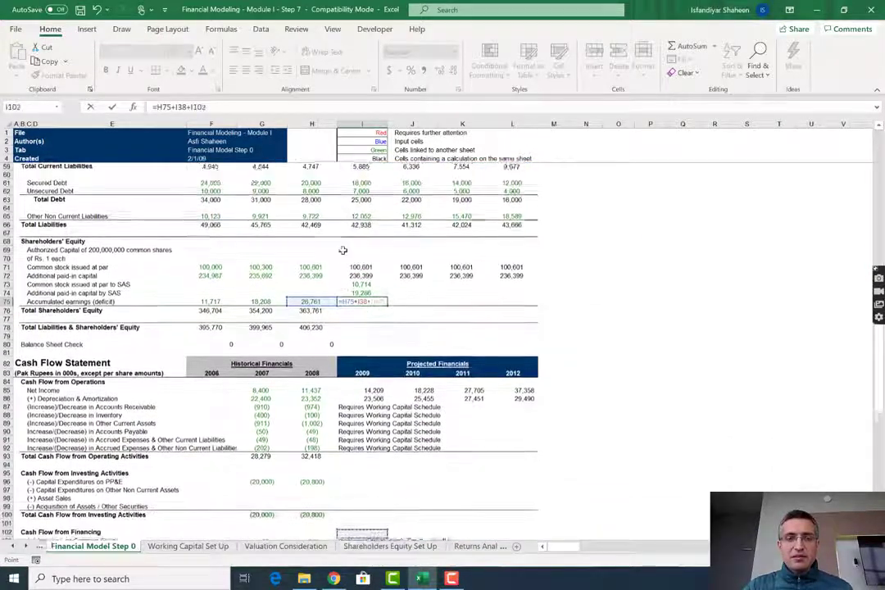
key(Up)
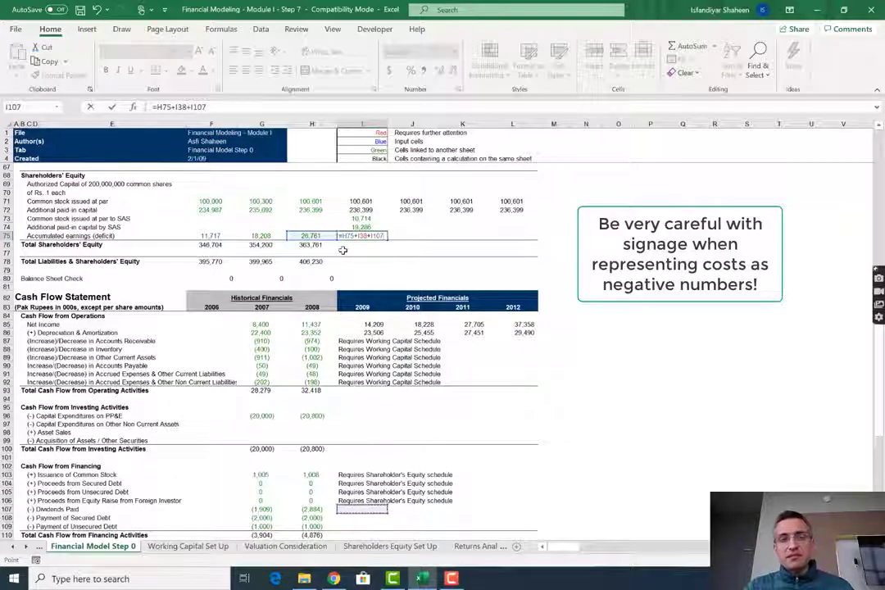
key(Return)
key(Up)
key(Up)
key(Down)
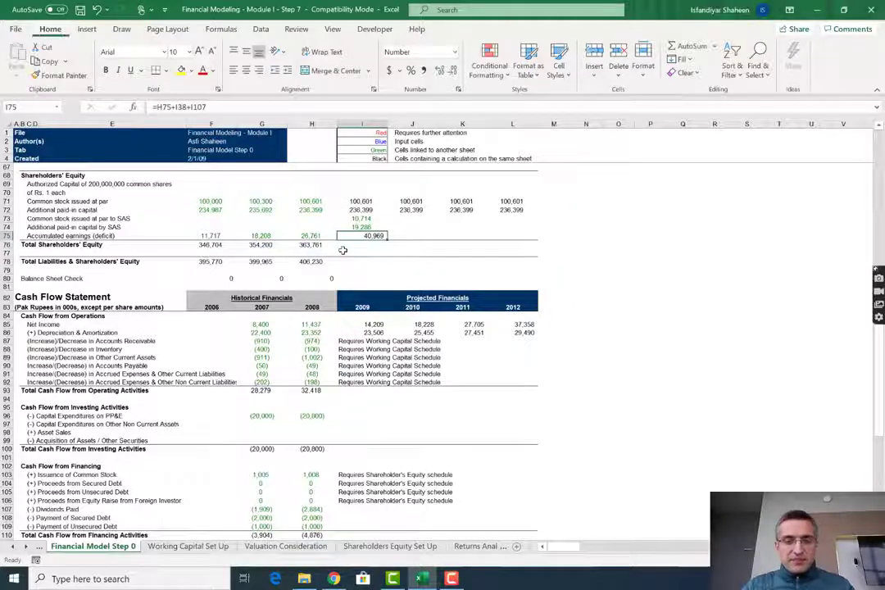
Centre the 2009 accumulated earnings cell and fill its formula right across the projected years
key(alt+h)
key(a)
key(c)
key(shift+Right)
key(shift+Right)
key(ctrl+r)
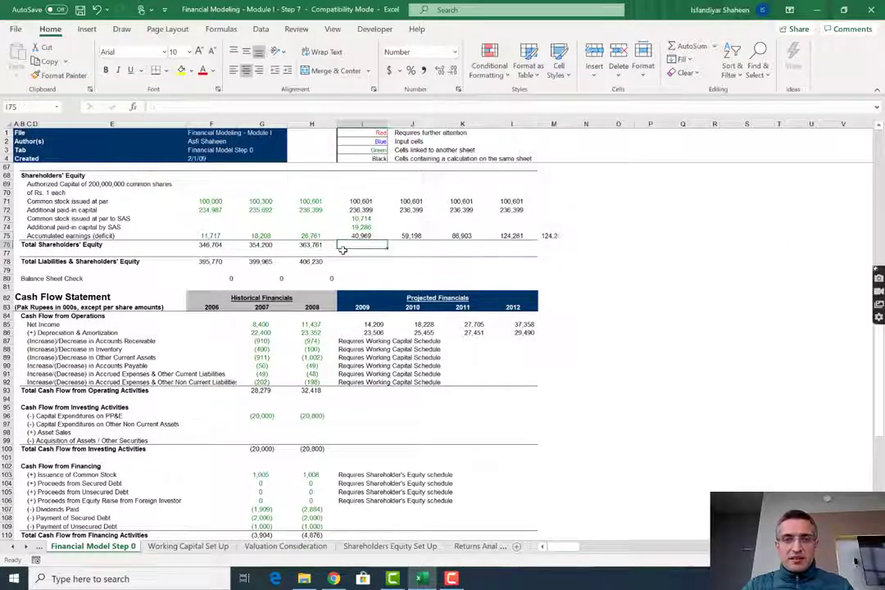
Fill the Total Shareholders' Equity sum from H76 across to 2012 and clear the surplus accumulated earnings formula in M75
key(Down)
key(Left)
key(shift+Right)
key(shift+Right)
key(shift+Right)
key(shift+Right)
key(shift+Left)
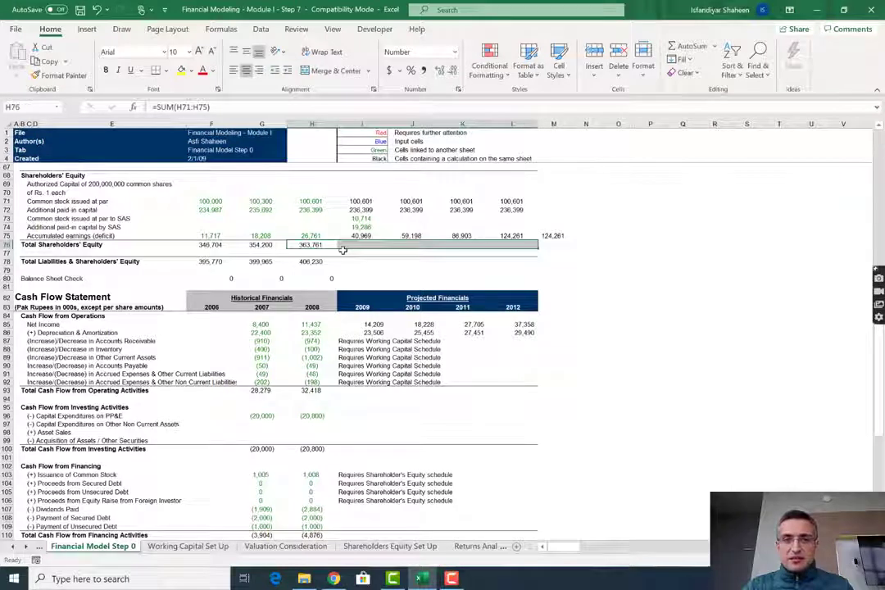
key(Up)
key(ctrl+Right)
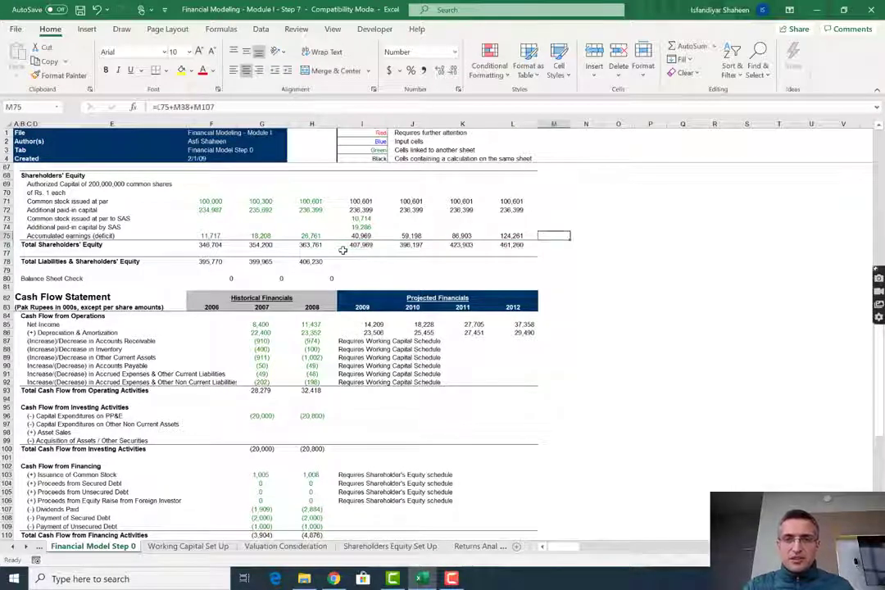
Fill the 2008 Total Liabilities & Shareholders' Equity and Balance Sheet Check formulas in rows 78 to 80 across to 2012
key(Left)
key(Down)
key(Down)
key(Left)
key(Left)
key(Left)
key(Left)
key(Down)
key(shift+Down)
key(shift+Down)
key(shift+Right)
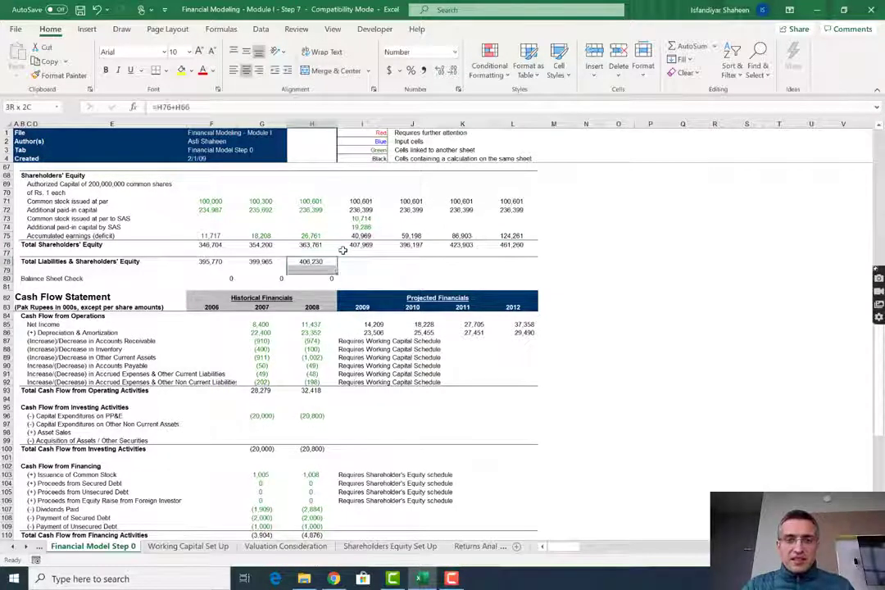
key(shift+Right)
key(shift+Right)
key(shift+Right)
key(ctrl+r)
Fill the Total Current Assets sum from H49 across the projected years to 2012
key(Right)
key(Up)
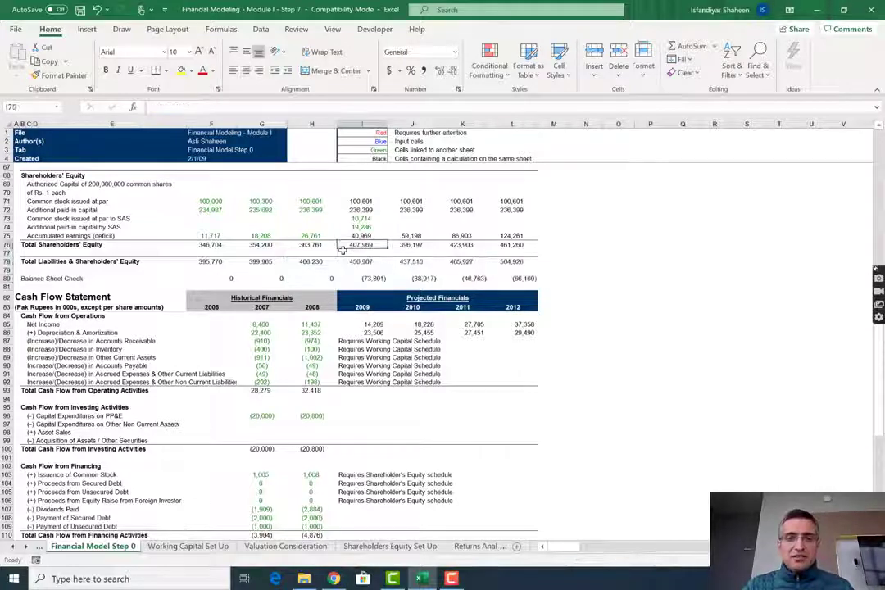
key(Up)
key(Up)
key(Up)
key(Up)
key(Up)
key(Up)
key(Up)
key(Up)
key(Up)
key(Up)
key(Up)
key(Up)
key(Up)
key(Up)
key(Up)
key(Up)
key(Up)
key(Up)
key(Up)
key(Up)
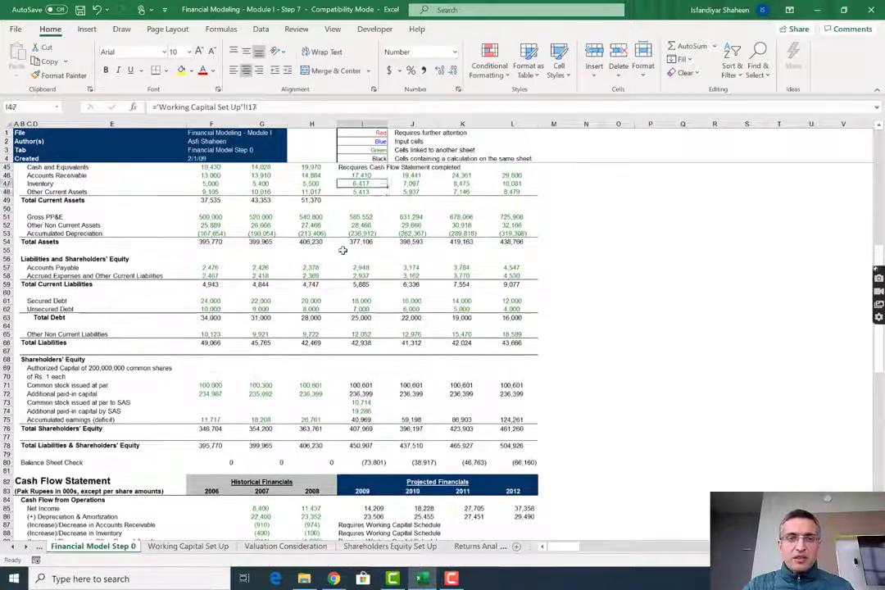
key(Left)
key(Down)
key(Down)
key(shift+Right)
key(shift+Right)
key(shift+Right)
key(shift+Right)
key(ctrl+r)
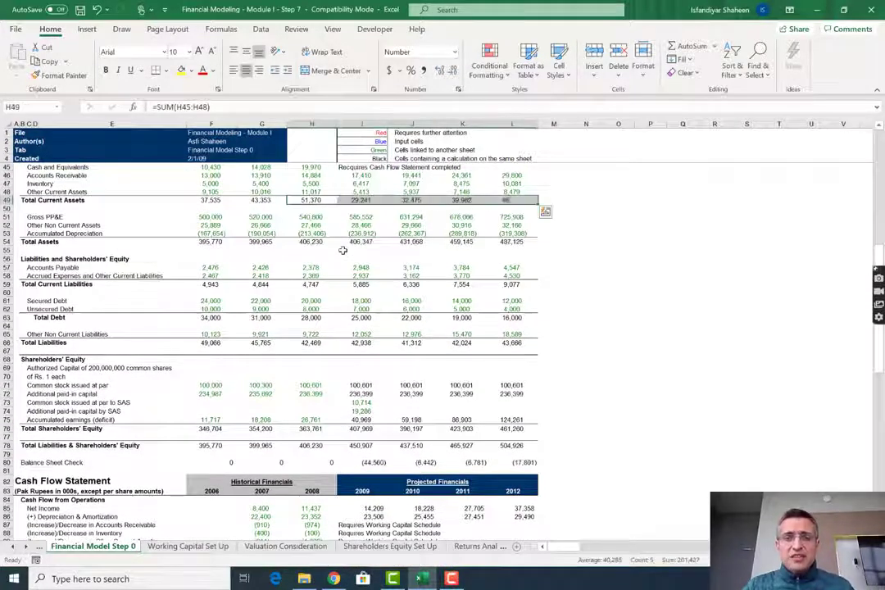
Review the projected 2009 balance sheet column from cash and equivalents down through the shareholders' equity lines
key(Right)
key(Up)
key(Up)
key(Up)
key(Up)
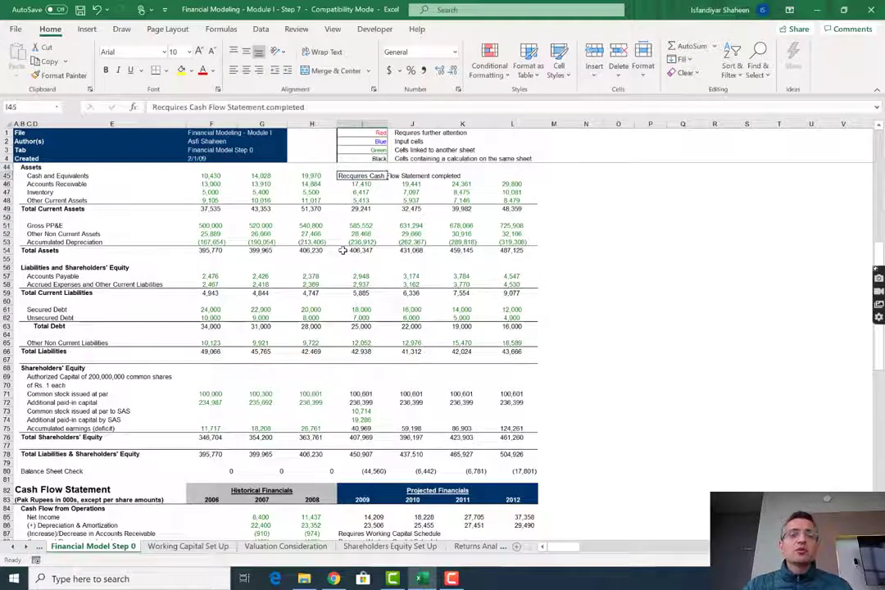
key(Up)
key(Up)
key(Up)
key(Down)
key(Down)
key(Down)
key(Down)
key(Down)
key(Down)
key(Down)
key(Down)
key(Down)
key(Down)
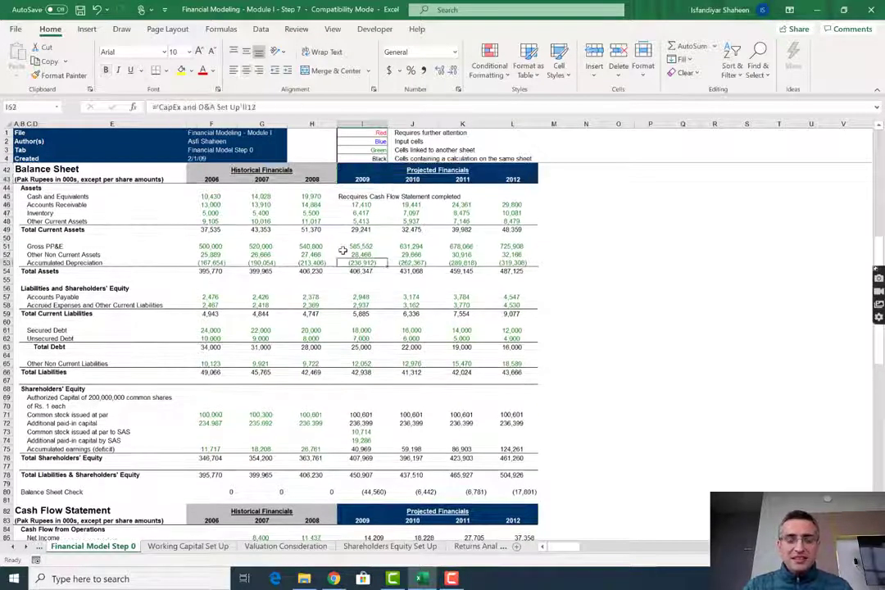
key(Down)
key(Down)
key(Down)
key(Down)
key(Down)
key(Down)
key(Down)
key(Down)
key(Down)
key(Down)
key(Down)
key(Down)
key(Down)
key(Down)
key(Down)
key(Down)
key(Down)
key(Down)
key(Down)
key(Down)
key(Down)
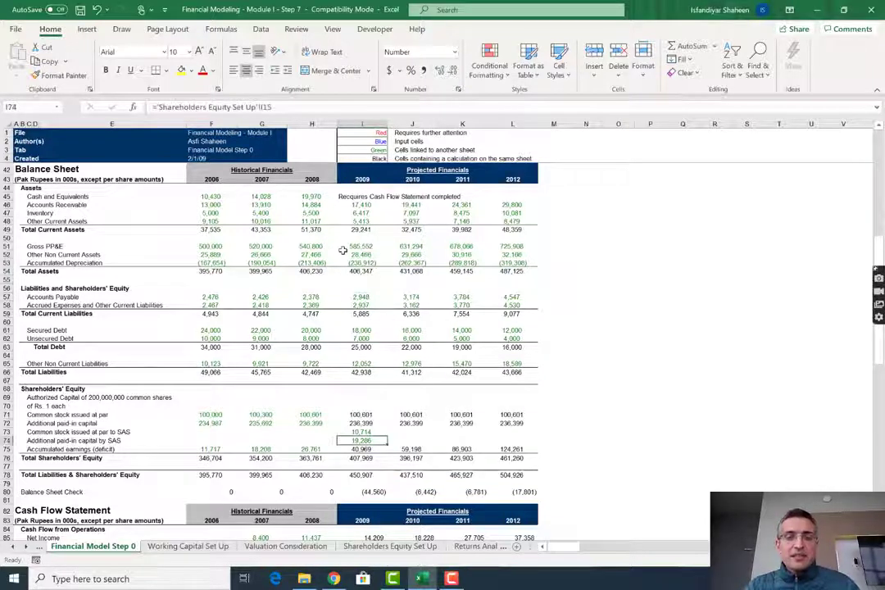
Examine the balance sheet check row and the 2009 cash flow statement lines down to total financing cash flow
key(Down)
key(Down)
key(Down)
key(Down)
key(Down)
key(Down)
key(Down)
key(Down)
key(Down)
key(Down)
key(Down)
key(Down)
key(Down)
key(Down)
key(Down)
key(Down)
key(Down)
key(Down)
key(Down)
key(Down)
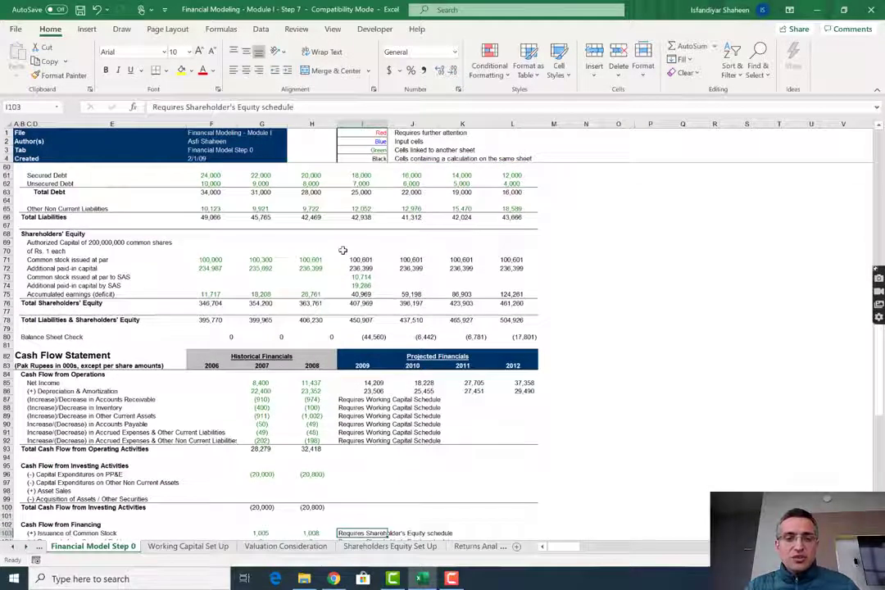
key(Down)
key(Down)
key(Down)
key(Down)
key(Down)
key(Down)
key(Down)
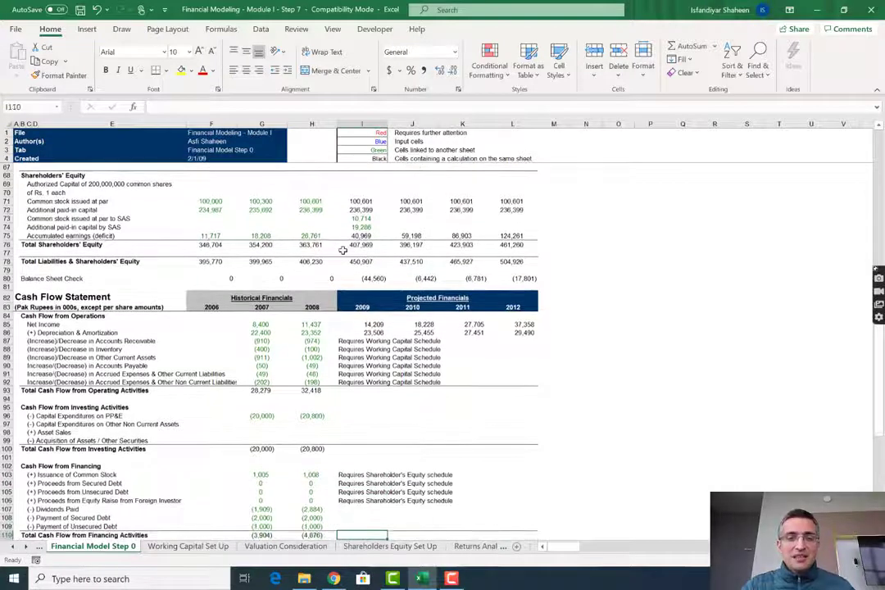
key(Down)
Set the worksheet zoom to 100%
key(alt+w)
text(q)
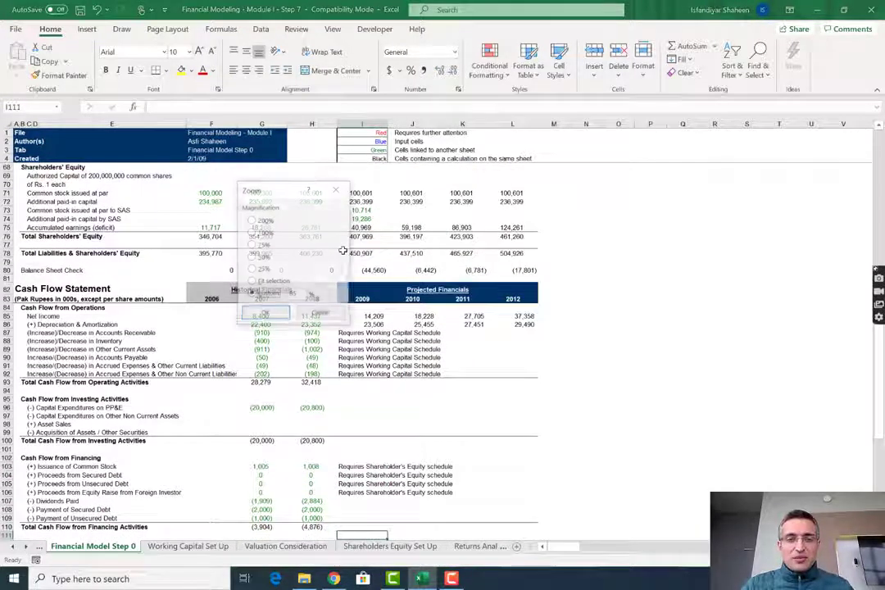
text(100)
key(Return)
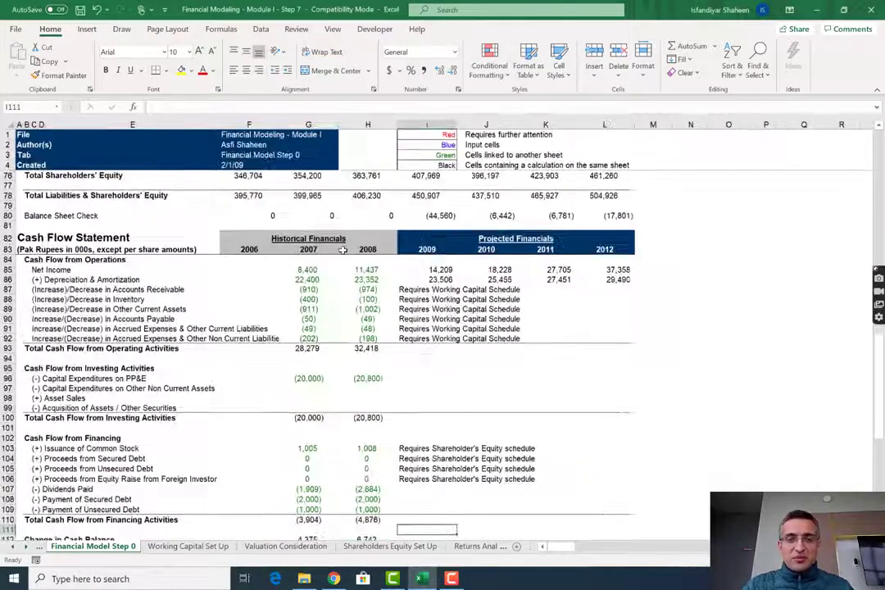
Review the 2009 cash flow statement column from the change in cash balance up to net income
key(Down)
key(Up)
key(Up)
key(Up)
key(Up)
key(Up)
key(Up)
key(Up)
key(Up)
key(Up)
key(Up)
key(Up)
key(Up)
key(Up)
key(Up)
key(Up)
key(Up)
key(Up)
key(Up)
key(Up)
key(Up)
key(Up)
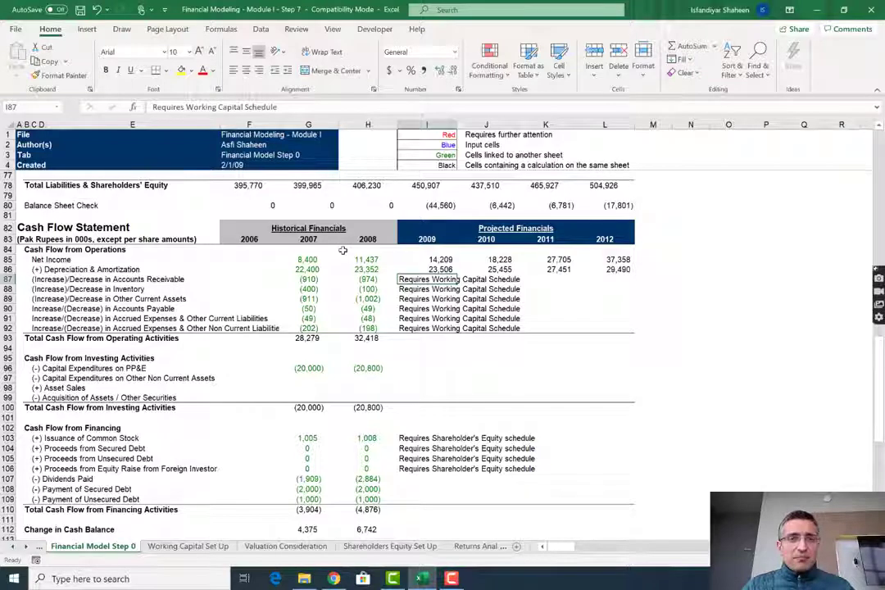
key(Up)
key(Up)
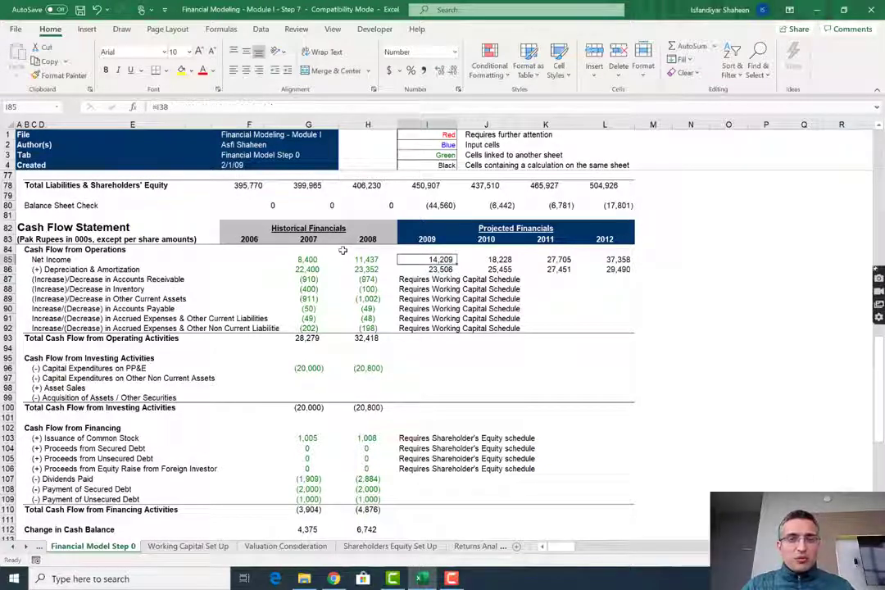
Calculate the 2009 change in accounts receivable as the 2008 balance minus the 2009 balance with =H46-I46 in I87
key(Down)
key(Down)
key(Down)
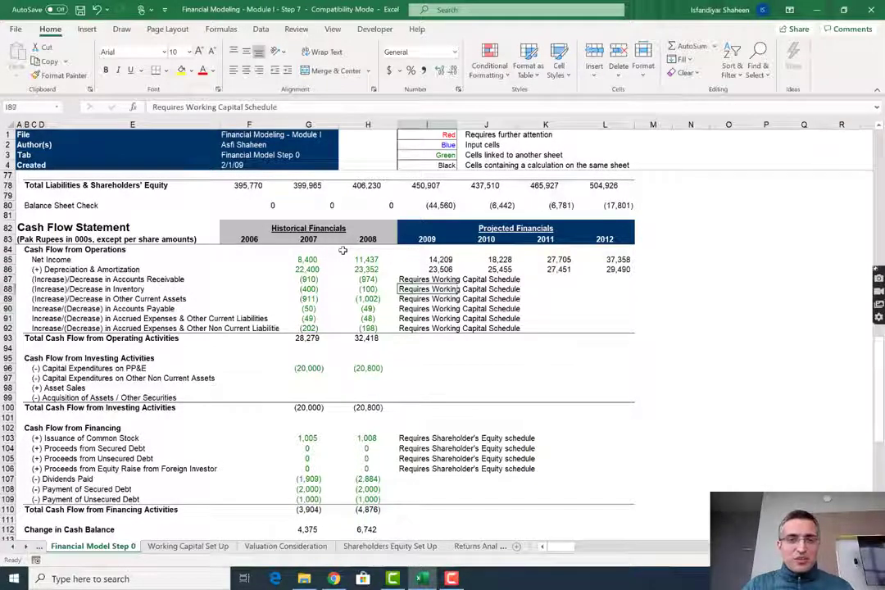
key(Up)
key(Up)
key(Up)
key(Down)
key(Down)
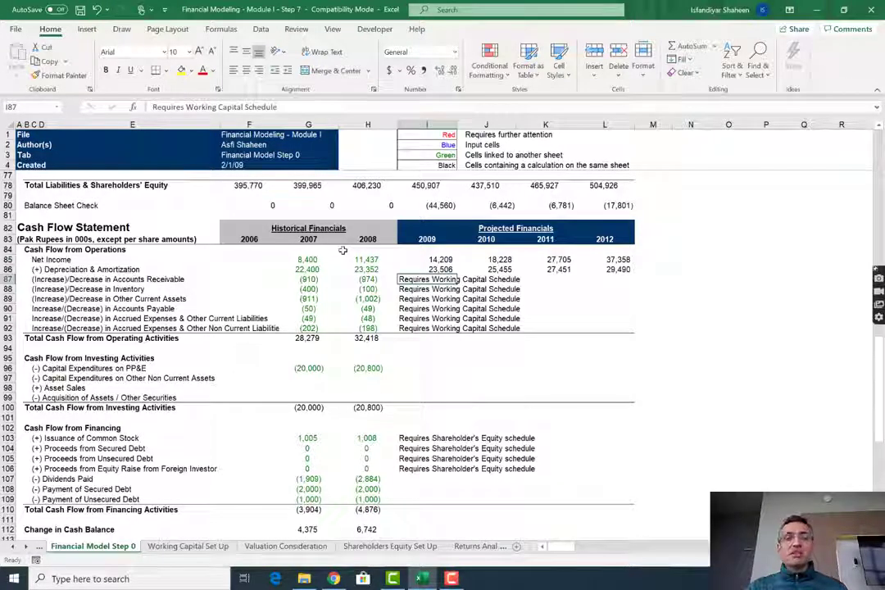
text(=)
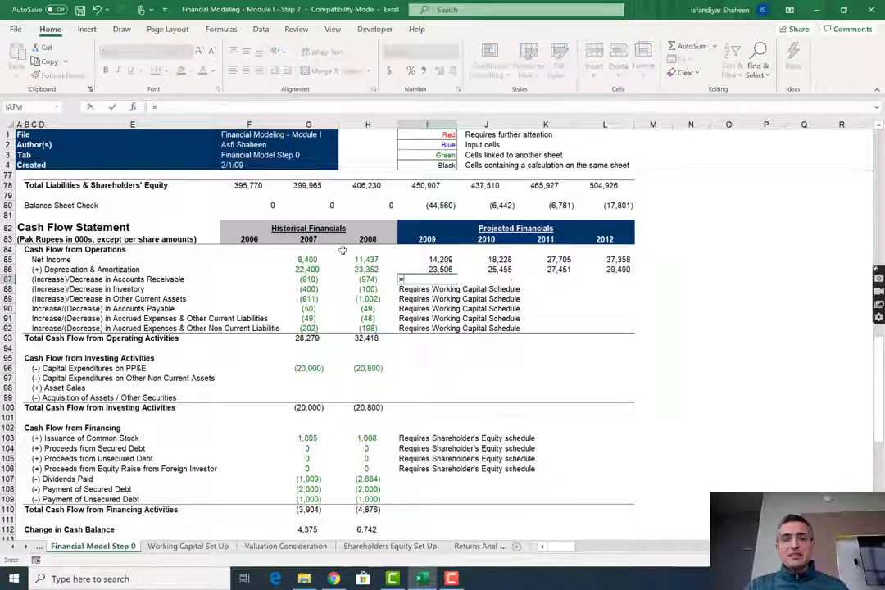
key(Up)
key(Up)
key(Up)
key(Up)
key(Up)
key(Up)
key(Up)
key(Up)
key(Up)
key(Up)
key(Up)
key(Up)
key(Up)
key(Up)
key(Up)
key(Up)
key(Up)
key(Up)
key(Up)
key(Up)
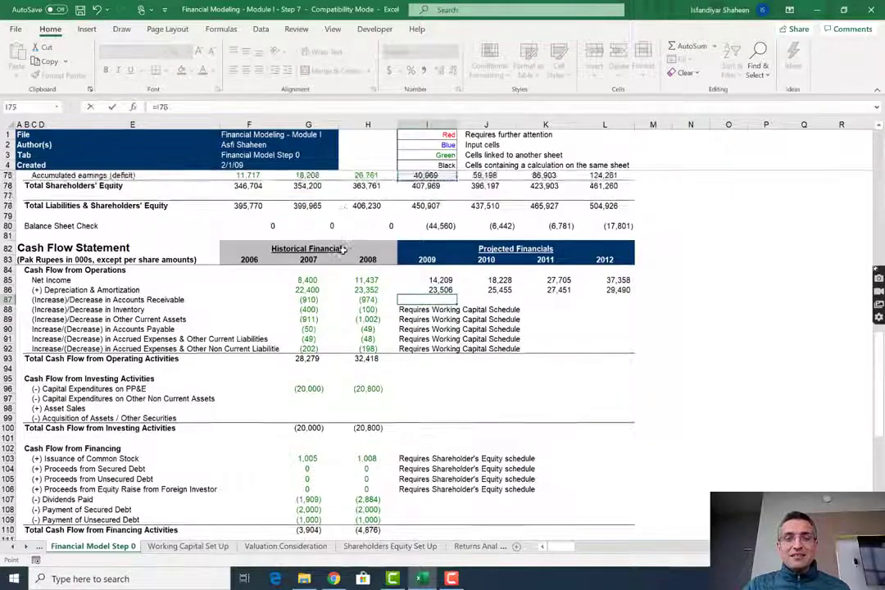
key(Up)
key(Up)
key(Up)
key(Up)
key(Up)
key(Up)
key(Up)
key(Up)
key(Up)
key(Up)
key(Up)
key(Up)
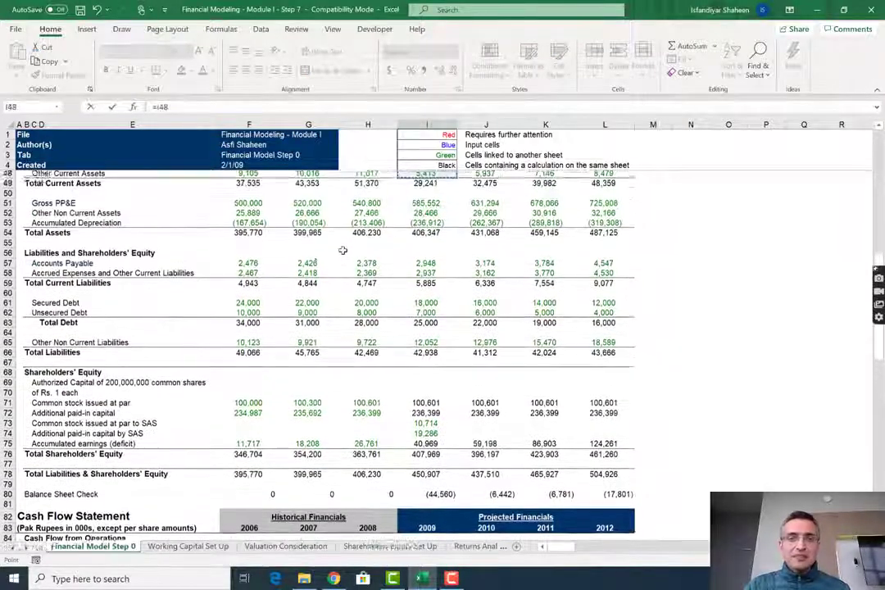
key(Down)
key(Down)
key(Down)
key(Down)
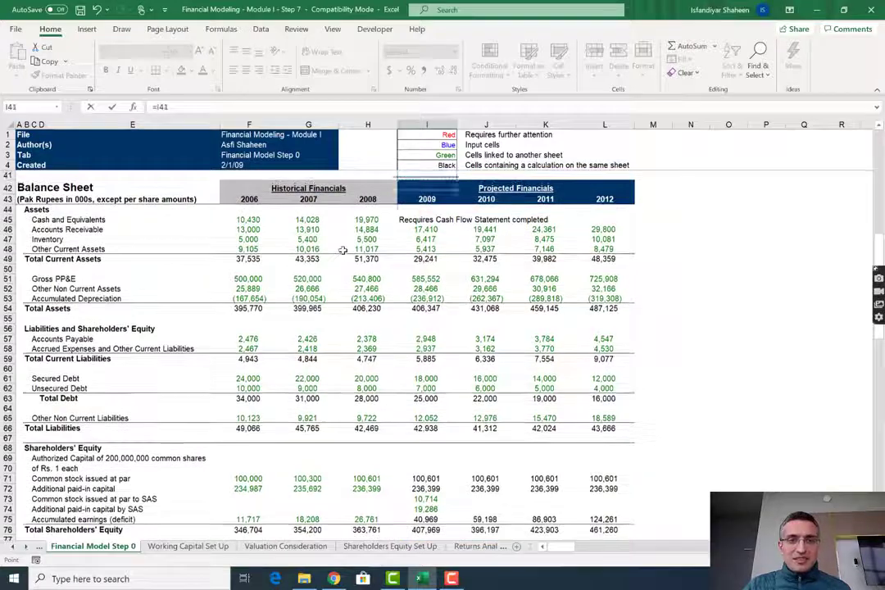
key(Left)
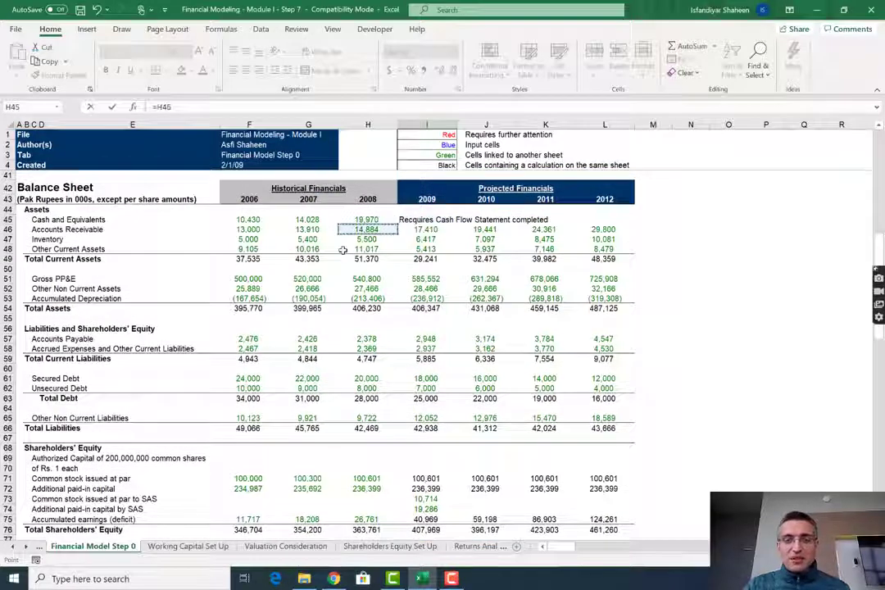
text(-)
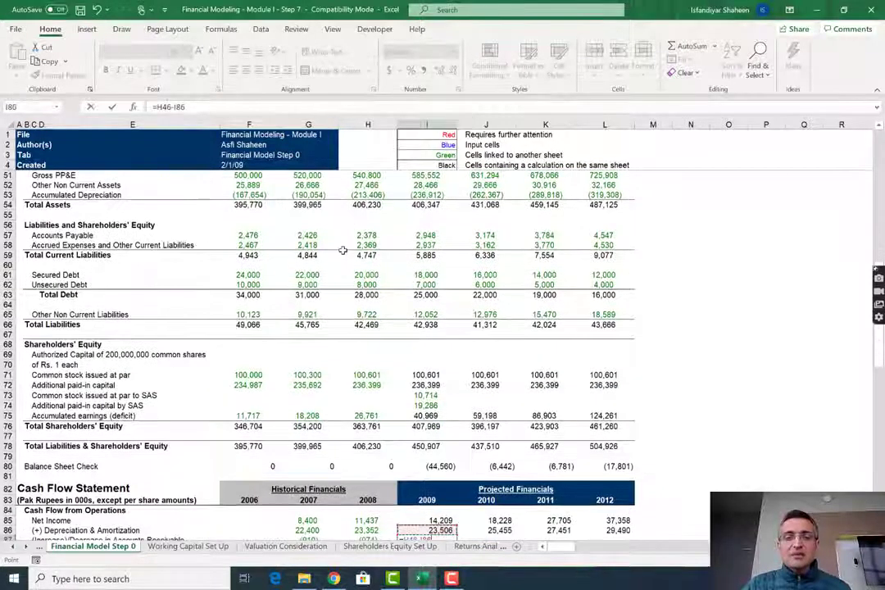
key(Up)
key(Up)
key(Up)
key(Up)
key(Up)
key(Up)
key(Up)
key(Up)
key(Up)
key(Up)
key(Up)
key(Up)
key(Up)
key(Up)
key(Up)
key(Up)
key(Up)
key(Up)
key(Up)
key(Up)
key(Up)
key(Up)
key(Up)
key(Up)
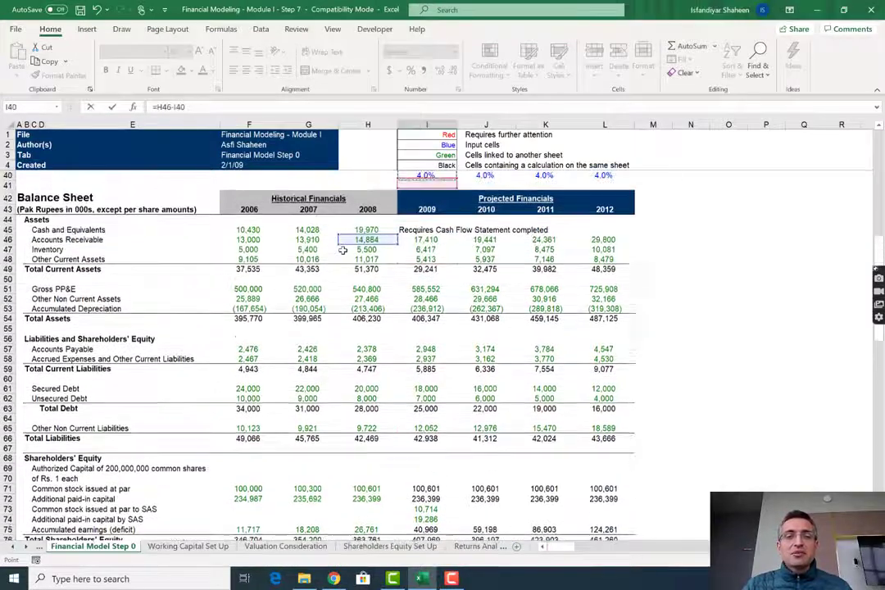
key(Return)
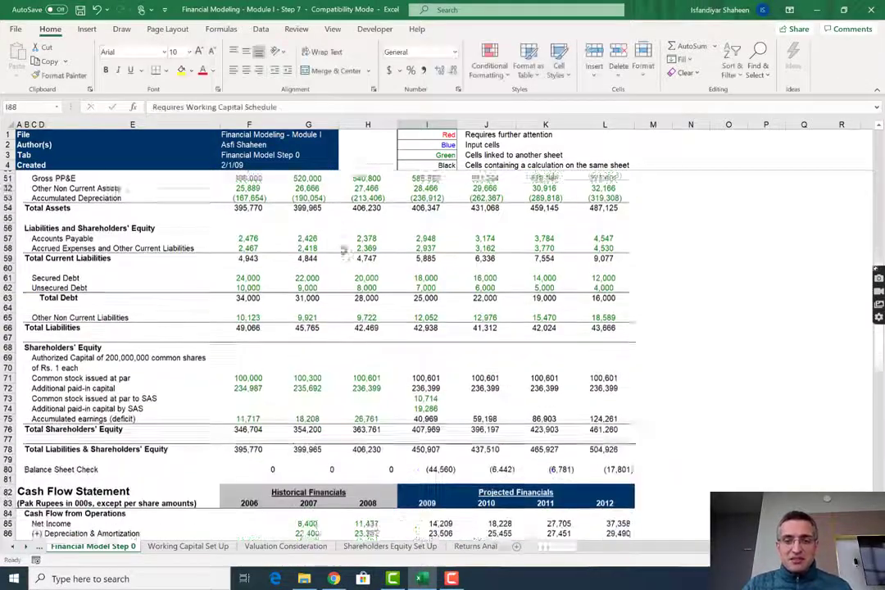
Fill the accounts receivable change formula across through 2012 and down to the inventory and other current assets rows
key(ctrl+r)
key(shift+Down)
key(shift+Down)
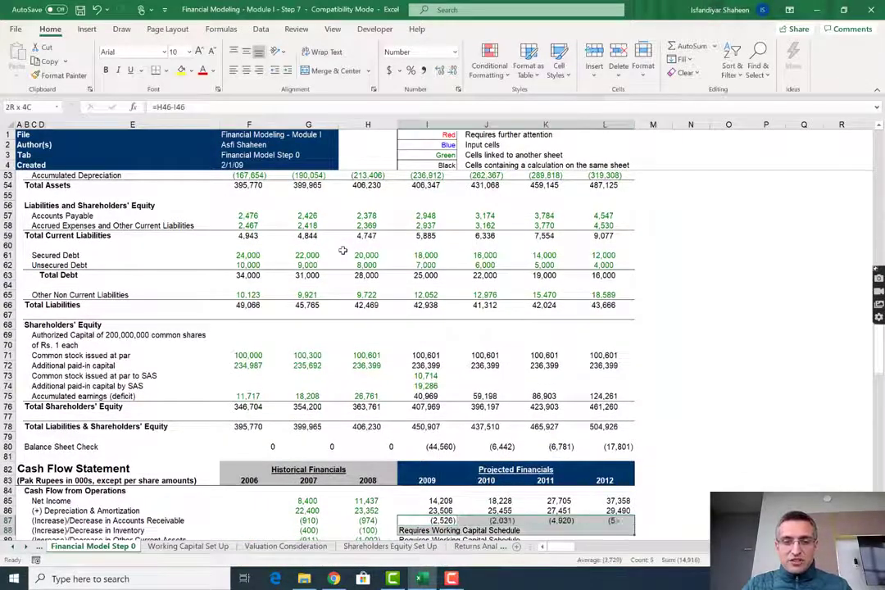
key(ctrl+d)
key(Down)
key(Down)
key(Down)
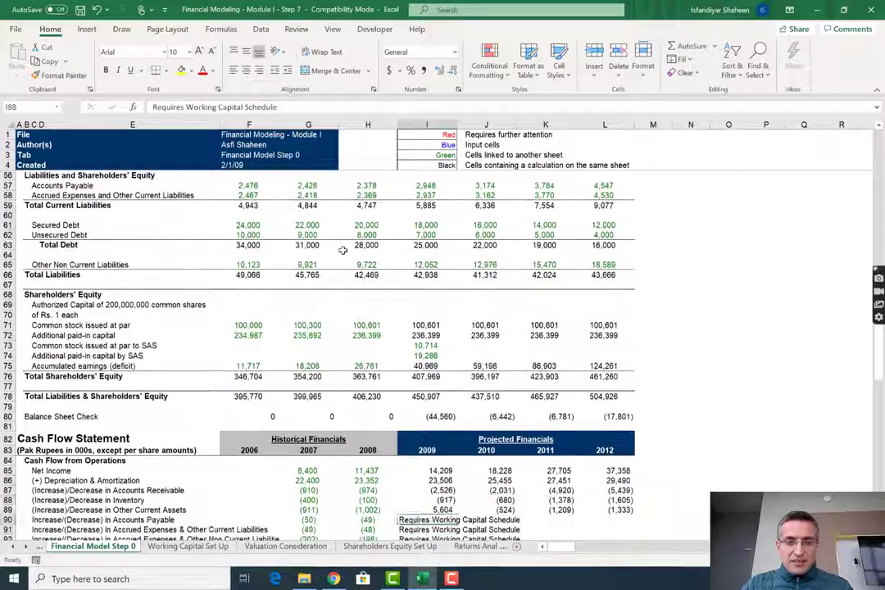
Trace the precedents of the 2009 change in other current assets to their balance sheet cells and clear the trace arrows
key(Up)
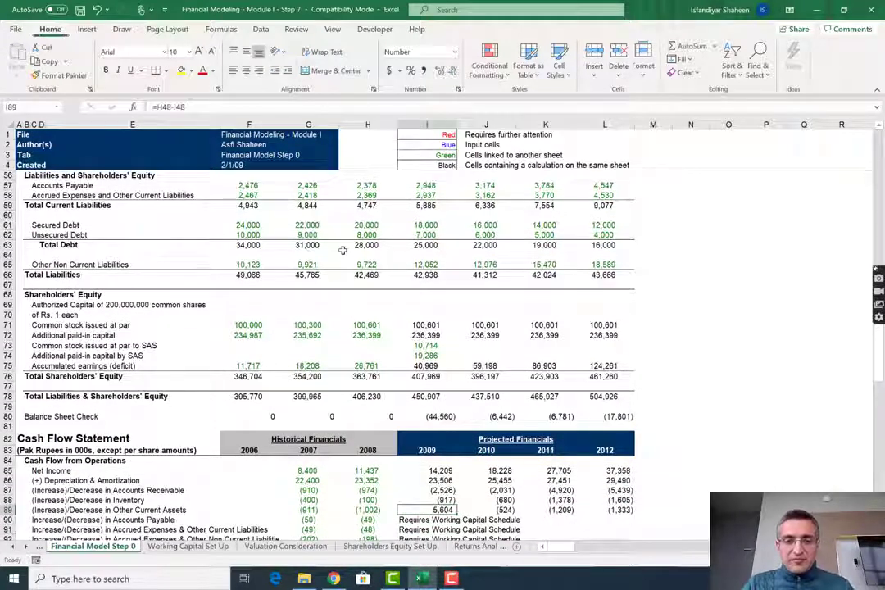
key(alt+m)
key(p)
key(Up)
key(Up)
key(Up)
key(Up)
key(Up)
key(Up)
key(Up)
key(Up)
key(Up)
key(Up)
key(Up)
key(Up)
key(Up)
key(Up)
key(Up)
key(Up)
key(Up)
key(Up)
key(Up)
key(Up)
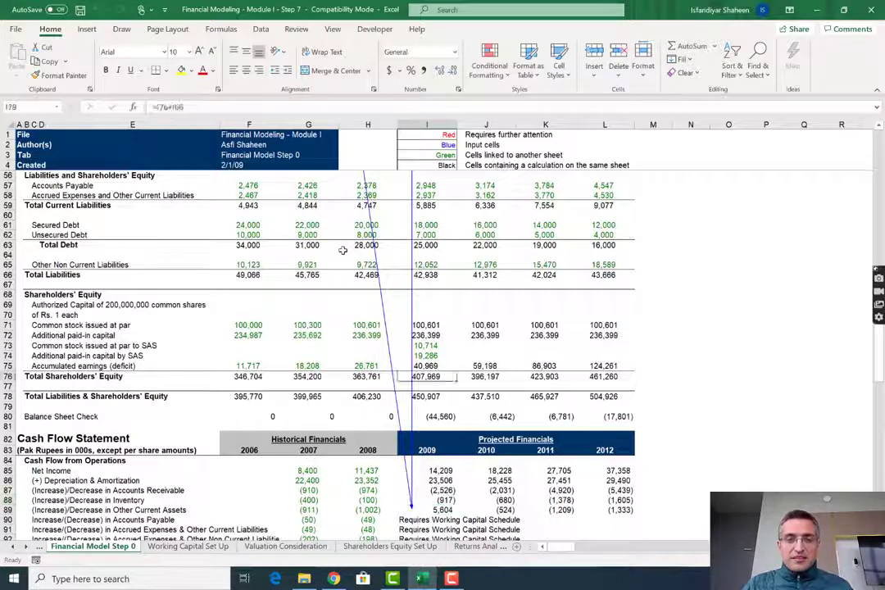
key(Up)
key(Up)
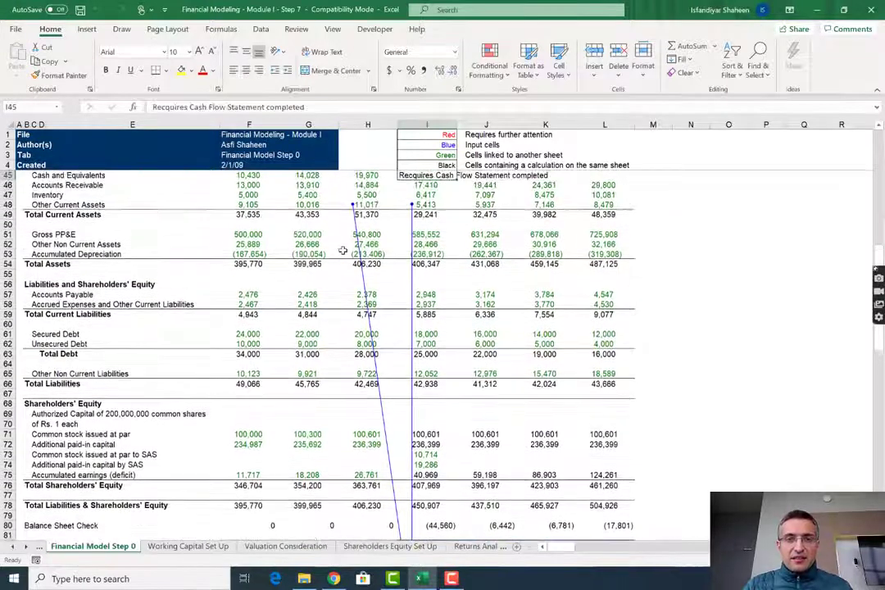
key(Down)
key(Down)
key(Down)
key(Down)
key(Up)
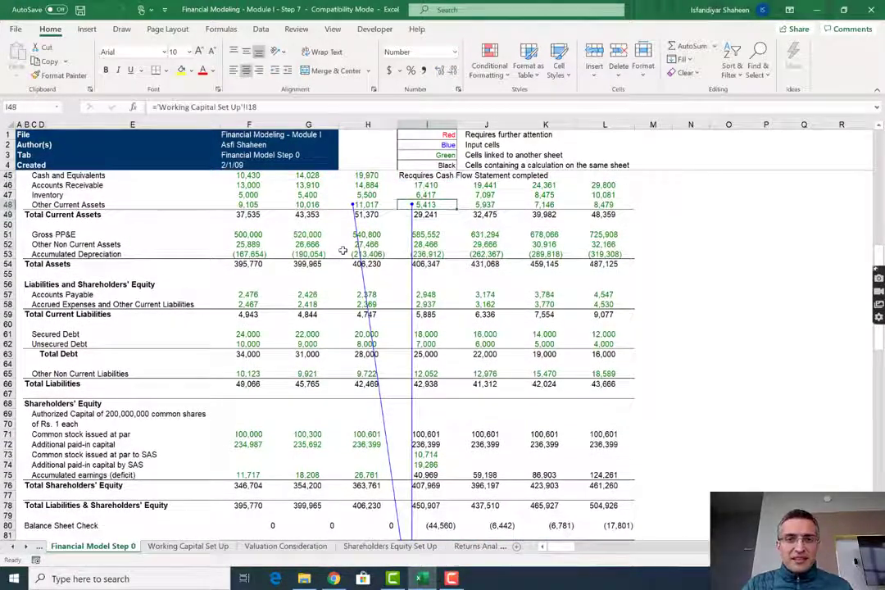
key(Left)
key(Right)
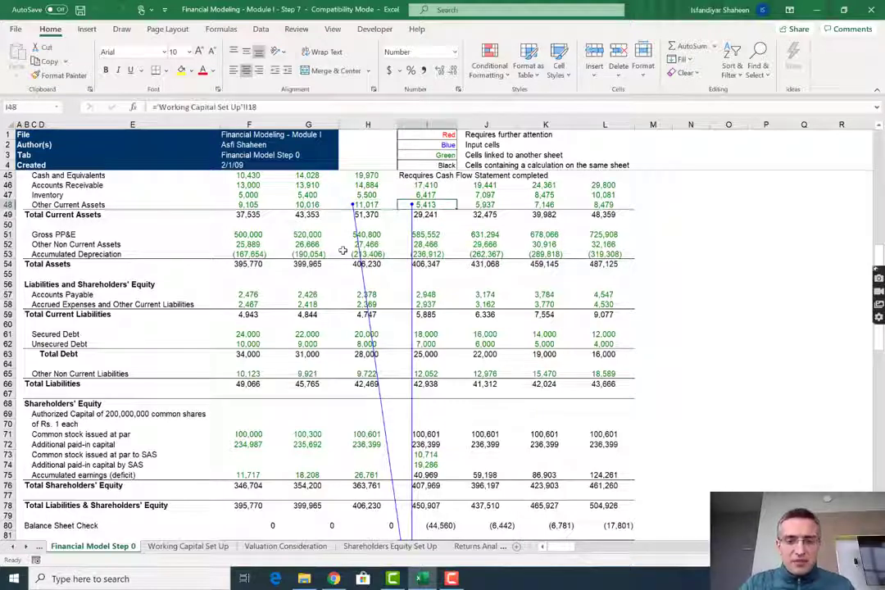
key(alt+t)
key(u)
key(a)
key(Left)
key(Right)
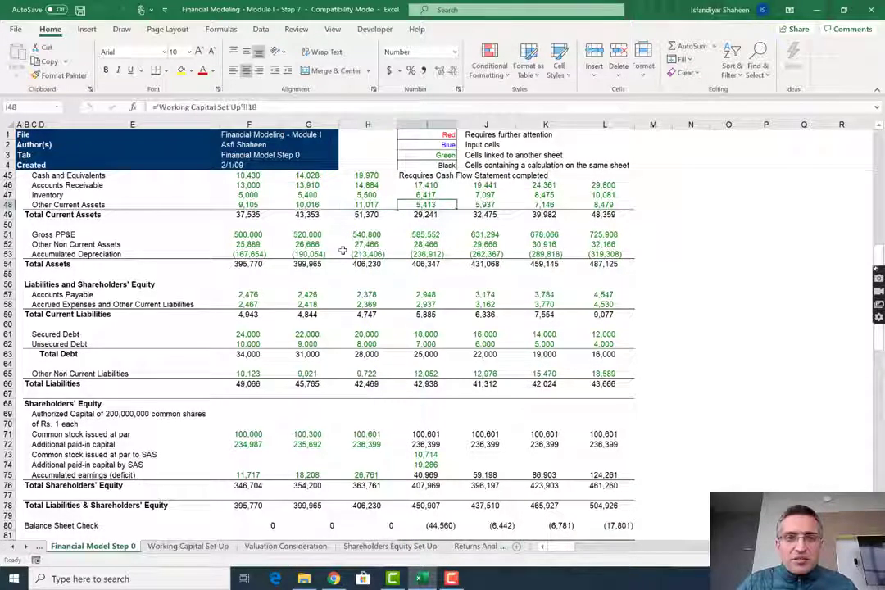
Review the 2009 current asset lines on the balance sheet from cash and equivalents to other current assets
key(Left)
key(Right)
key(Up)
key(Up)
key(Up)
key(Up)
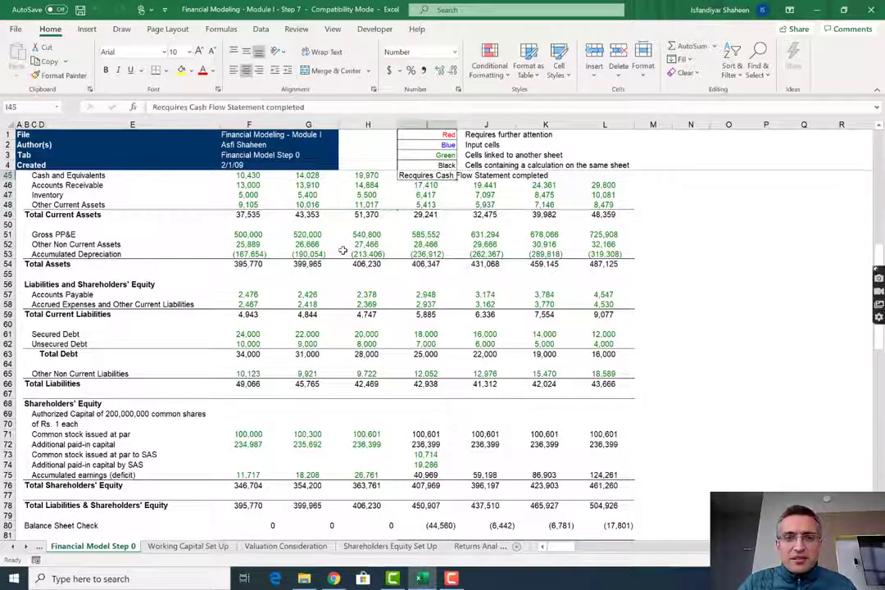
key(Down)
key(Down)
key(Down)
key(Up)
key(Up)
key(Up)
key(Up)
key(Up)
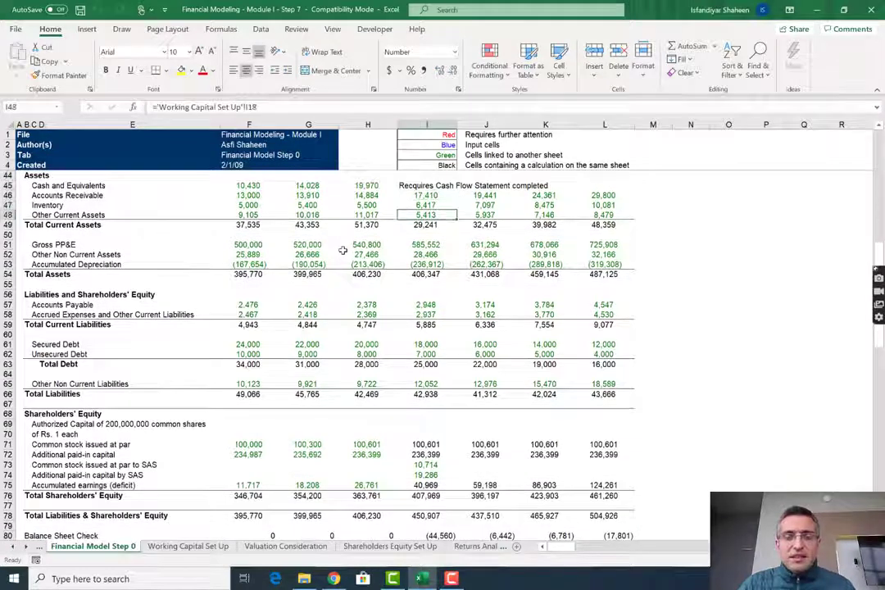
key(Down)
key(Down)
key(Down)
key(Down)
key(Down)
key(Down)
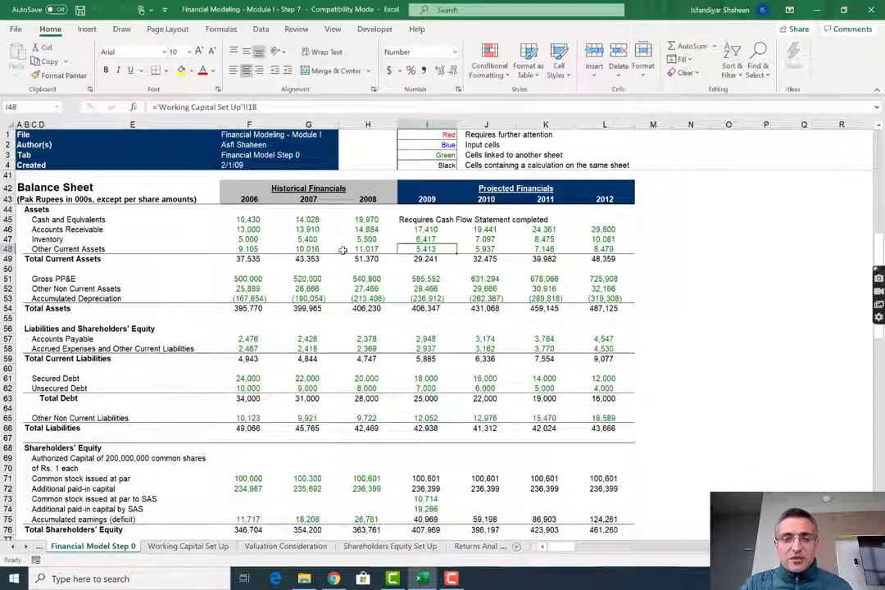
Follow the 2009 other current assets balance to its source on the Working Capital Set Up sheet and inspect that formula
key(ctrl+bracketleft)
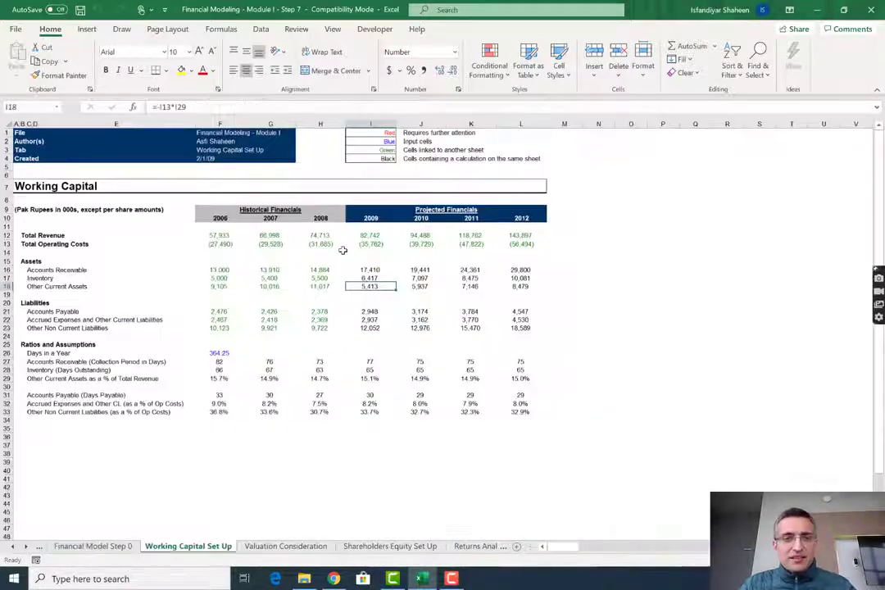
key(F2)
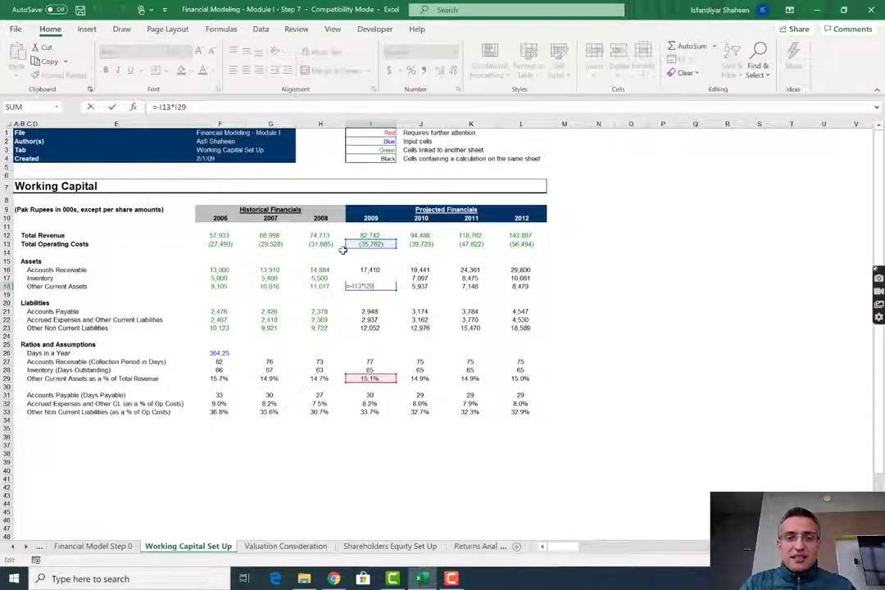
key(Escape)
key(F2)
key(Escape)
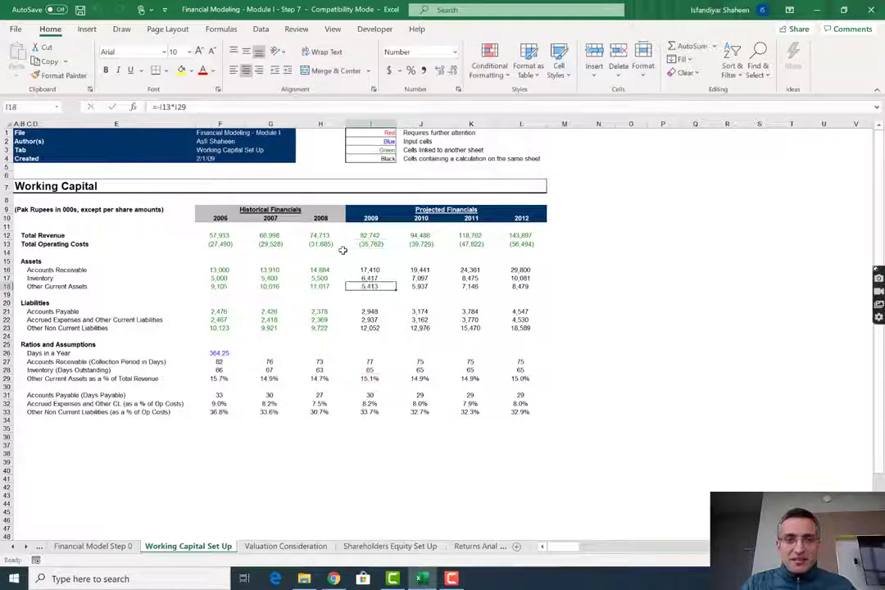
Rewrite the 2009 other current assets formula as total revenue times its percentage of revenue, =I12*I29
text(=)
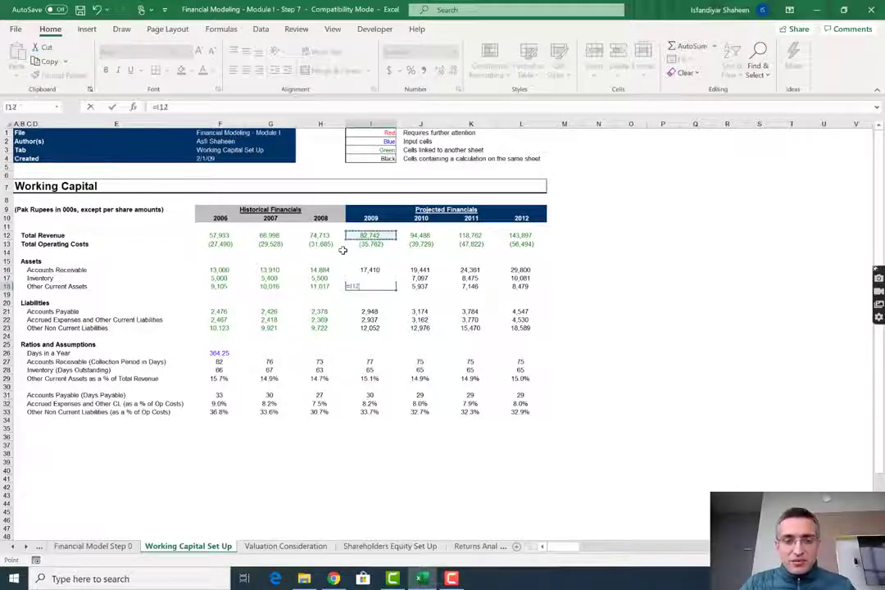
key(Down)
key(Down)
key(Down)
key(Down)
key(Down)
key(Down)
key(Down)
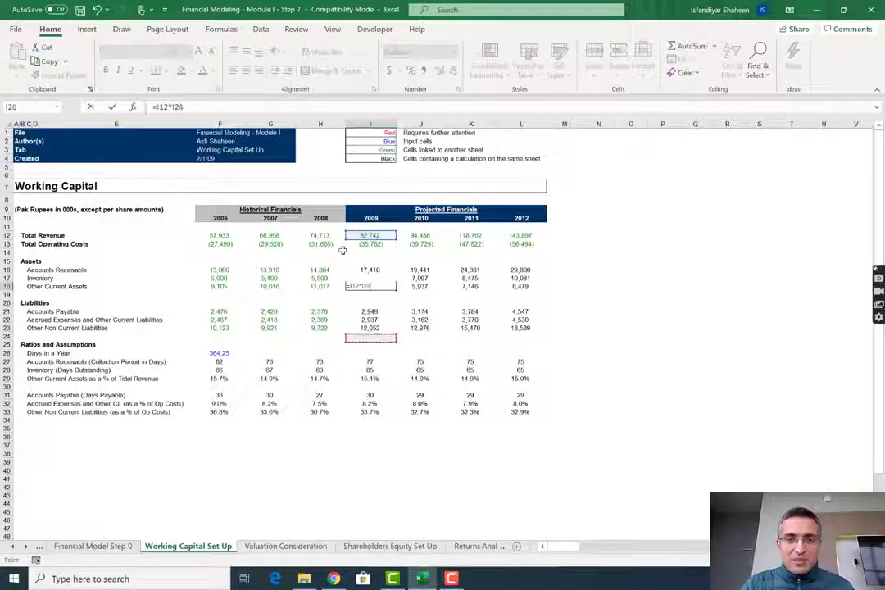
key(Return)
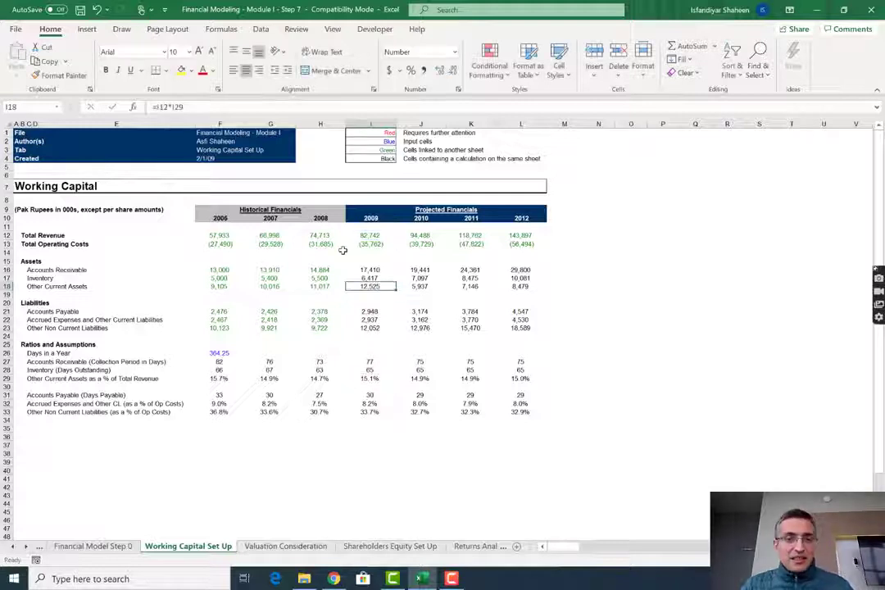
Copy the corrected other current assets formula across the 2010 to 2012 projections
key(shift+Right)
key(shift+Right)
key(shift+Right)
key(ctrl+r)
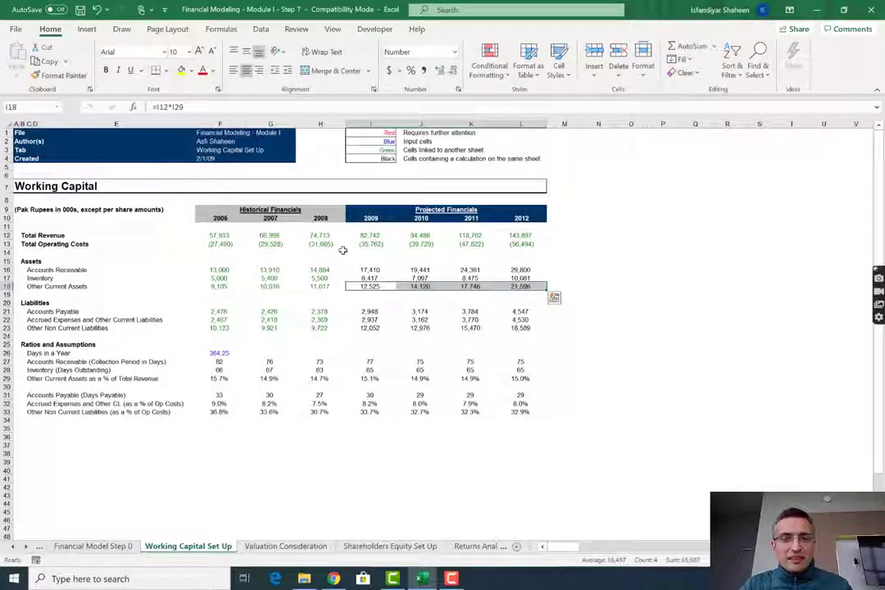
key(Right)
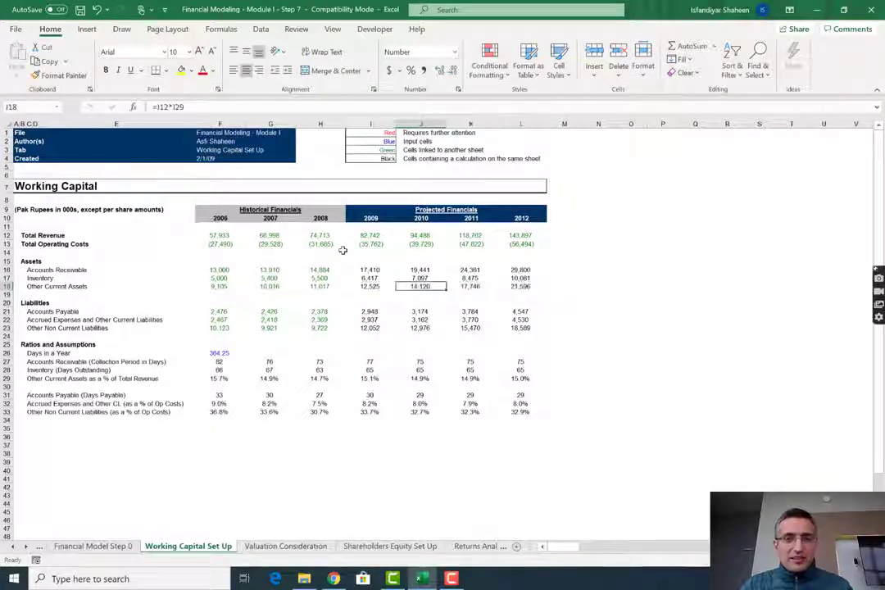
Return from the working capital schedule to the Financial Model Step 0 sheet and go to the projected 2009 cash flow from operations lines
key(F5)
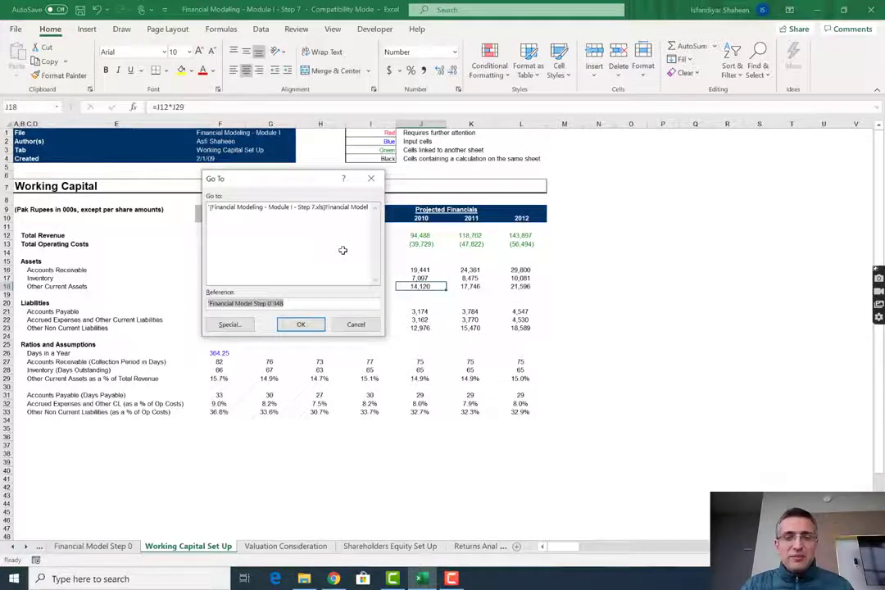
key(Return)
key(Down)
key(Down)
key(Down)
key(Down)
key(Down)
key(Down)
key(Down)
key(Down)
key(Down)
key(Down)
key(Down)
key(Down)
key(Down)
key(Down)
key(Down)
key(Down)
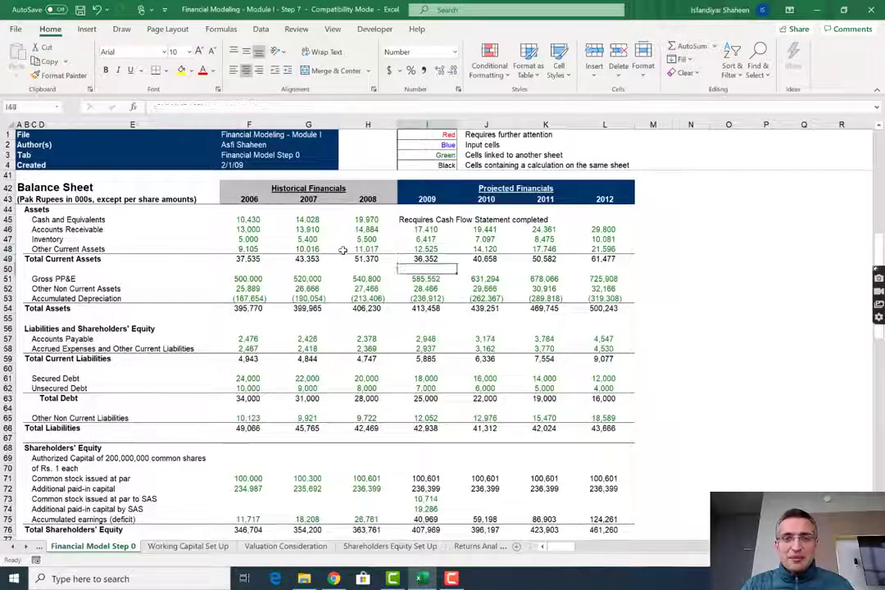
key(Down)
key(Down)
key(Down)
key(Down)
key(Down)
key(Down)
key(Down)
key(Down)
key(Down)
key(Down)
key(Down)
key(Down)
key(Down)
key(Down)
key(Down)
key(Down)
key(Down)
key(Down)
key(Down)
key(Down)
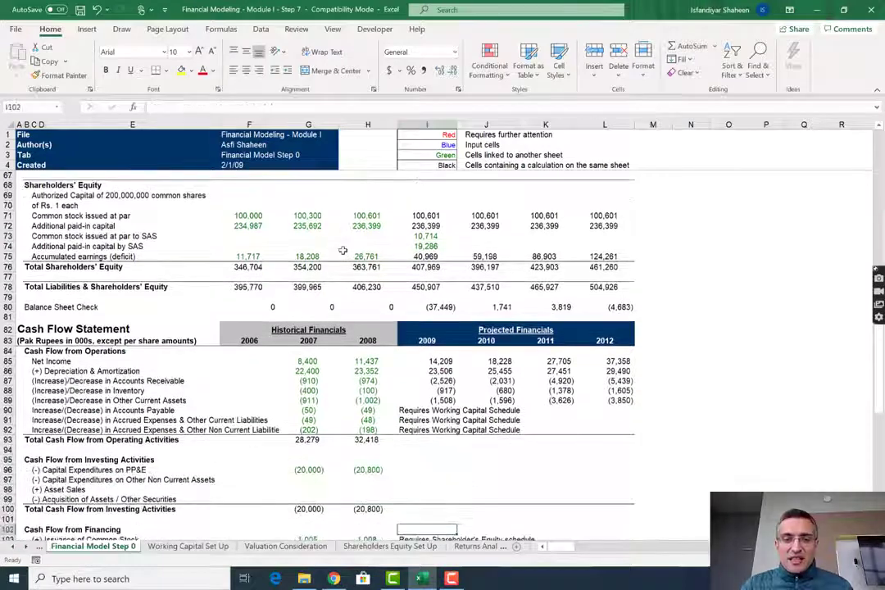
key(Up)
key(Up)
key(Up)
key(Up)
key(Up)
key(Up)
key(Up)
key(Up)
key(Up)
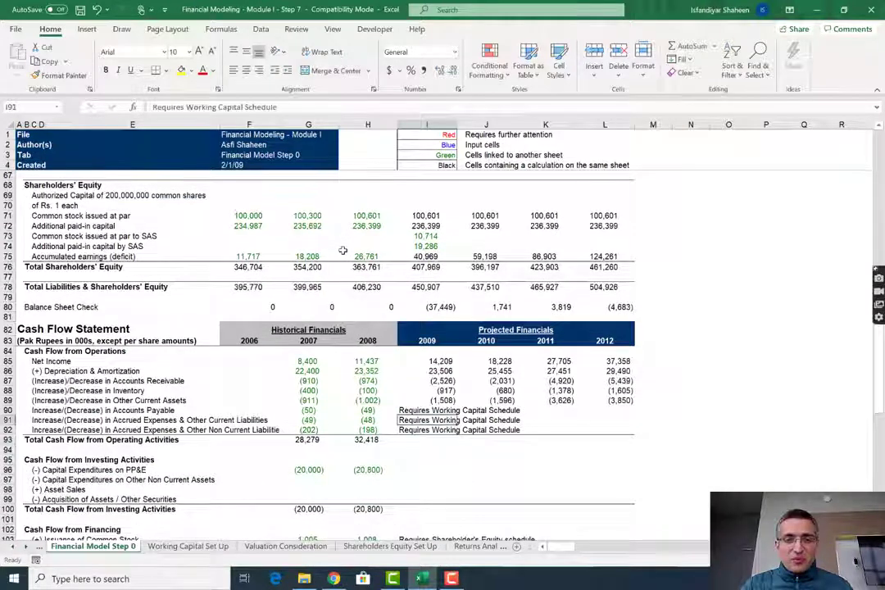
Review the 2009 to 2012 cash flow projections from net income through the change in other current assets
key(Up)
key(Up)
key(Up)
key(Up)
key(Up)
key(Up)
key(shift+Right)
key(shift+Right)
key(shift+Right)
key(shift+Down)
key(shift+Down)
key(shift+Down)
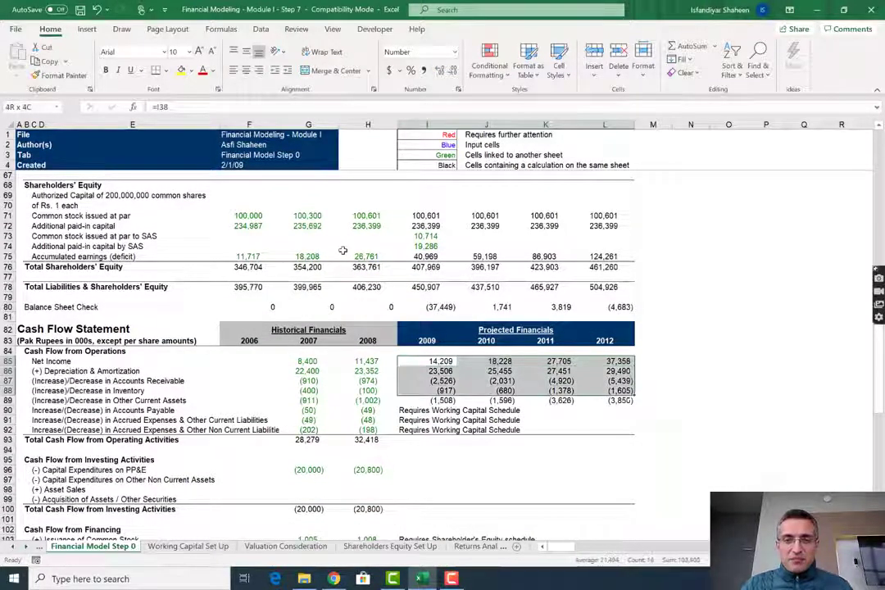
key(shift+Down)
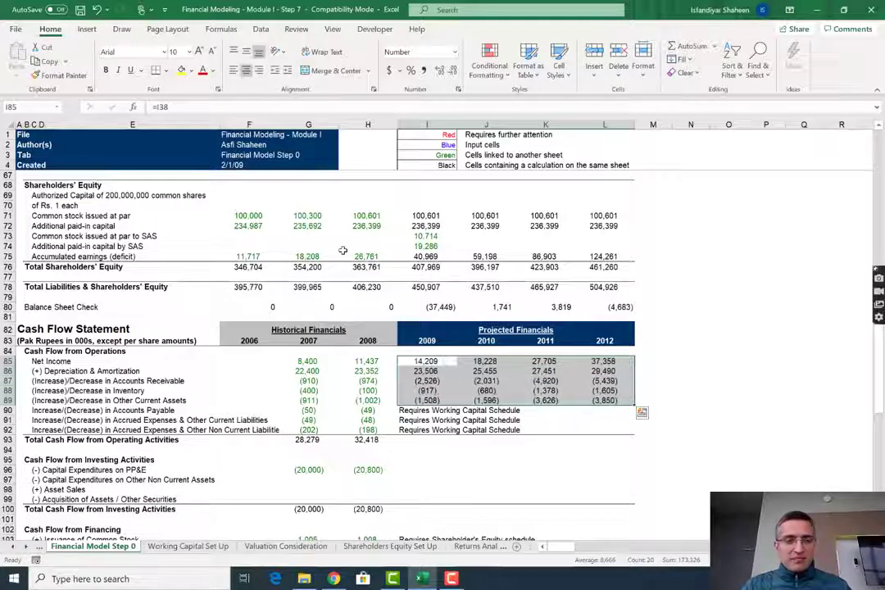
Calculate the 2009 change in accounts payable as the 2009 balance sheet payables minus the 2008 balance, =I57-H57
key(Down)
key(Down)
key(Down)
key(Down)
key(Down)
key(Down)
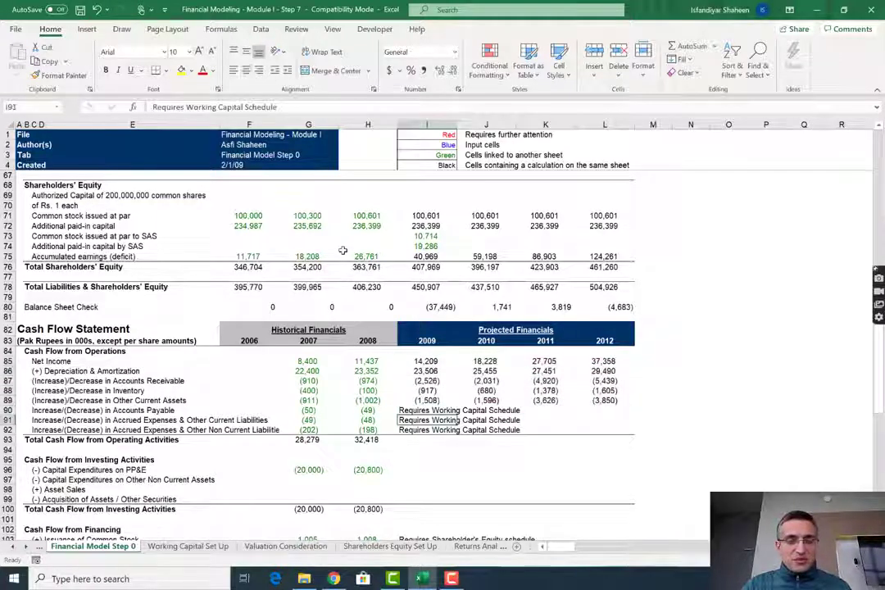
key(Up)
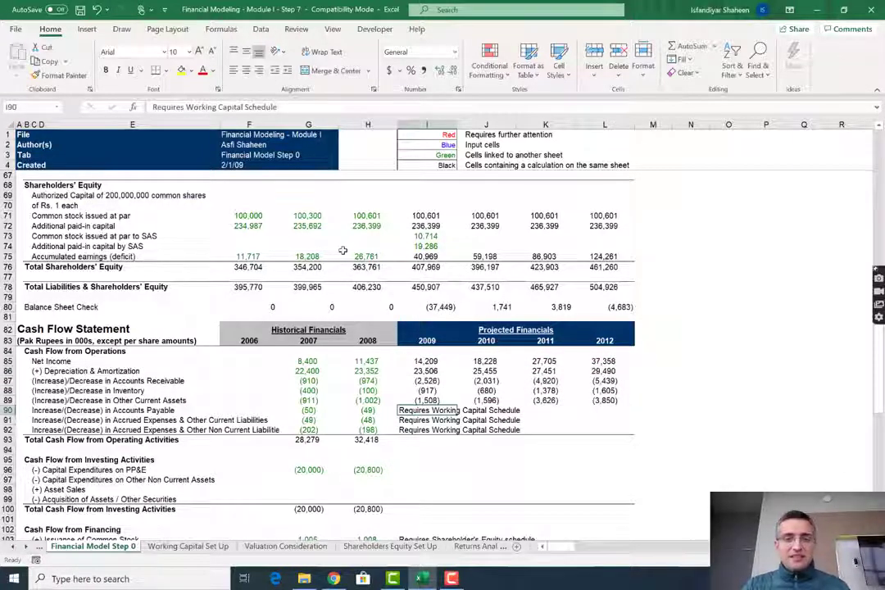
text(=)
key(Up)
key(Up)
key(Up)
key(Up)
key(Up)
key(Up)
key(Up)
key(Up)
key(Up)
key(Up)
key(Up)
key(Up)
key(Up)
key(Up)
key(Up)
key(Up)
key(Up)
key(Up)
key(Up)
key(Up)
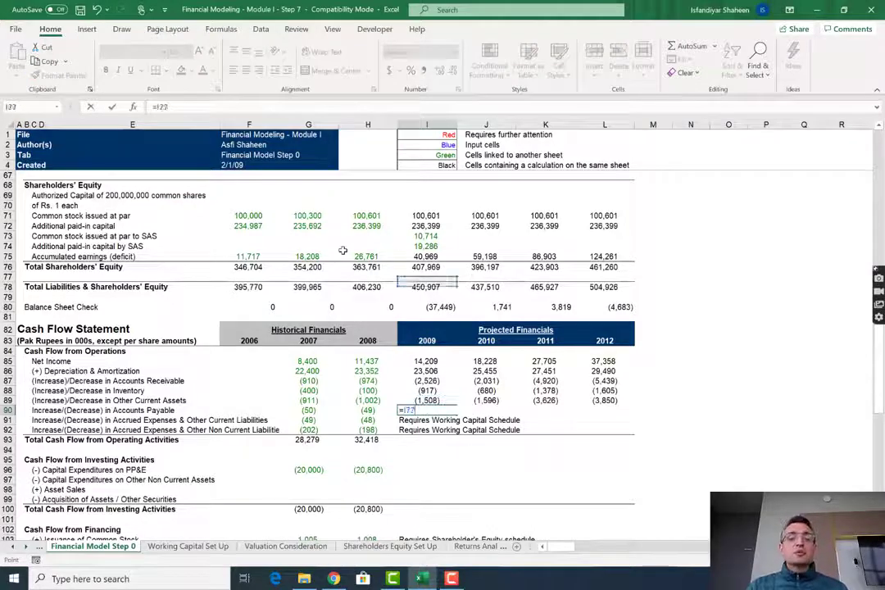
key(Down)
key(Down)
key(Down)
key(Down)
key(Down)
key(Down)
key(Down)
key(Down)
key(Down)
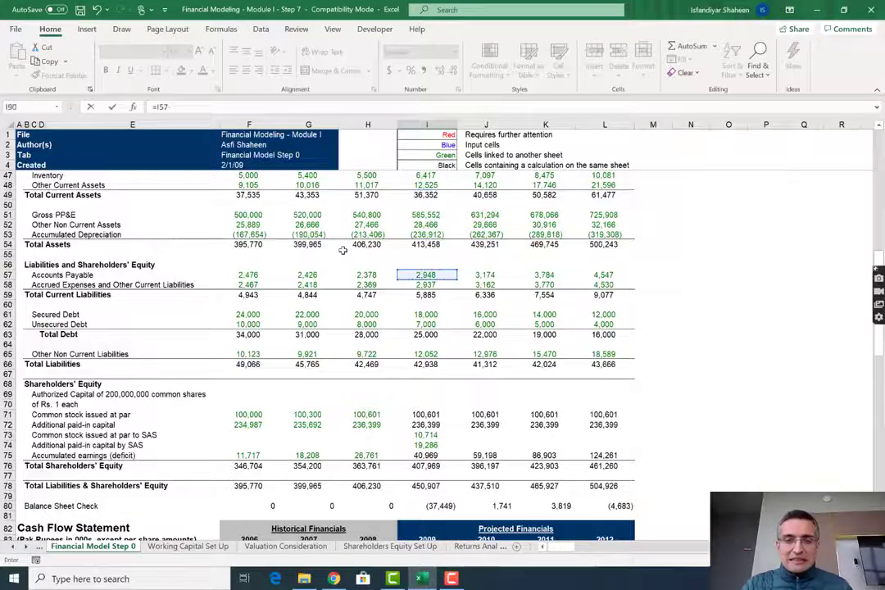
text(-)
key(Up)
key(Up)
key(Up)
key(Up)
key(Up)
key(Up)
key(Up)
key(Up)
key(Up)
key(Up)
key(Up)
key(Up)
key(Up)
key(Up)
key(Up)
key(Up)
key(Up)
key(Up)
key(Up)
key(Up)
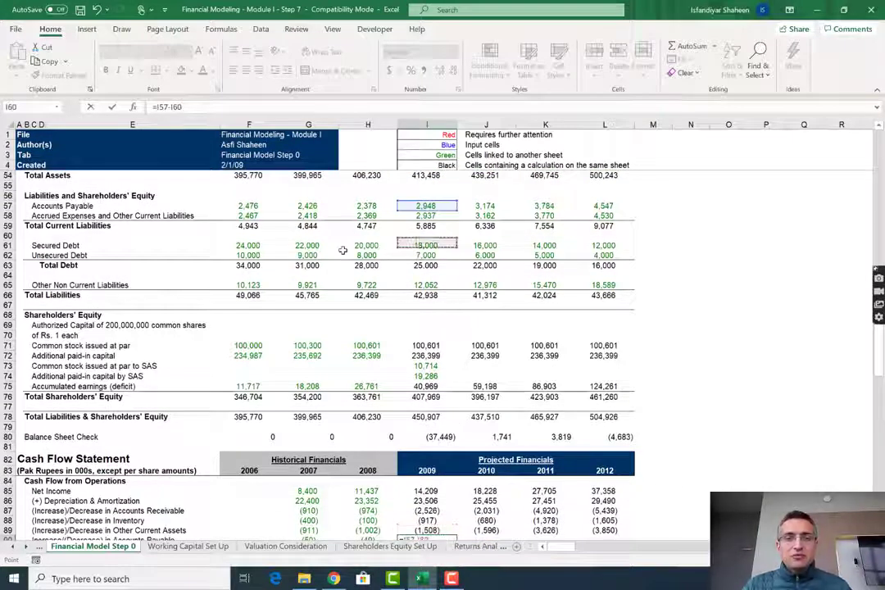
key(Up)
key(Up)
key(Up)
key(Up)
key(Left)
key(Left)
key(Right)
key(Return)
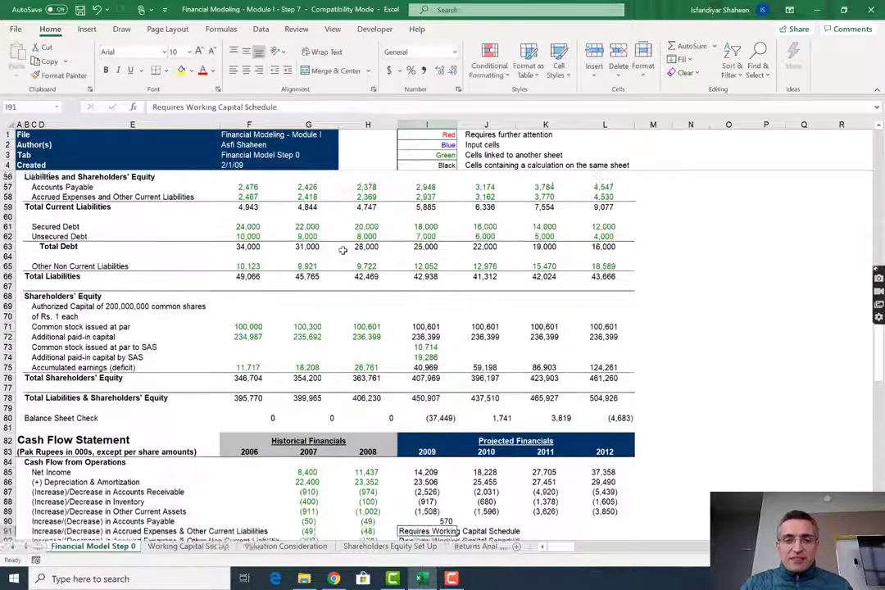
Copy the accounts payable change formula across 2010 to 2012 and into the accrued expenses and other current liabilities line for 2009 to 2012
key(Up)
key(shift+Right)
key(shift+Right)
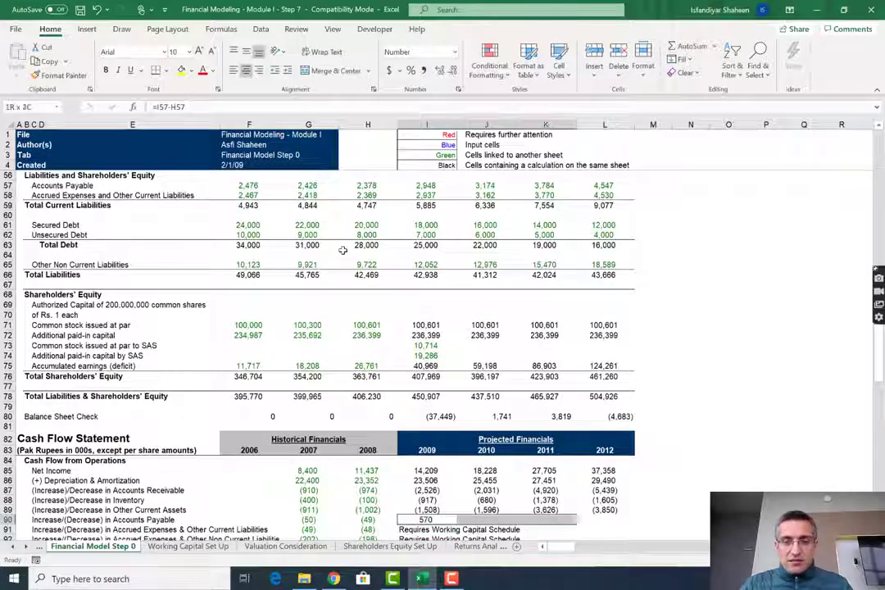
key(shift+Right)
key(ctrl+r)
scroll(343, 250, down, 1)
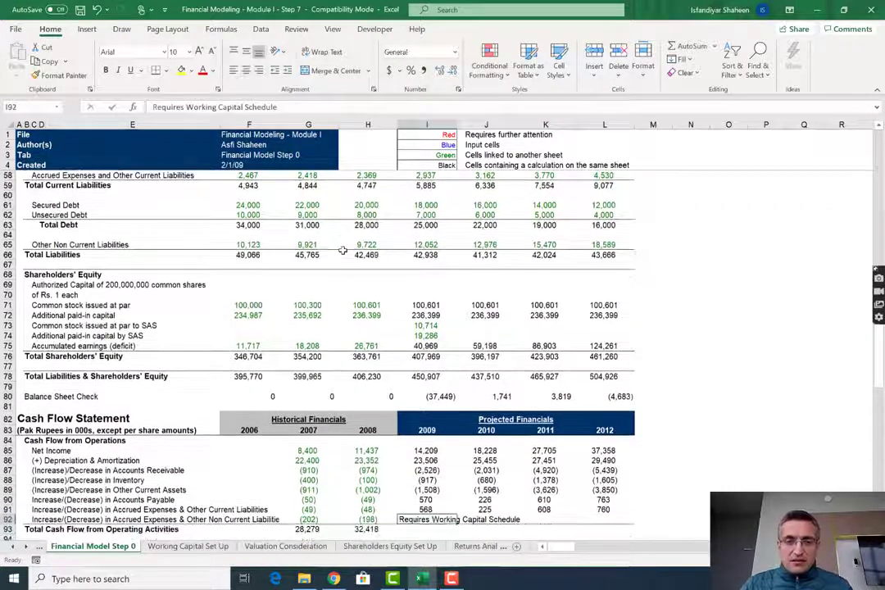
Calculate the 2009 change in accrued expenses and other non current liabilities as the 2009 minus the 2008 balance sheet amount, =I65-H65
text(=)
key(Up)
key(Up)
key(Up)
key(Up)
key(Up)
key(Up)
key(Up)
key(Up)
key(Up)
key(Up)
key(Up)
key(Up)
key(Up)
key(Up)
key(Up)
key(Up)
key(Up)
key(Up)
key(Up)
key(Up)
key(Up)
key(Up)
key(Up)
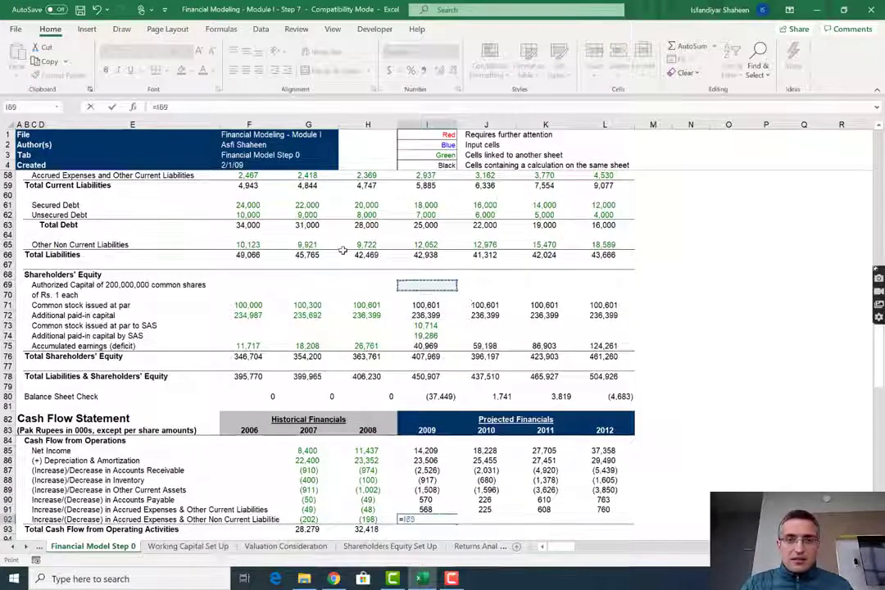
text(-)
key(Left)
key(Up)
key(Up)
key(Up)
key(Up)
key(Up)
key(Up)
key(Up)
key(Up)
key(Up)
key(Up)
key(Up)
key(Up)
key(Up)
key(Up)
key(Up)
key(Up)
key(Up)
key(Up)
key(Up)
key(Up)
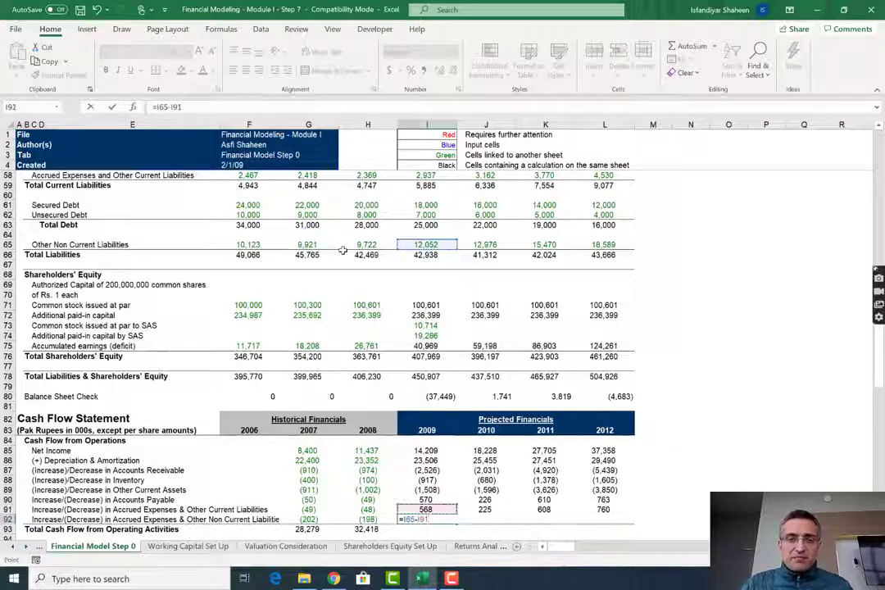
key(Left)
key(Down)
key(Down)
key(Right)
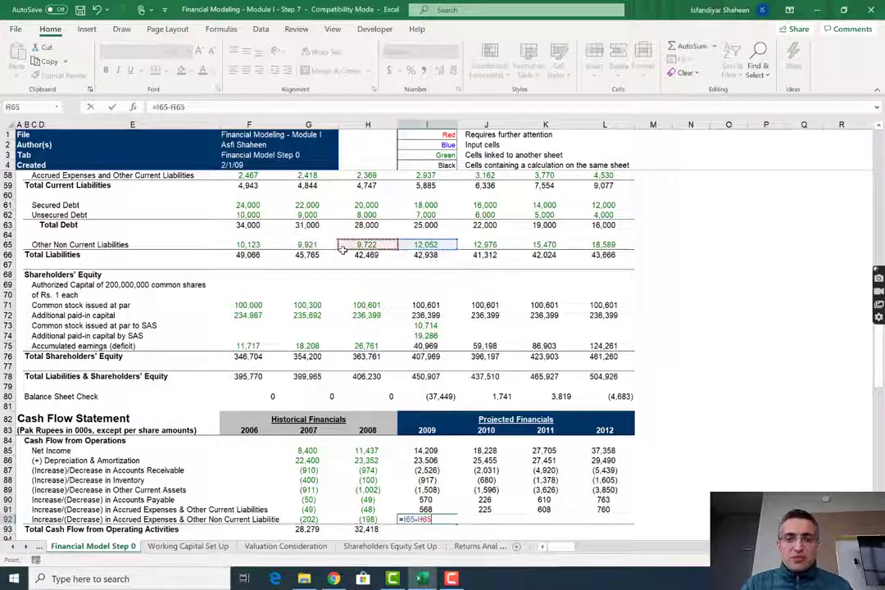
key(Return)
Copy the 2009 other non current liabilities change formula across 2010 to 2012
key(ctrl+c)
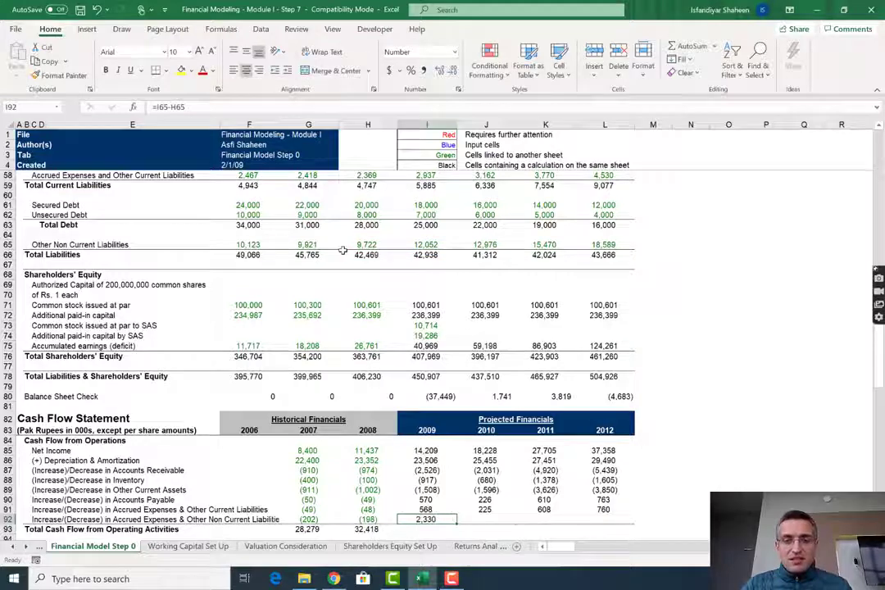
key(shift+Right)
key(shift+Right)
key(shift+Right)
key(ctrl+v)
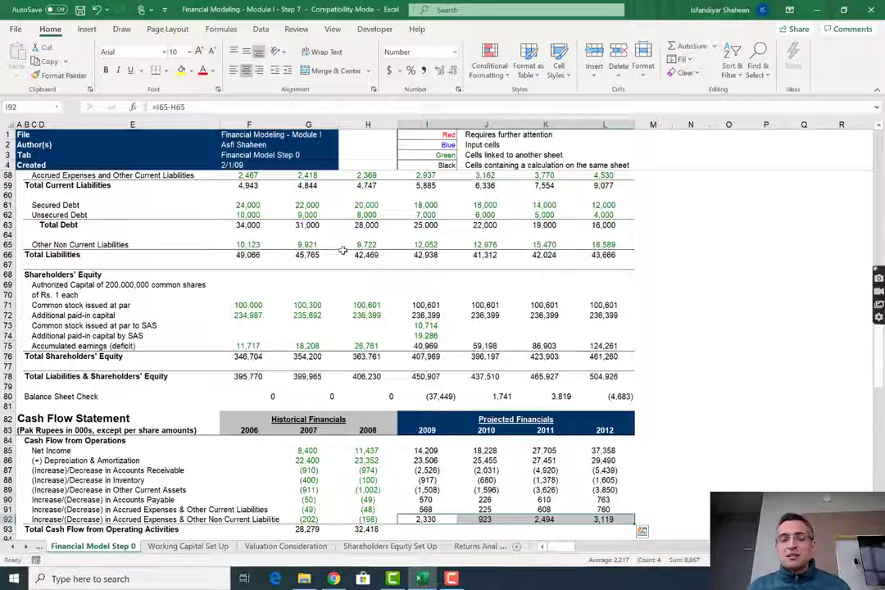
Extend the 2008 Total Cash Flow from Operating Activities formula across 2009 to 2012
key(Down)
key(Down)
key(Down)
key(Down)
key(Down)
key(Down)
key(Down)
key(Down)
key(Down)
key(Up)
key(Up)
key(Up)
key(Up)
key(Up)
key(Up)
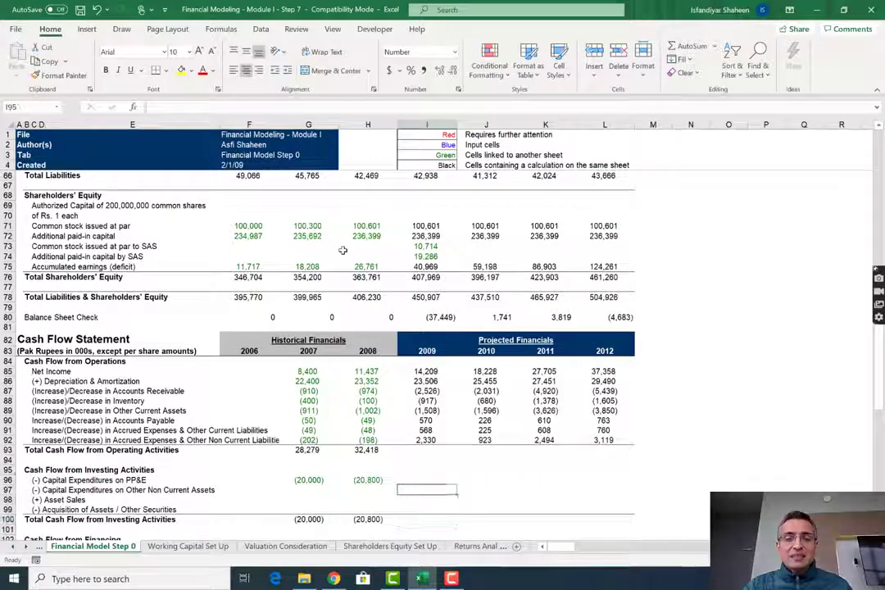
key(Left)
key(Up)
key(Up)
key(Up)
key(shift+Right)
key(shift+Right)
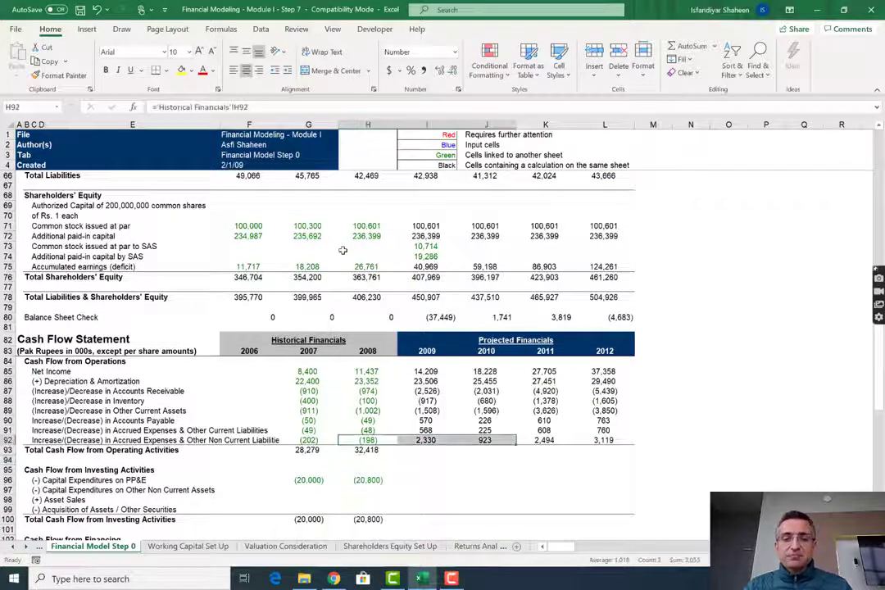
key(Down)
key(shift+Right)
key(shift+Right)
key(shift+Right)
key(shift+Right)
key(ctrl+r)
Link 2009 capital expenditures on PP&E to the negative of the CapEx and D&A schedule's 2009 PP&E amount, =-'CapEx and D&A Set Up'!I14
key(Down)
key(Down)
key(Down)
key(Right)
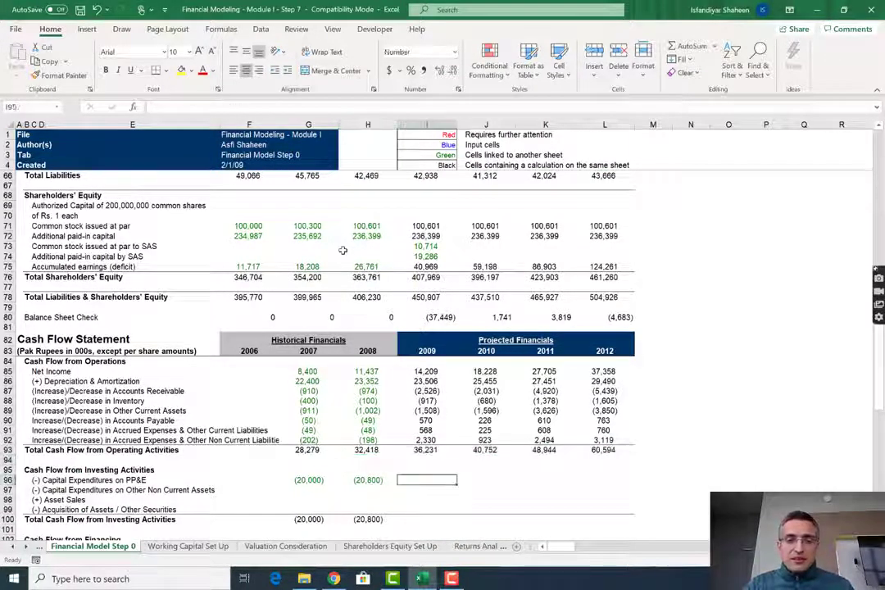
key(Down)
key(Down)
key(Down)
key(Up)
key(Up)
key(Up)
key(Up)
key(Up)
key(Up)
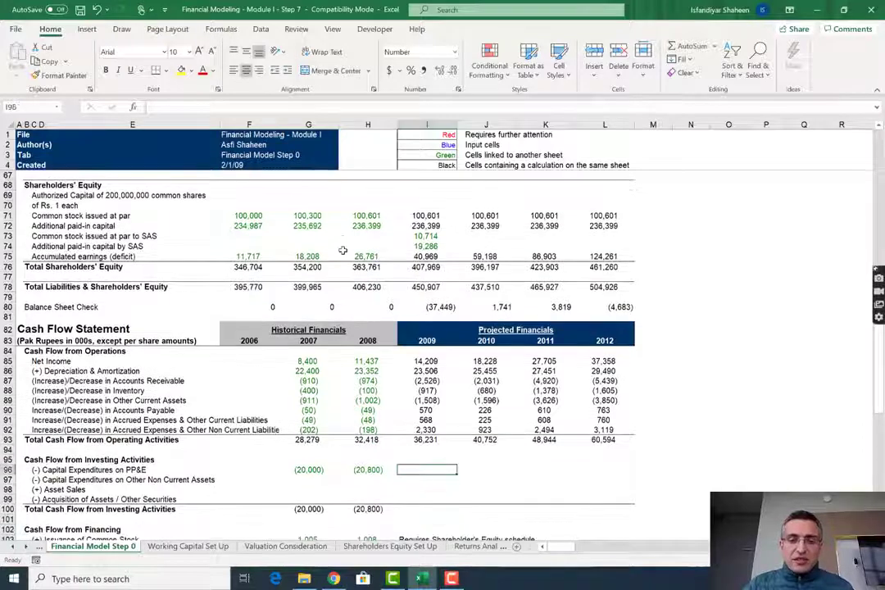
text(=)
key(ctrl+Page_Down)
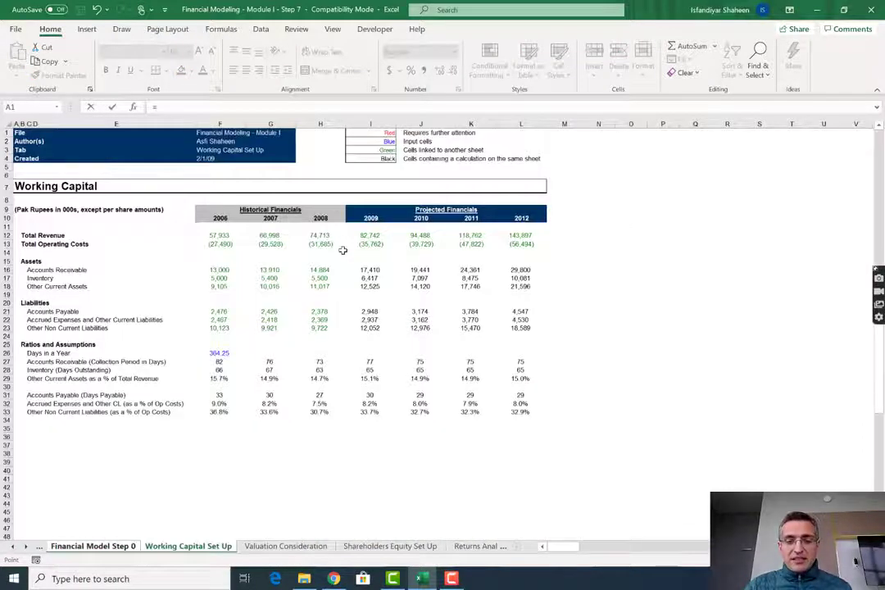
key(ctrl+Page_Down)
key(ctrl+Page_Up)
key(ctrl+Page_Up)
key(ctrl+Page_Up)
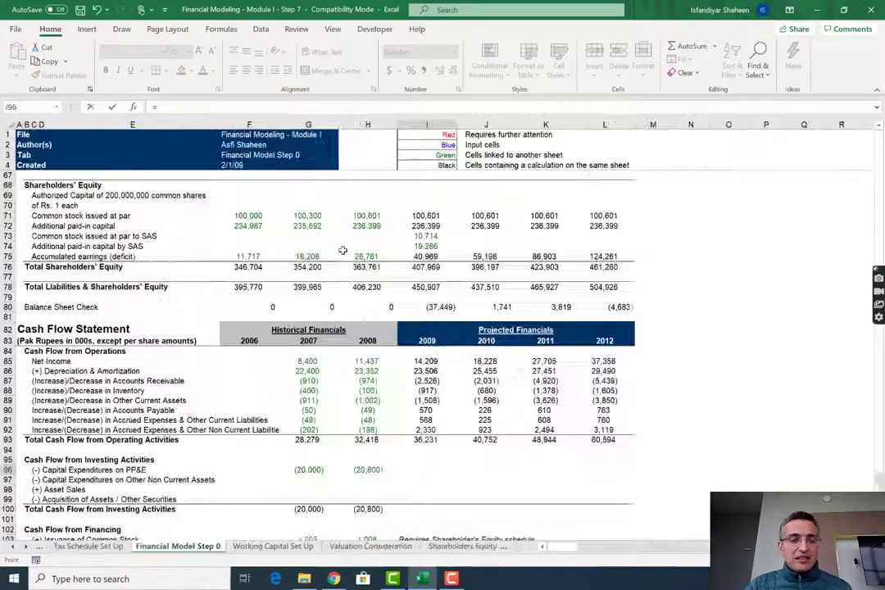
key(ctrl+Page_Up)
key(ctrl+Page_Up)
key(ctrl+Page_Up)
key(ctrl+Page_Up)
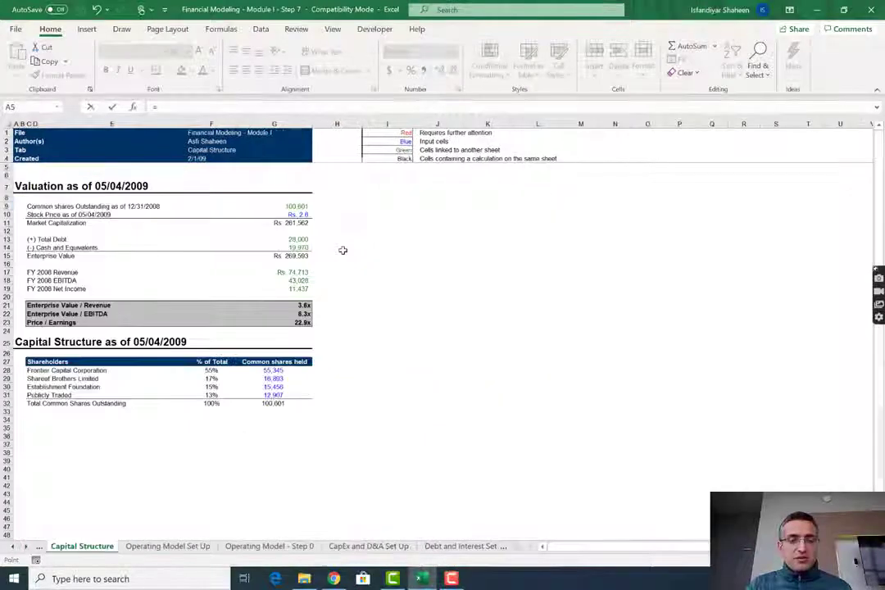
key(ctrl+Page_Down)
key(ctrl+Page_Down)
key(ctrl+Page_Down)
key(ctrl+Page_Down)
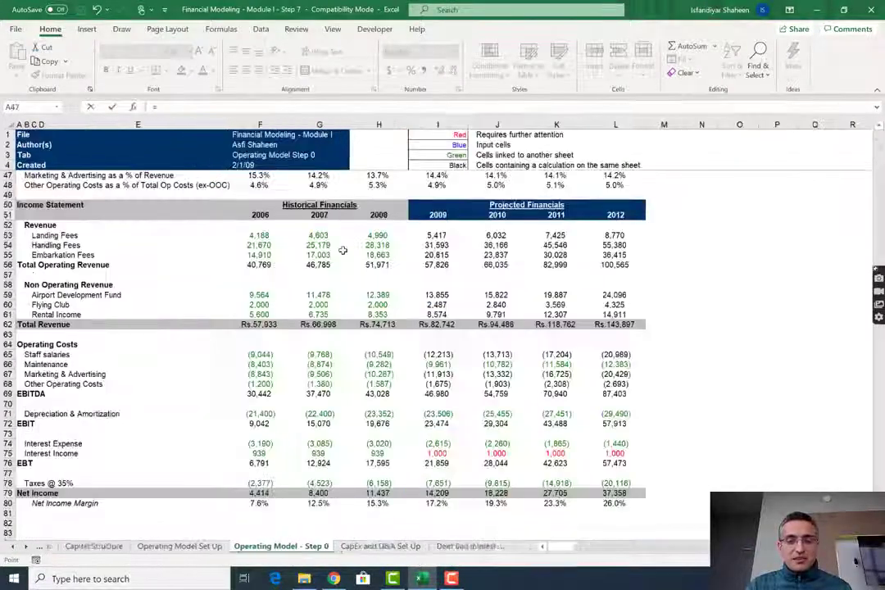
key(Down)
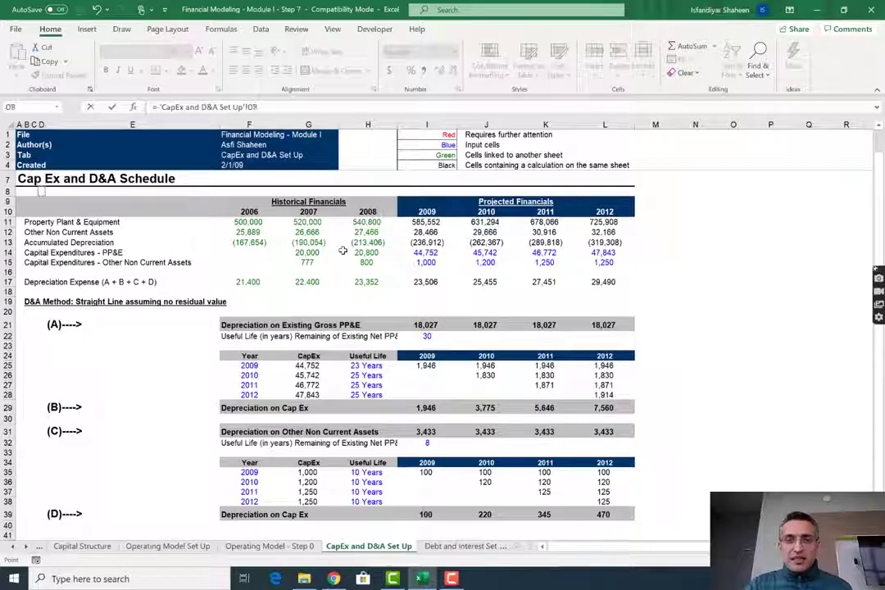
key(Down)
key(Down)
key(Right)
key(Right)
key(Right)
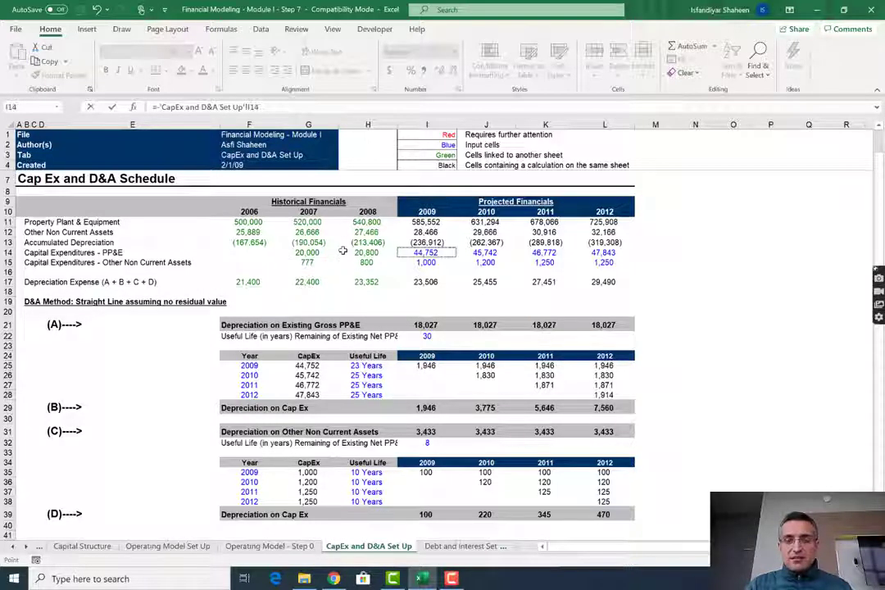
key(ctrl+Return)
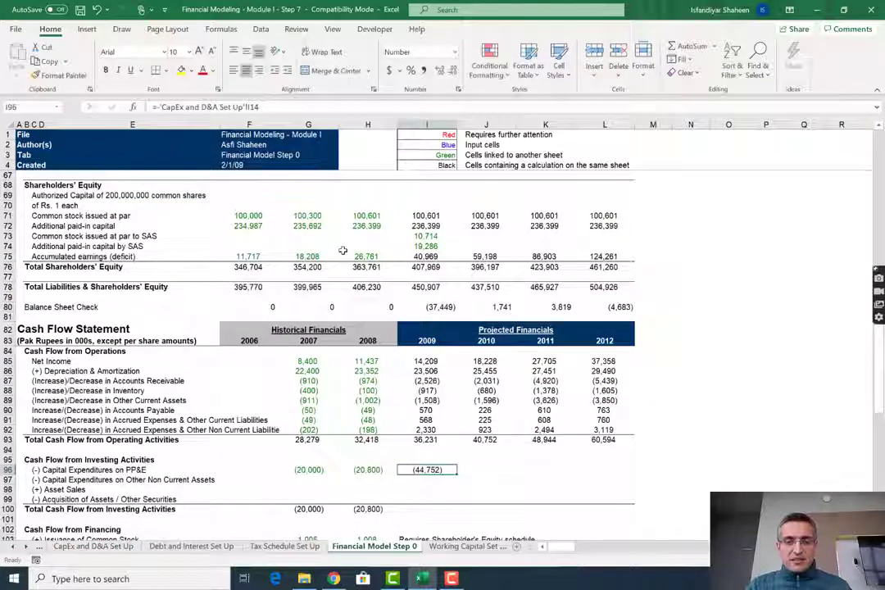
Apply the formatting of the 2008 PP&E capital expenditures cell to the 2009 cell
key(Left)
key(ctrl+c)
key(Right)
key(ctrl+alt+v)
key(t)
key(Return)
Copy the 2009 PP&E capital expenditures link across 2010 to 2012 and down into the other non current assets line for 2009 to 2012
key(shift+Right)
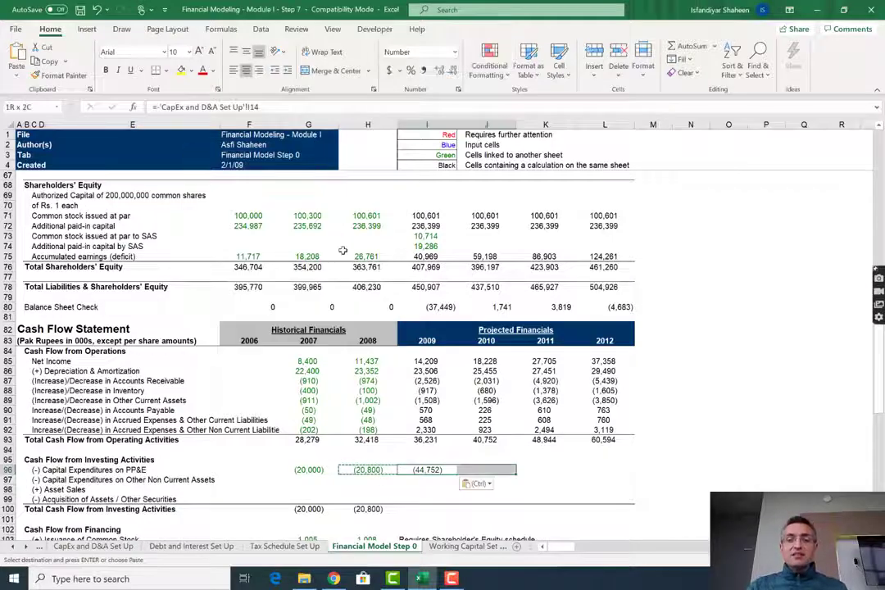
key(shift+Right)
key(shift+Right)
key(ctrl+r)
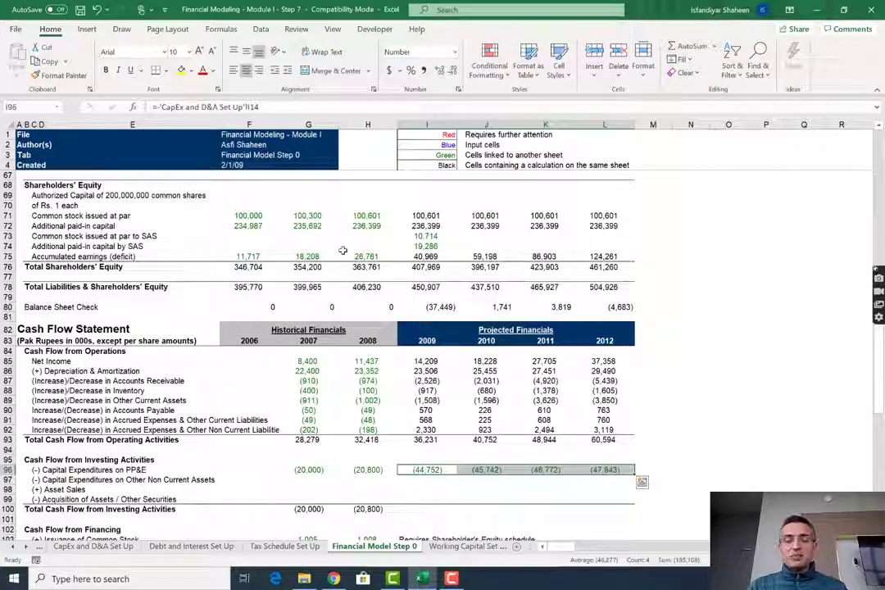
key(shift+Down)
key(ctrl+d)
Extend the 2008 Total Cash Flow from Investing Activities formula across 2009 to 2012
key(Down)
key(Down)
key(Down)
key(Down)
key(Down)
key(Down)
key(Down)
key(Down)
key(Down)
key(Down)
key(Down)
key(Down)
key(Down)
key(Up)
key(Up)
key(Up)
key(Up)
key(Up)
key(Up)
key(Up)
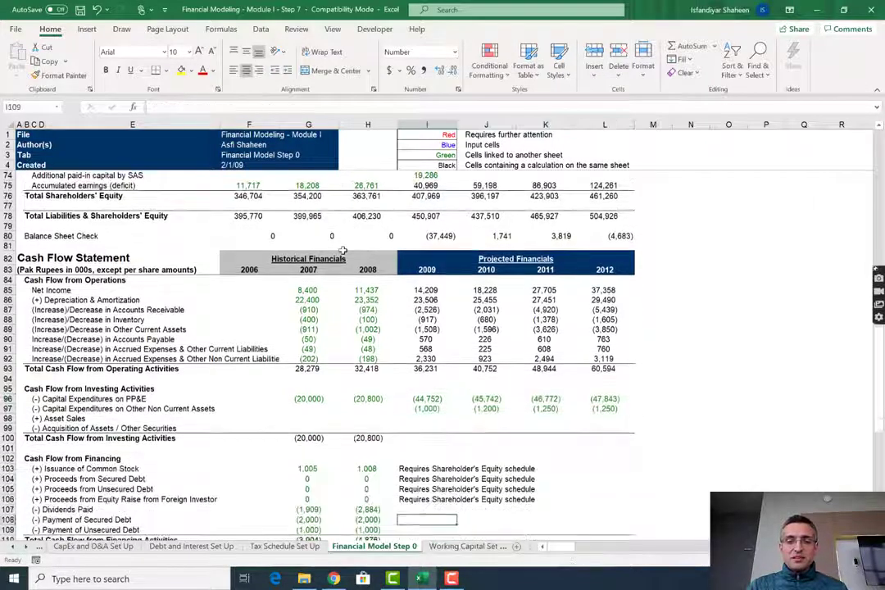
key(Left)
key(Up)
key(Up)
key(shift+Right)
key(shift+Right)
key(shift+Right)
key(shift+Right)
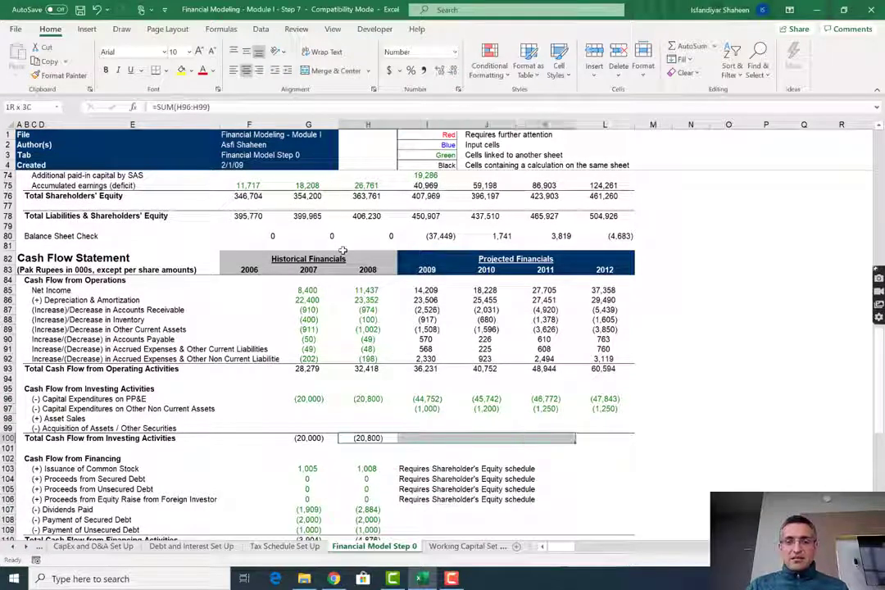
key(ctrl+r)
Clear the "Requires Shareholder's Equity schedule" notes from the 2009 stock issuance, debt proceeds and foreign investor equity raise lines
key(Right)
key(Down)
key(Down)
key(Down)
key(Down)
key(Down)
key(Down)
key(Down)
key(Down)
key(Down)
key(Down)
key(Down)
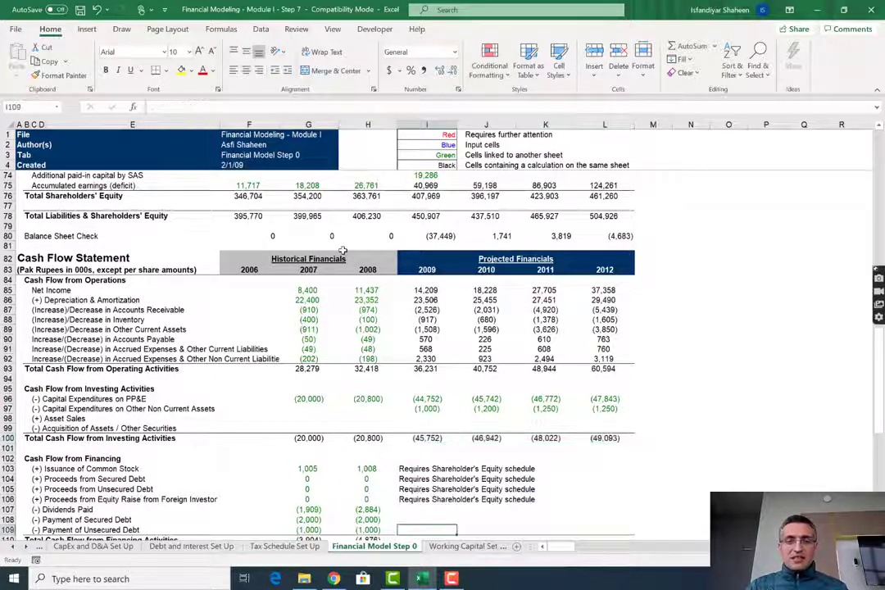
key(Up)
key(Up)
key(Up)
key(Up)
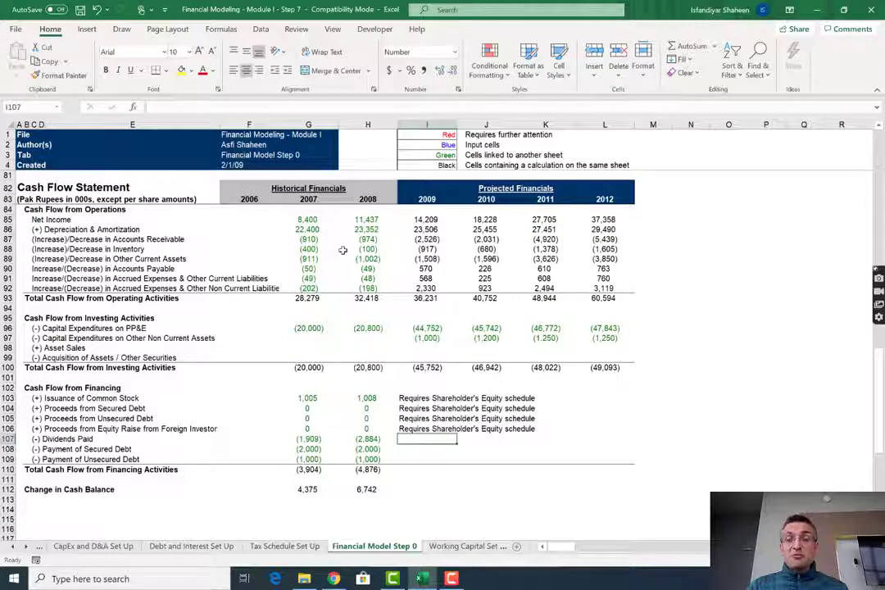
key(Up)
key(Up)
key(Up)
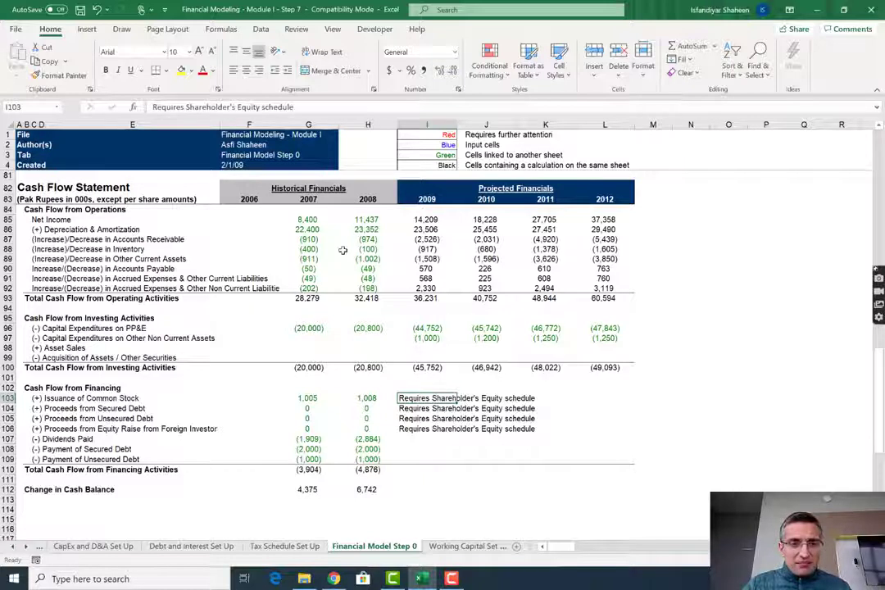
key(shift+Down)
key(shift+Down)
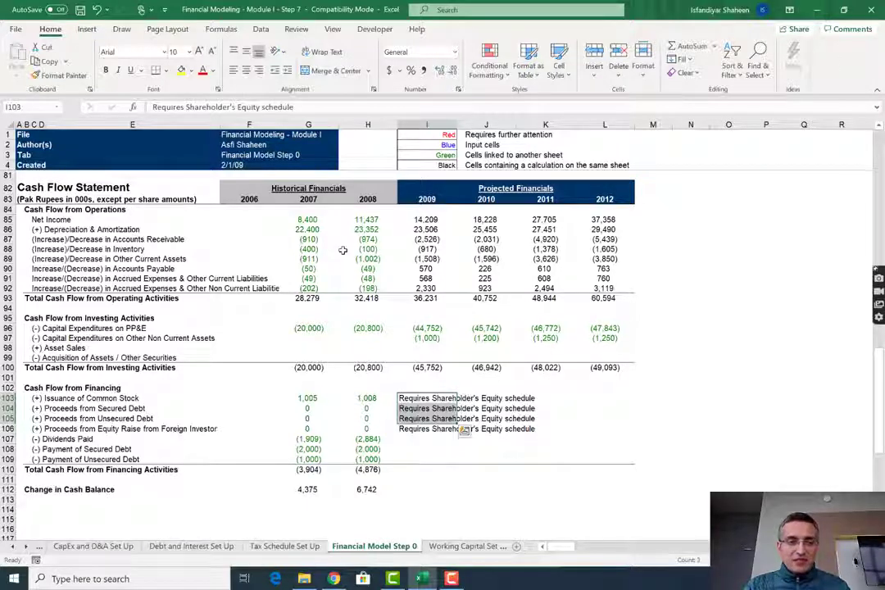
key(Delete)
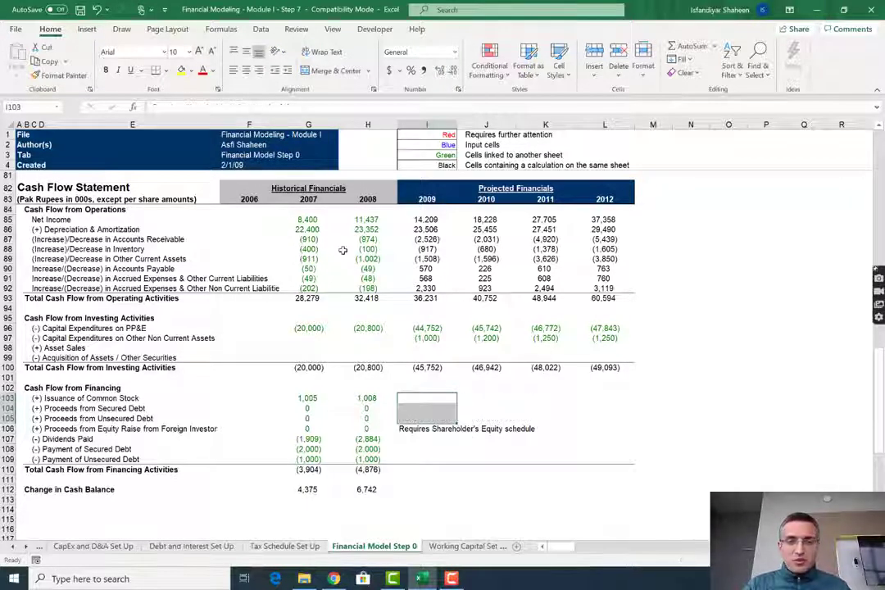
key(Down)
key(Down)
key(Down)
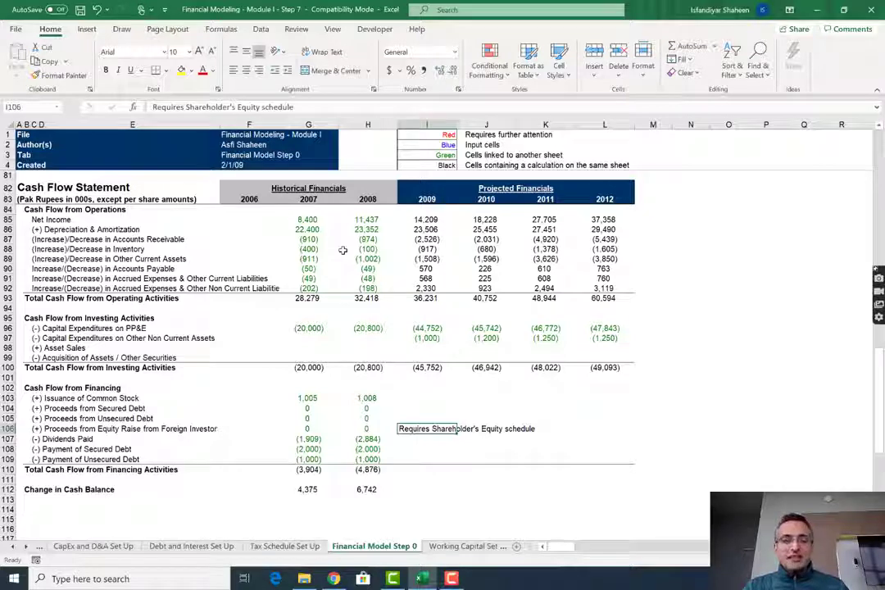
key(Delete)
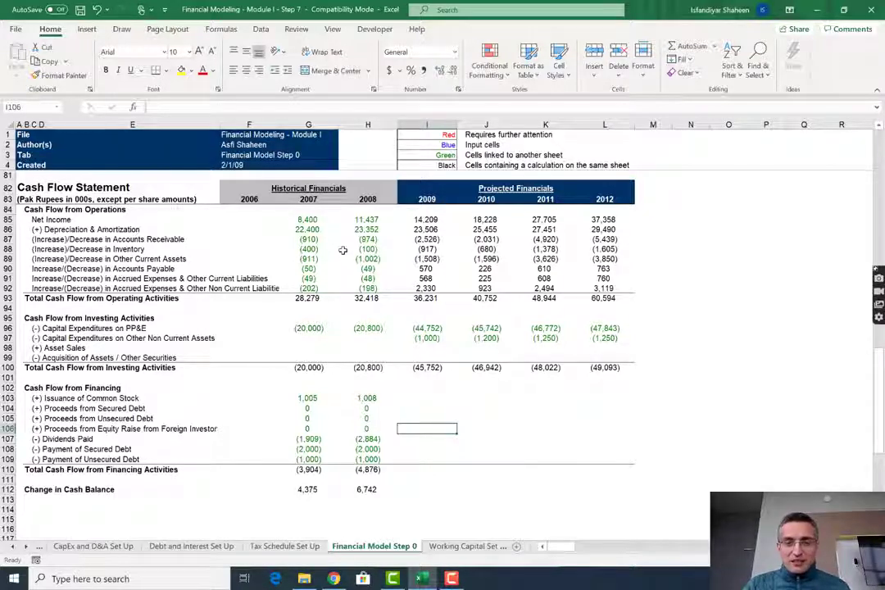
Set 2009 proceeds from the foreign investor equity raise to the schedule's SAS share issue amounts, =SUM('Shareholders Equity Set Up'!I14:I15)
text(=)
key(ctrl+Page_Down)
key(ctrl+Page_Down)
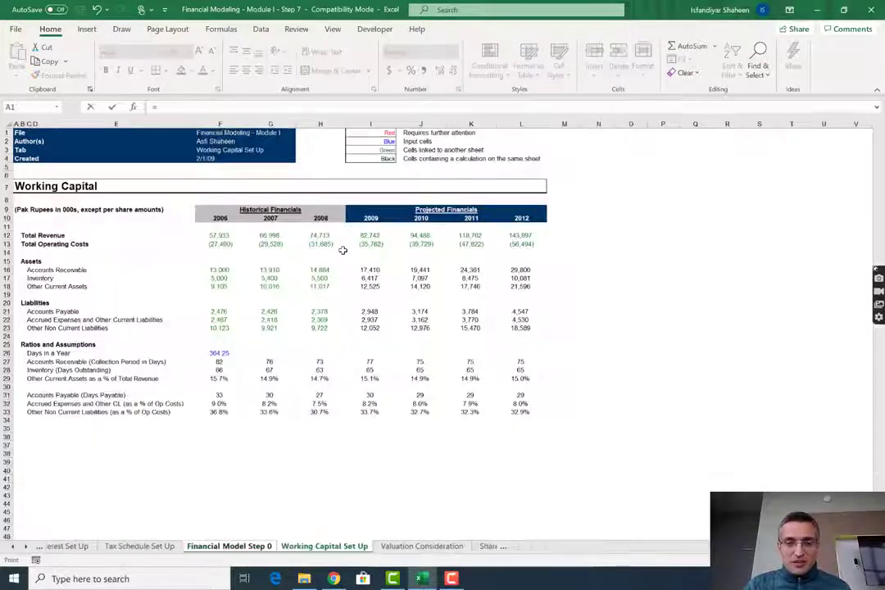
key(ctrl+Page_Down)
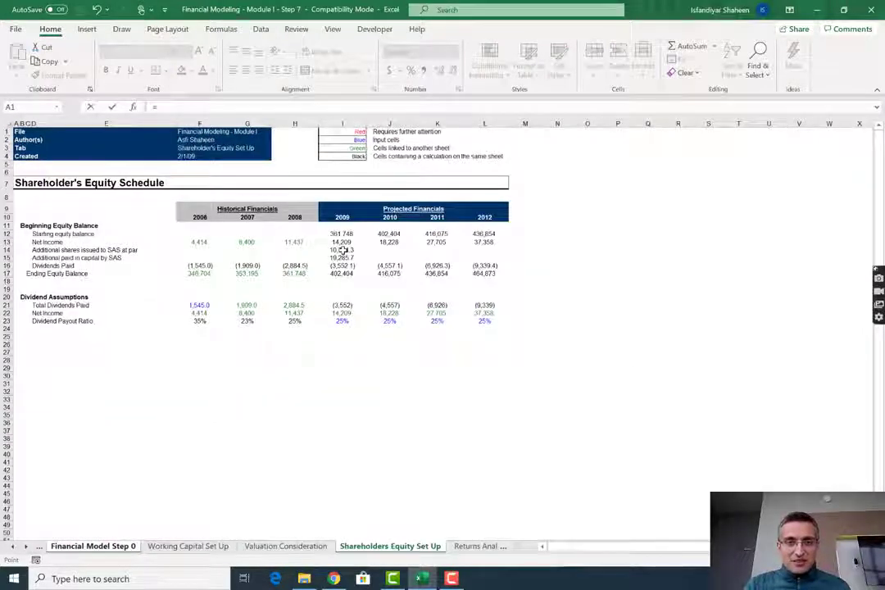
text(sum()
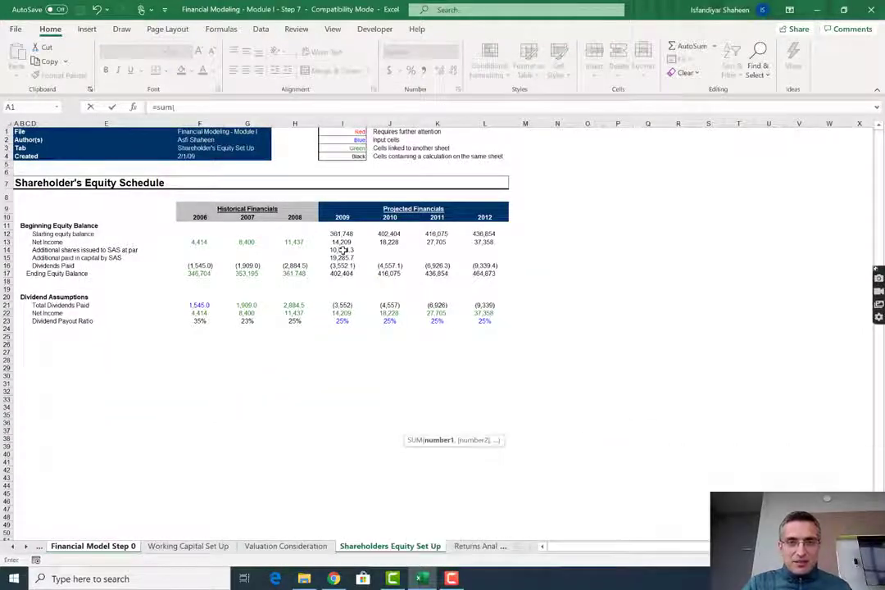
key(Right)
key(Right)
key(Right)
key(Right)
key(Right)
key(Right)
key(Right)
key(Down)
key(Down)
key(Down)
key(Down)
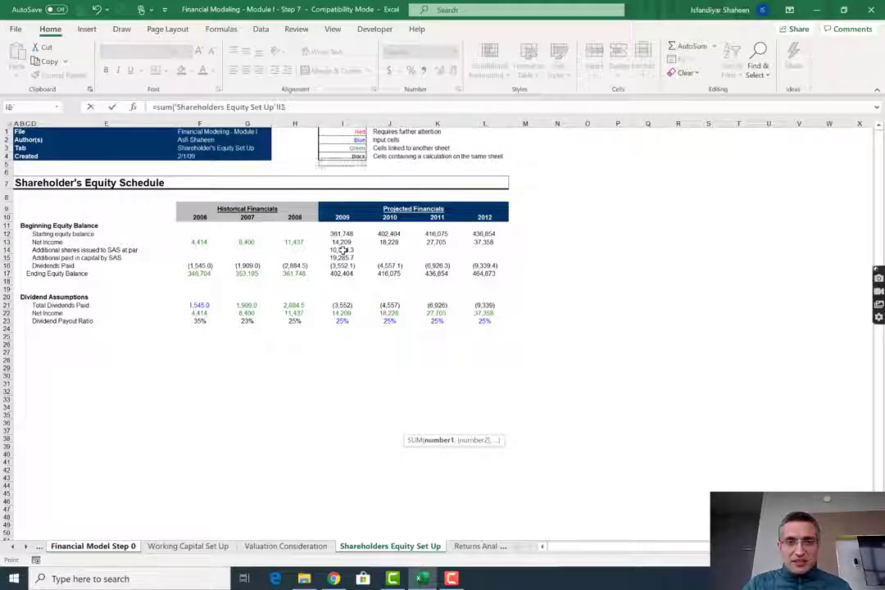
key(shift+Down)
key(Return)
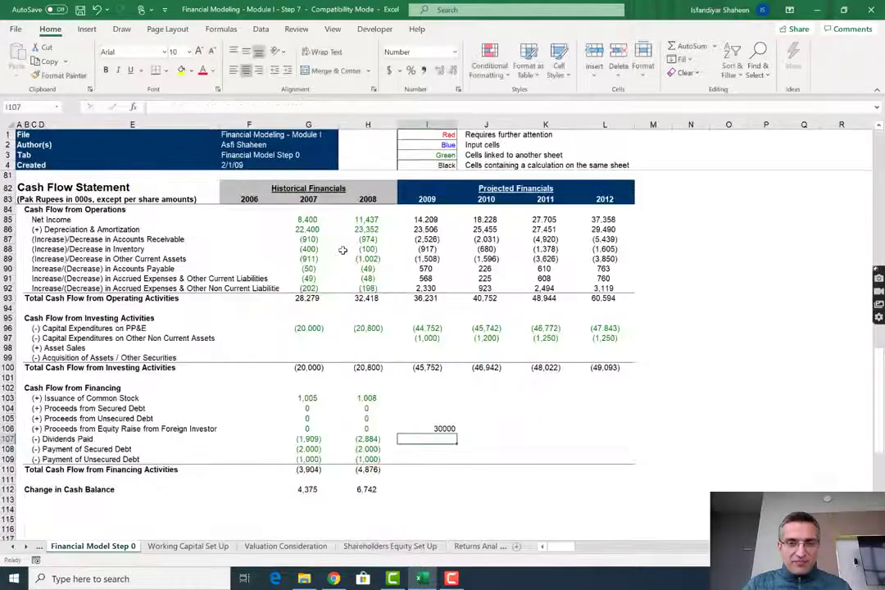
Apply the formatting of a 2008 financing cell to the 2009 foreign investor equity raise cell
key(Left)
key(Down)
key(ctrl+c)
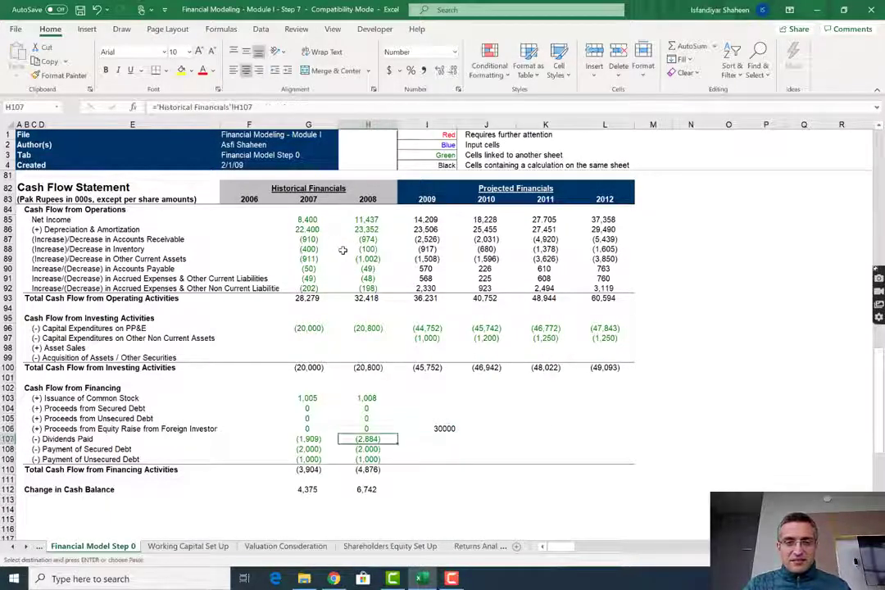
key(Up)
key(Right)
key(t)
key(Return)
key(Escape)
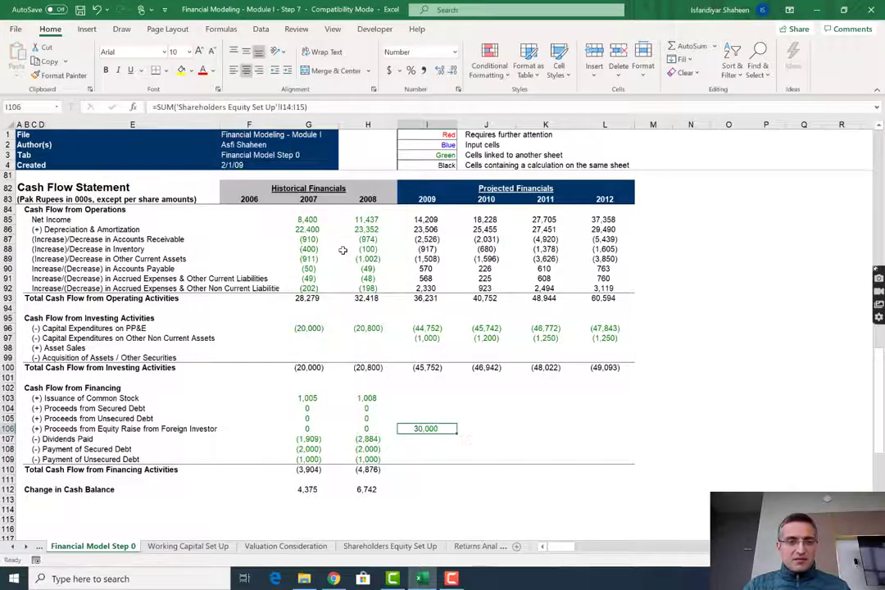
Link 2009 Dividends Paid to the Shareholder's Equity schedule's 2009 dividends, ='Shareholders Equity Set Up'!I16
key(Down)
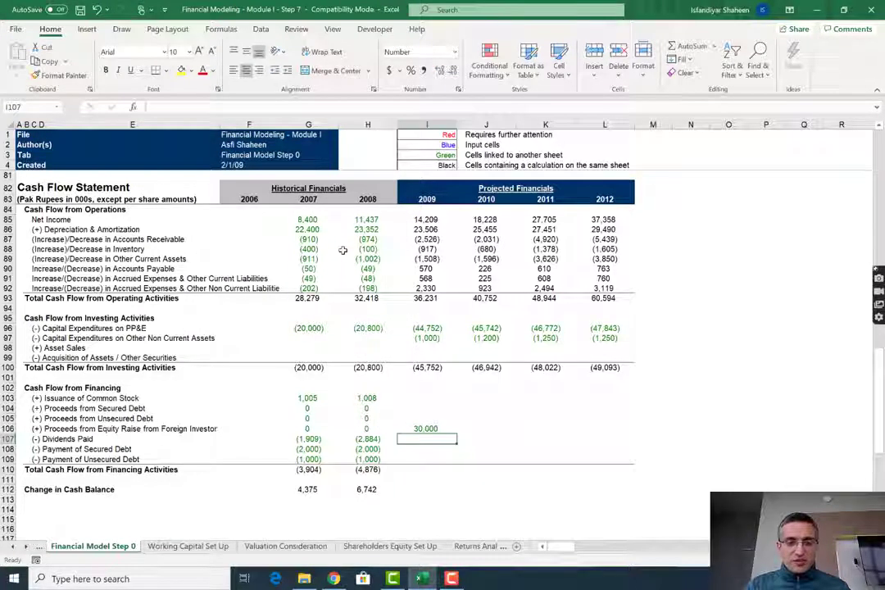
text(=)
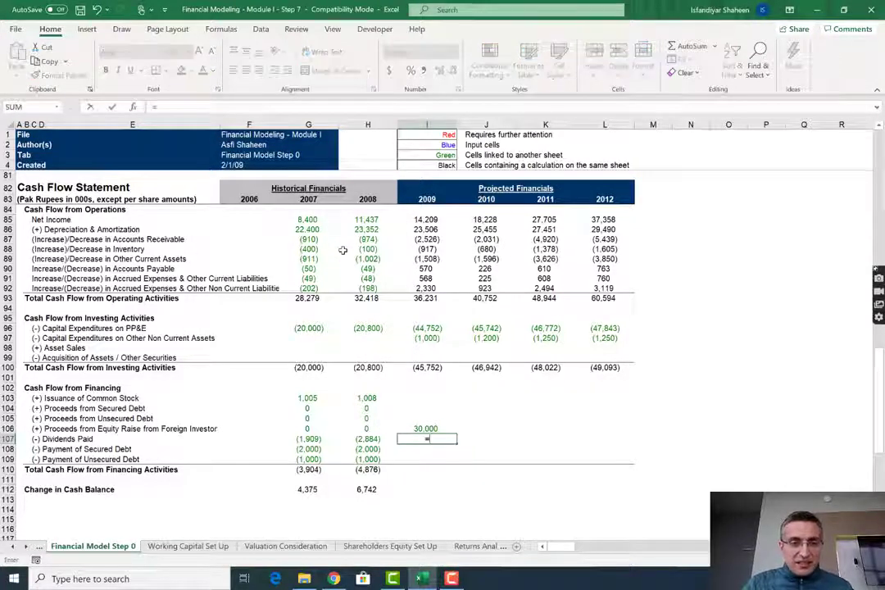
key(ctrl+Page_Down)
key(ctrl+Page_Down)
key(ctrl+Page_Down)
key(ctrl+Page_Down)
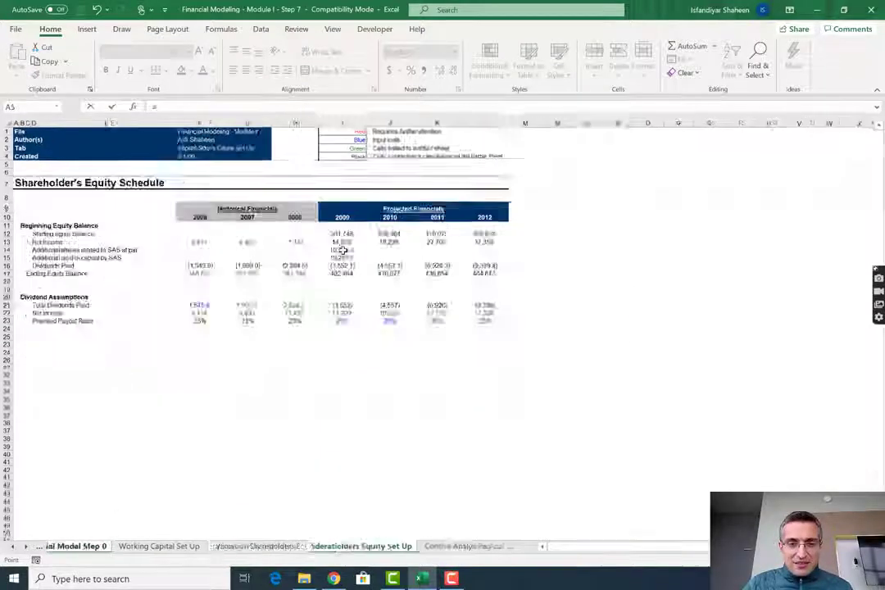
key(ctrl+Page_Up)
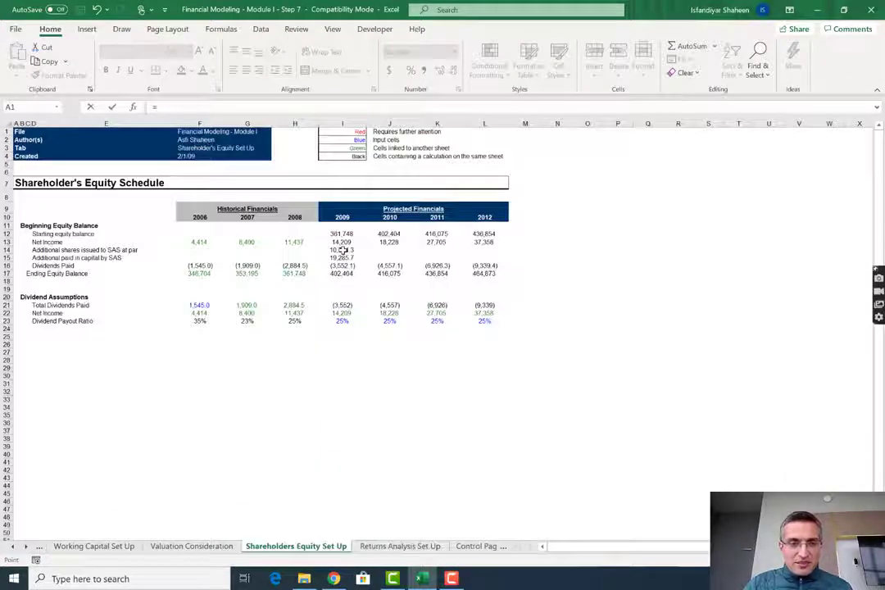
click(342, 265)
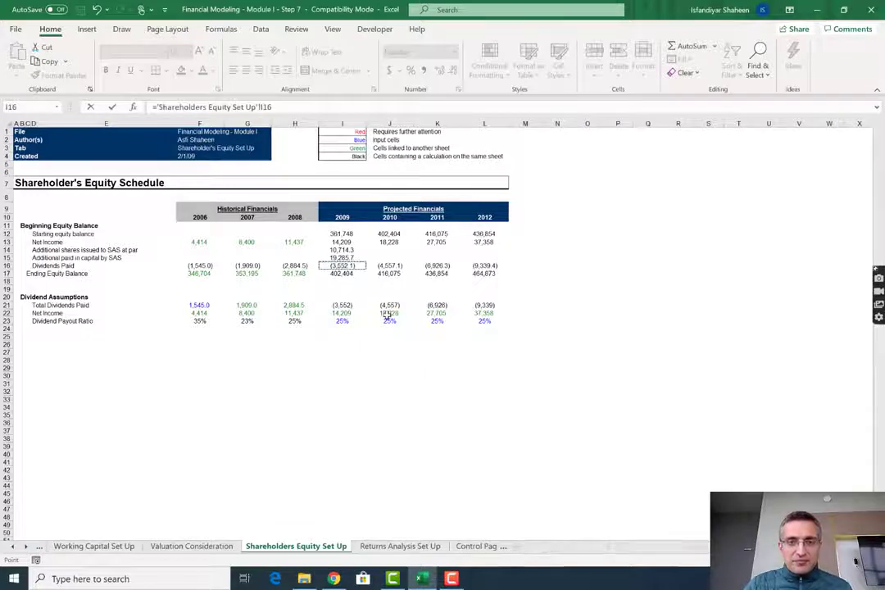
key(Return)
Apply the formatting of the 2008 Dividends Paid cell to the 2009 cell
key(Left)
key(ctrl+c)
key(Right)
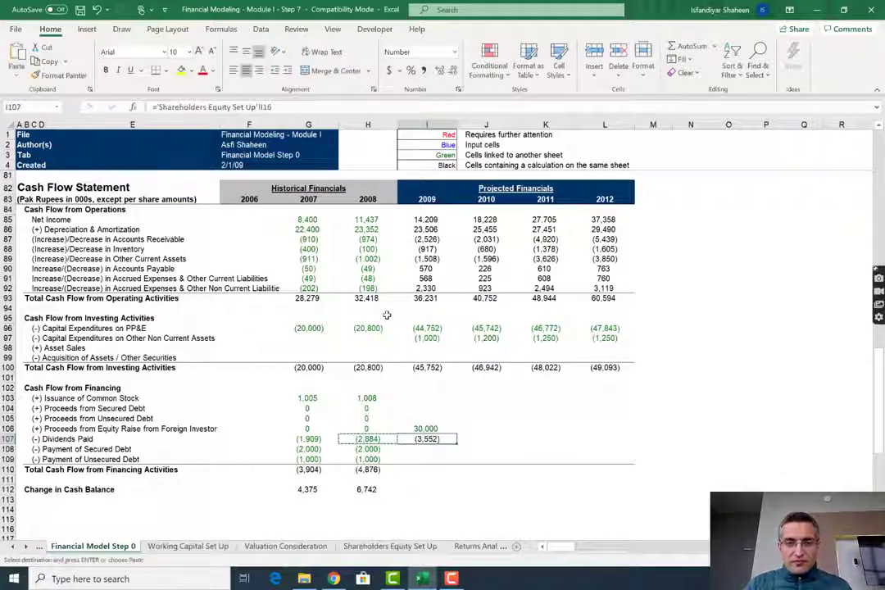
key(ctrl+alt+v)
key(t)
key(Return)
Copy the 2009 Dividends Paid link across 2010 to 2012
key(shift+Right)
key(shift+Right)
key(shift+Right)
key(shift+Right)
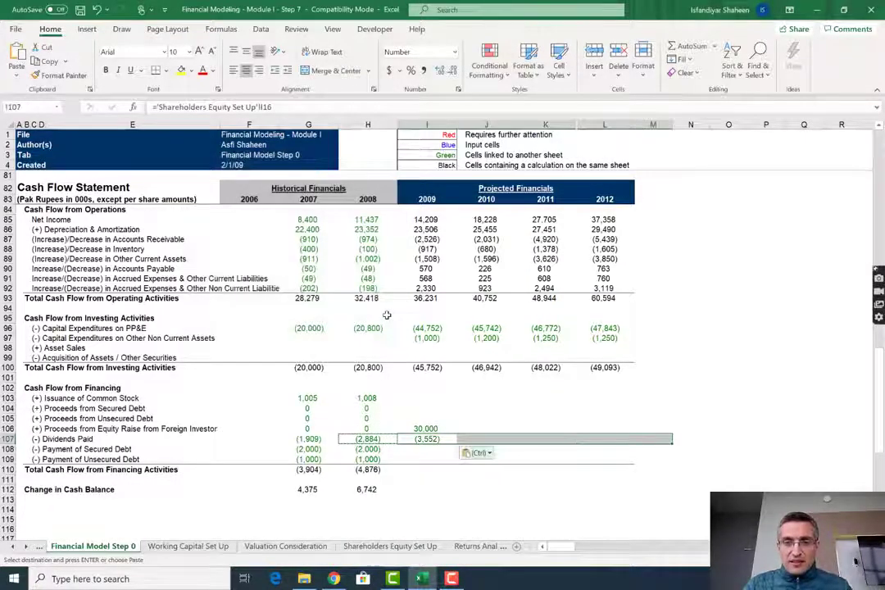
key(ctrl)
key(Escape)
key(shift+Left)
key(ctrl+r)
key(Return)
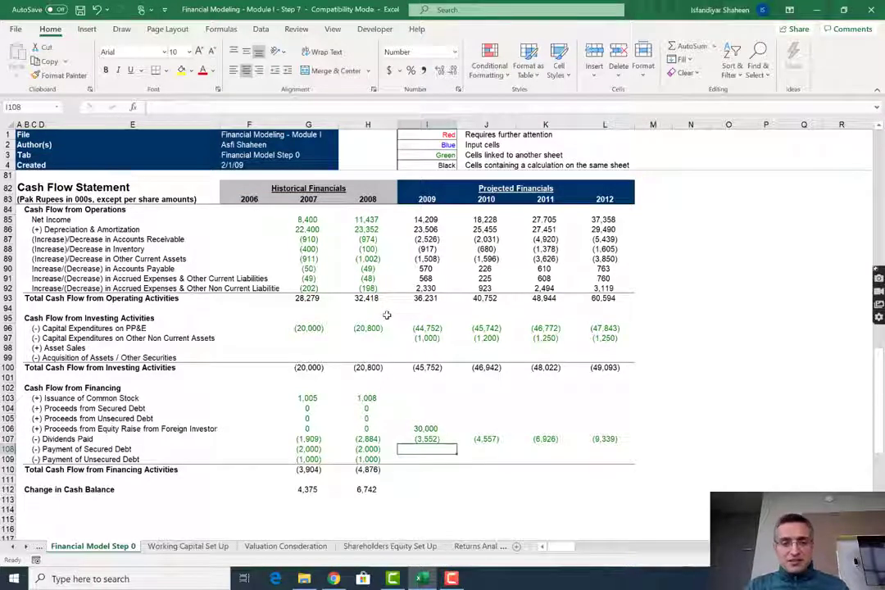
Calculate 2009 Payment of Secured Debt as the change in balance sheet Secured Debt from 2008 to 2009, =I61-H61
text(=)
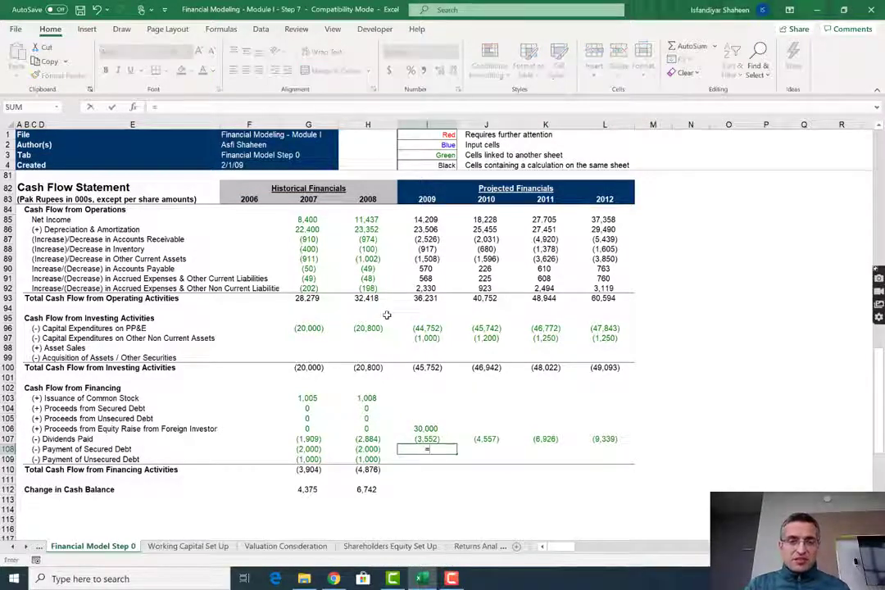
key(Up)
key(Up)
key(Up)
key(Up)
key(Up)
key(Up)
key(Up)
key(Up)
key(Up)
key(Up)
key(Up)
key(Up)
key(Up)
key(Up)
key(Up)
key(Up)
key(Up)
key(Up)
key(Up)
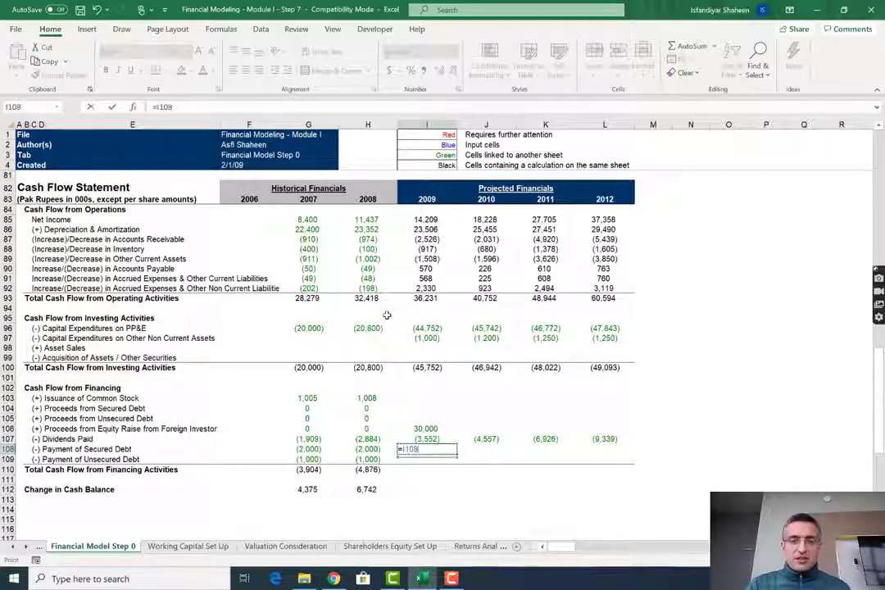
key(Up)
key(Up)
key(Up)
key(Up)
key(Up)
key(Up)
key(Up)
key(Up)
key(Up)
key(Up)
key(Up)
key(Up)
key(Up)
key(Up)
key(Up)
key(Up)
key(Up)
key(Up)
key(Up)
key(Up)
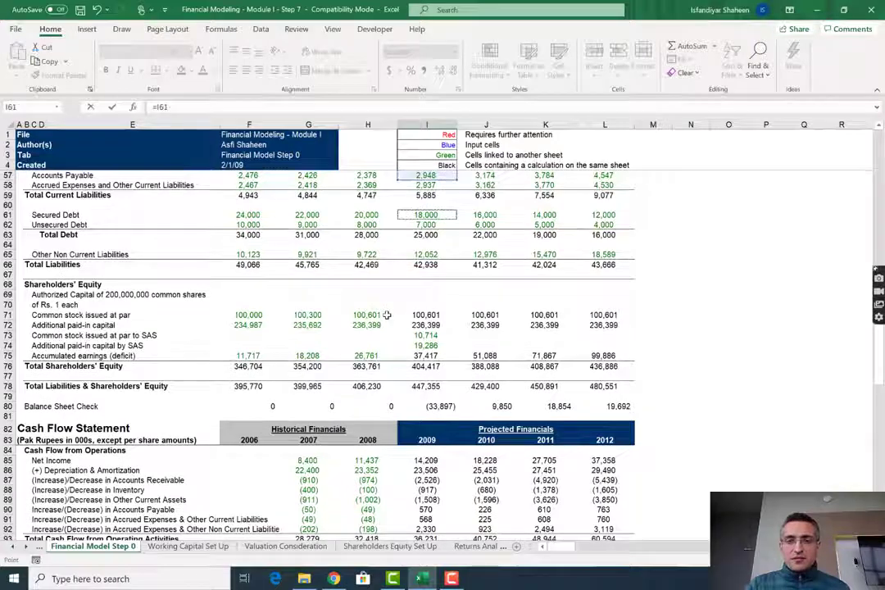
key(Up)
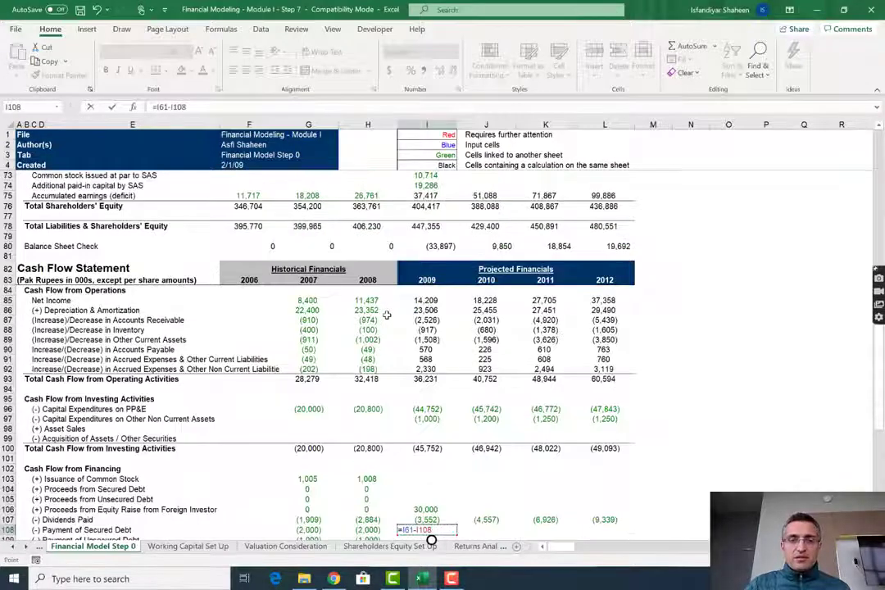
key(Up)
key(Up)
key(Up)
key(Up)
key(Up)
key(Up)
key(Up)
key(Up)
key(Up)
key(Up)
key(Up)
key(Up)
key(Up)
key(Up)
key(Up)
key(Up)
key(Up)
key(Up)
key(Up)
key(Up)
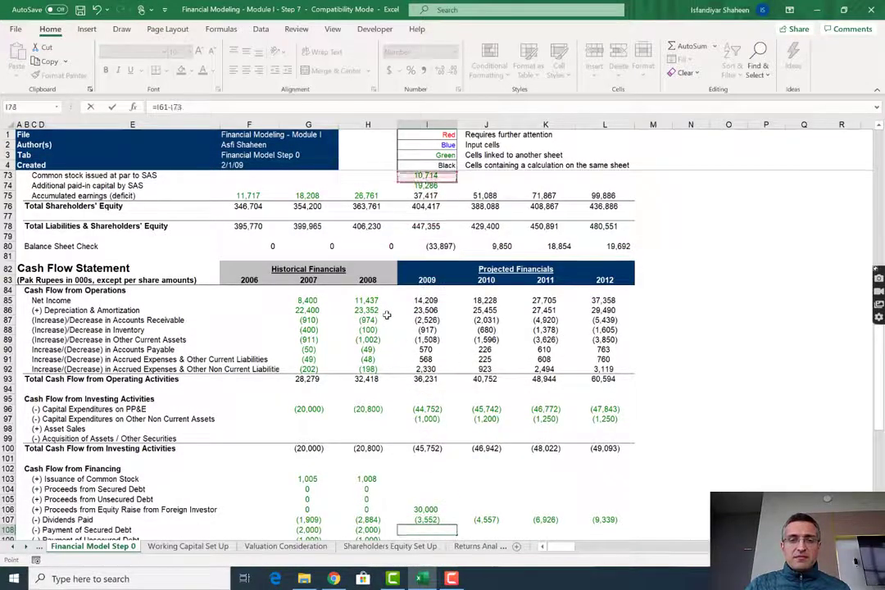
key(Up)
key(Up)
key(Up)
key(Up)
key(Up)
key(Up)
key(Up)
key(Up)
key(Up)
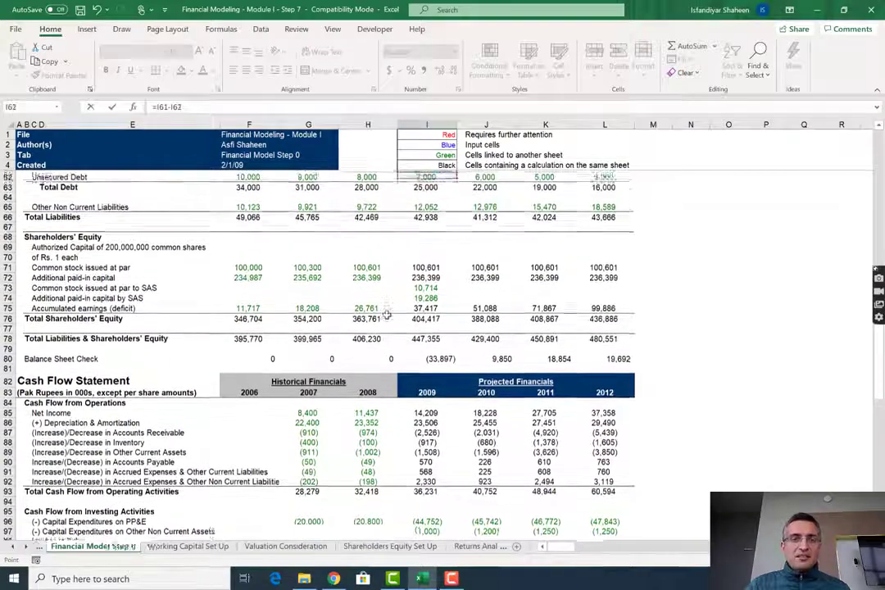
key(Down)
key(Down)
key(Down)
key(Left)
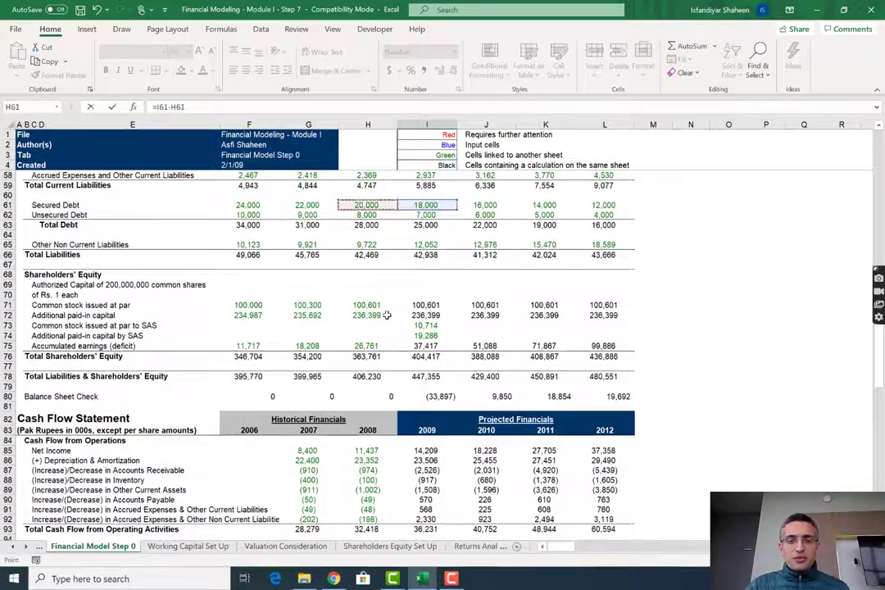
key(Return)
Copy the 2009 Payment of Secured Debt formula across to 2012 and down into the Payment of Unsecured Debt row
key(shift+Right)
key(shift+Right)
key(shift+Right)
key(ctrl+r)
key(shift+Down)
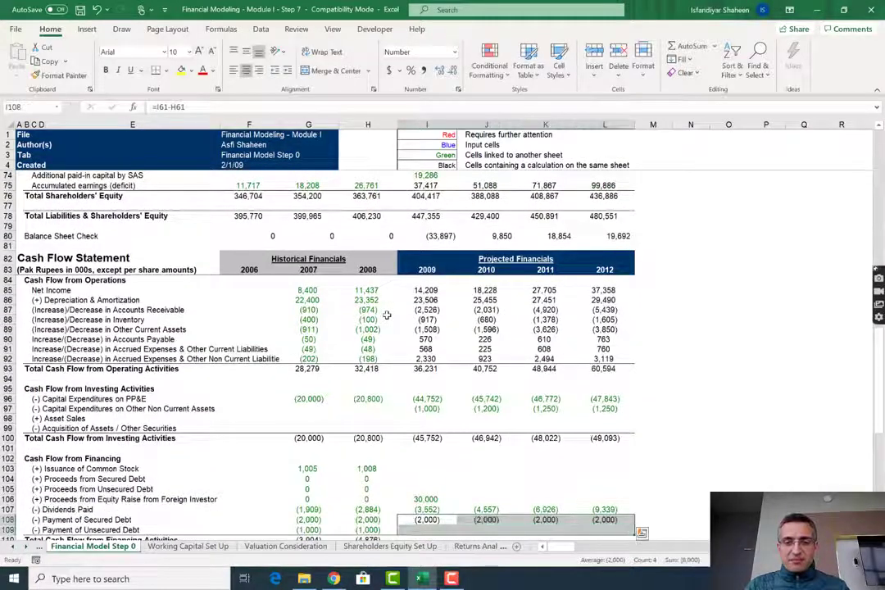
key(ctrl+d)
Copy the 2008 Total Cash Flow from Financing Activities and Change in Cash Balance formulas across 2009 to 2012
key(Down)
key(Down)
key(Down)
key(Down)
key(Up)
key(Up)
key(Left)
key(shift+Right)
key(shift+Down)
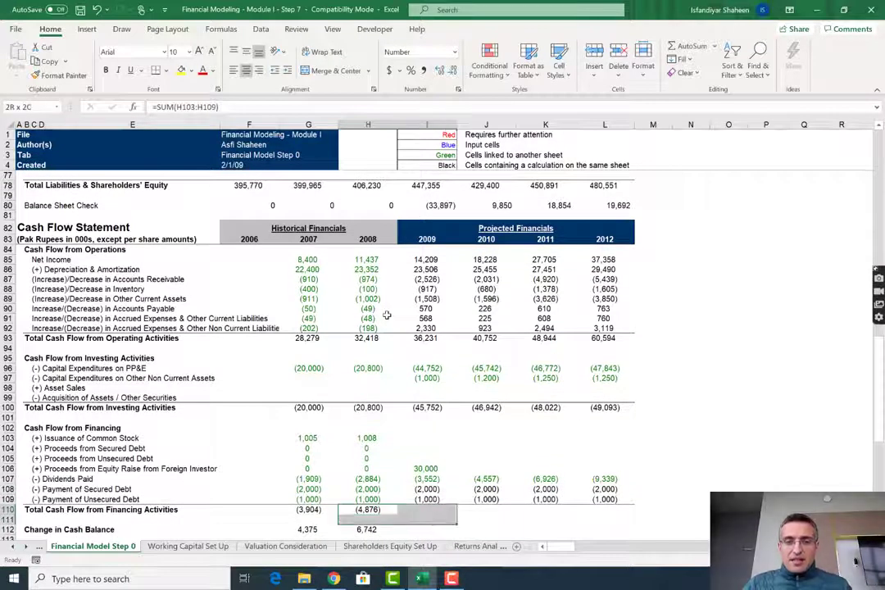
key(shift+Right)
key(shift+Down)
key(shift+Down)
key(shift+Up)
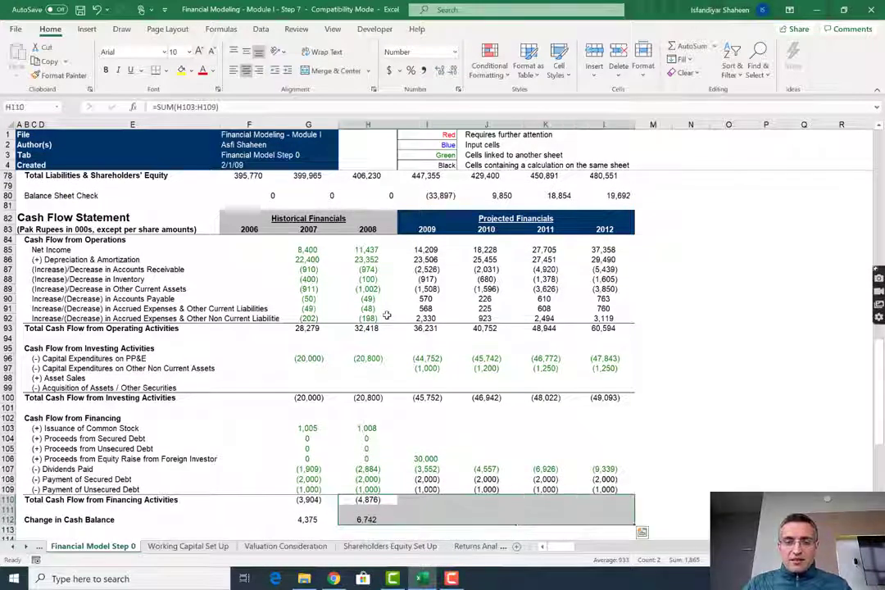
key(shift+Right)
key(shift+Right)
key(ctrl+r)
key(Right)
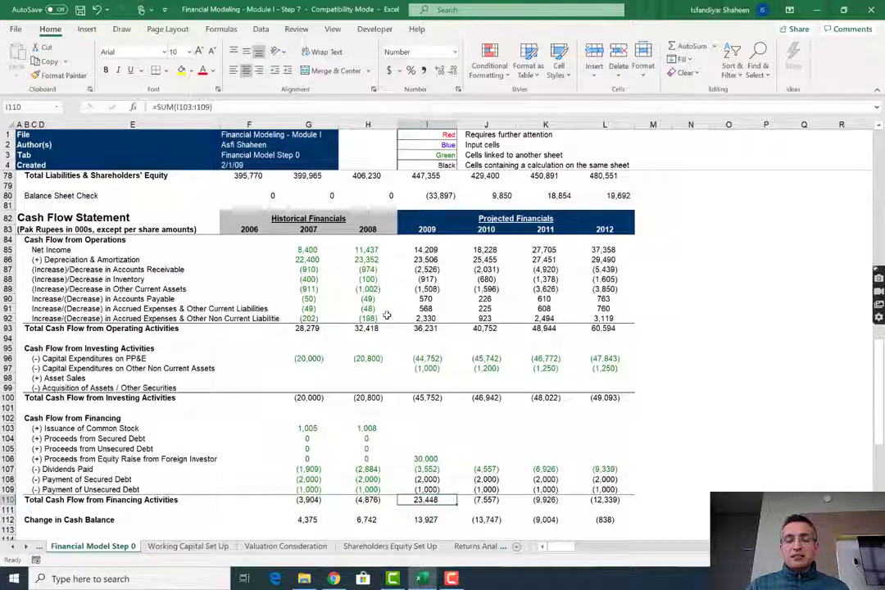
Replace the 2009 Cash and Equivalents placeholder with 2008 cash plus the 2009 Change in Cash Balance, =H45+I112
key(Down)
key(Down)
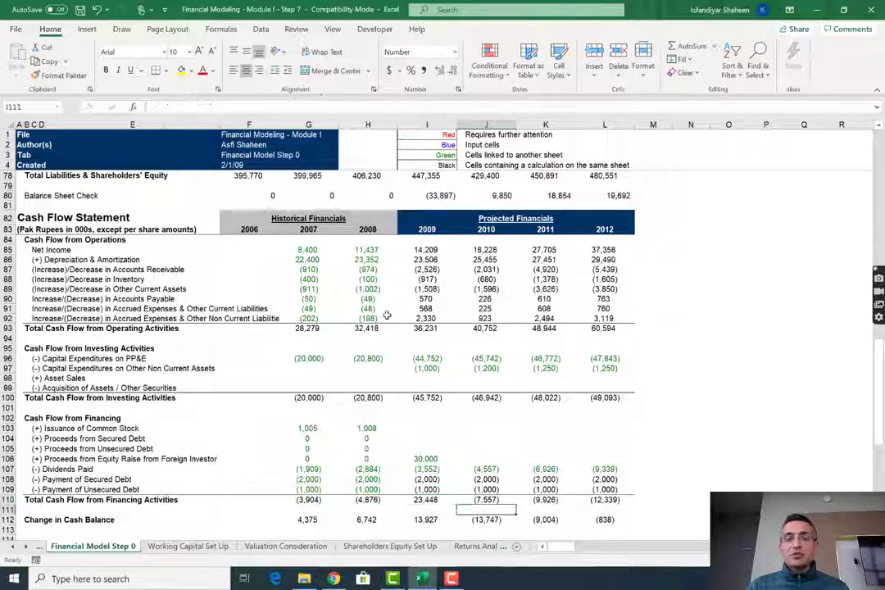
key(Up)
key(Up)
key(Up)
key(Up)
key(Up)
key(Up)
key(Up)
key(Up)
key(Up)
key(Up)
key(Up)
key(Up)
key(Up)
key(Up)
key(Up)
key(Up)
key(Up)
key(Up)
key(Up)
key(Up)
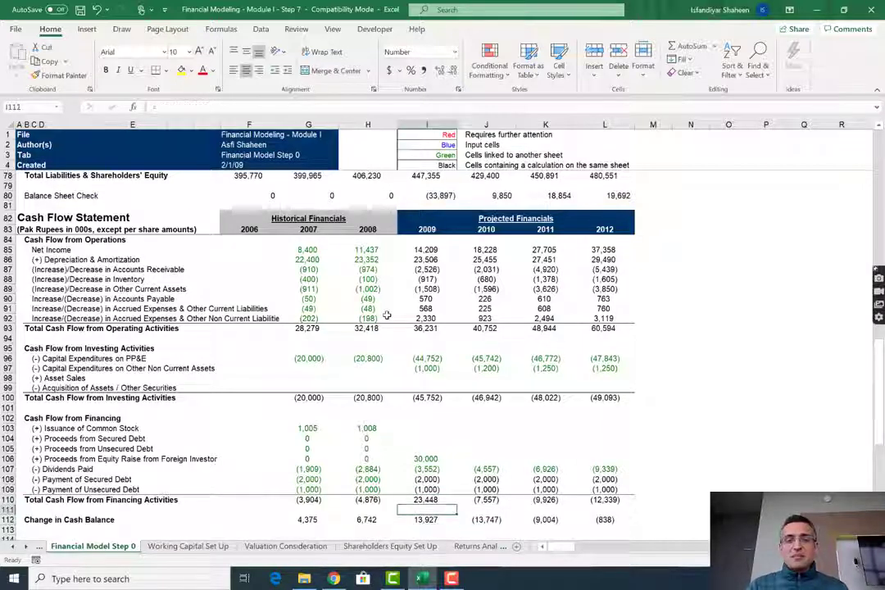
key(Up)
key(Up)
key(Up)
key(Up)
key(Up)
key(Up)
key(Up)
key(Up)
key(Up)
key(Up)
key(Up)
key(Up)
key(Up)
key(Up)
key(Up)
key(Up)
key(Up)
key(Up)
key(Up)
key(Up)
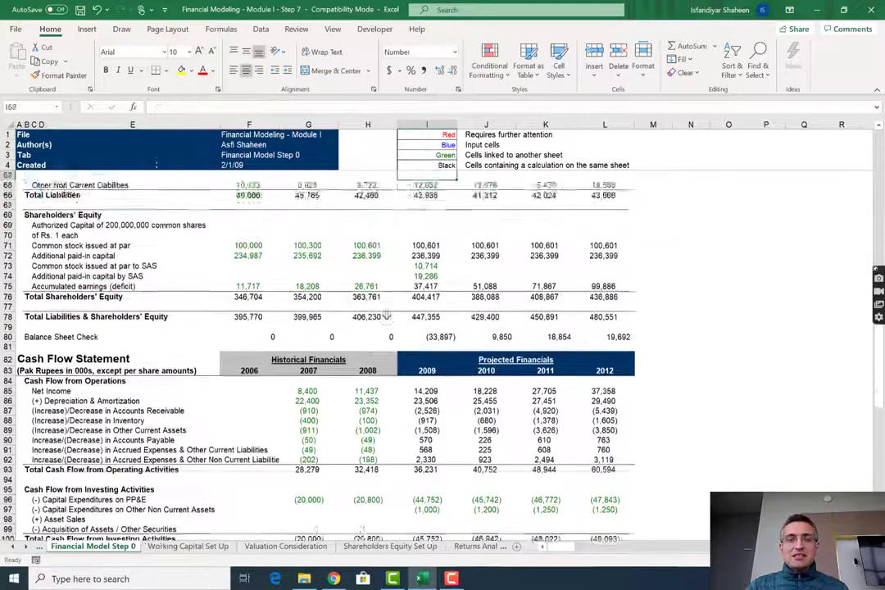
key(Up)
key(Up)
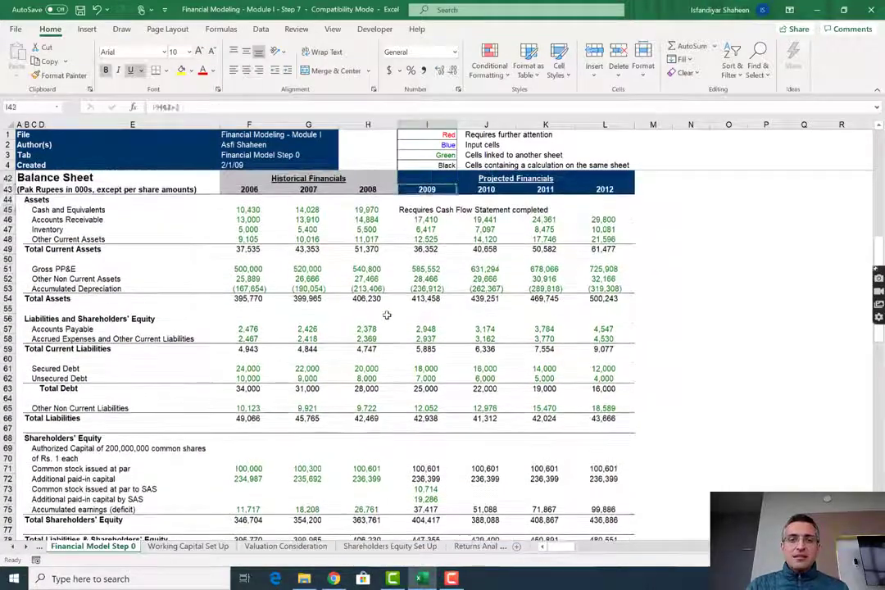
key(Down)
key(Down)
key(Down)
text(=)
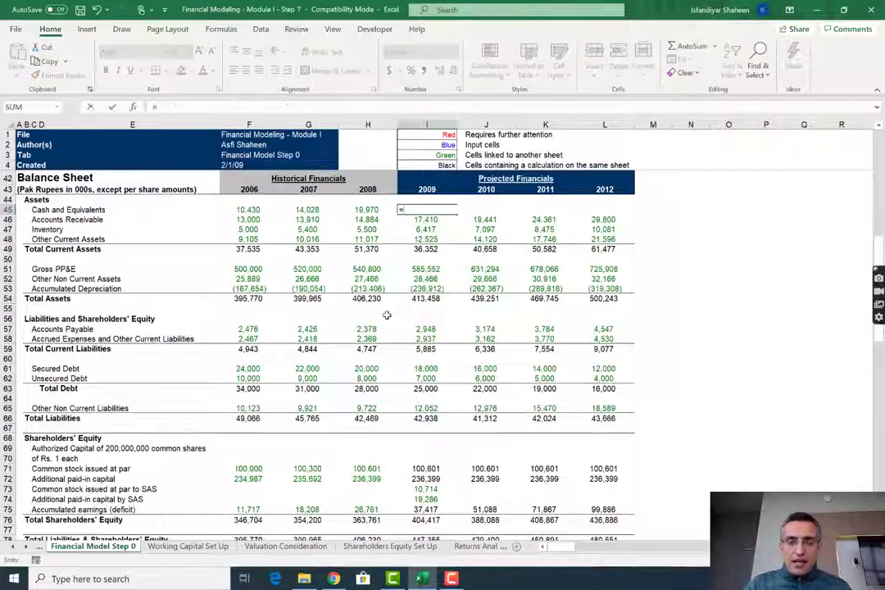
key(Left)
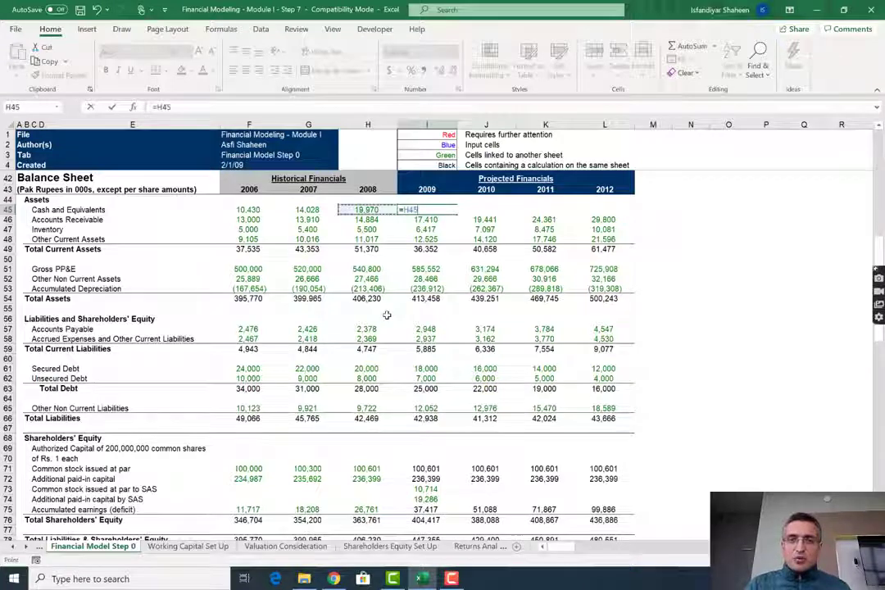
text(+)
key(Down)
key(Down)
key(Down)
key(Down)
key(Down)
key(Down)
key(Down)
key(Down)
key(Down)
key(Down)
key(Down)
key(Down)
key(Down)
key(Down)
key(Down)
key(Down)
key(Down)
key(Down)
key(Down)
key(Down)
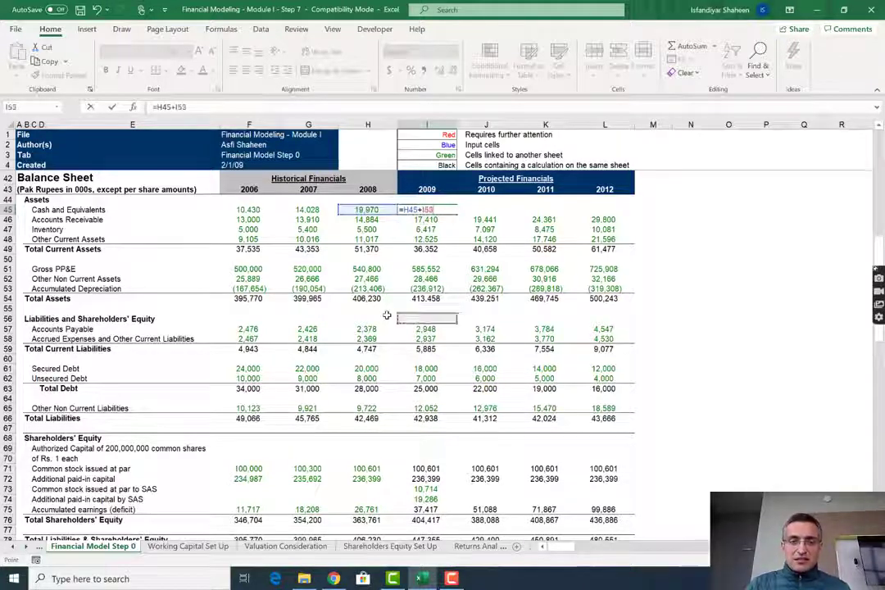
key(Down)
key(Down)
key(Down)
key(Down)
key(Down)
key(Down)
key(Down)
key(Down)
key(Down)
key(Down)
key(Down)
key(Down)
key(Down)
key(Down)
key(Down)
key(Down)
key(Down)
key(Down)
key(Down)
key(Down)
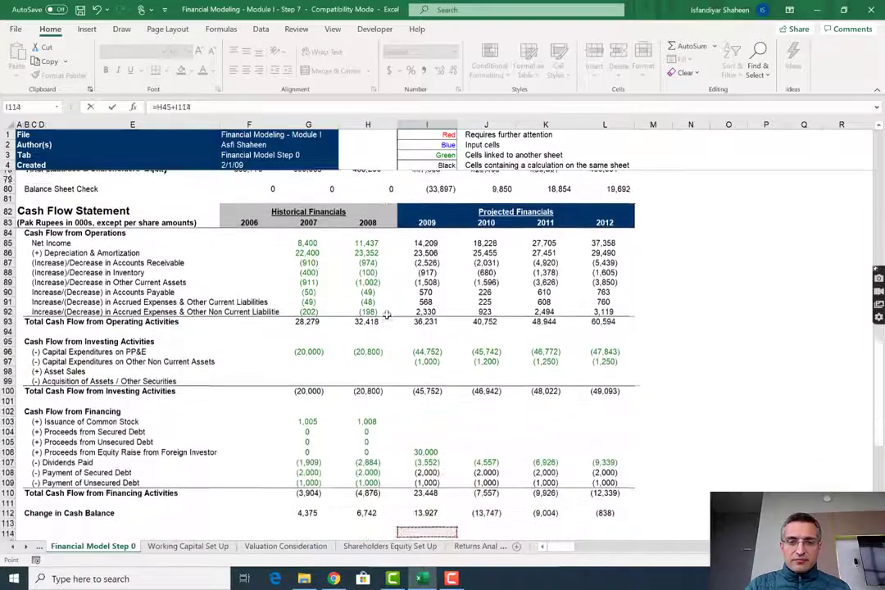
key(Escape)
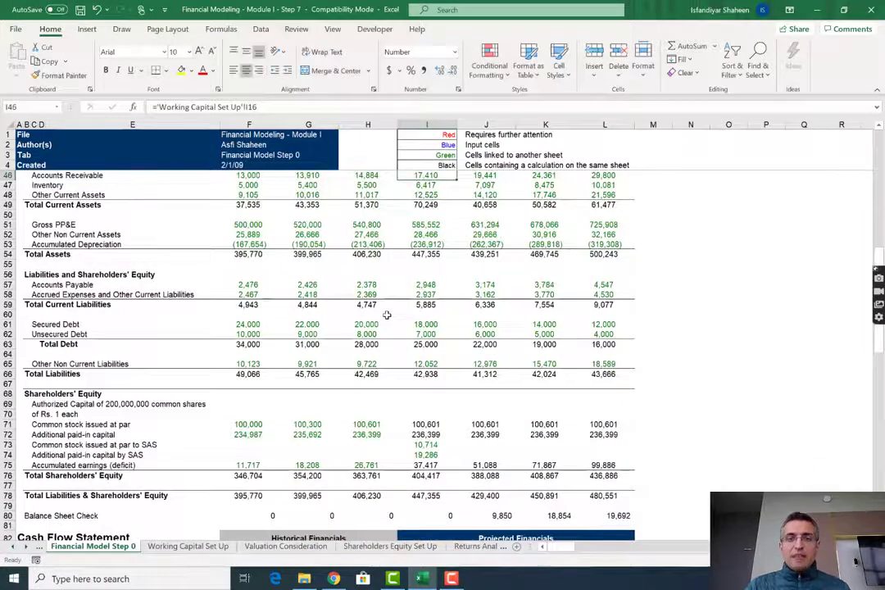
Copy the 2009 Cash and Equivalents formula across 2010 to 2012
key(Up)
key(Up)
key(Up)
key(Down)
key(Down)
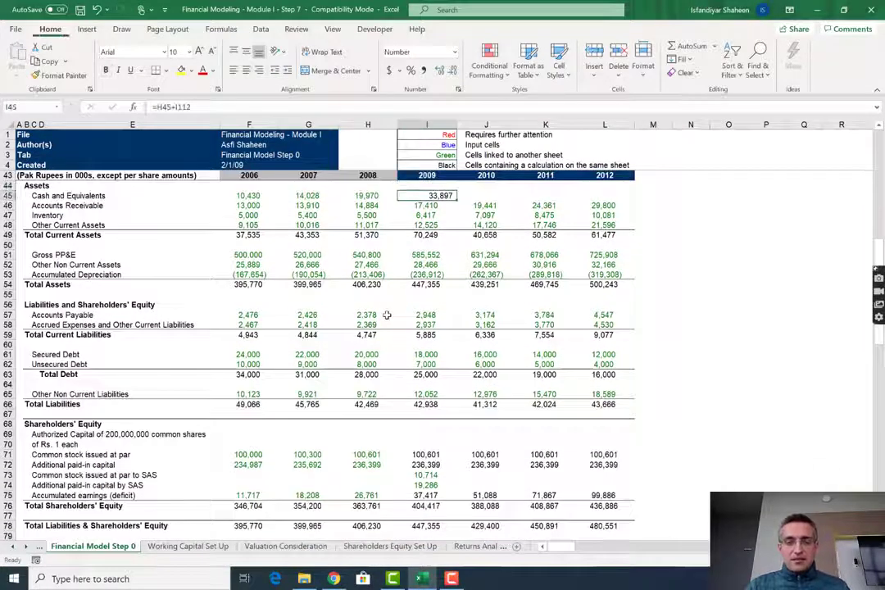
key(ctrl+z)
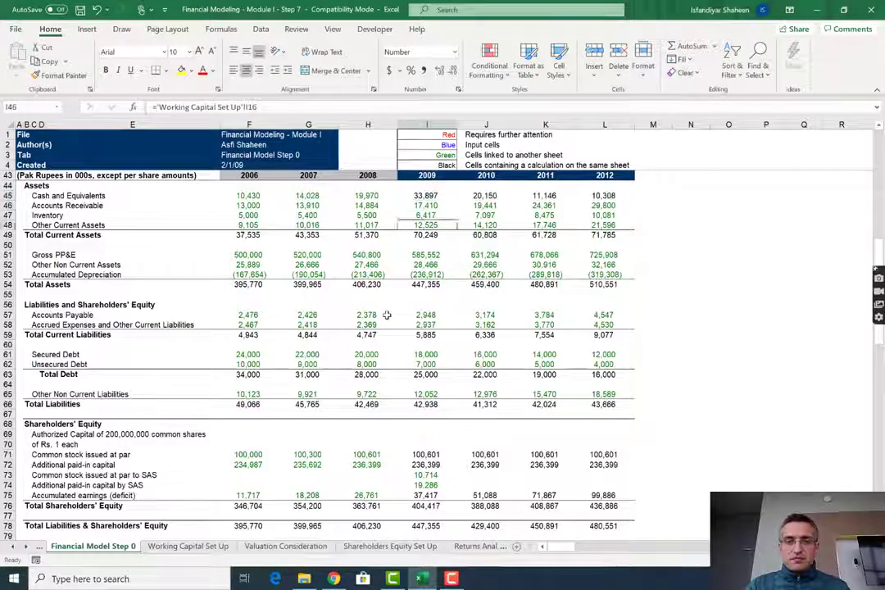
Examine the Balance Sheet Check row for the projected years 2009 to 2012
key(Down)
key(Down)
key(Down)
key(Down)
key(Down)
key(Down)
key(Down)
key(Down)
key(Down)
key(Down)
key(Down)
key(Down)
key(Down)
key(Down)
key(Down)
key(Down)
key(Down)
key(Down)
key(Down)
key(Down)
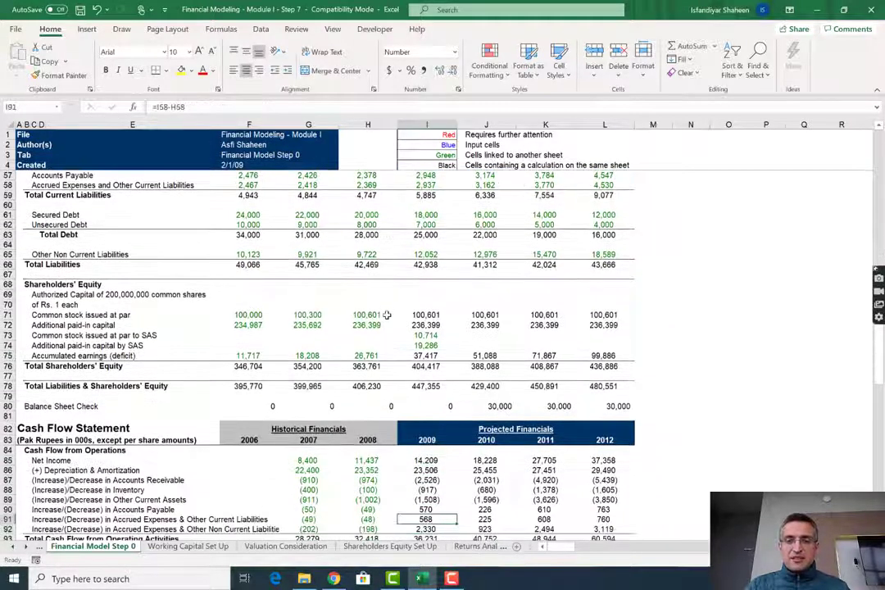
key(Up)
key(Up)
key(Up)
key(Up)
key(Up)
key(Up)
key(Up)
key(Up)
key(Up)
key(Up)
key(Up)
key(Right)
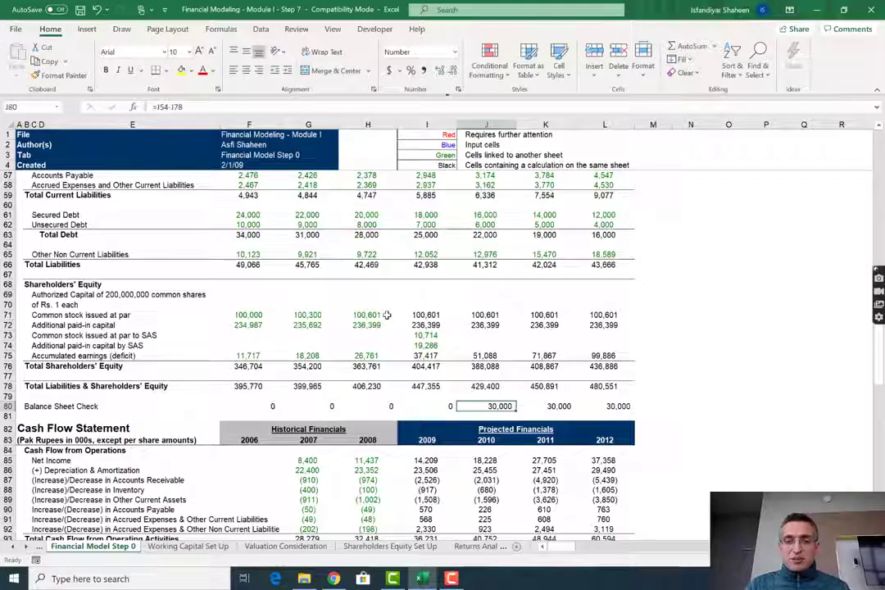
Review the 2010 cash flow statement lines from operating activities down to Change in Cash Balance
key(Down)
key(Down)
key(Down)
key(Down)
key(Down)
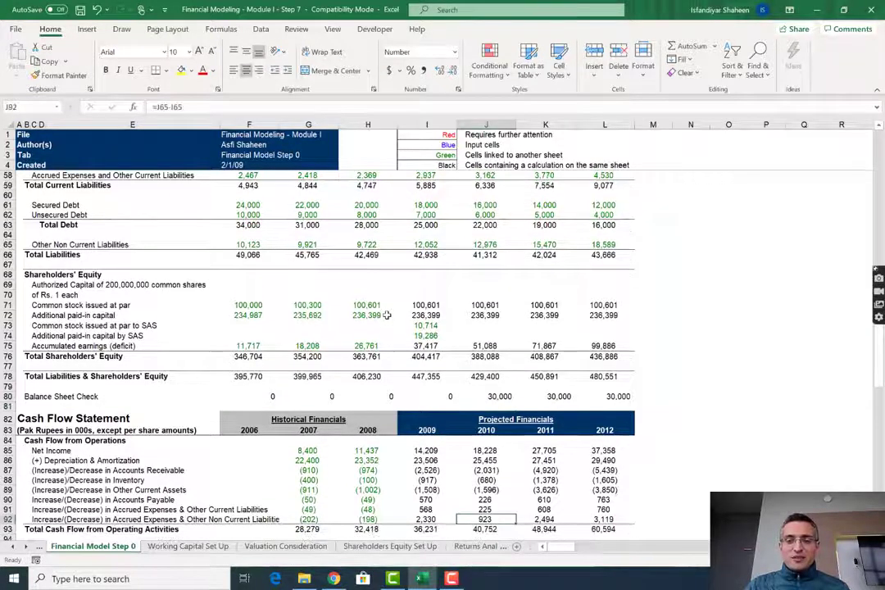
key(Up)
key(Up)
key(Up)
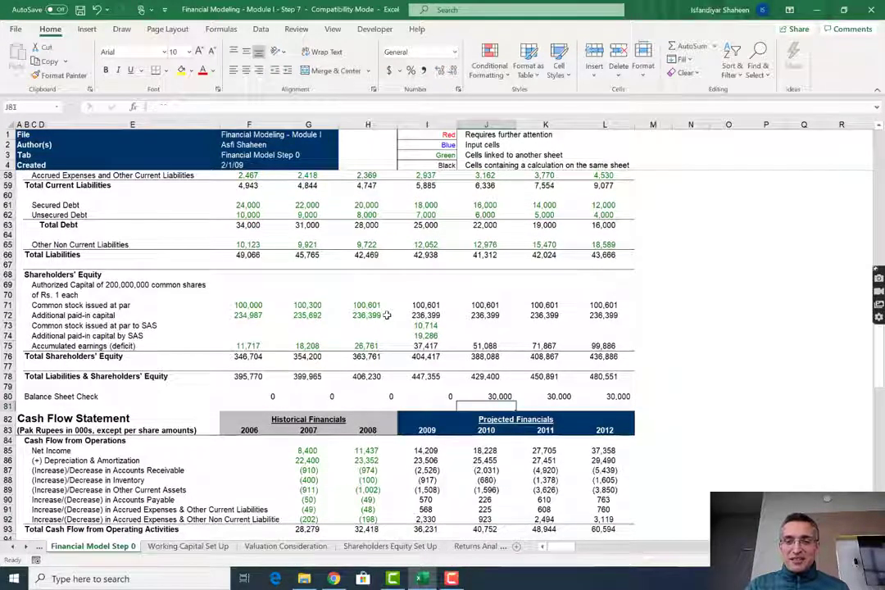
key(Down)
key(Down)
key(Down)
key(Down)
key(Down)
key(Down)
key(Down)
key(Down)
key(Down)
key(Down)
key(Down)
key(Down)
key(Down)
key(Down)
key(Down)
key(Down)
key(Down)
key(Down)
key(Down)
key(Down)
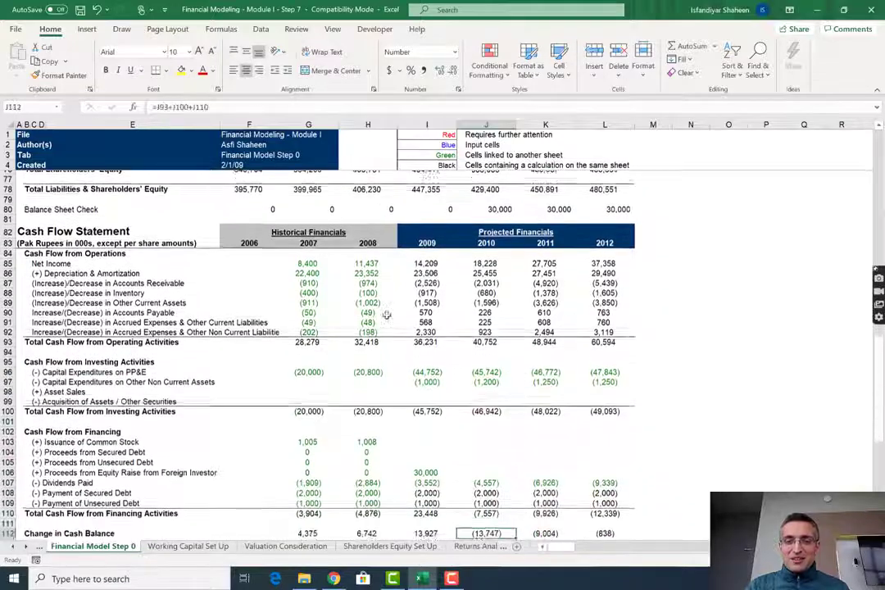
Trace the 2010 column from Change in Cash Balance up to the empty SAS common stock line in Shareholders' Equity
key(Up)
key(Up)
key(Up)
key(Up)
key(Up)
key(Up)
key(Up)
key(Up)
key(Up)
key(Up)
key(Up)
key(Up)
key(Up)
key(Up)
key(Up)
key(Up)
key(Up)
key(Up)
key(Up)
key(Up)
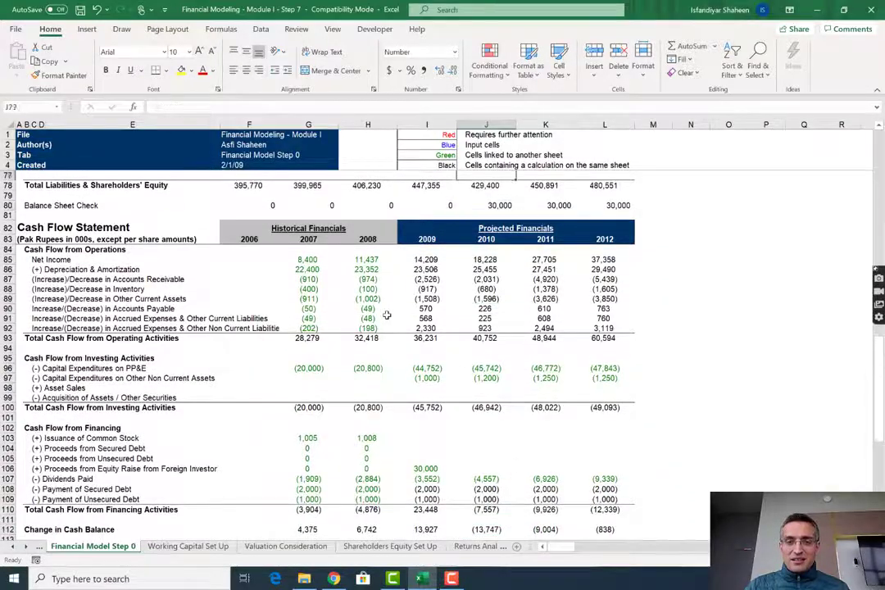
key(Up)
key(Up)
key(Up)
key(Up)
key(Up)
key(Up)
key(Down)
key(Down)
key(Down)
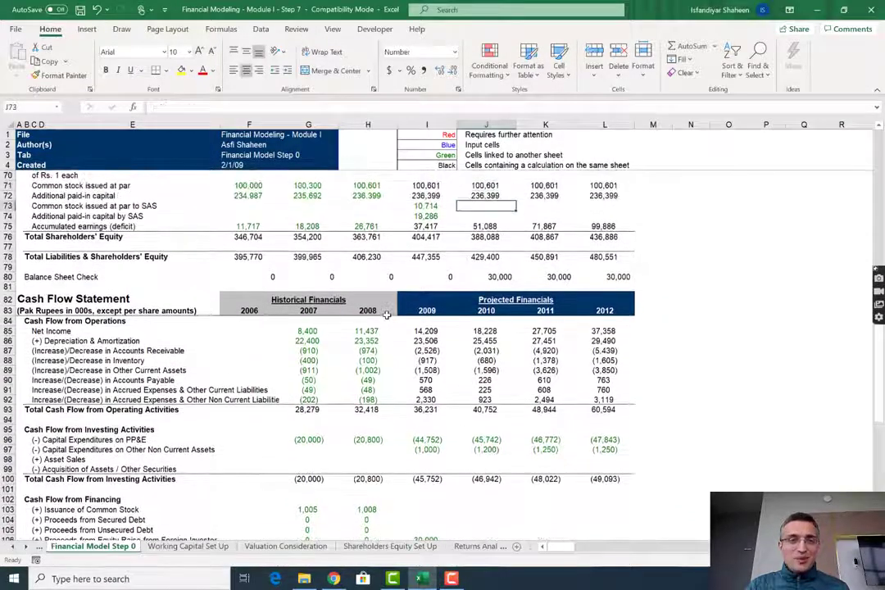
key(Left)
key(Right)
text(=)
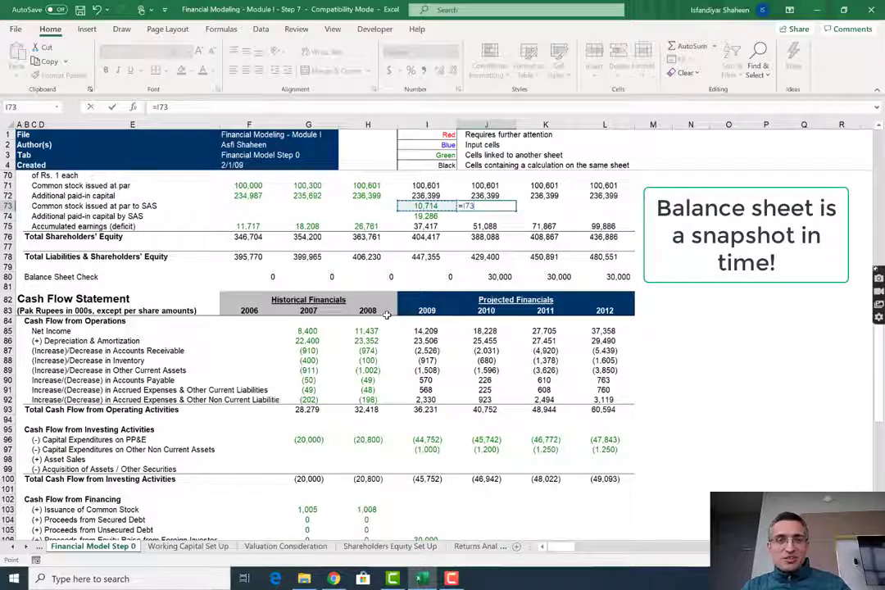
key(Escape)
Examine the 2010 liabilities and Shareholders' Equity rows above the SAS common stock line
key(Up)
key(Up)
key(Up)
key(Up)
key(Up)
key(Up)
key(Up)
key(Up)
key(Down)
key(Down)
key(Down)
key(Down)
key(Down)
key(Down)
key(Down)
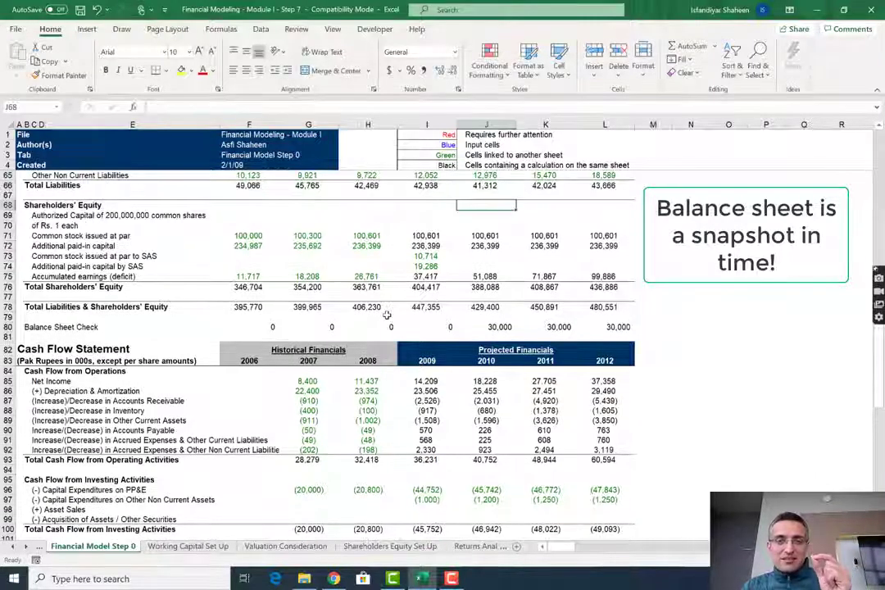
key(Down)
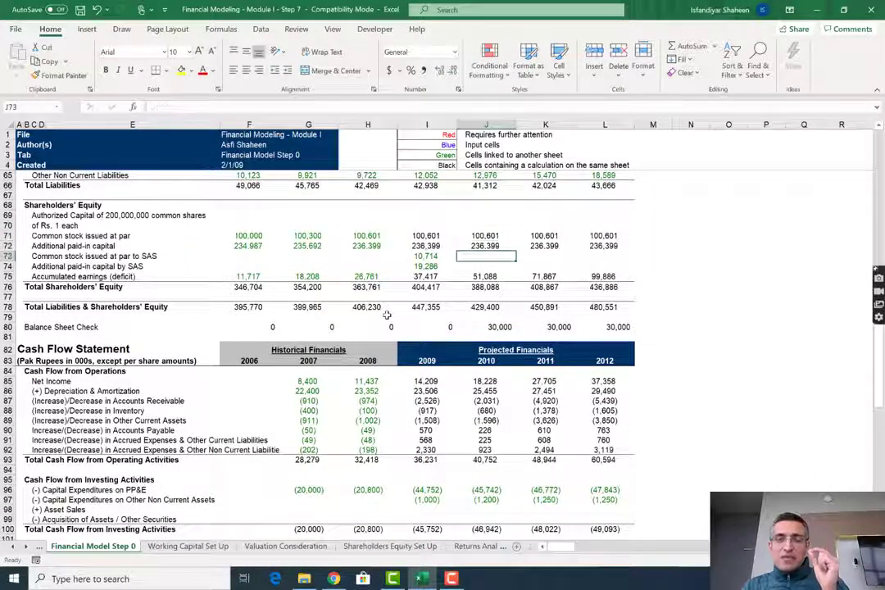
Link 2010 Common stock issued at par to SAS to the 2009 balance, =I73, and fill it down to Additional paid-in capital by SAS
text(=)
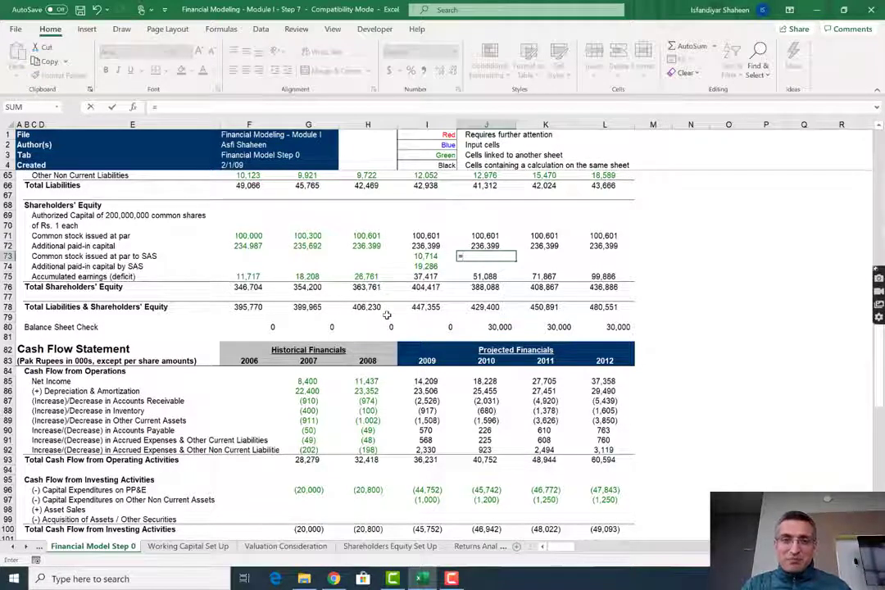
key(Left)
key(Return)
key(Up)
key(shift+Down)
key(ctrl+d)
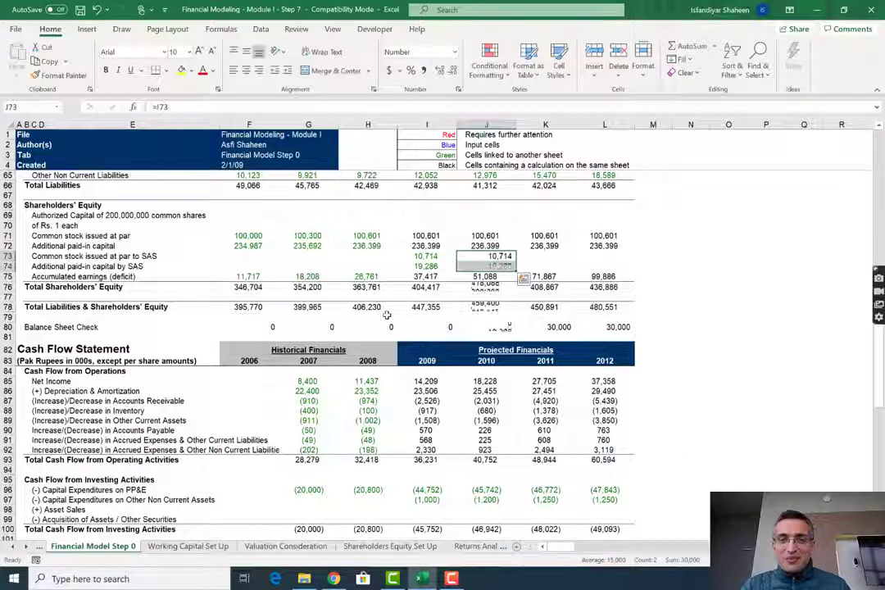
Copy the two 2010 SAS equity formulas across 2011 and 2012
key(shift+Right)
key(shift+Right)
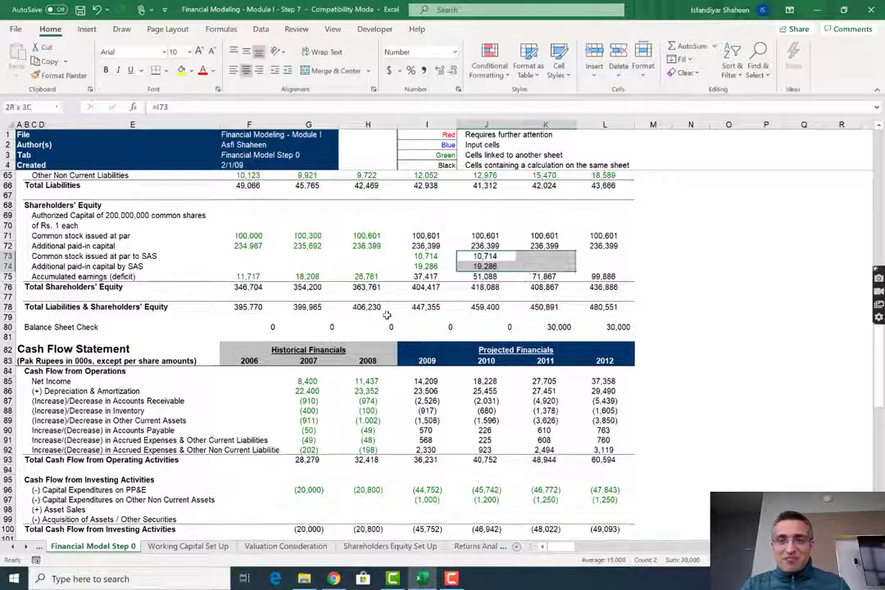
key(ctrl+r)
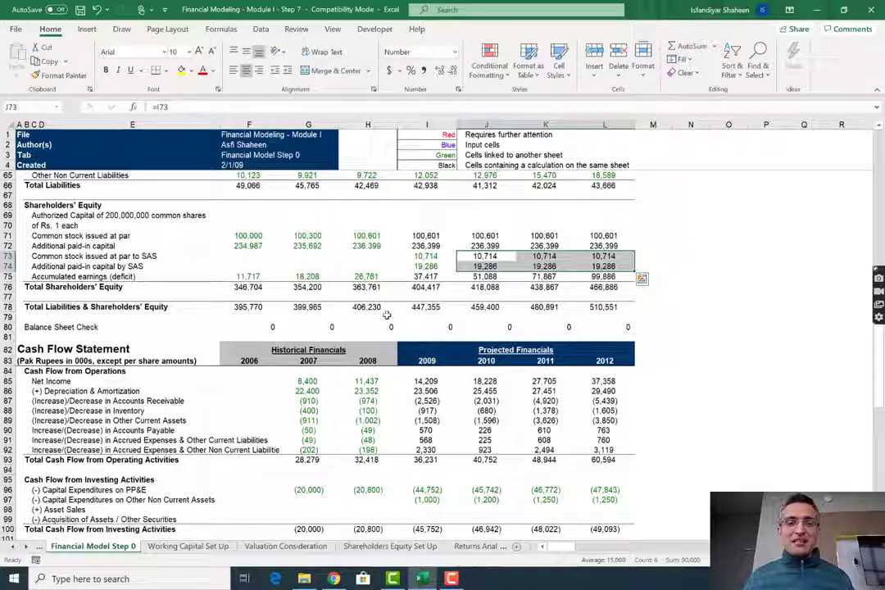
Review the projected balance sheet from Shareholders' Equity up to Accounts Receivable under Assets
key(Up)
key(Up)
key(Up)
key(Up)
key(Up)
key(Up)
key(Up)
key(Up)
key(Up)
key(Up)
key(Up)
key(Up)
key(Up)
key(Up)
key(Up)
key(Up)
key(Up)
key(Up)
key(Up)
key(Up)
key(Up)
key(Up)
key(Up)
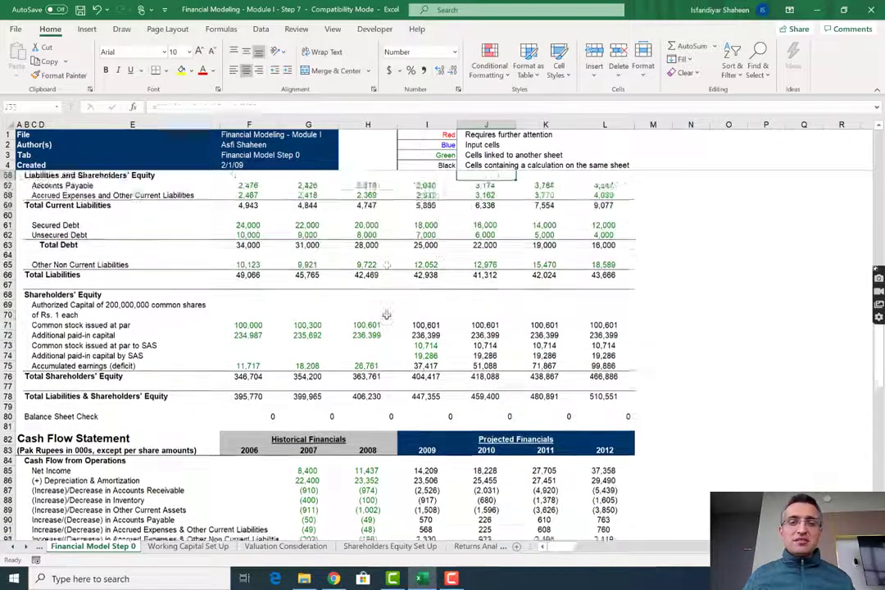
key(Up)
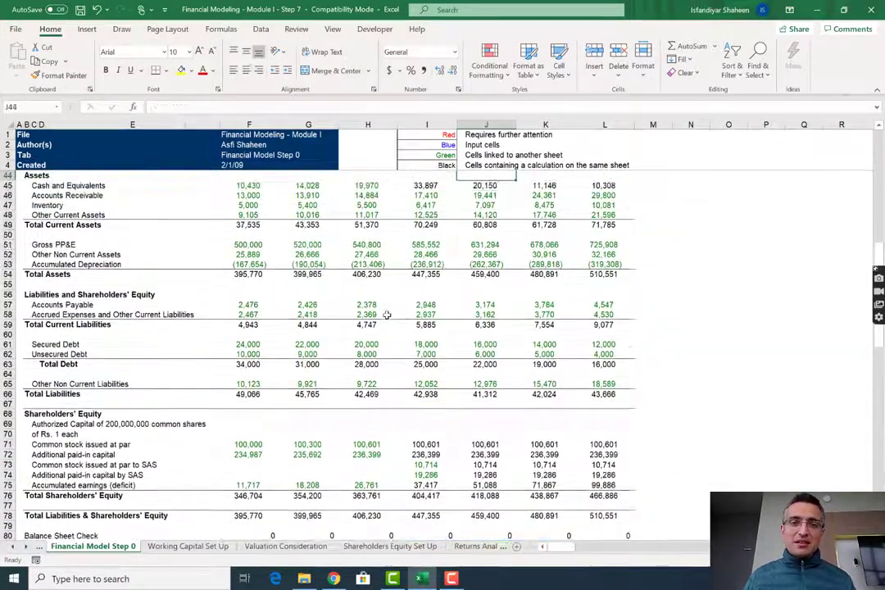
key(Down)
key(Down)
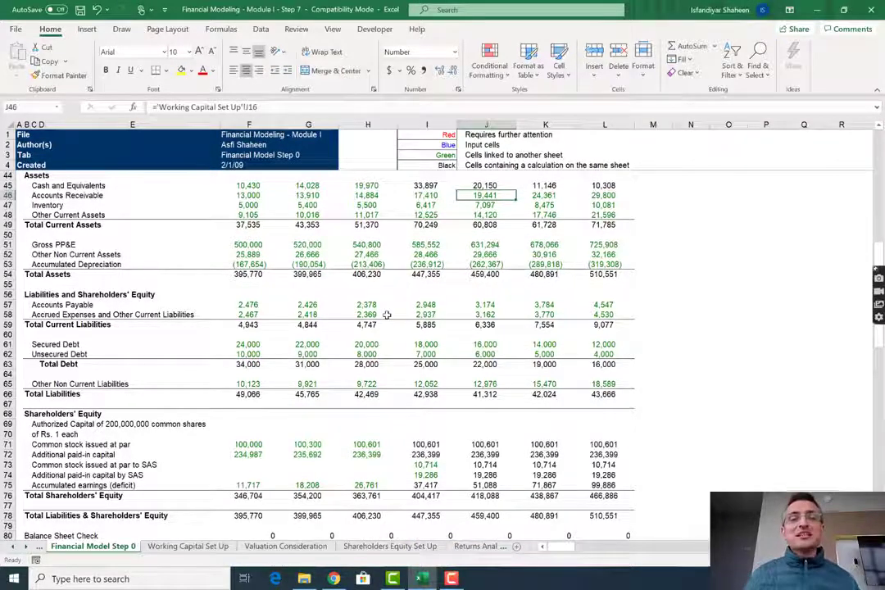
key(Left)
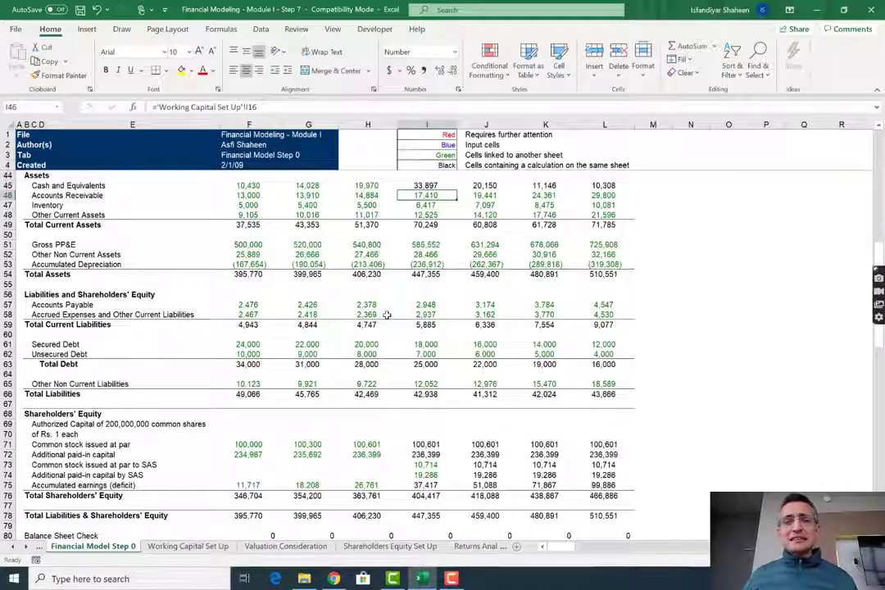
Follow the 2009 column from Accounts Receivable down to (Increase)/Decrease in Accounts Receivable in the Cash Flow Statement
key(Down)
key(Down)
key(Down)
key(Down)
key(Down)
key(Down)
key(Down)
key(Down)
key(Down)
key(Down)
key(Down)
key(Down)
key(Down)
key(Down)
key(Down)
key(Down)
key(Down)
key(Down)
key(Down)
key(Down)
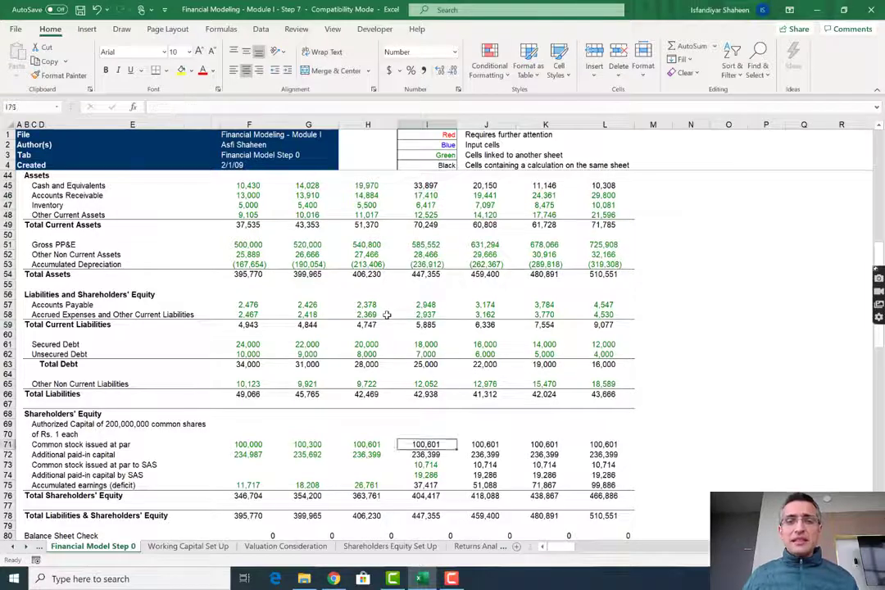
key(Down)
key(Down)
key(Down)
key(Down)
key(Down)
key(Down)
key(Down)
key(Down)
key(Down)
key(Down)
key(Down)
key(Down)
key(Down)
key(Down)
key(Down)
key(Down)
key(Down)
key(Down)
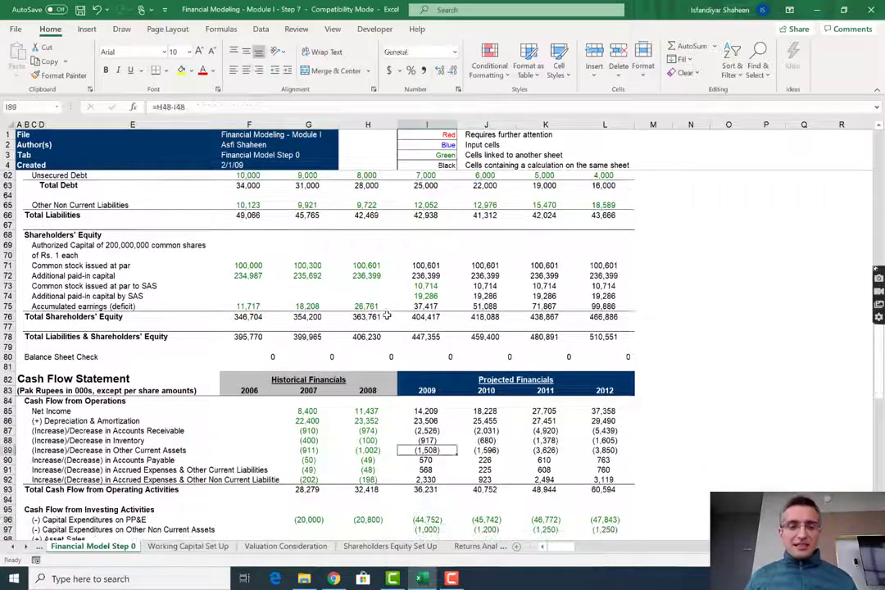
key(Up)
key(Up)
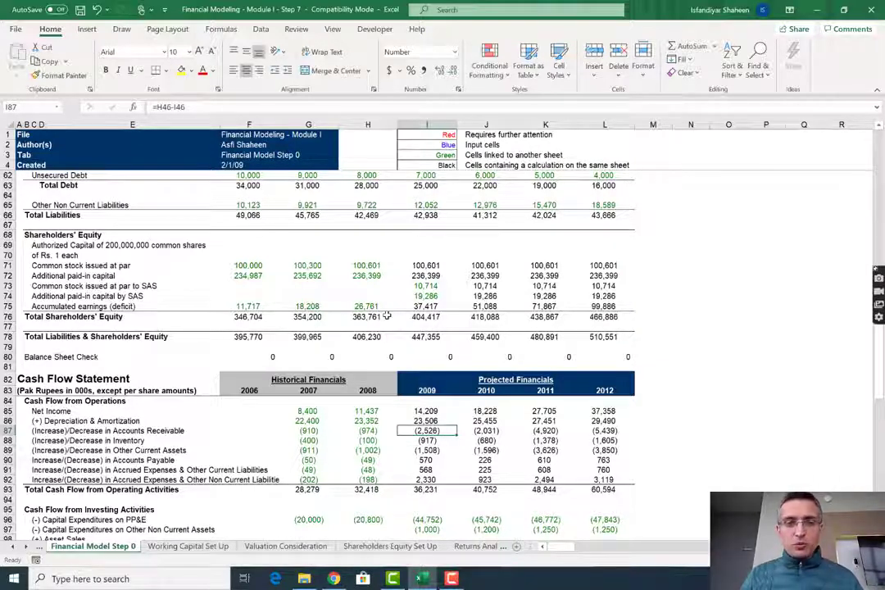
Trace the 2009 receivables change to its precedent cells, 2008 and 2009 Accounts Receivable, and shade both light green
key(ctrl+bracketleft)
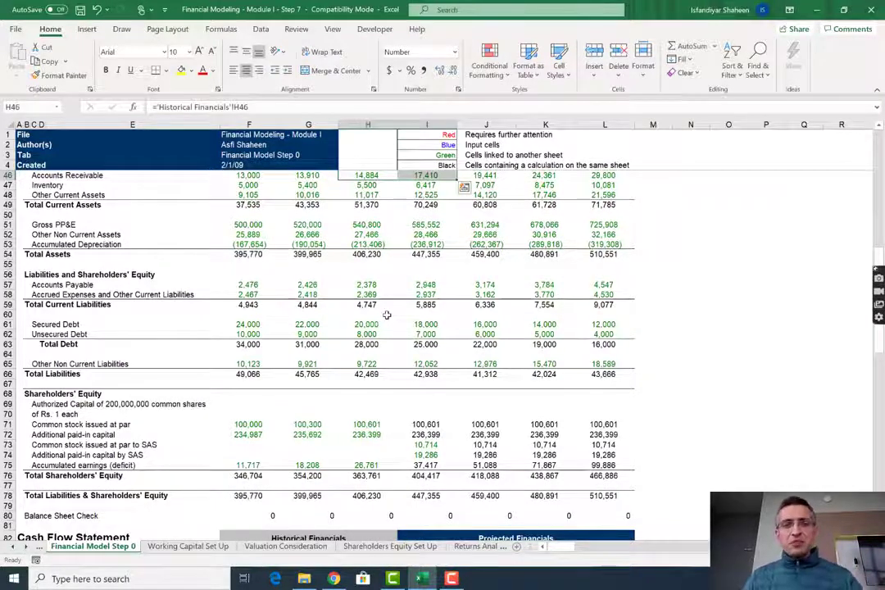
key(alt)
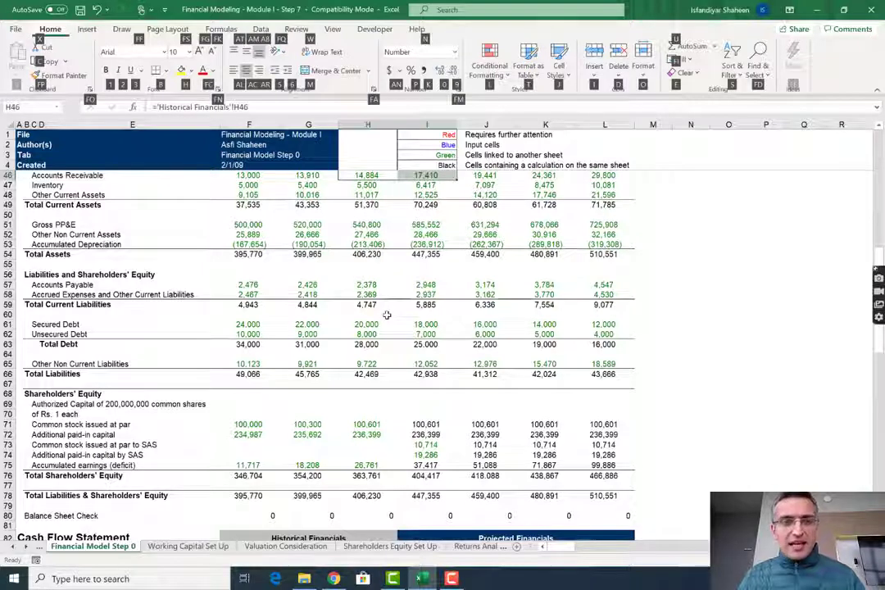
key(h)
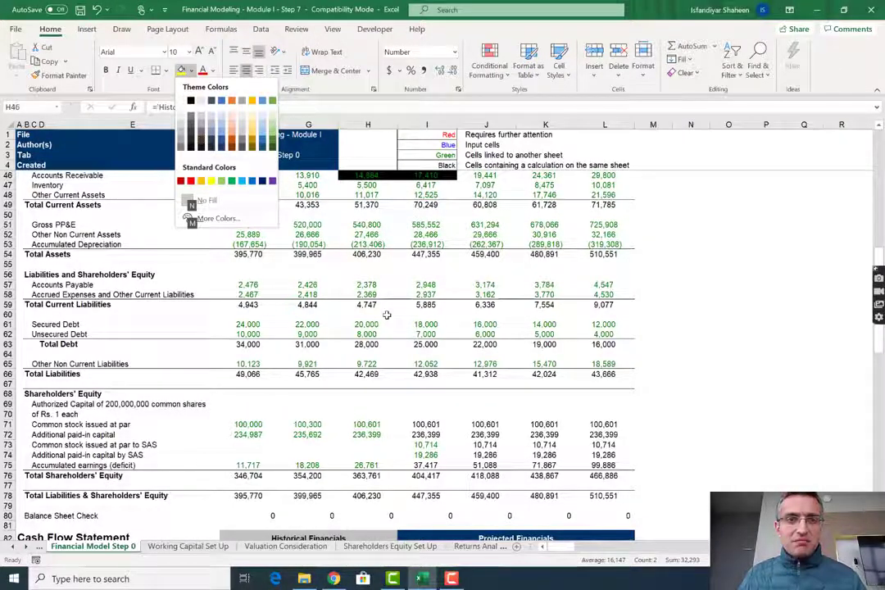
key(Right)
key(Right)
key(Right)
key(Right)
key(Right)
key(Right)
key(Down)
key(Down)
key(Right)
key(Right)
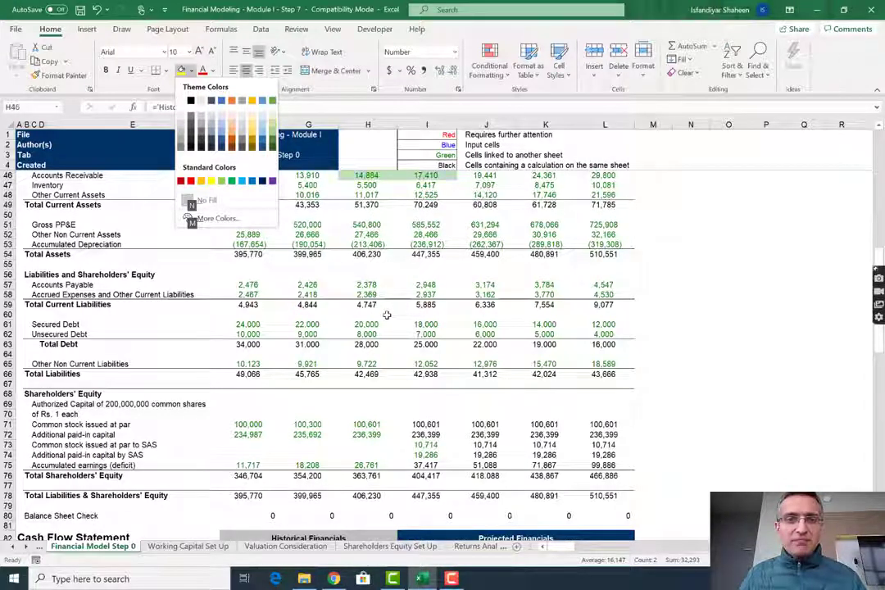
key(Return)
Trace the 2009 (Increase)/Decrease in Inventory in the Cash Flow Statement to its precedent cells, 2008 and 2009 Inventory
key(Down)
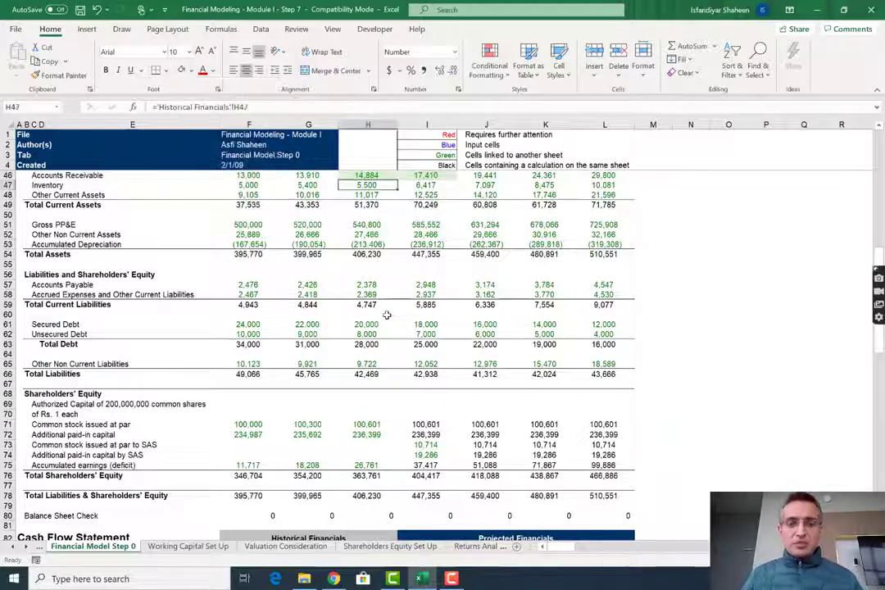
key(Right)
key(Down)
key(Down)
key(Down)
key(Down)
key(Down)
key(Down)
key(Down)
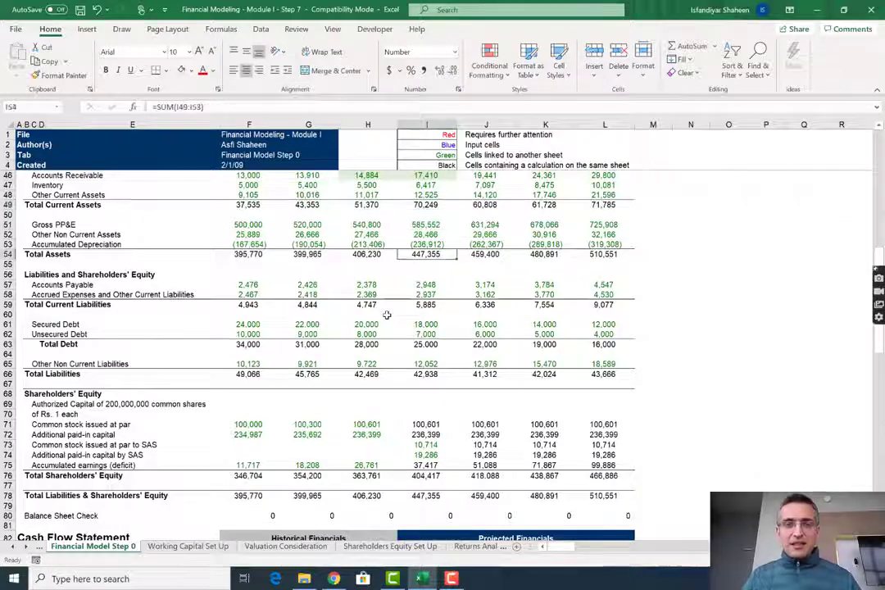
key(Down)
key(Down)
key(Down)
key(Down)
key(Down)
key(Down)
key(Down)
key(Down)
key(Down)
key(Down)
key(Down)
key(Down)
key(Down)
key(Down)
key(Down)
key(Down)
key(Down)
key(Down)
key(Down)
key(Down)
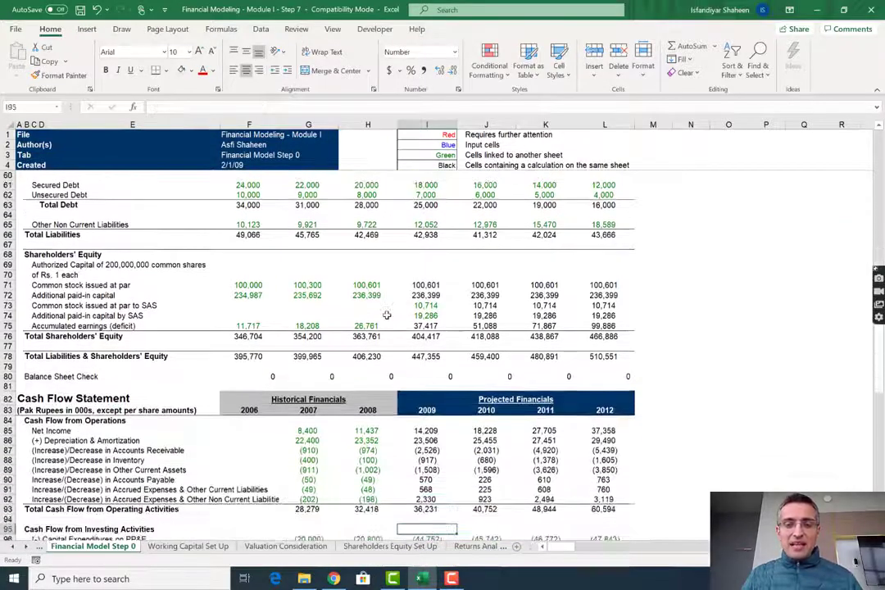
key(Up)
key(Up)
key(Up)
key(Up)
key(Up)
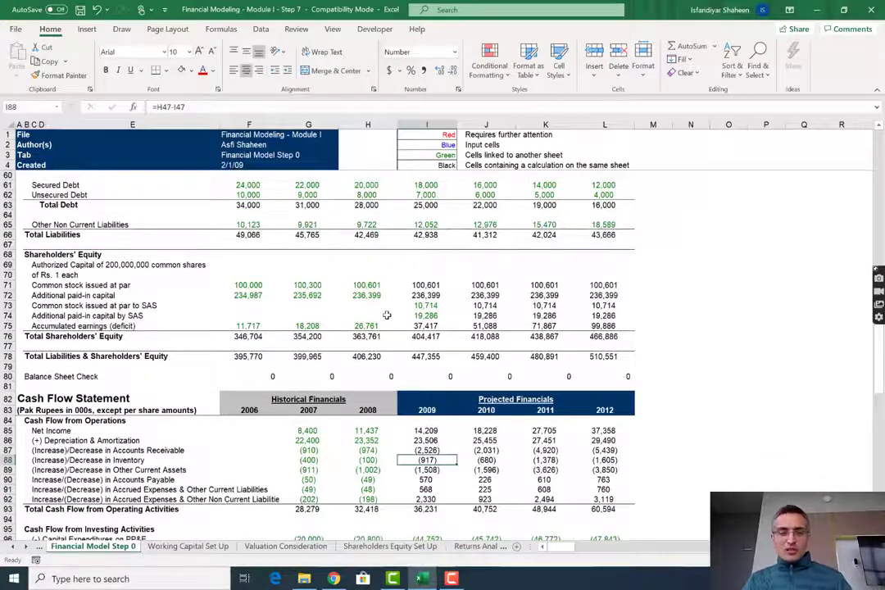
key(ctrl+bracketleft)
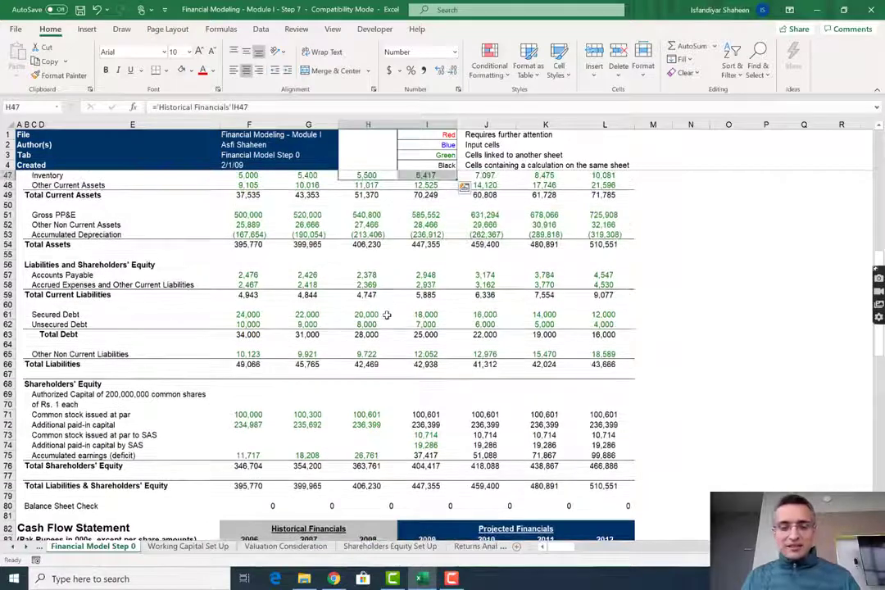
Try to highlight the 2008 and 2009 Inventory cells on the balance sheet with a colour
key(alt+h)
key(f)
key(c)
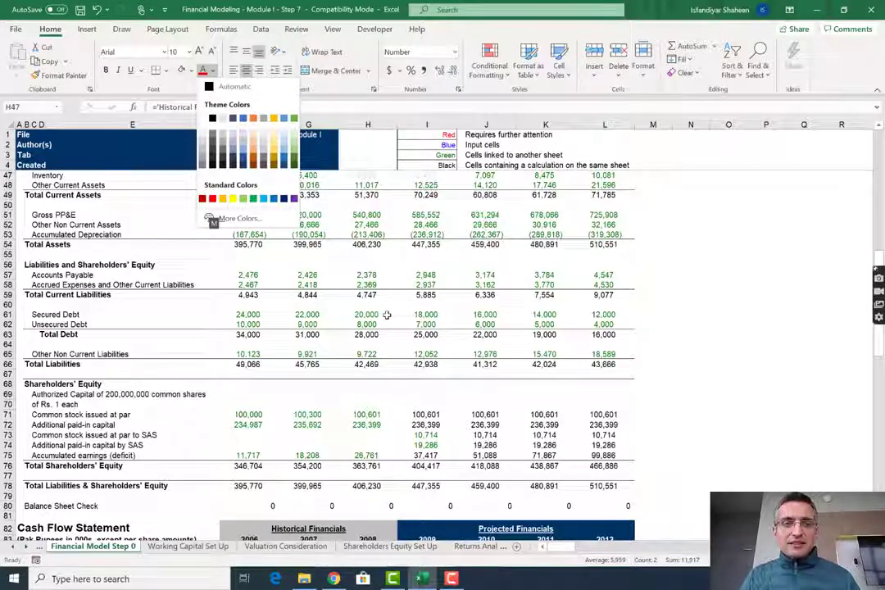
key(Escape)
key(Up)
key(Up)
key(Up)
key(Up)
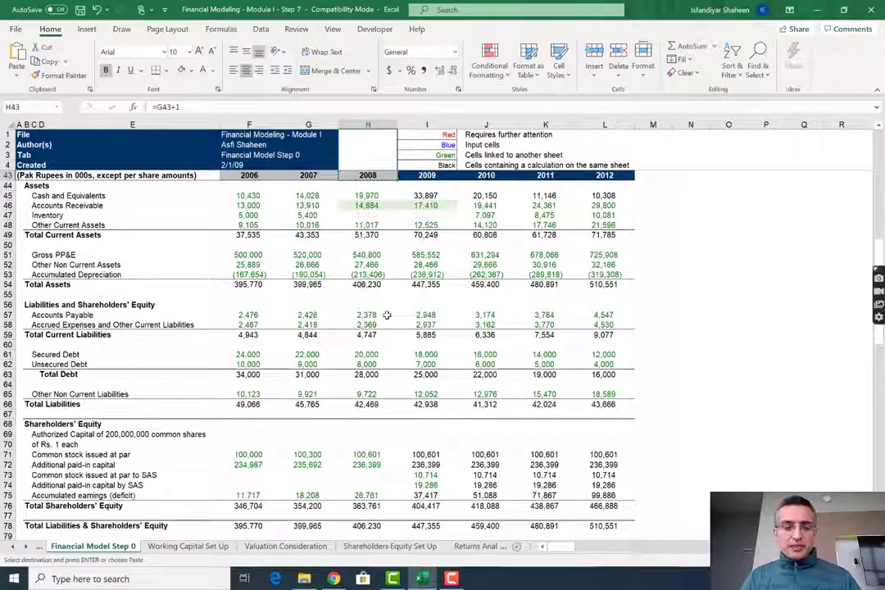
Undo the colouring of the Inventory cells and the light green shading of 2008 and 2009 Accounts Receivable
key(ctrl+z)
key(ctrl+z)
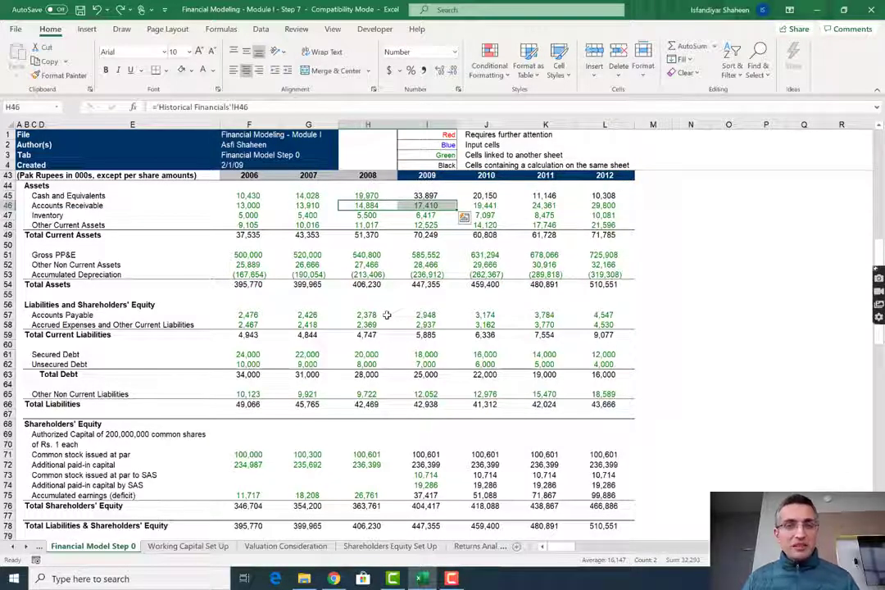
Review the 2009 column from Accounts Receivable through liabilities, equity and the balance check to the end of the Cash Flow Statement
key(Right)
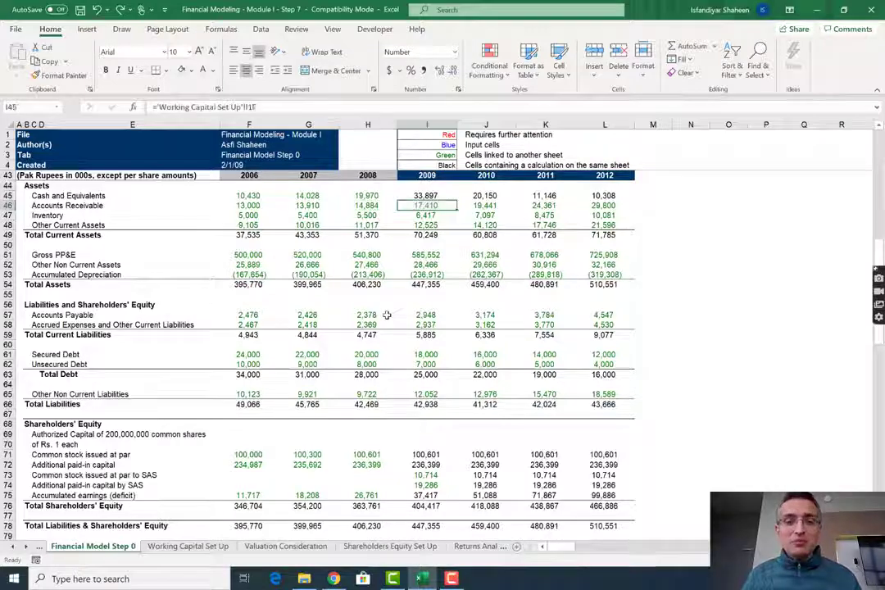
key(Down)
key(Down)
key(Down)
key(Down)
key(Down)
key(Down)
key(Down)
key(Down)
key(Down)
key(Down)
key(Down)
key(Down)
key(Down)
key(Down)
key(Down)
key(Down)
key(Down)
key(Down)
key(Down)
key(Down)
key(Down)
key(Down)
key(Down)
key(Down)
key(Down)
key(Down)
key(Down)
key(Down)
key(Down)
key(Down)
key(Down)
key(Down)
key(Down)
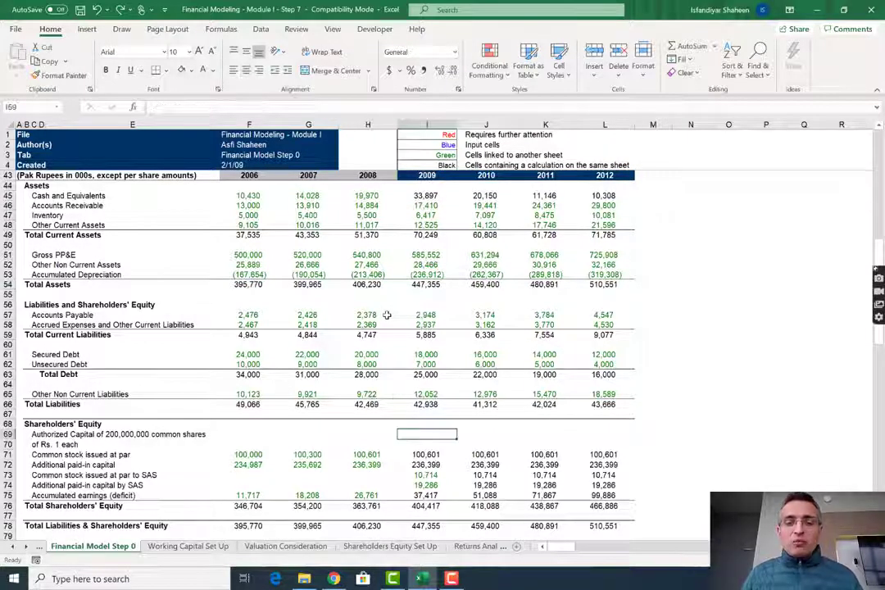
key(Down)
key(Down)
key(Down)
key(Down)
key(Down)
key(Down)
key(Down)
key(Down)
key(Down)
key(Down)
key(Down)
key(Down)
key(Down)
key(Down)
key(Down)
key(Down)
key(Down)
key(Down)
key(Down)
key(Down)
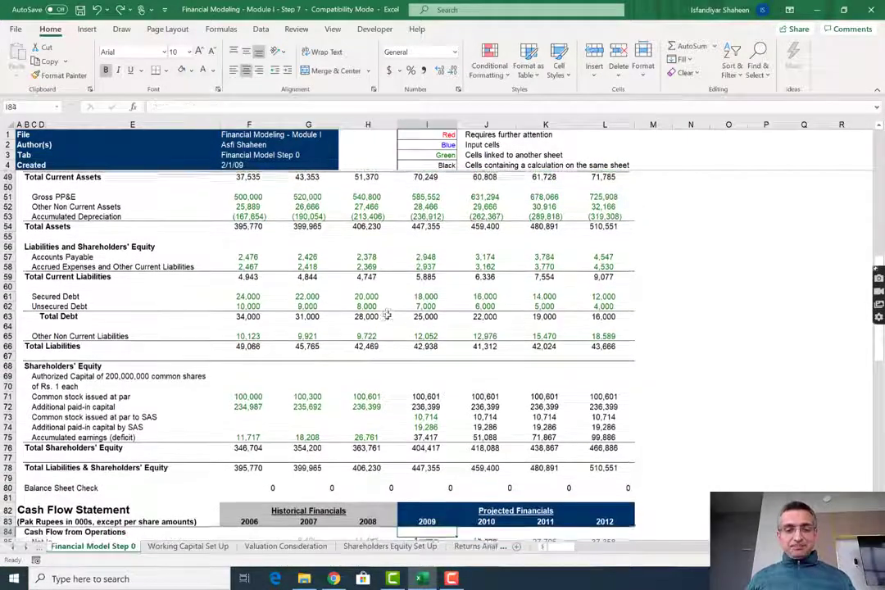
key(Down)
key(Down)
key(Down)
key(Down)
key(Down)
key(Down)
key(Down)
key(Down)
key(Down)
key(Down)
key(Down)
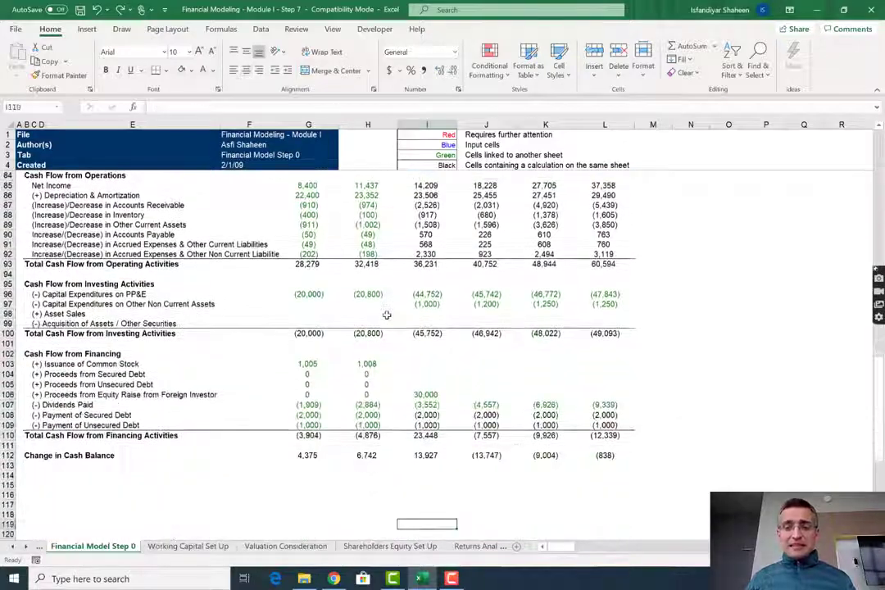
Review the 2009 column back up to the start of the income statement and open the Working Capital Set Up sheet
key(Up)
key(Up)
key(Up)
key(Up)
key(Up)
key(Up)
key(Up)
key(Up)
key(Up)
key(Up)
key(Up)
key(Up)
key(Up)
key(Up)
key(Up)
key(Up)
key(Up)
key(Up)
key(Up)
key(Up)
key(Up)
key(Up)
key(Up)
key(Up)
key(Up)
key(Up)
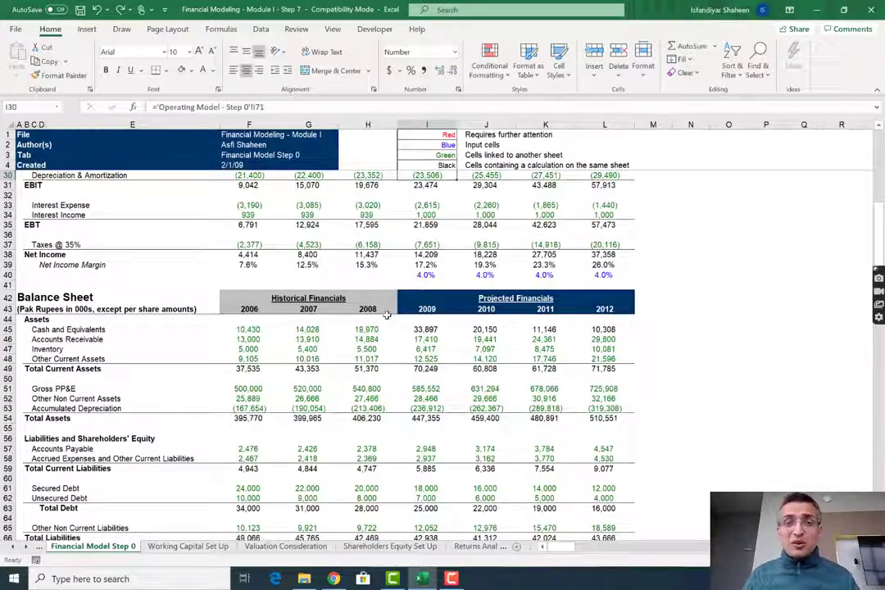
key(Up)
key(Up)
key(Up)
key(Up)
key(Up)
key(Up)
key(Up)
key(Up)
key(Up)
key(Up)
key(Up)
key(Up)
key(Up)
key(Up)
key(Up)
key(Up)
key(Up)
key(Up)
key(Up)
key(Up)
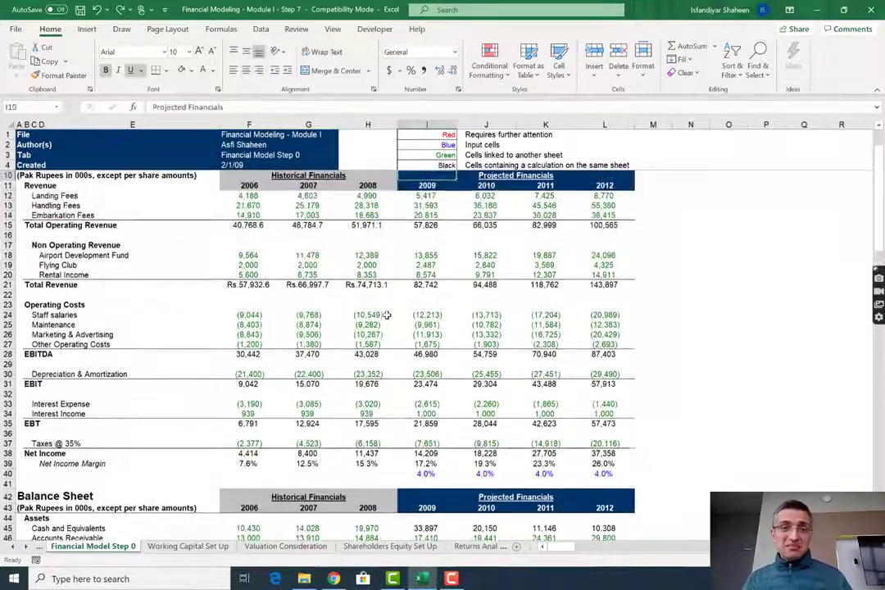
key(ctrl+Page_Down)
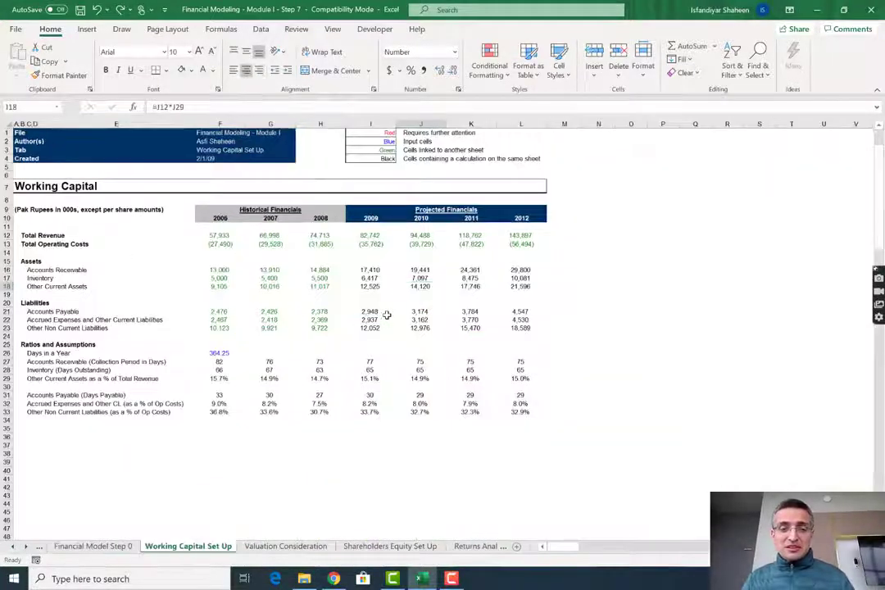
Look through the following sheets up to Control Page Set Up and return to the Returns Analysis Set Up sheet
key(ctrl+Page_Down)
key(ctrl+Page_Down)
key(ctrl+Page_Down)
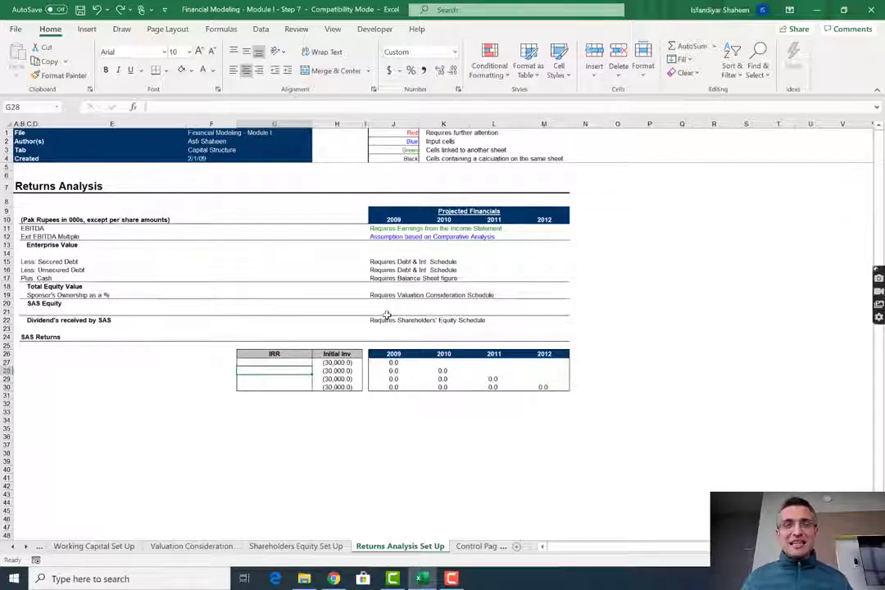
key(ctrl+Page_Down)
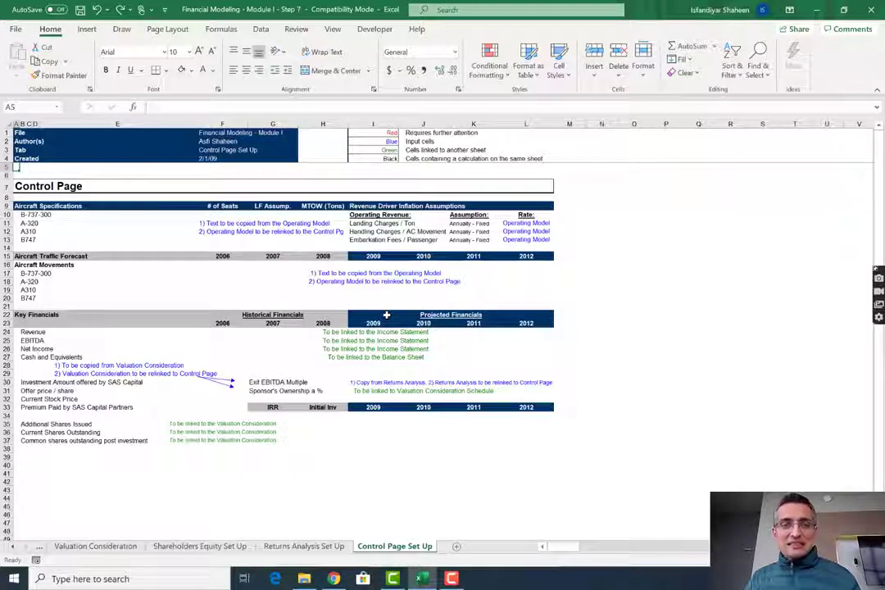
key(ctrl+Page_Up)
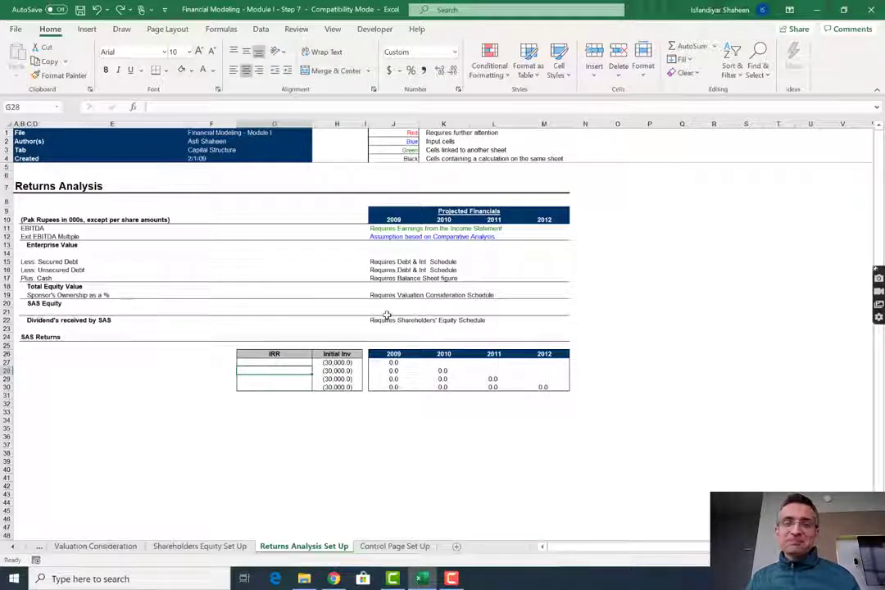
Link 2009 EBITDA in the Returns Analysis to the 2009 EBITDA in cell I28 of the Financial Model Step 0 sheet
key(Right)
key(Right)
key(Down)
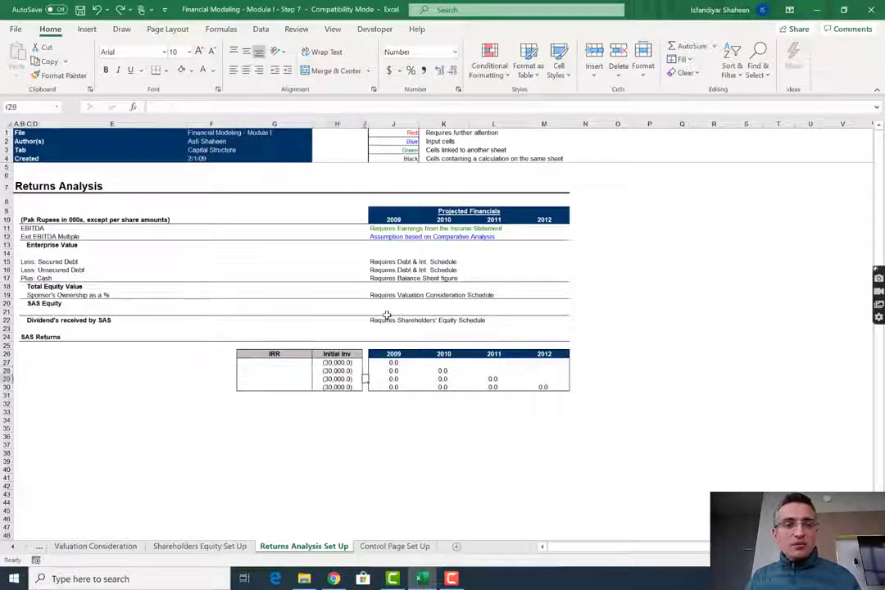
key(Right)
key(Up)
key(Up)
key(Up)
key(Up)
key(Up)
key(Up)
key(Up)
key(Up)
key(Up)
key(Up)
key(Up)
key(Up)
key(Up)
key(Up)
key(Up)
key(Up)
key(Up)
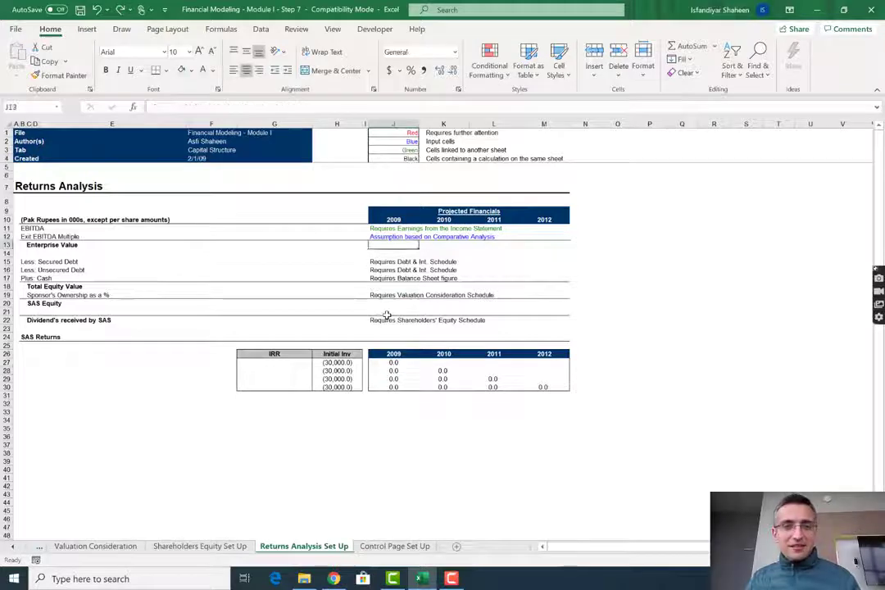
key(Up)
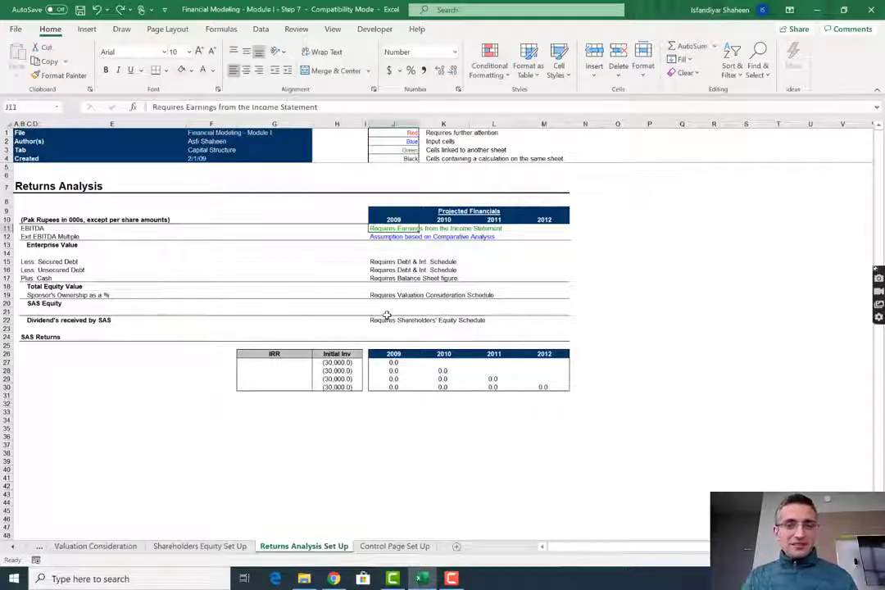
text(=)
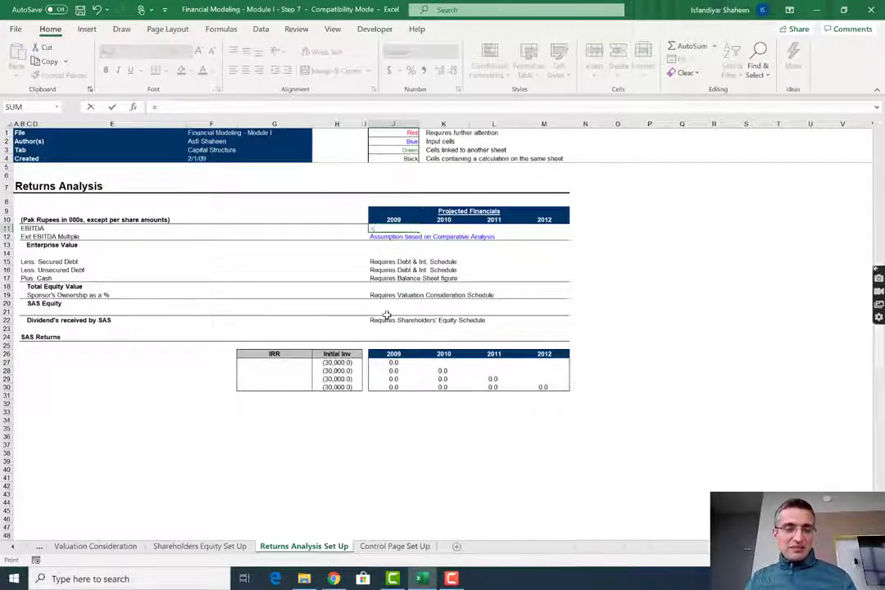
key(ctrl+Page_Up)
key(ctrl+Page_Up)
key(ctrl+Page_Up)
key(ctrl+Page_Up)
key(ctrl+Page_Up)
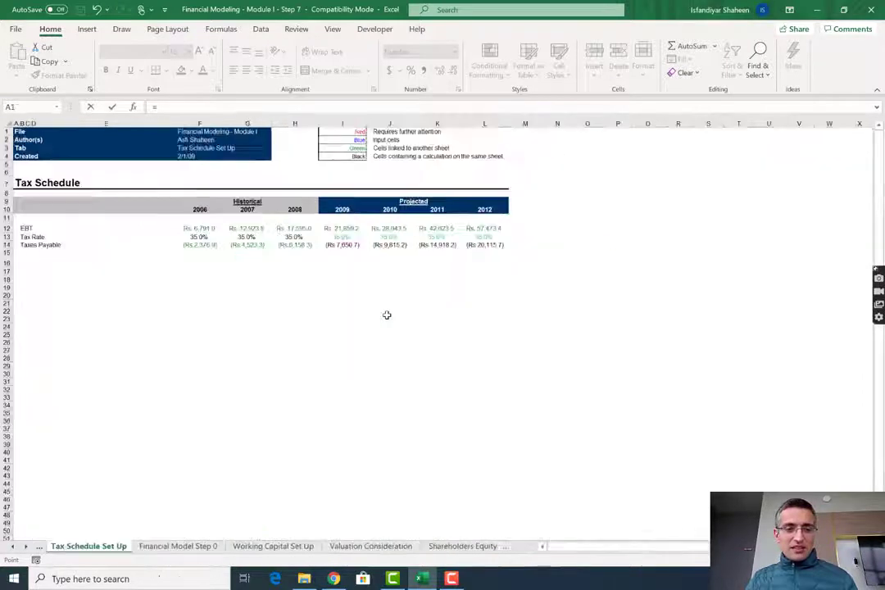
key(ctrl+Page_Down)
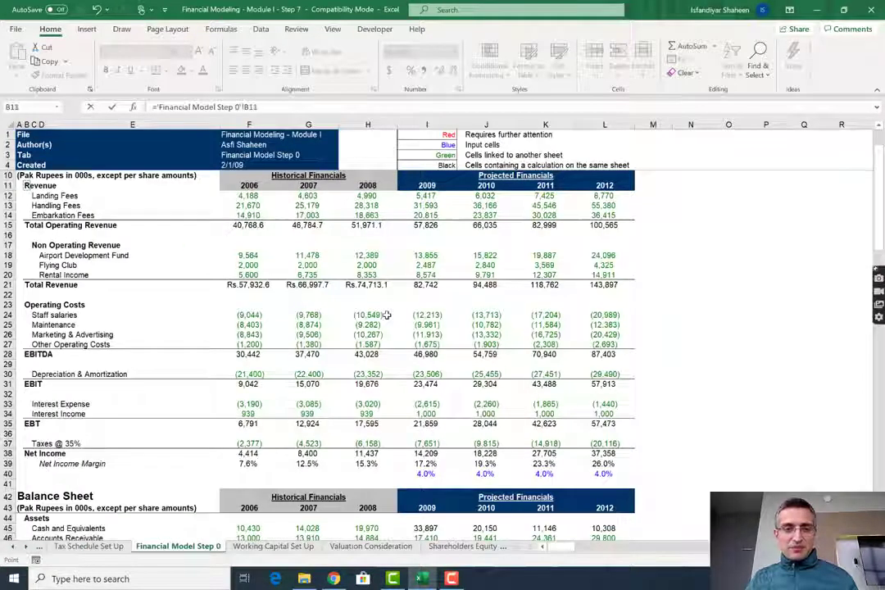
key(Down)
key(Down)
key(Down)
key(Down)
key(Down)
key(Down)
key(Down)
key(Down)
key(Down)
key(Down)
key(Down)
key(Down)
key(Down)
key(Right)
key(Right)
key(Right)
key(Right)
key(Right)
key(Right)
key(Right)
key(Down)
key(Down)
key(Down)
key(Down)
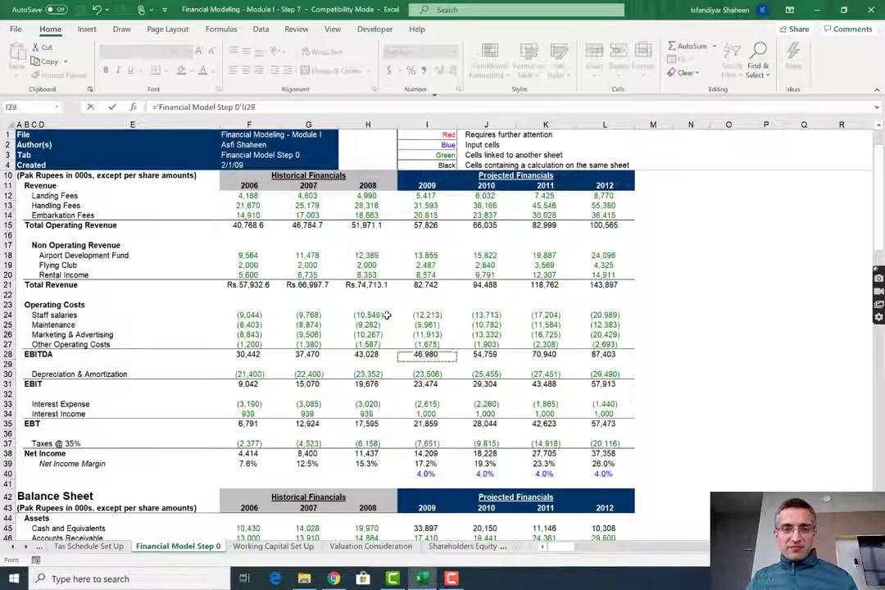
key(Return)
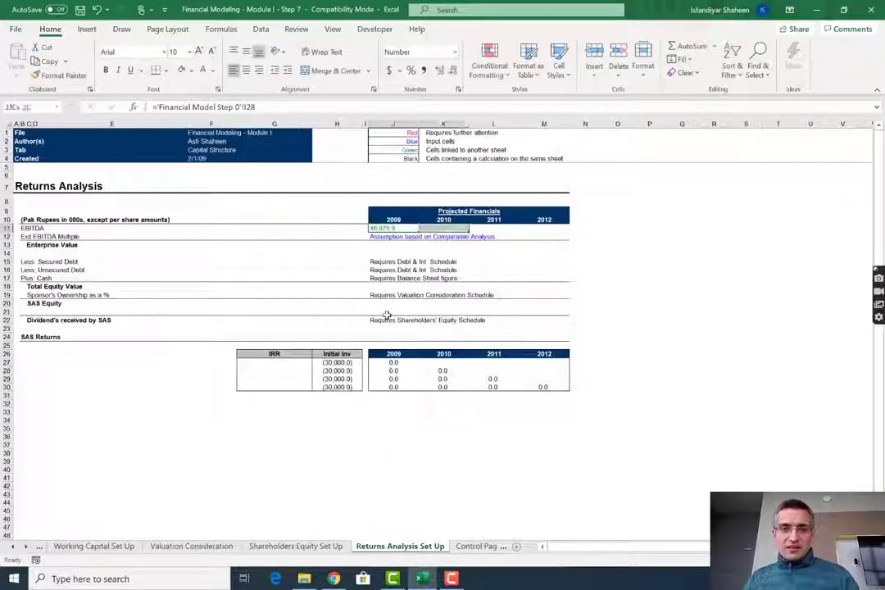
Copy the 2009 EBITDA link across 2010 to 2012
key(shift+Right)
key(shift+Right)
key(ctrl+r)
key(Down)
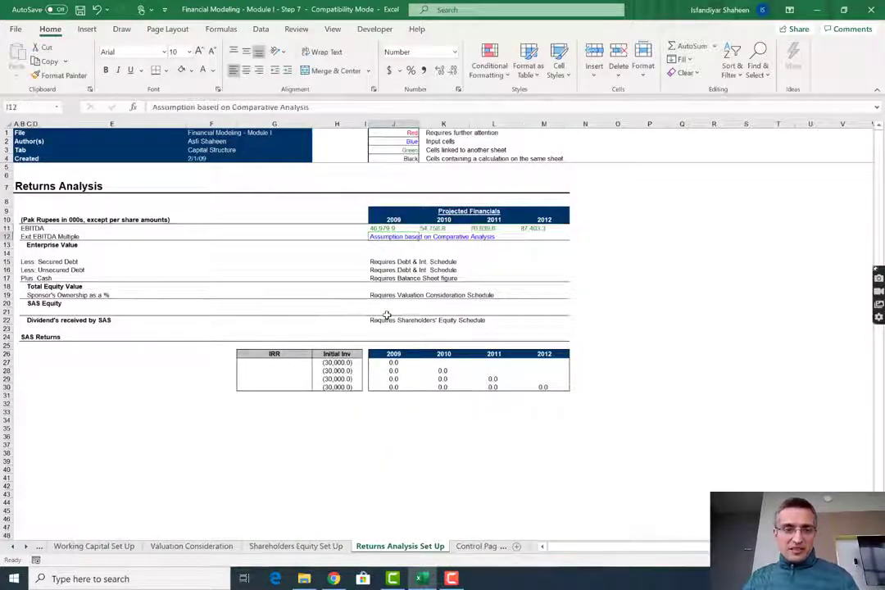
Set the 2009 Exit EBITDA Multiple in the Returns Analysis to 7
key(ctrl+Page_Up)
key(ctrl+Page_Up)
key(ctrl+Page_Down)
key(ctrl+Page_Down)
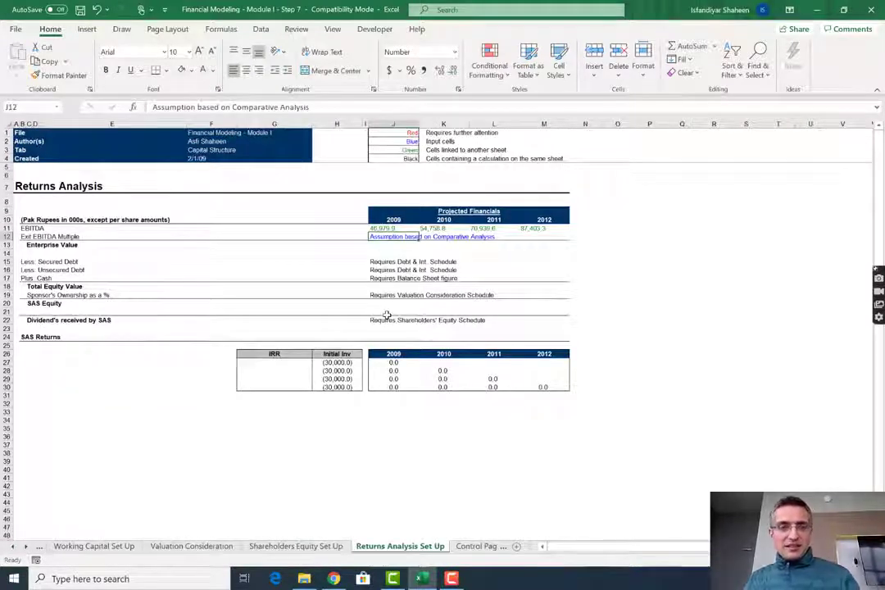
text(7)
key(Return)
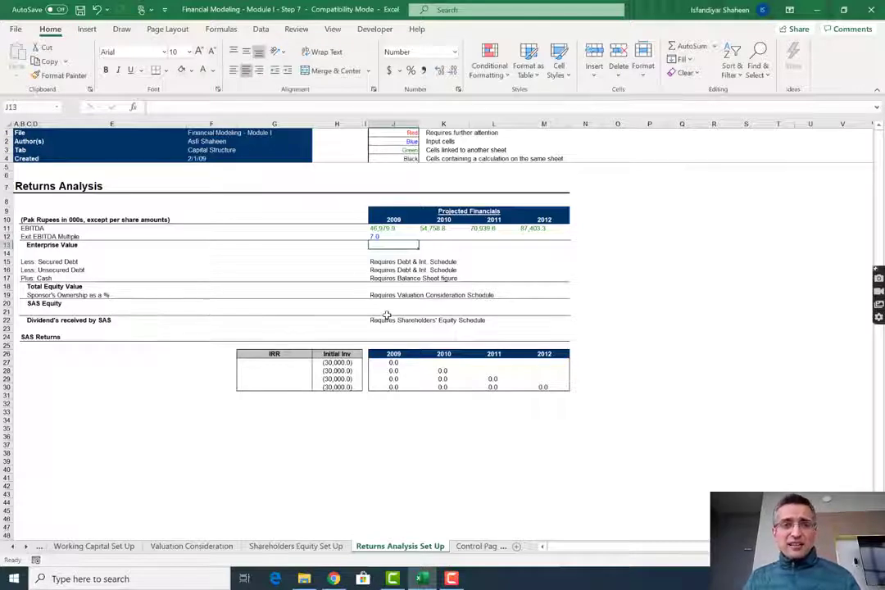
Calculate 2009 Enterprise Value as EBITDA times the exit multiple with =J11*J12
text(=)
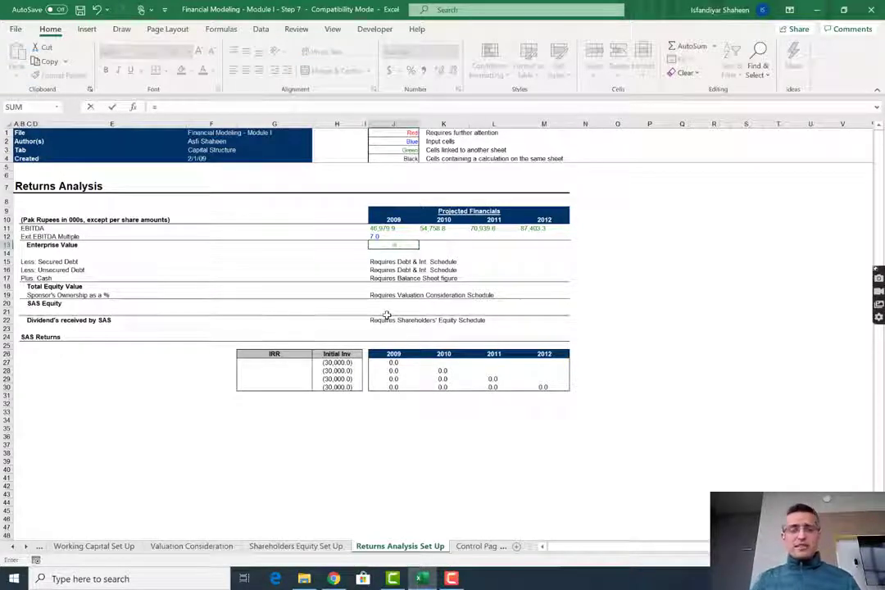
key(Up)
key(Up)
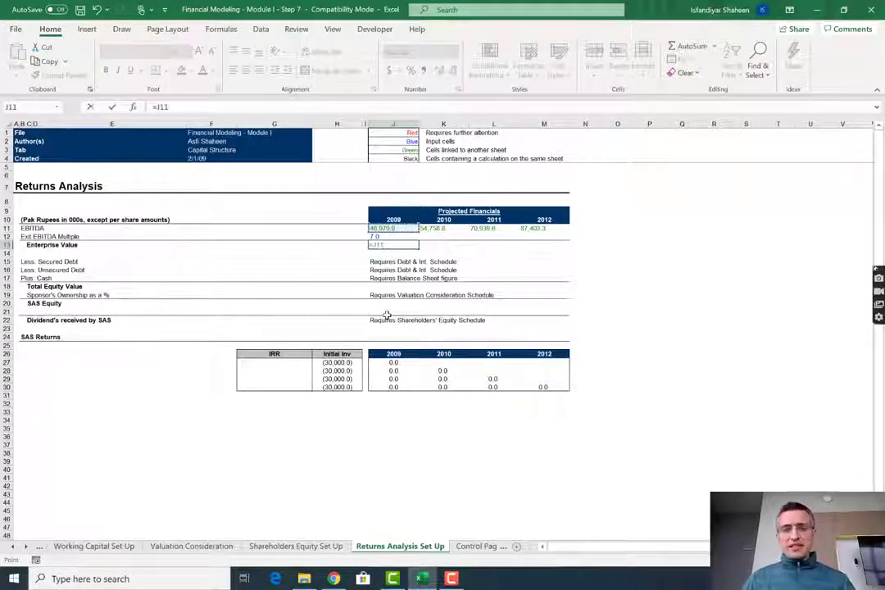
text(*)
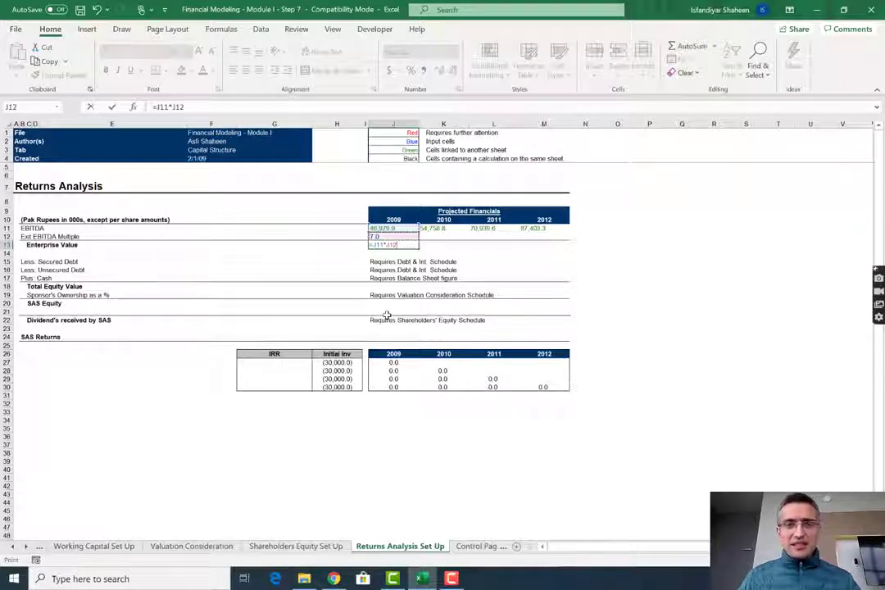
key(Return)
Centre the 2009 EBITDA, Exit EBITDA Multiple and Enterprise Value cells
key(Up)
key(Up)
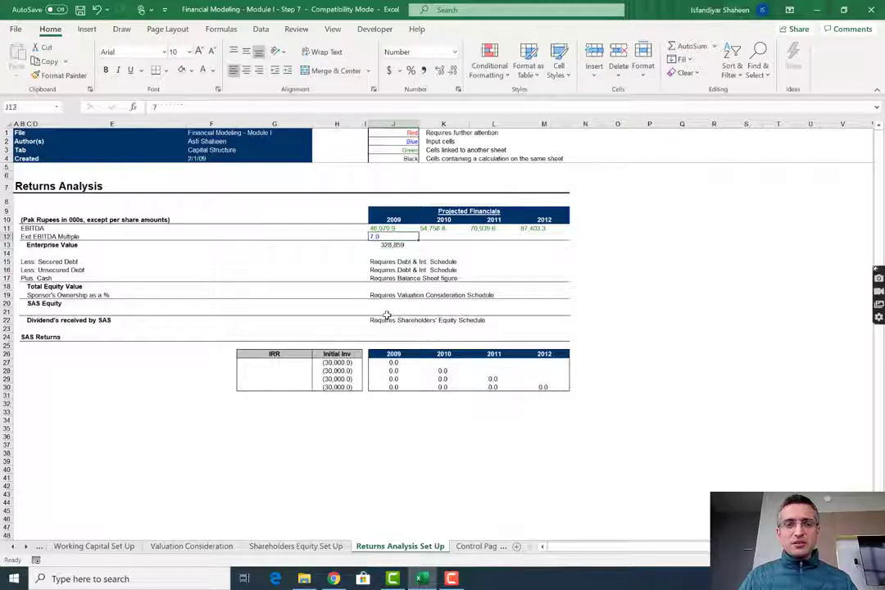
key(Up)
key(shift+Down)
key(shift+Down)
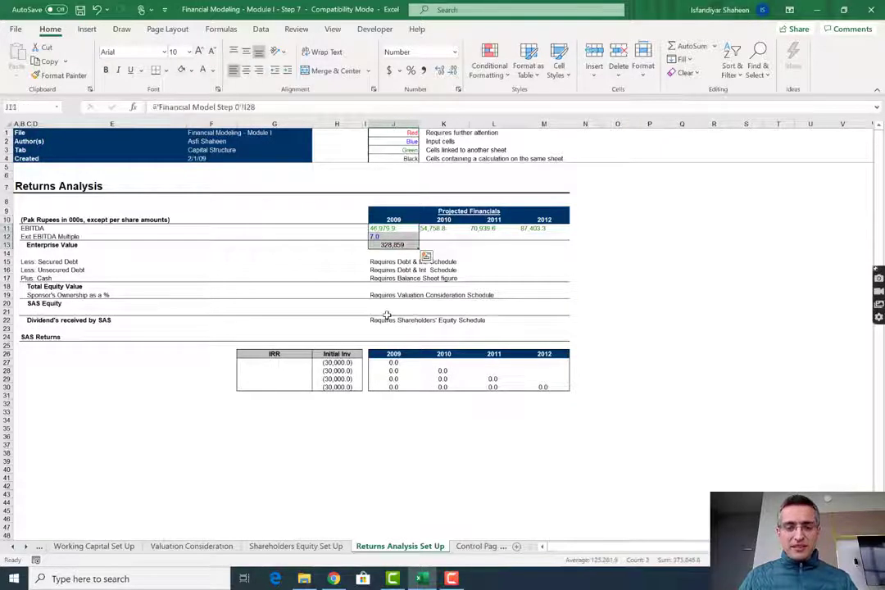
key(Down)
key(Down)
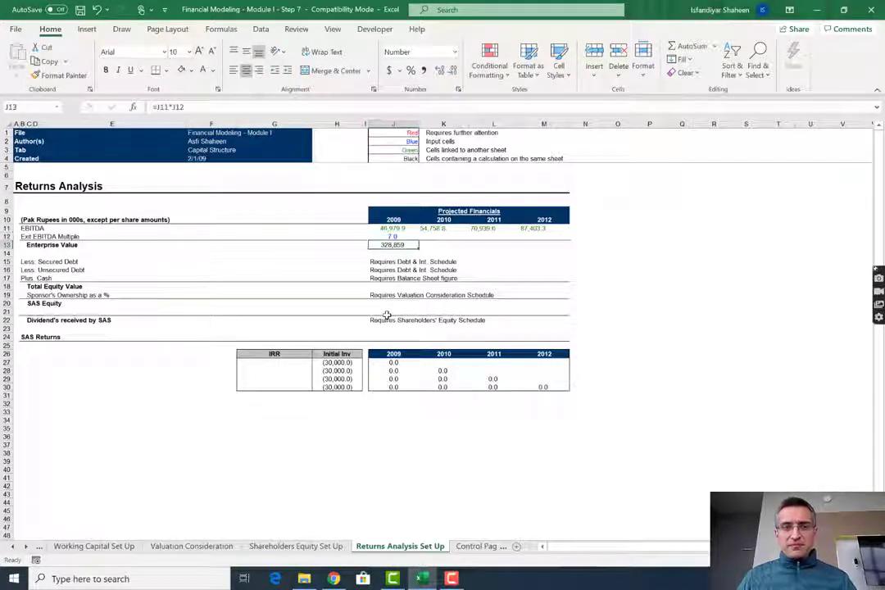
Try to copy the 2009 Enterprise Value formula with relative references across 2010 to 2012
key(F2)
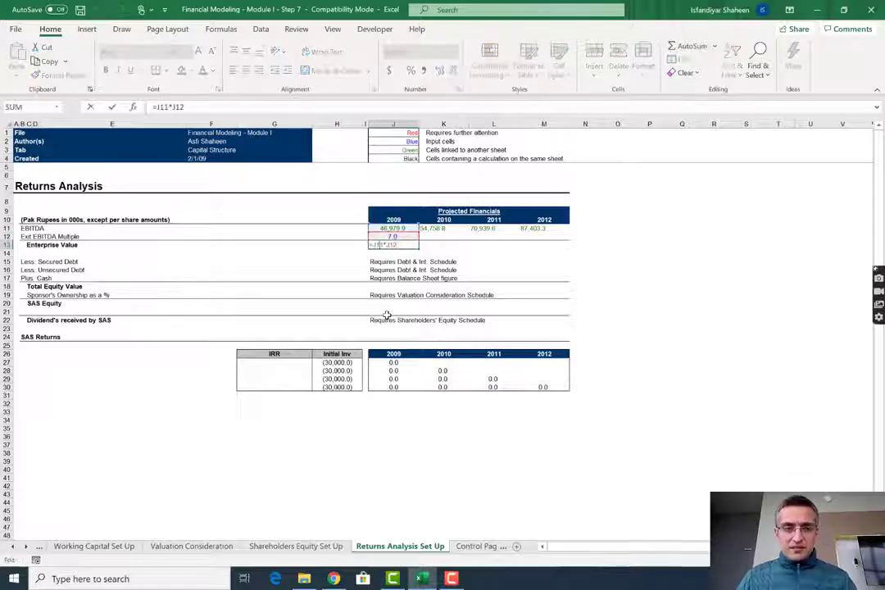
key(Escape)
key(shift+Right)
key(shift+Right)
key(shift+Right)
text(R)
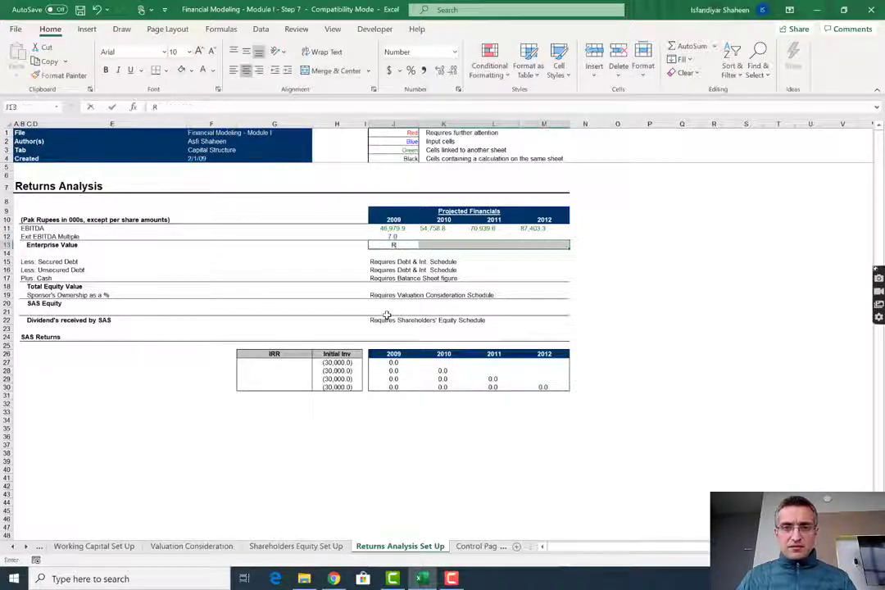
key(Escape)
key(ctrl+r)
key(Down)
key(Down)
key(Down)
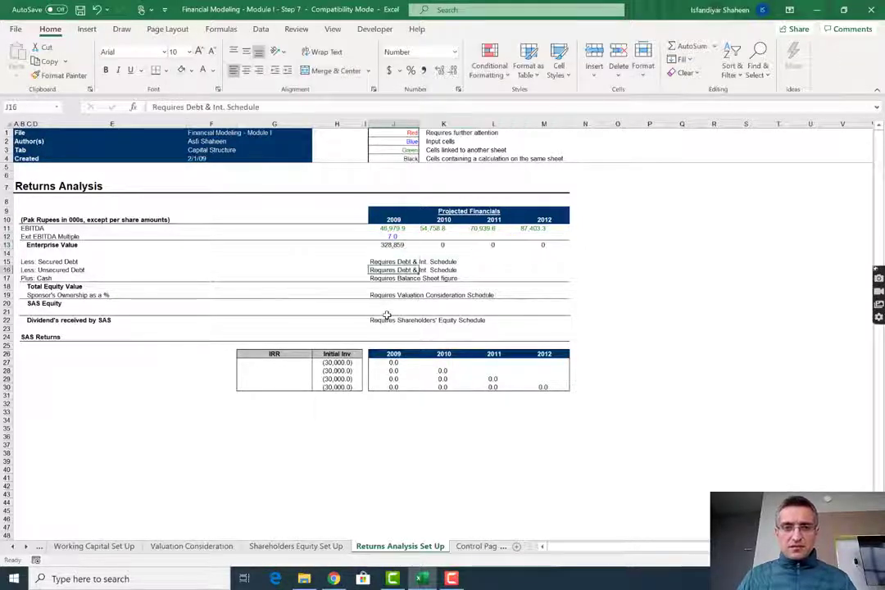
Try making the EBITDA reference absolute as =$J$11*J12 in 2009 Enterprise Value and copy the formula to 2010
key(Up)
key(Up)
key(Up)
key(F2)
key(Left)
key(Left)
key(Left)
key(Left)
key(F4)
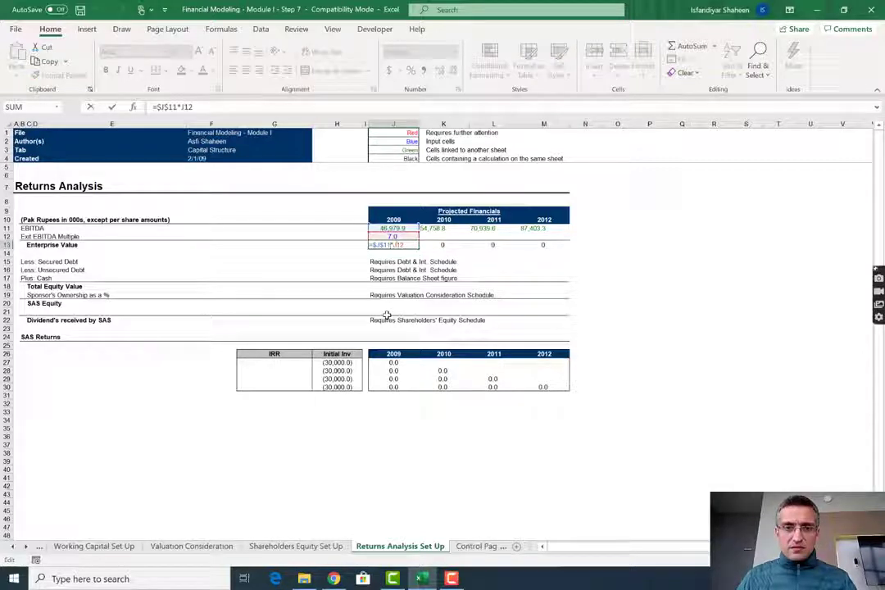
key(Tab)
key(ctrl+r)
key(F2)
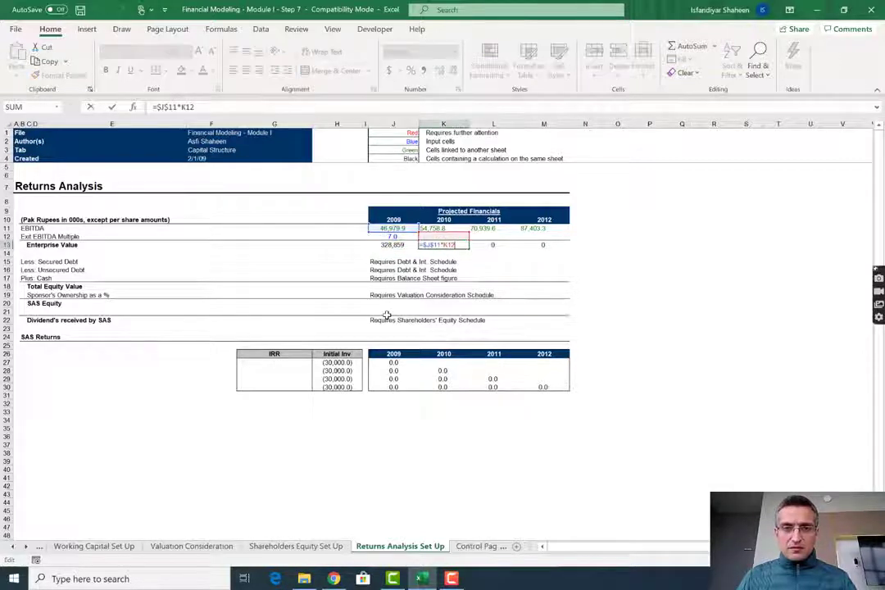
key(Escape)
Change the 2009 Enterprise Value formula to =J11*$J$12, with only the exit multiple reference locked
key(Left)
key(F2)
key(F4)
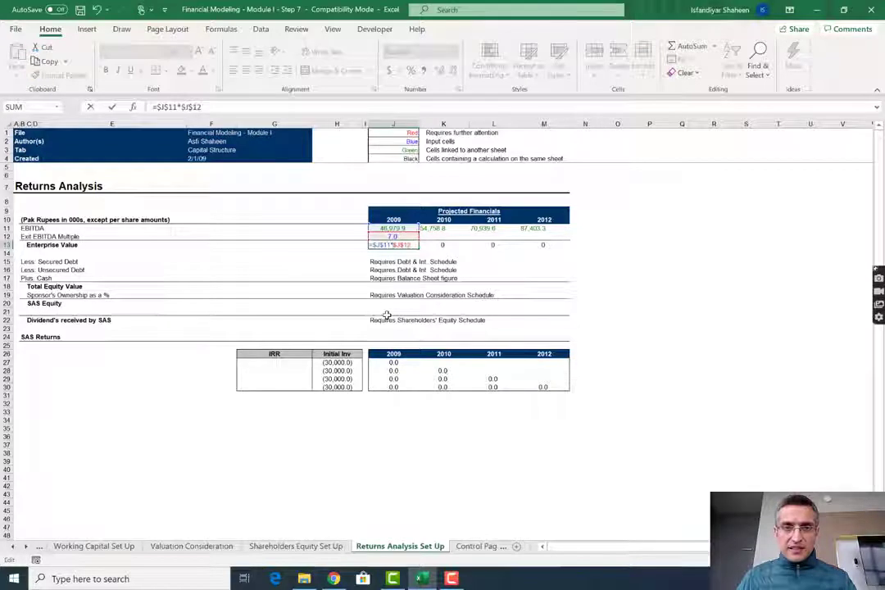
key(F4)
key(F4)
key(Return)
key(Up)
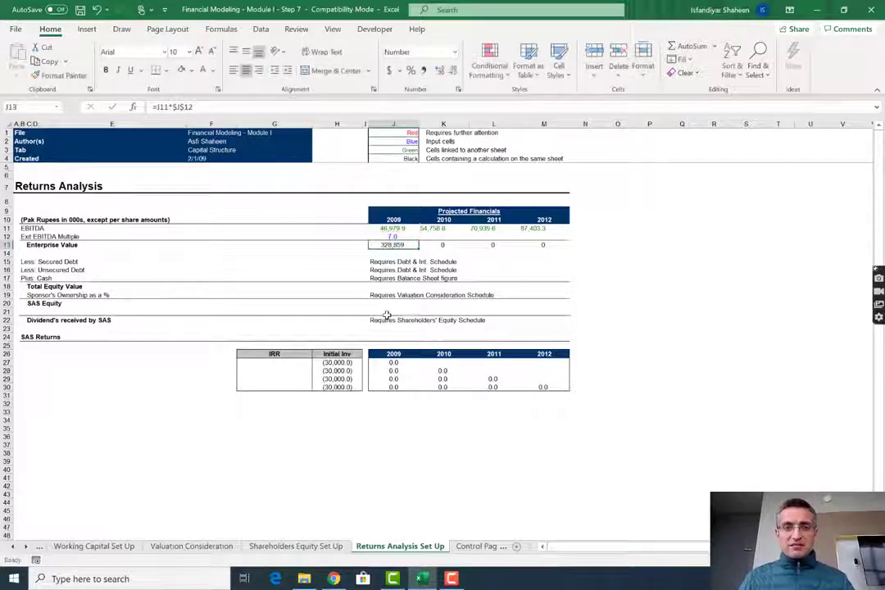
Copy the corrected Enterprise Value formula across 2010 to 2012 and move to the 2009 Secured Debt cell
key(ctrl+shift+Right)
key(ctrl+r)
key(Down)
key(Down)
key(Down)
key(Down)
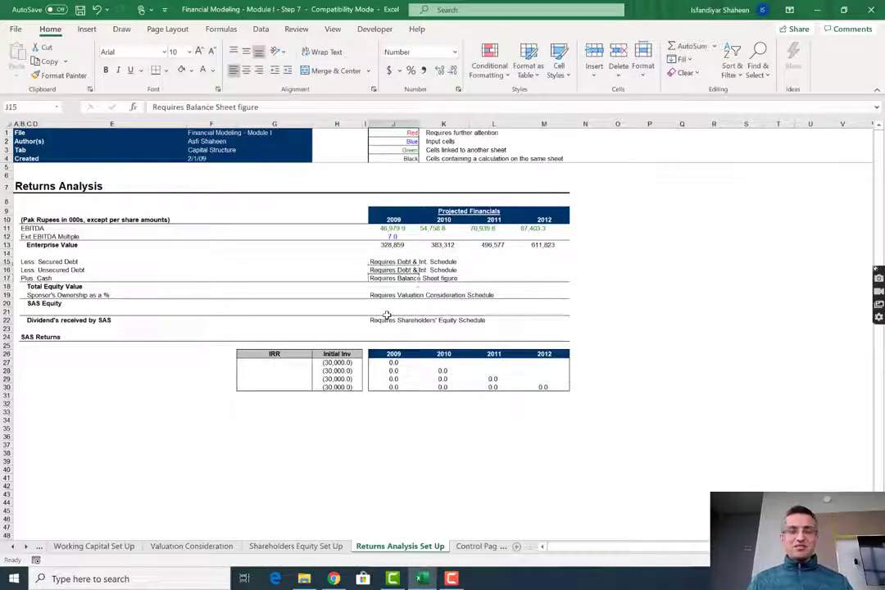
key(Up)
key(Up)
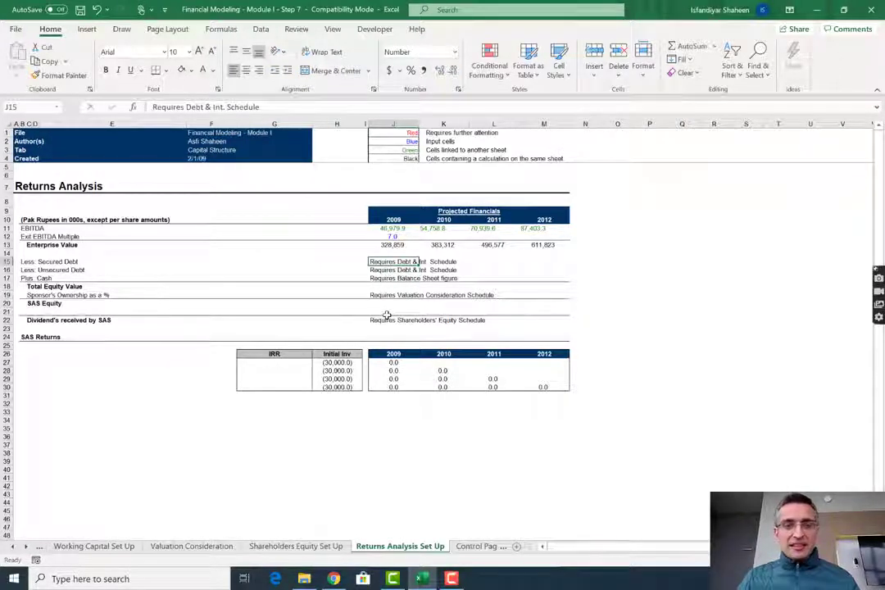
text(=)
key(shift+Up)
key(shift+Up)
key(shift+Up)
key(shift+Up)
key(shift+Up)
key(shift+Up)
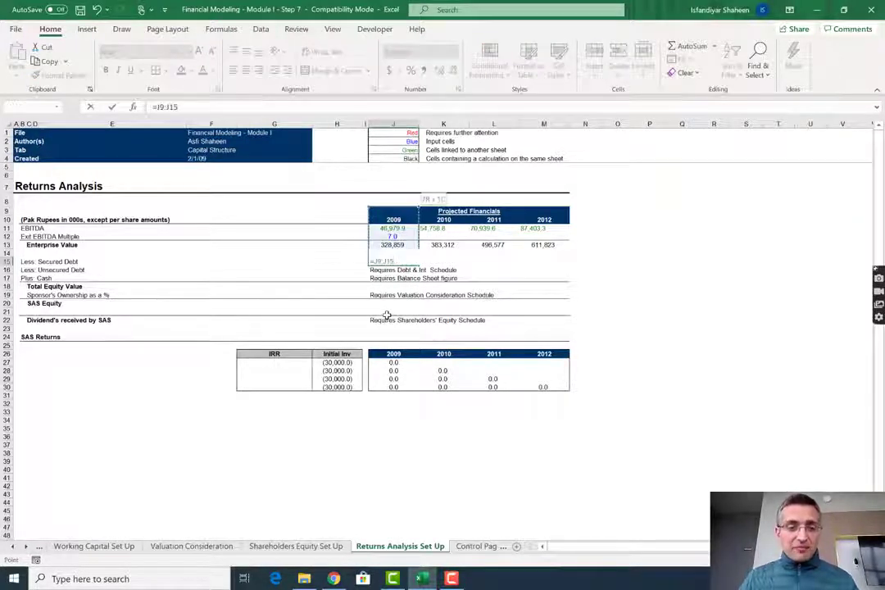
key(ctrl+Page_Up)
key(Escape)
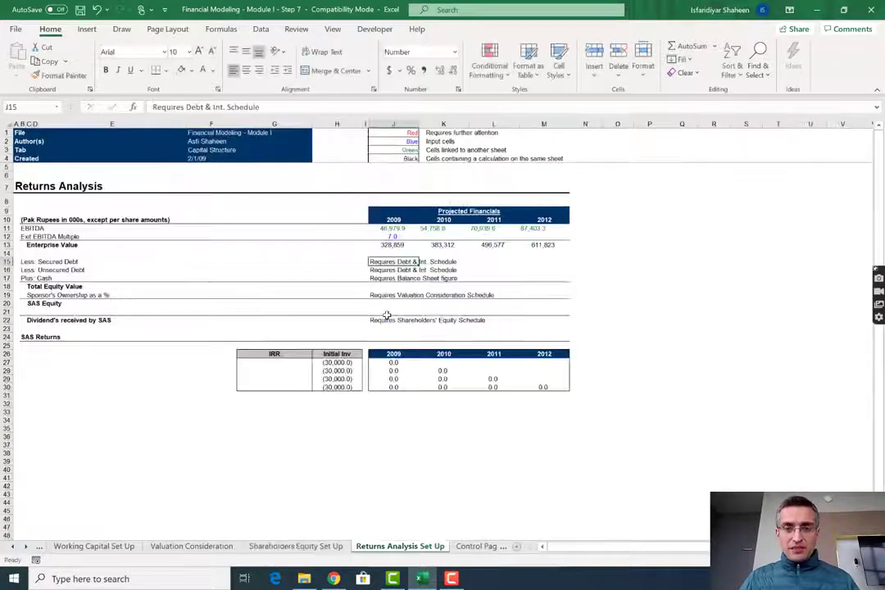
Link the 2009 Secured Debt cell in Returns Analysis to 2009 Secured Debt (I61) on the Financial Model Step 0 sheet
text(=)
key(ctrl+Page_Up)
key(ctrl+Page_Up)
key(ctrl+Page_Up)
key(ctrl+Page_Up)
key(ctrl+Page_Up)
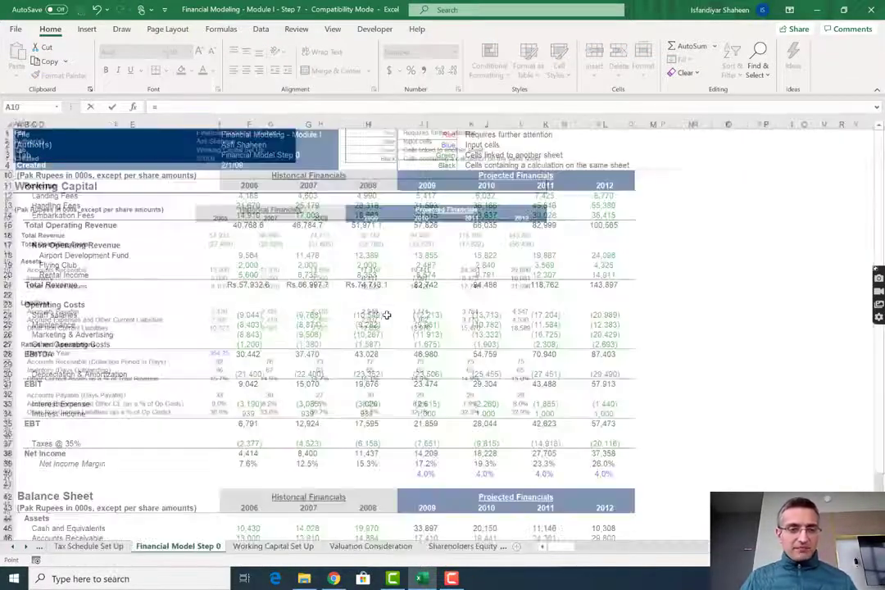
key(ctrl+Page_Down)
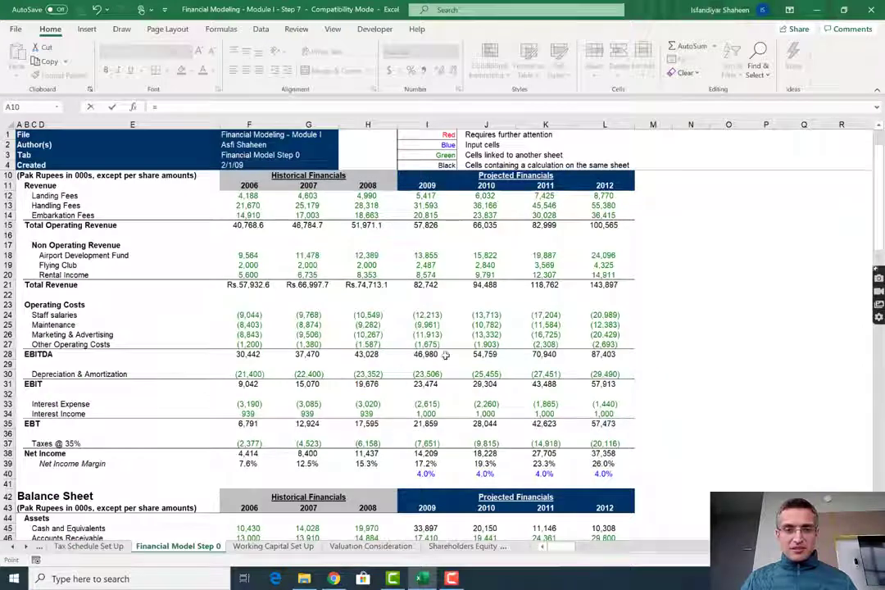
click(427, 443)
key(Down)
key(Down)
key(Down)
key(Down)
key(Down)
key(Down)
key(Down)
key(Down)
key(Down)
key(Down)
key(Down)
key(Down)
key(Down)
key(Down)
key(Down)
key(Down)
key(Down)
key(Down)
key(Down)
key(Down)
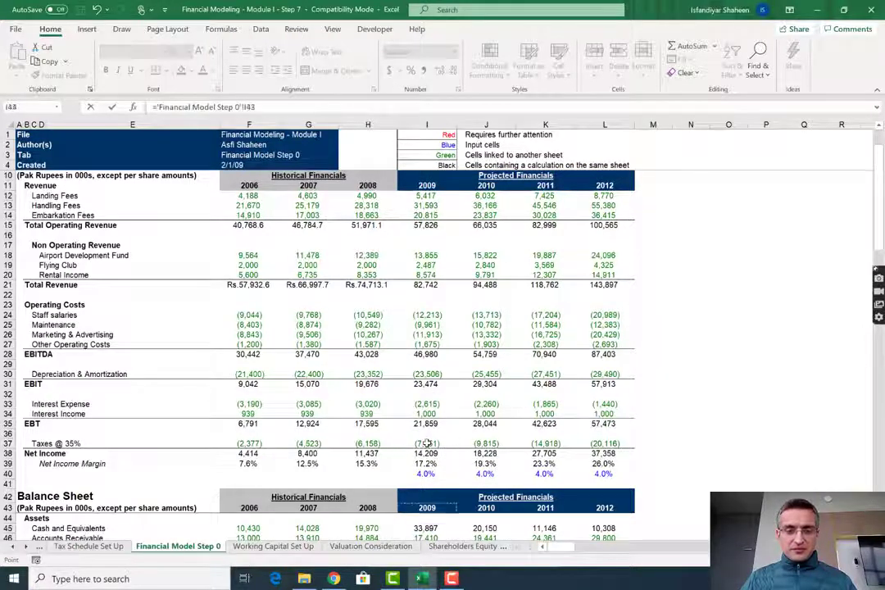
key(Down)
key(Down)
key(Down)
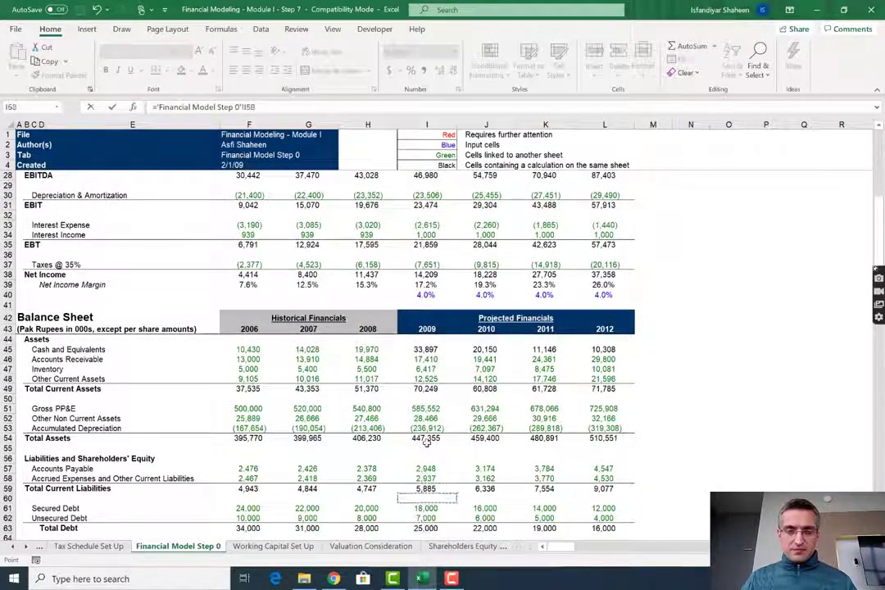
key(Return)
Copy the 2009 Secured Debt link across 2010 to 2012 and down to the Unsecured Debt row
key(shift+Right)
key(shift+Right)
key(shift+Right)
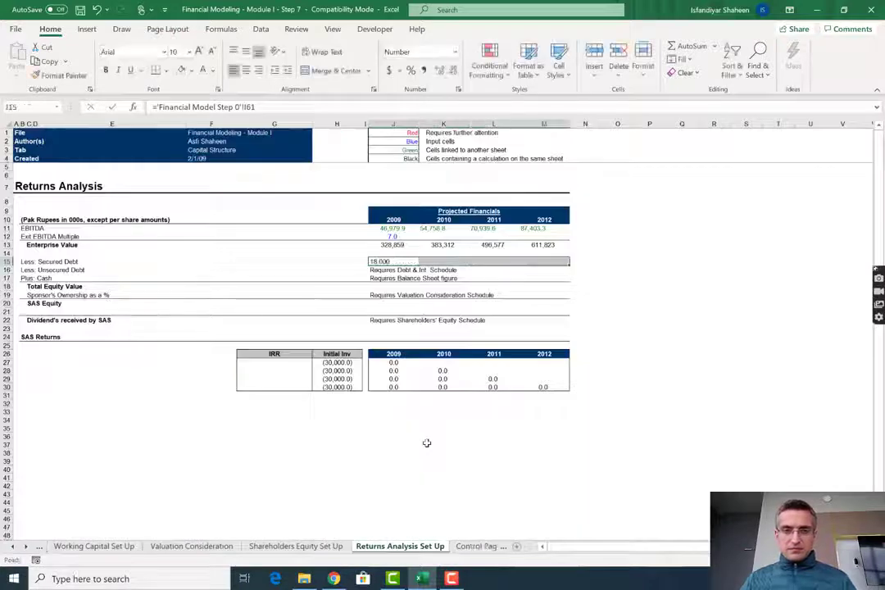
key(shift+Down)
key(ctrl+d)
key(Down)
key(Down)
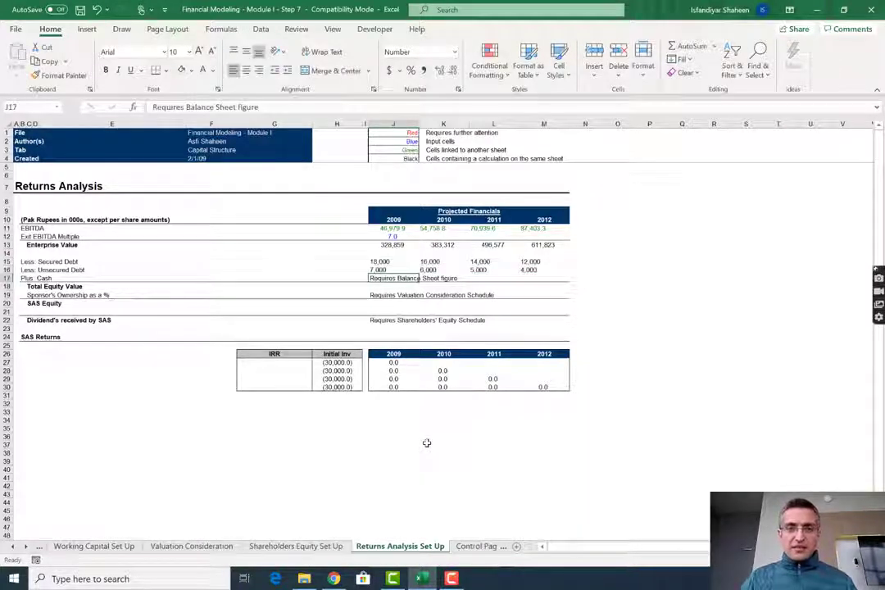
Change the 2009 Secured Debt link to a negative reference and copy it across to 2012 and down to Unsecured Debt
key(Up)
key(Up)
key(F2)
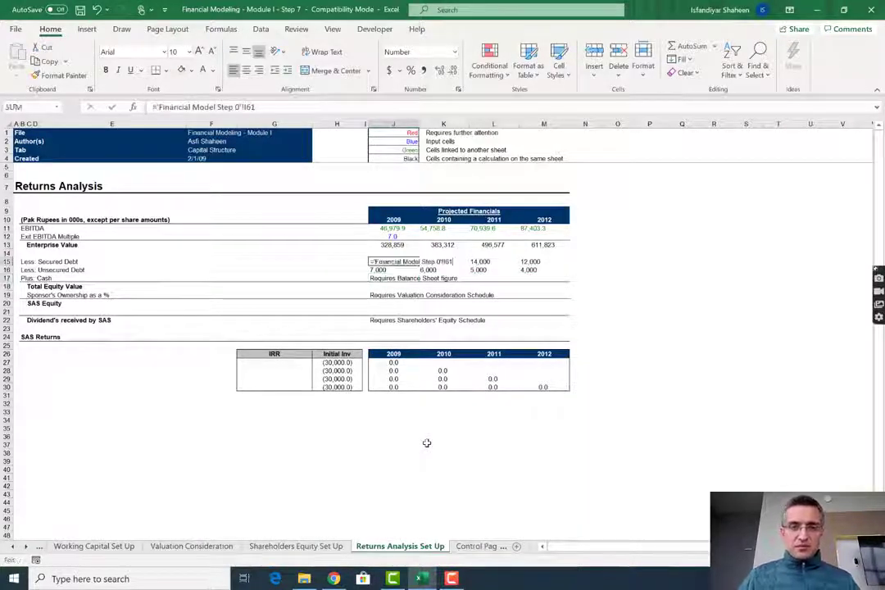
key(Home)
key(Right)
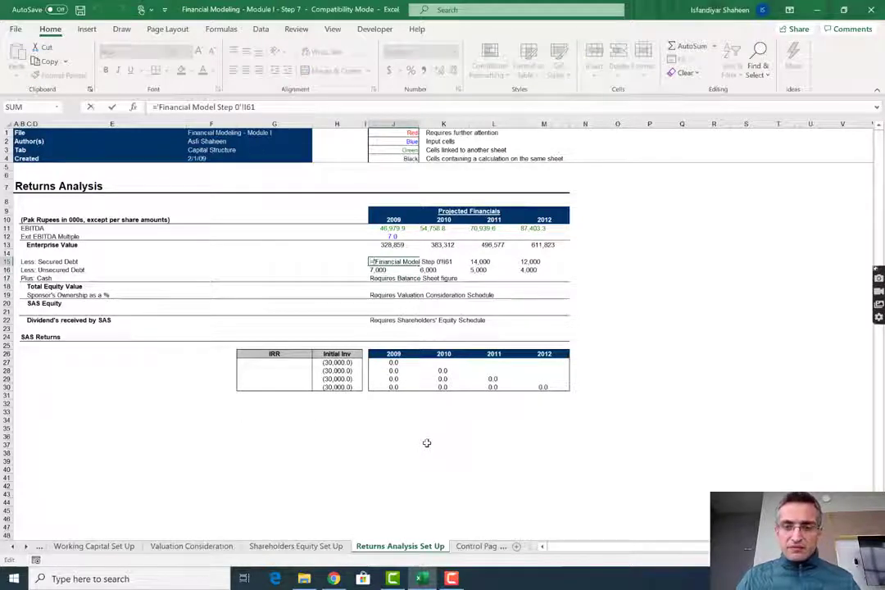
text(-)
key(ctrl+Return)
key(ctrl+shift+Right)
key(ctrl+r)
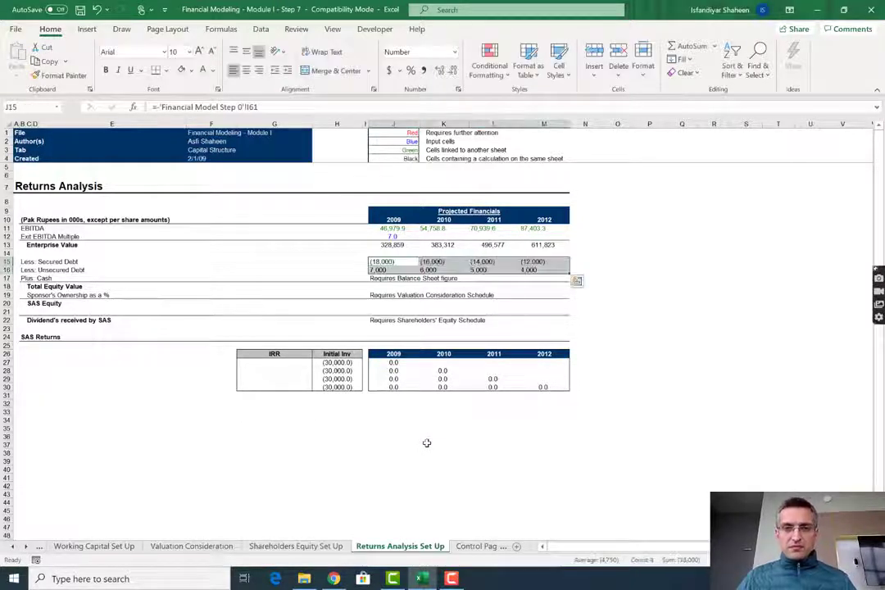
key(shift+Down)
key(ctrl+d)
Apply the 2009 EBITDA cell's formatting to the Secured and Unsecured Debt rows and show them with 0 decimal places
key(Up)
key(Up)
key(Up)
key(Up)
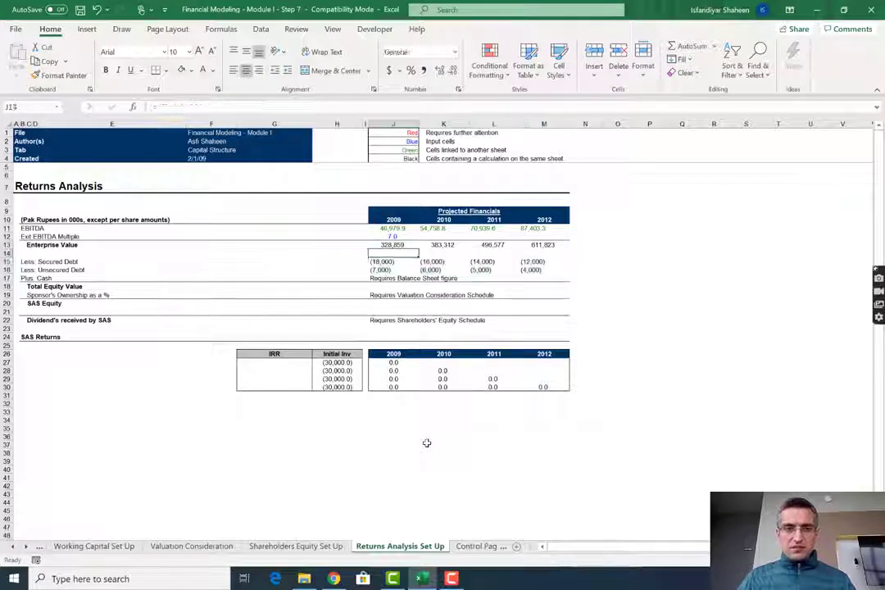
key(ctrl+c)
key(Down)
key(Down)
key(Down)
key(Down)
key(shift+Down)
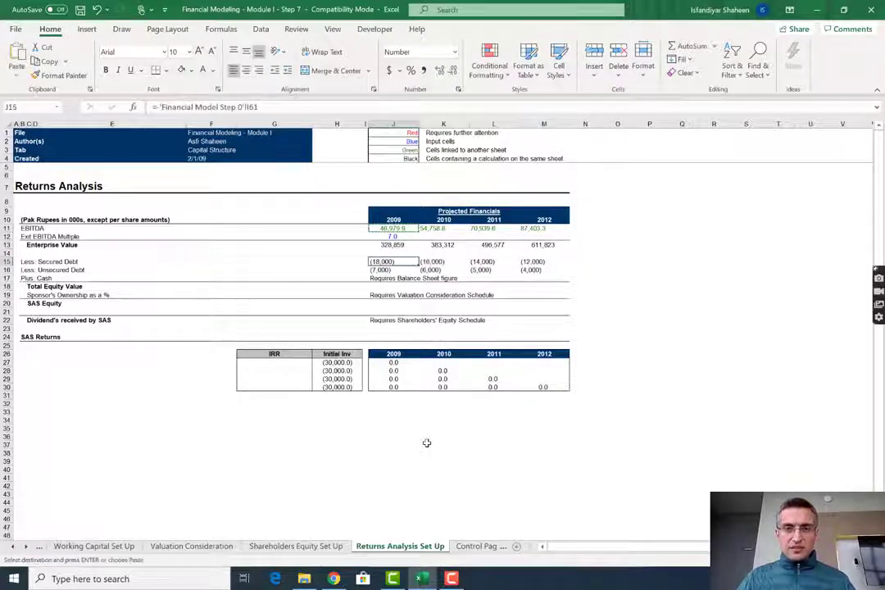
key(shift+Right)
key(shift+Right)
key(shift+Right)
key(ctrl+alt+v)
key(t)
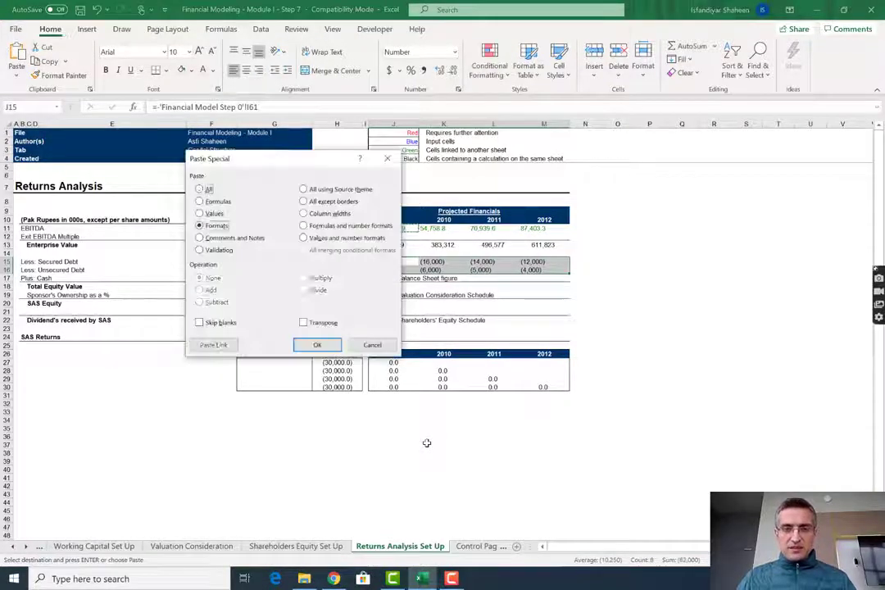
key(Return)
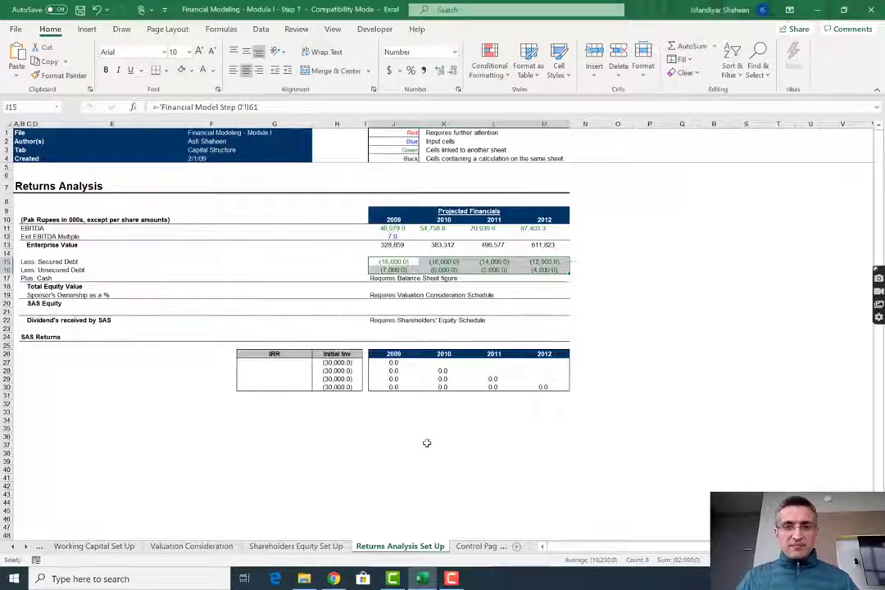
key(ctrl+1)
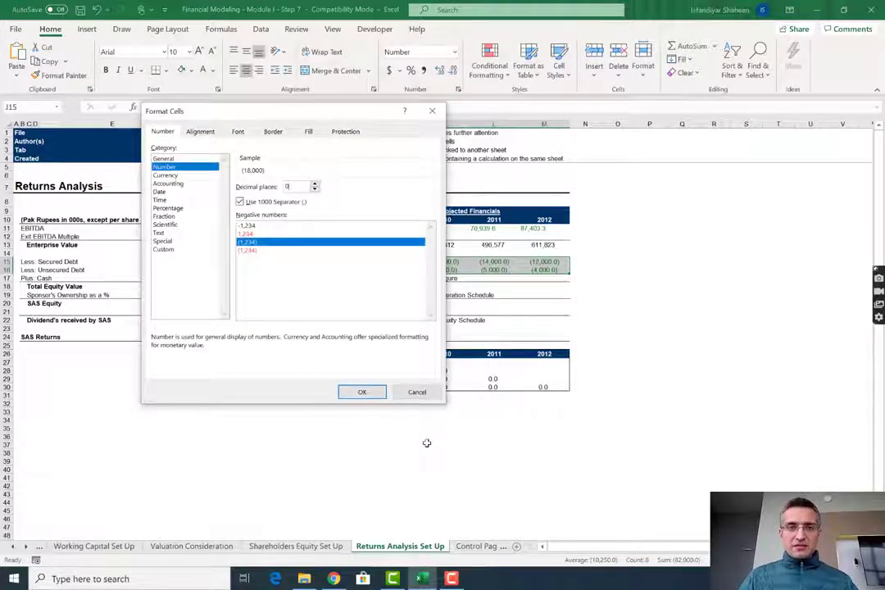
key(Return)
Format the 2009 to 2012 EBITDA figures with 0 decimal places
key(Up)
key(Up)
key(Up)
key(Up)
key(shift+Right)
key(shift+Right)
key(shift+Right)
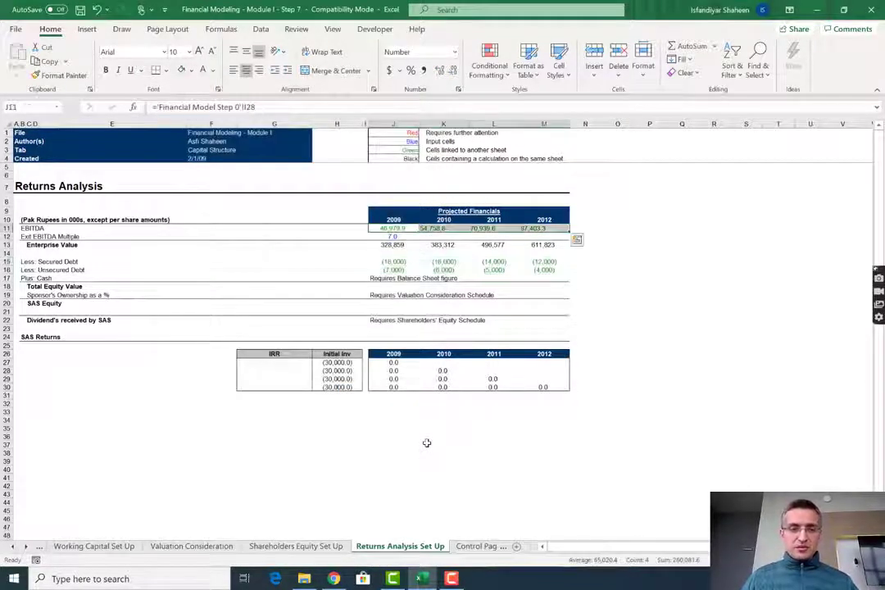
key(ctrl+1)
text(0)
key(Return)
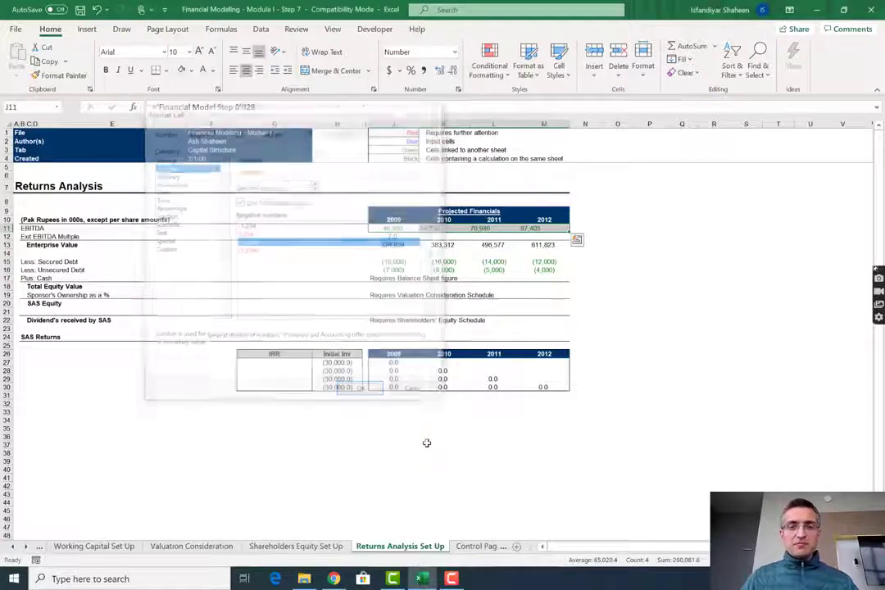
Link the 2009 Cash cell to 2009 Cash and Equivalents (I45) in the balance sheet on Financial Model Step 0
key(Down)
key(Down)
key(Down)
key(Down)
key(Down)
key(Down)
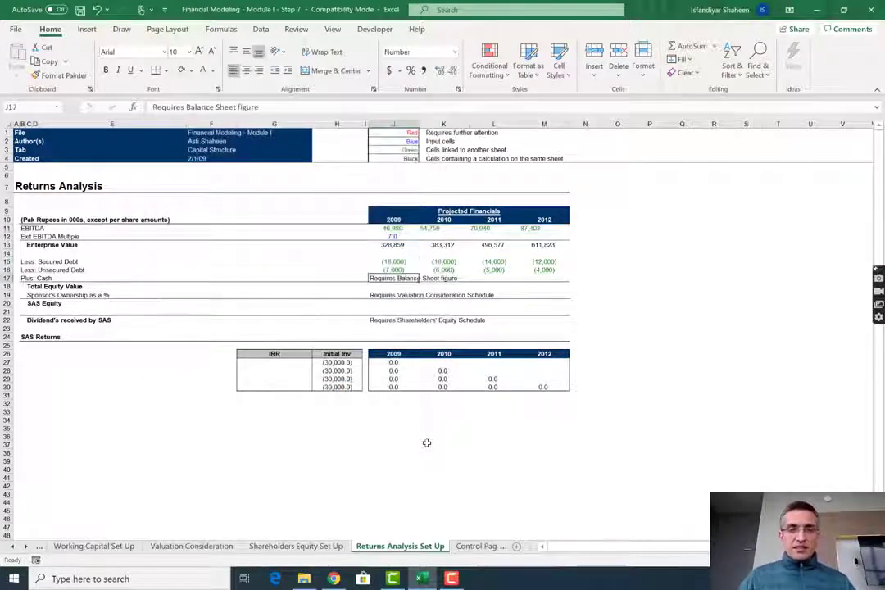
text(=)
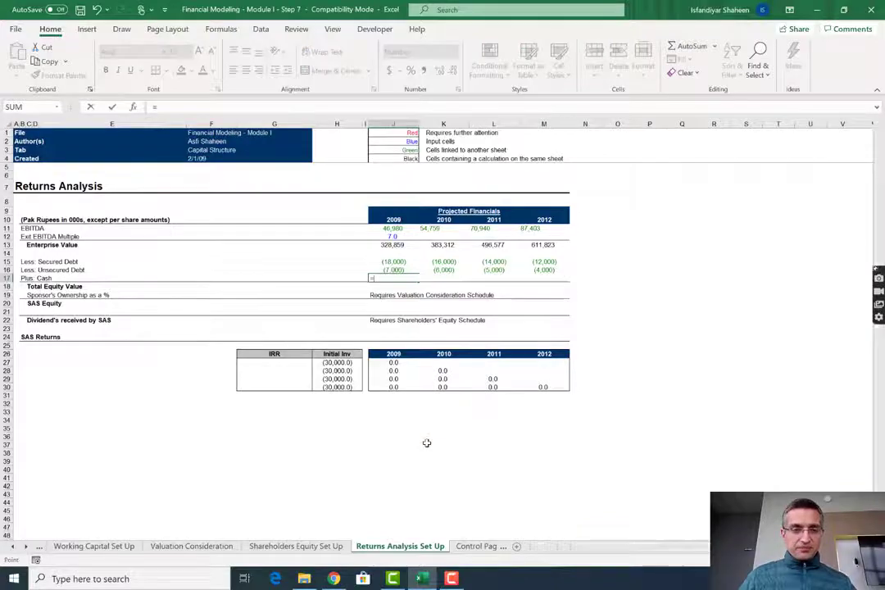
key(ctrl+Page_Up)
key(ctrl+Page_Up)
key(ctrl+Page_Up)
key(ctrl+Page_Up)
key(ctrl+Page_Up)
key(ctrl+Page_Up)
key(ctrl+Page_Up)
key(ctrl+Page_Up)
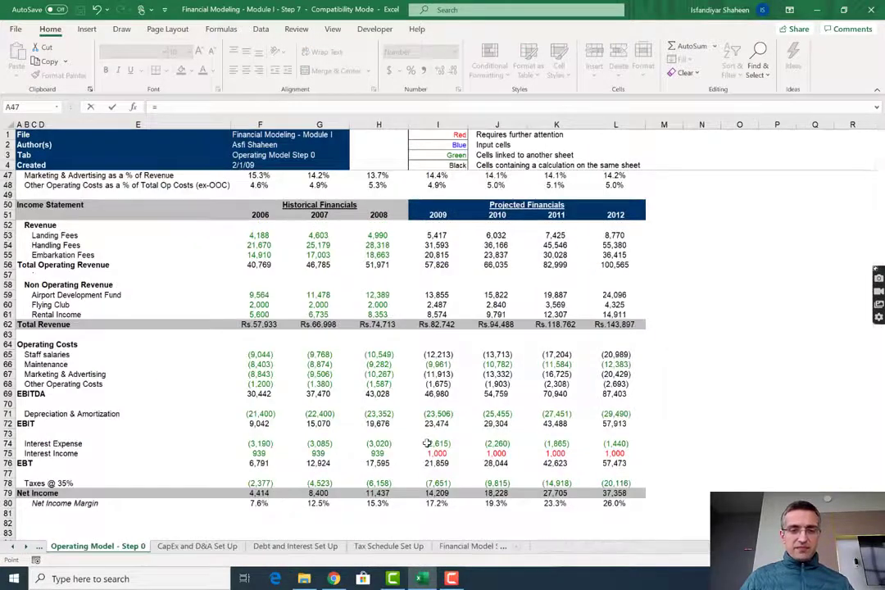
key(ctrl+Page_Down)
key(ctrl+Page_Down)
key(ctrl+Page_Down)
key(ctrl+Page_Down)
key(ctrl+Page_Down)
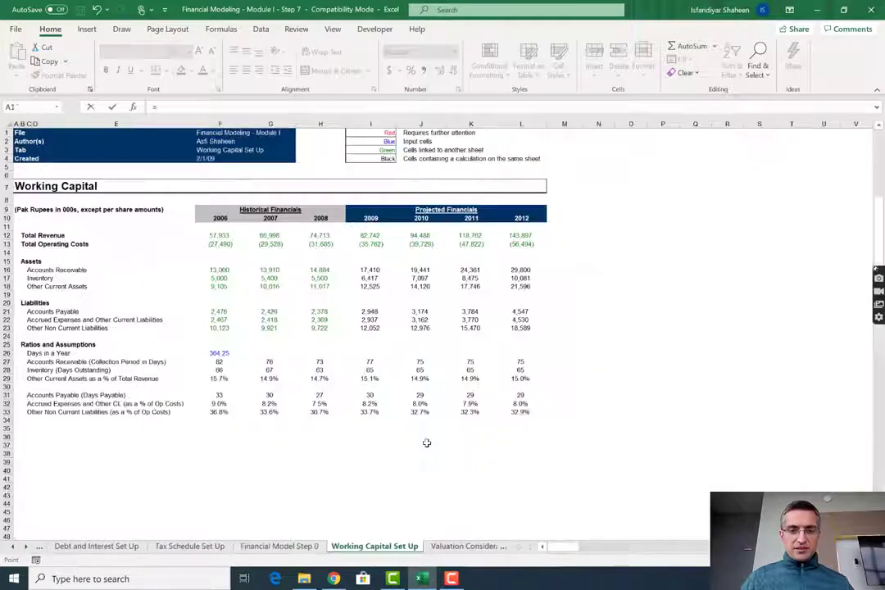
key(ctrl+Page_Up)
key(Right)
key(Right)
key(Right)
key(Right)
key(Right)
key(Right)
key(Right)
key(Down)
key(Down)
key(Down)
key(Down)
key(Down)
key(Down)
key(Down)
key(Down)
key(Down)
key(Down)
key(Down)
key(Down)
key(Down)
key(Down)
key(Down)
key(Down)
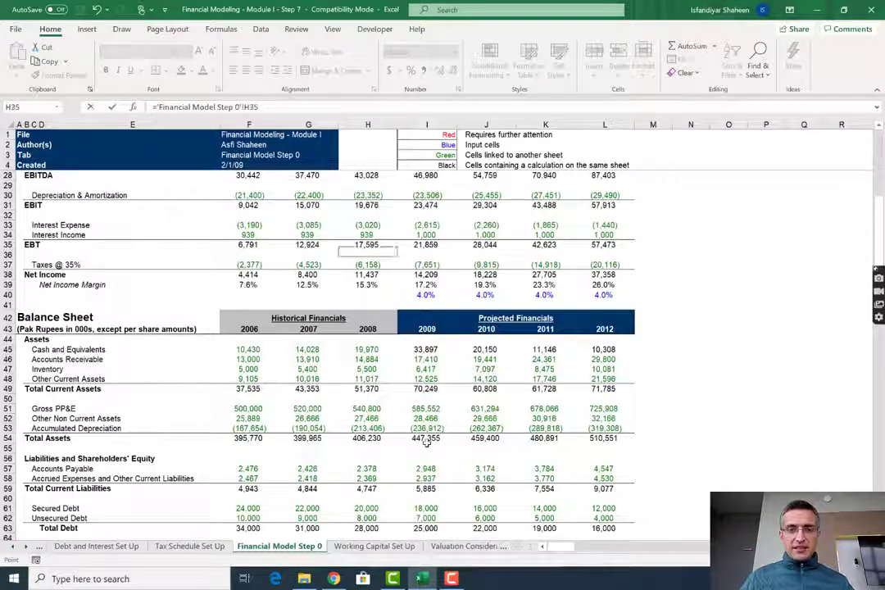
key(Down)
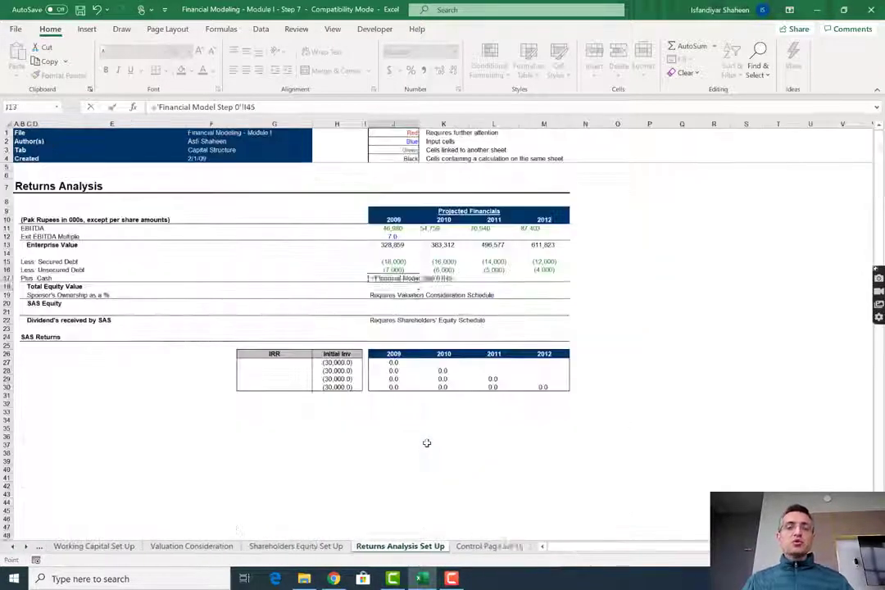
key(Return)
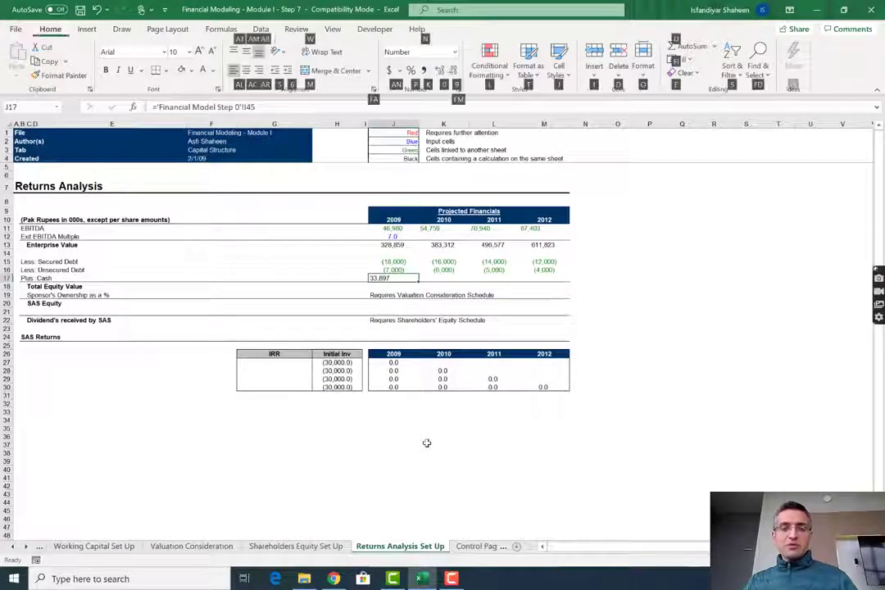
Center the 2009 Cash figure and copy its link across 2010 to 2012
key(shift+Right)
key(shift+Right)
key(shift+Right)
key(ctrl+r)
key(Down)
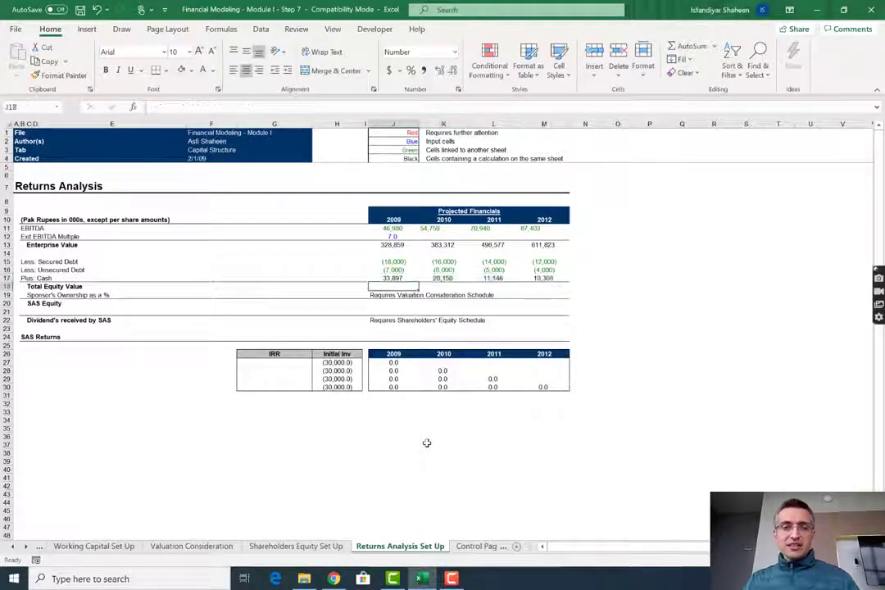
Enter =SUM(J15:J17) as 2009 Total Equity Value and copy the formula across 2010 to 2012
key(alt+equal)
key(Return)
key(Up)
key(shift+Right)
key(shift+Right)
key(shift+Right)
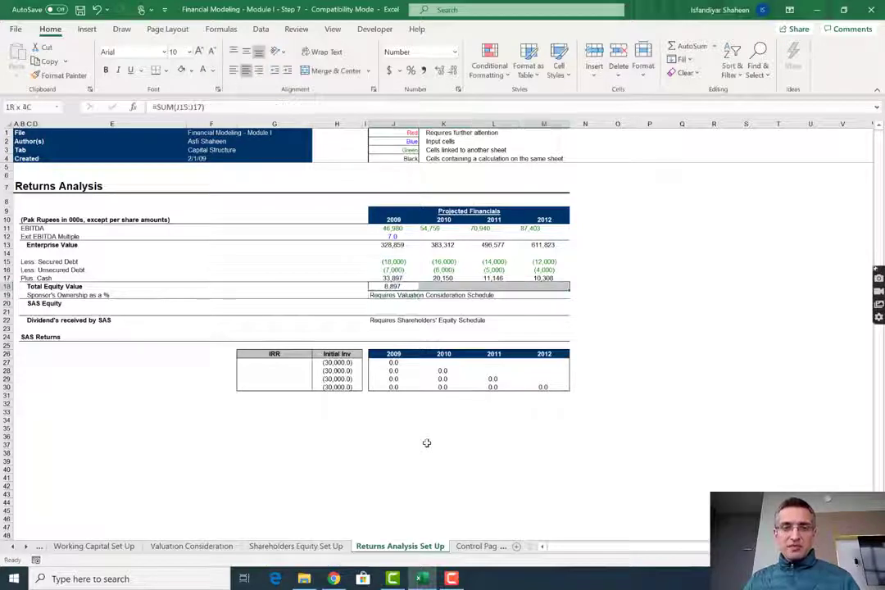
key(ctrl+r)
key(Down)
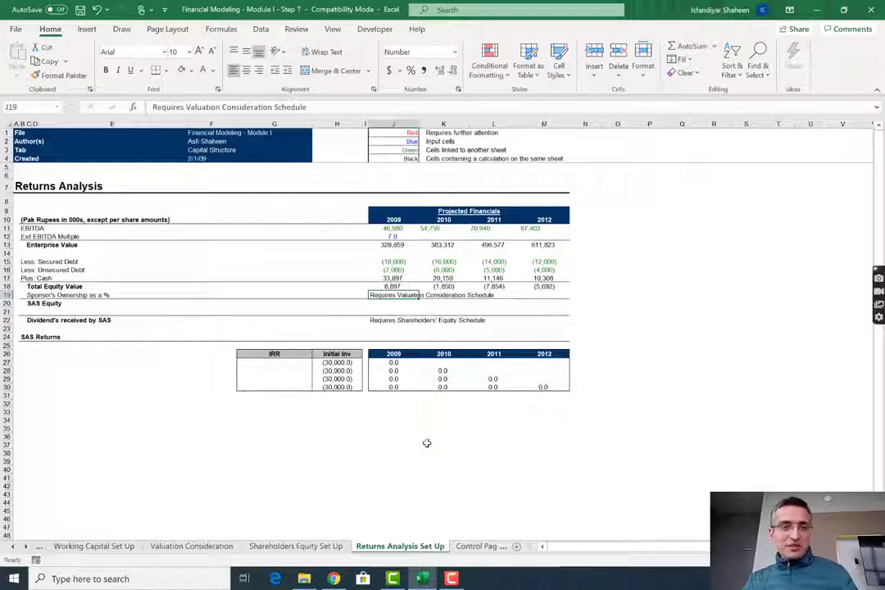
Link the 2009 Sponsor's Ownership cell to SAS Capital Partners' % of Total (F26) on the Valuation Consideration sheet
text(=)
key(ctrl+Page_Up)
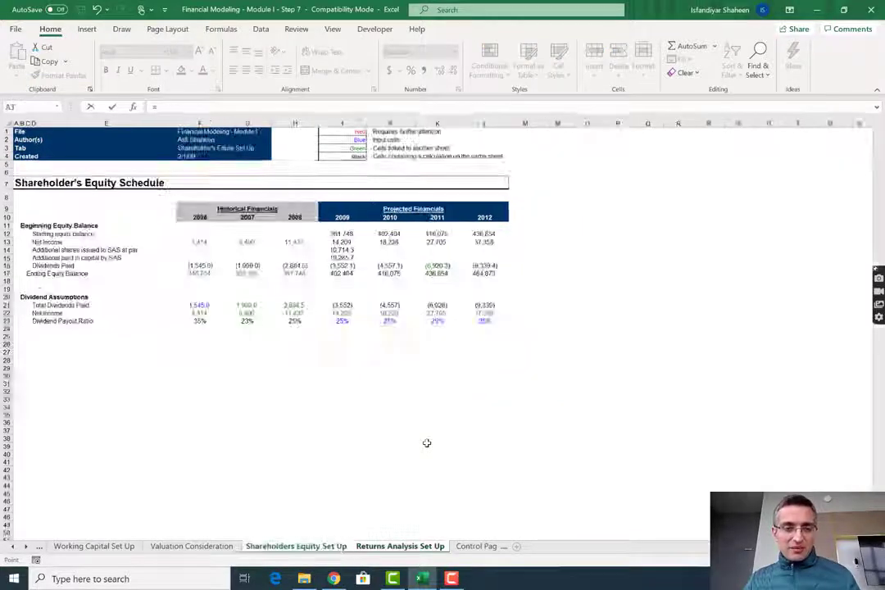
key(ctrl+Page_Up)
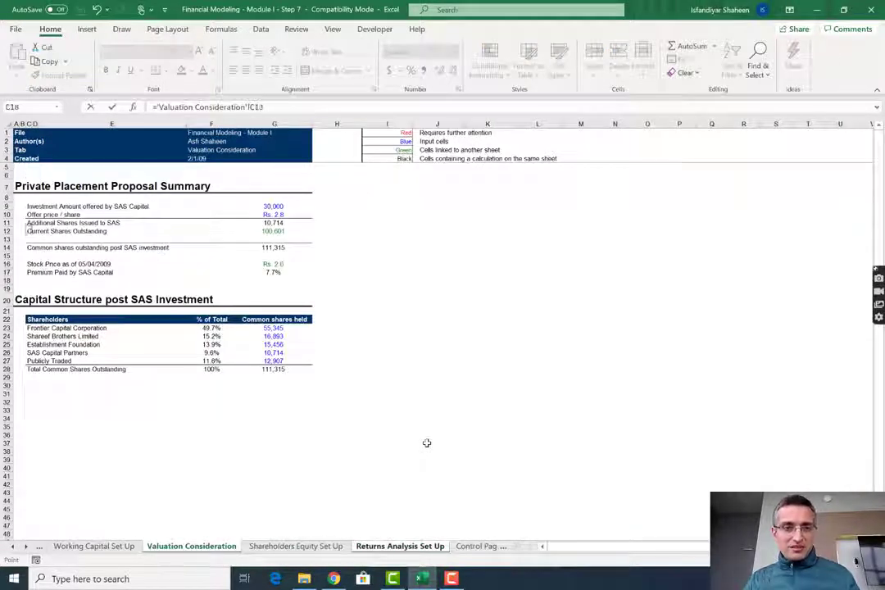
key(Down)
key(Down)
key(Down)
key(Down)
key(Down)
key(Down)
key(Down)
key(Down)
key(Right)
key(Right)
key(Right)
key(Return)
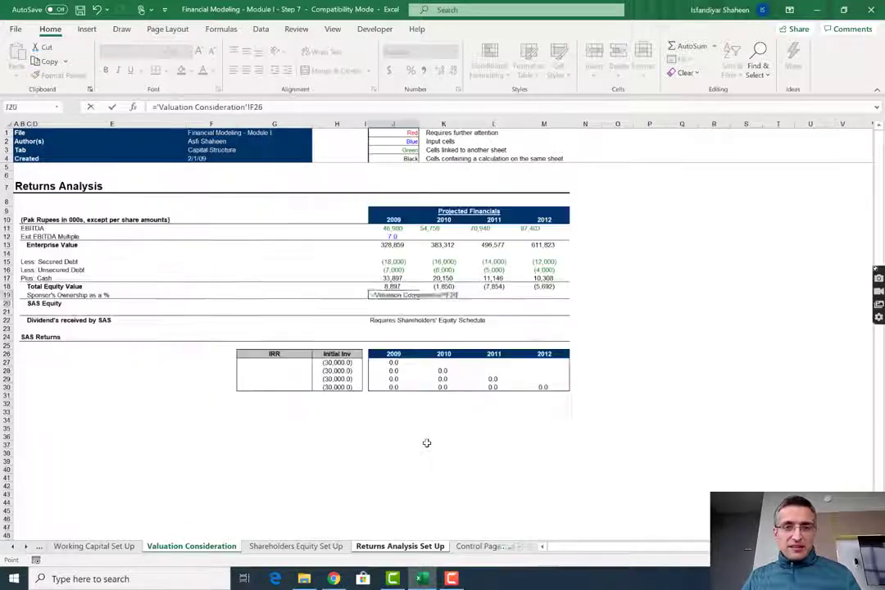
key(Up)
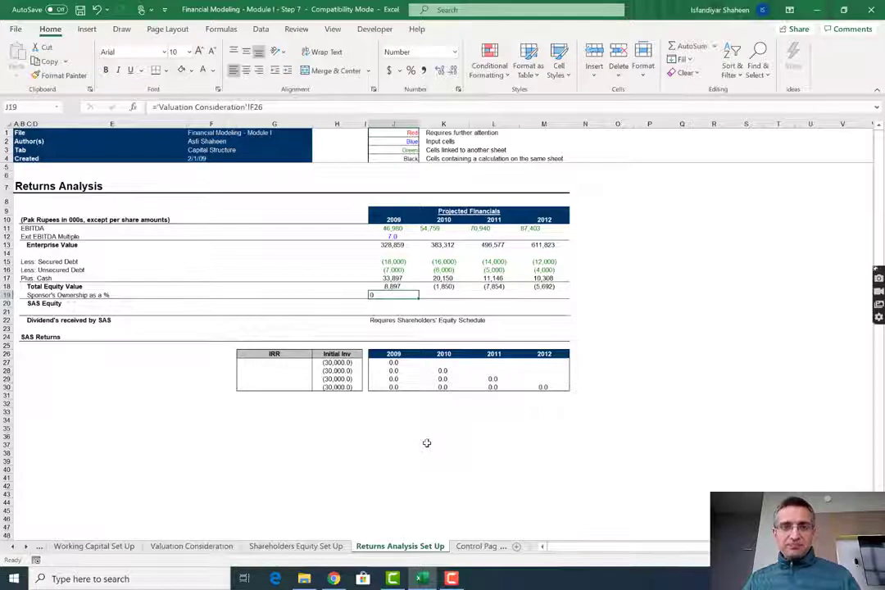
Format the 2009 Sponsor's Ownership figure (J19) as a percentage and center it in its cell
key(alt)
key(h)
key(p)
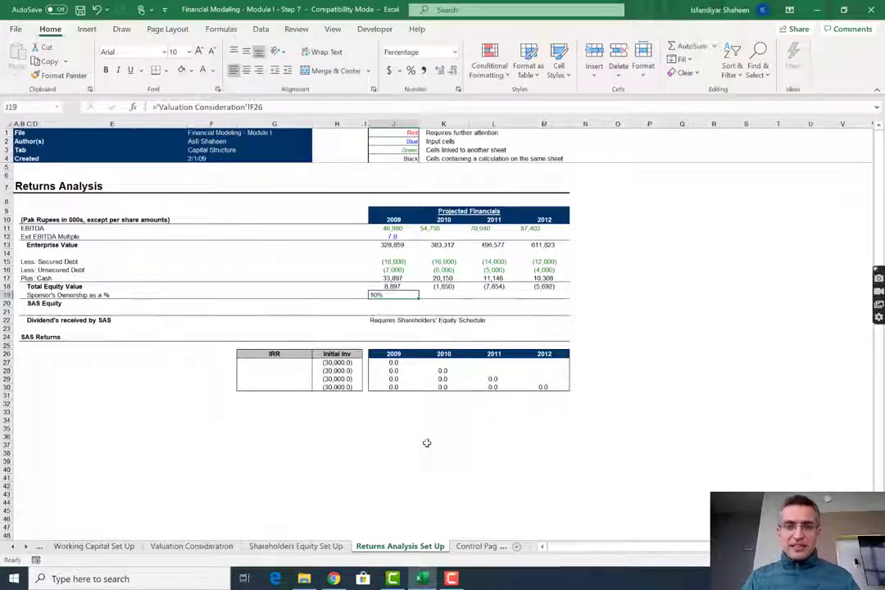
key(alt)
key(h)
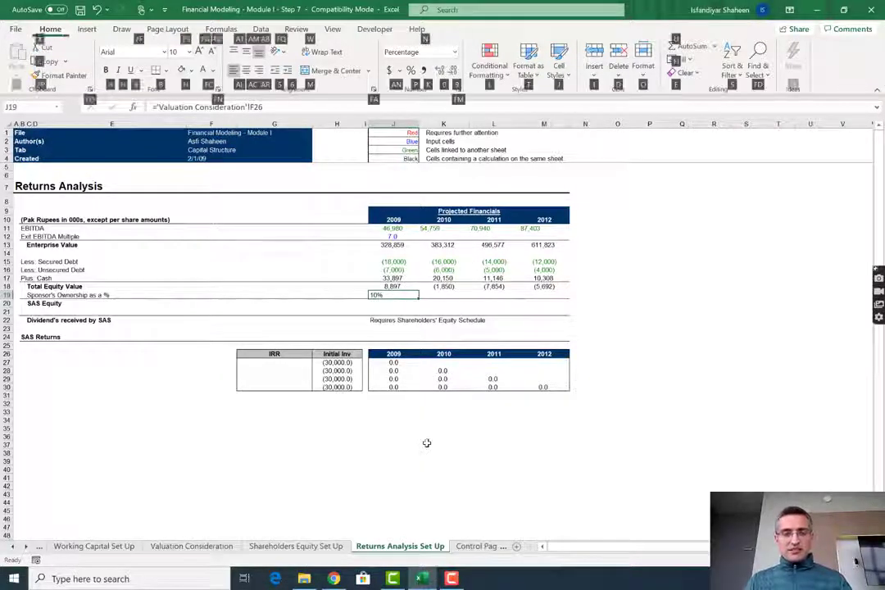
key(a)
key(c)
Enter =J18*$J$19 as 2009 SAS Equity and copy the formula across 2010 to 2012
key(Down)
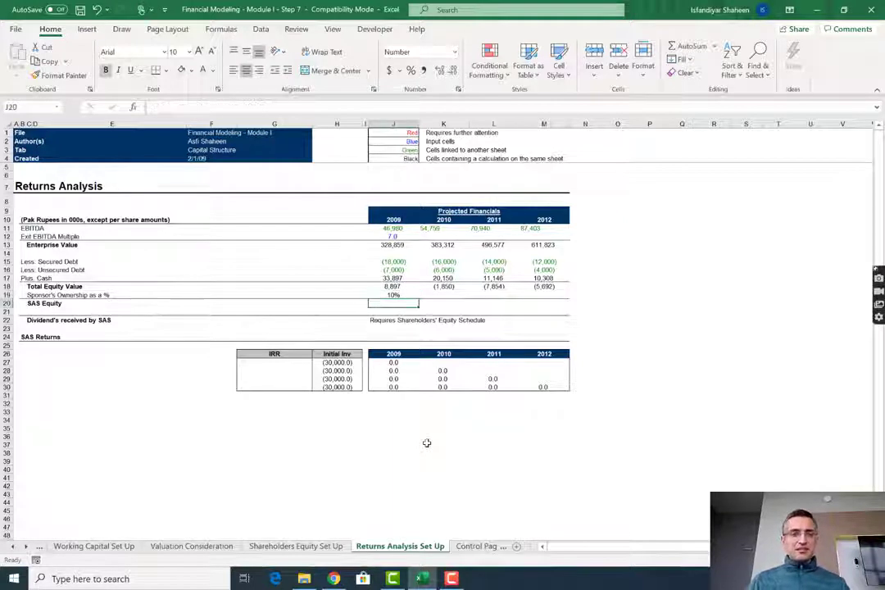
text(=)
key(Up)
key(Up)
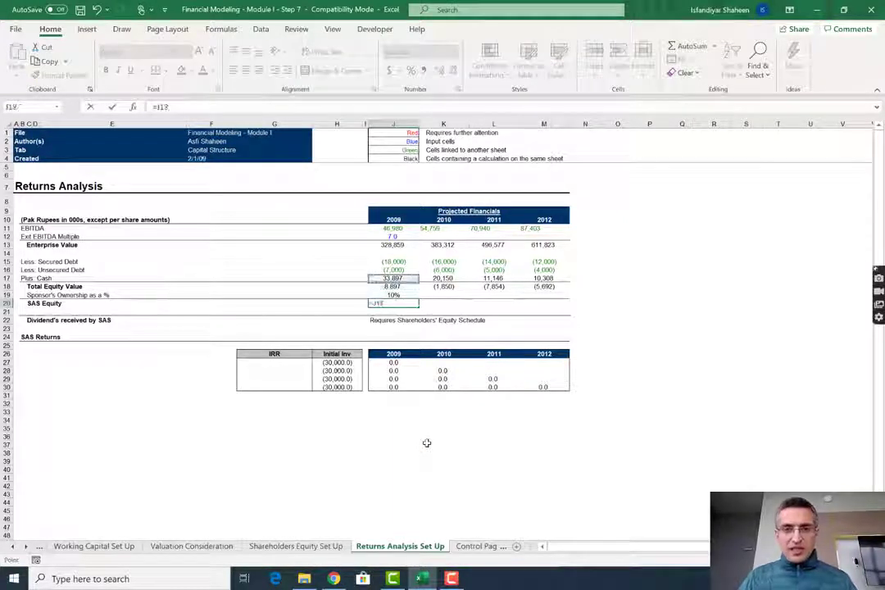
text(*)
key(Up)
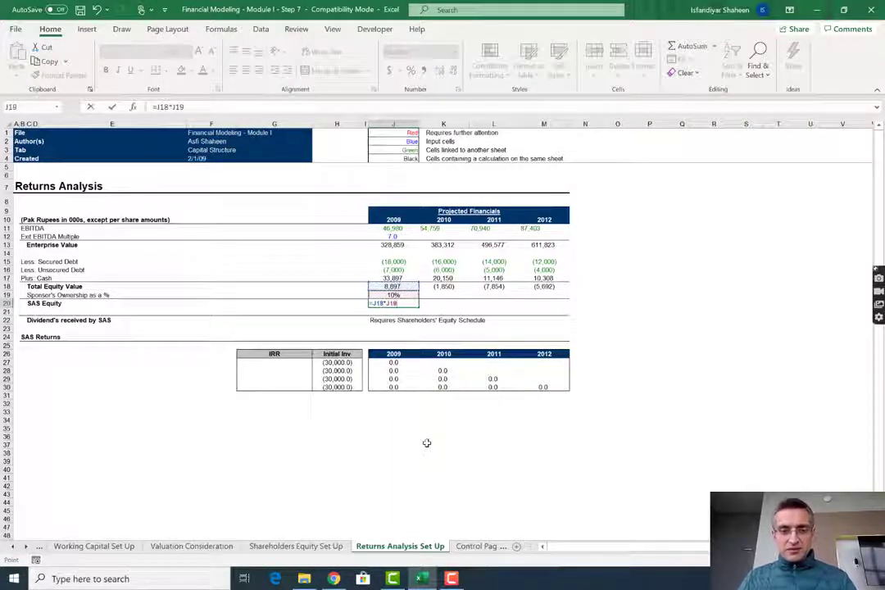
key(F4)
key(ctrl+Return)
key(shift+Right)
key(shift+Right)
key(shift+Right)
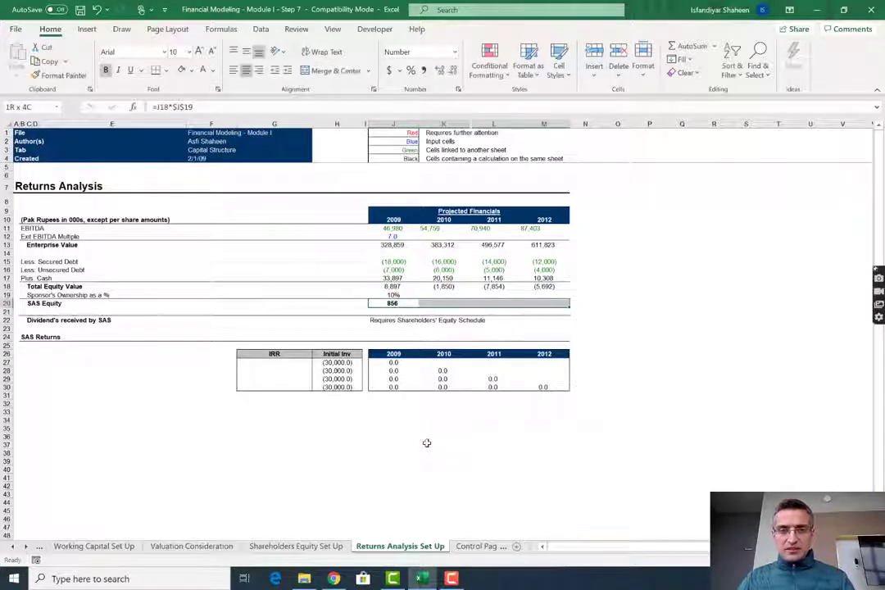
key(ctrl+r)
Cycle the J19 reference in the 2009 SAS Equity formula through its relative and absolute forms, ending on $J$19
key(F2)
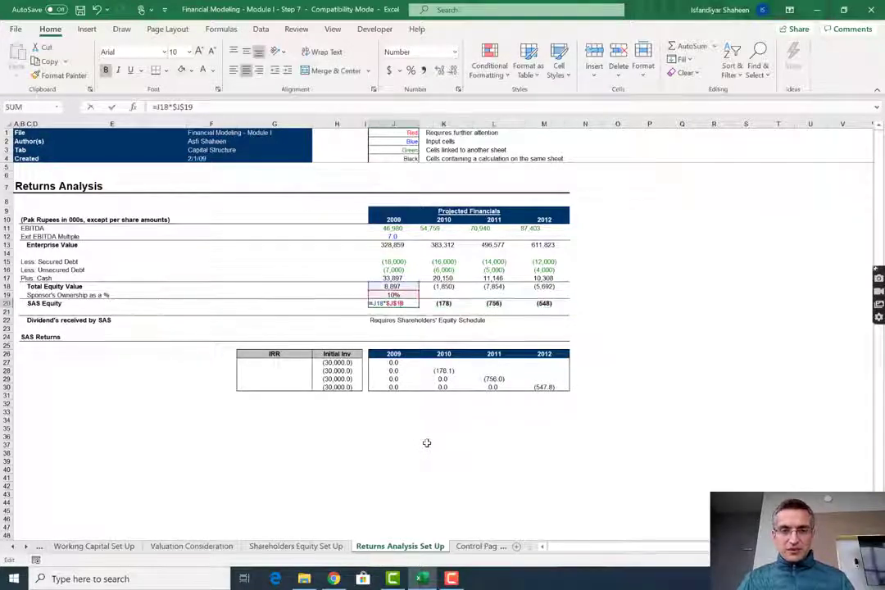
key(F4)
key(F4)
key(F4)
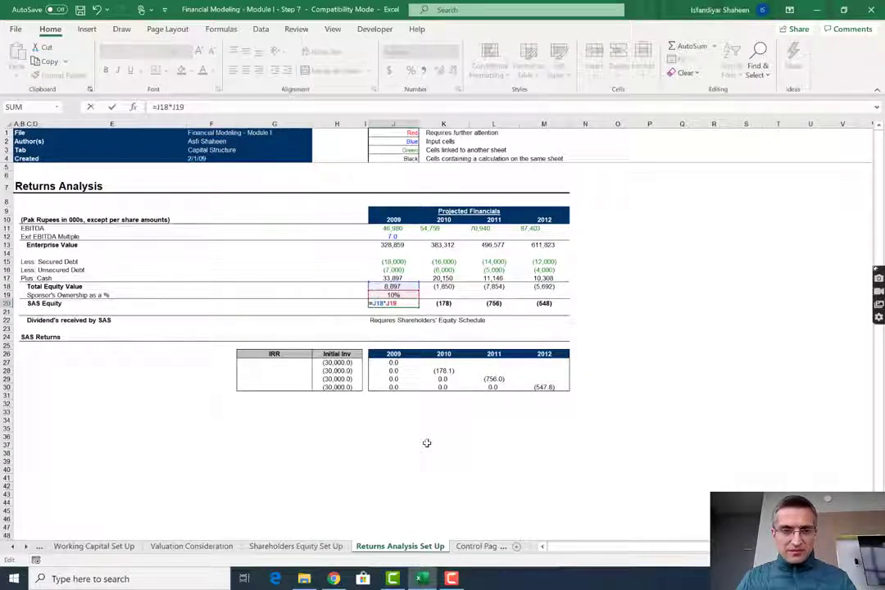
key(F4)
key(ctrl+Return)
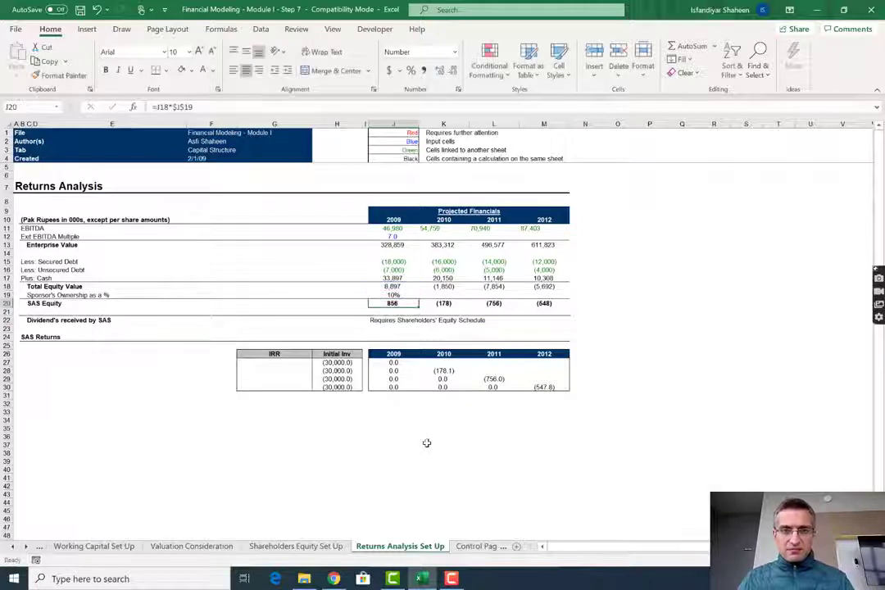
Check the cell references in the 2010 SAS Equity formula and in the 2010 and 2009 Total Equity Value formulas
key(shift+Right)
key(shift+Right)
key(Right)
key(F2)
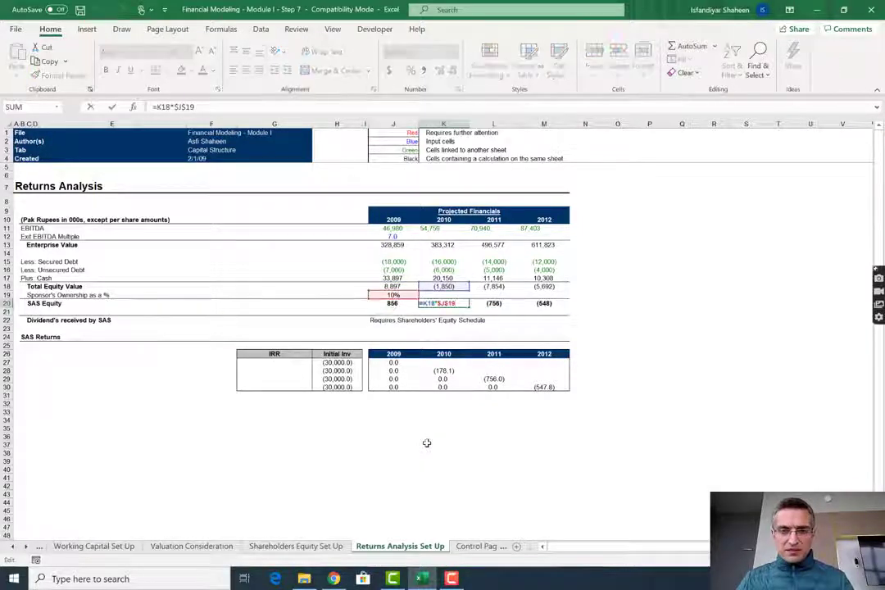
key(ctrl+Return)
key(Up)
key(Up)
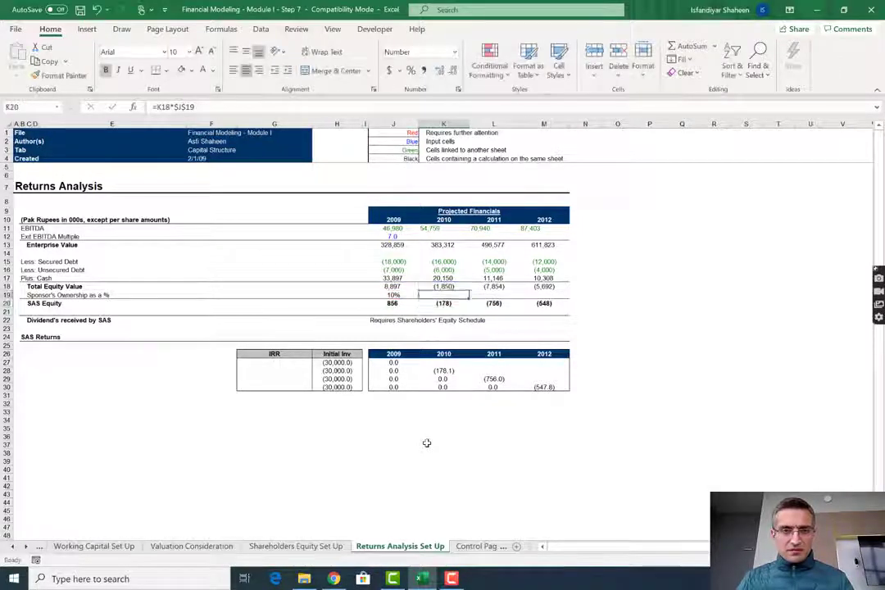
key(F2)
key(Escape)
key(Left)
key(F2)
key(Escape)
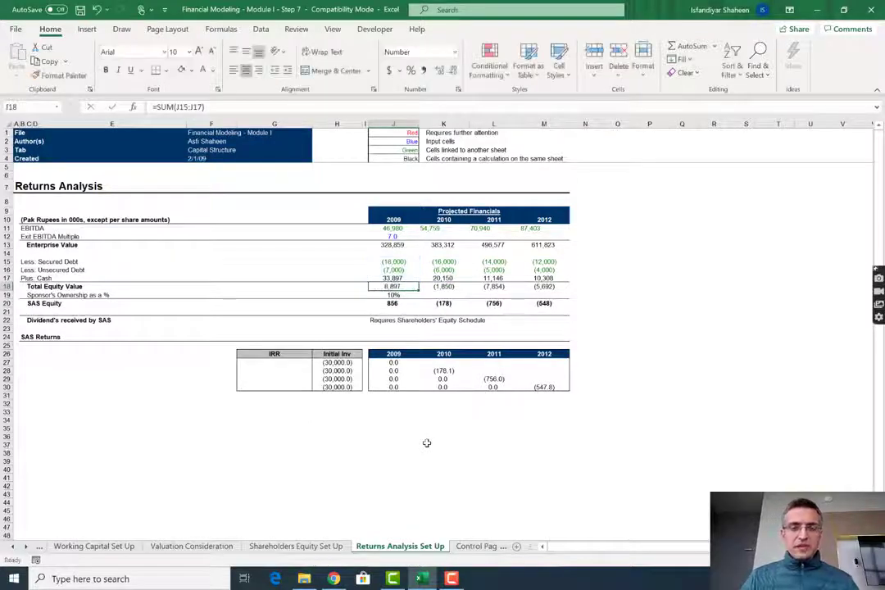
Replace the 2009 Total Equity Value formula with =SUM(J13:J17) and copy it across 2010 to 2012
text(=sum)
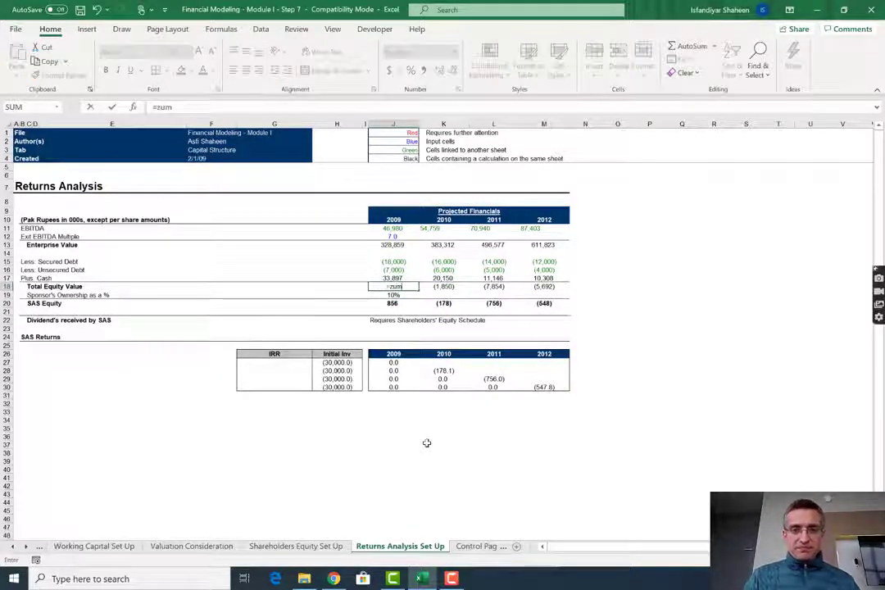
text(()
key(Up)
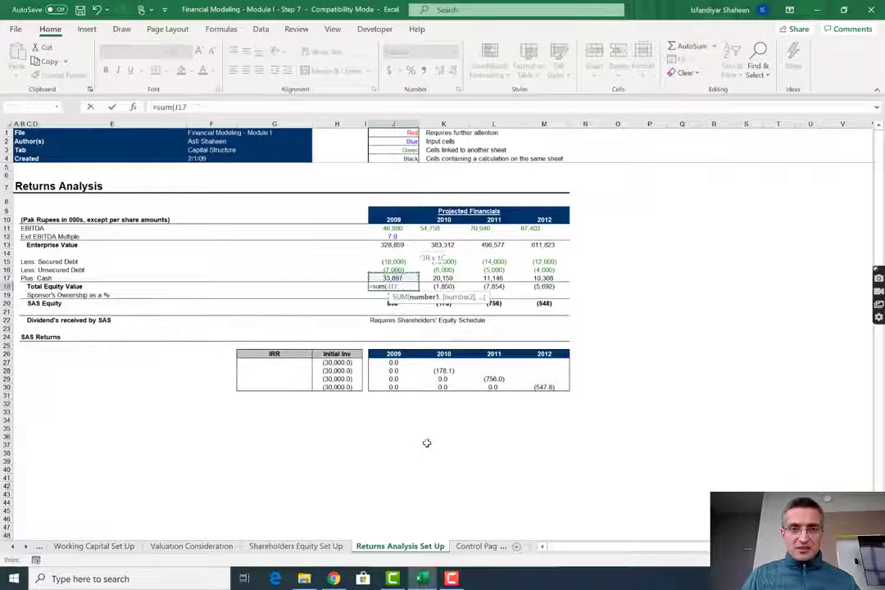
key(ctrl+shift+Up)
key(ctrl+shift+Up)
key(Return)
key(Up)
key(shift+Right)
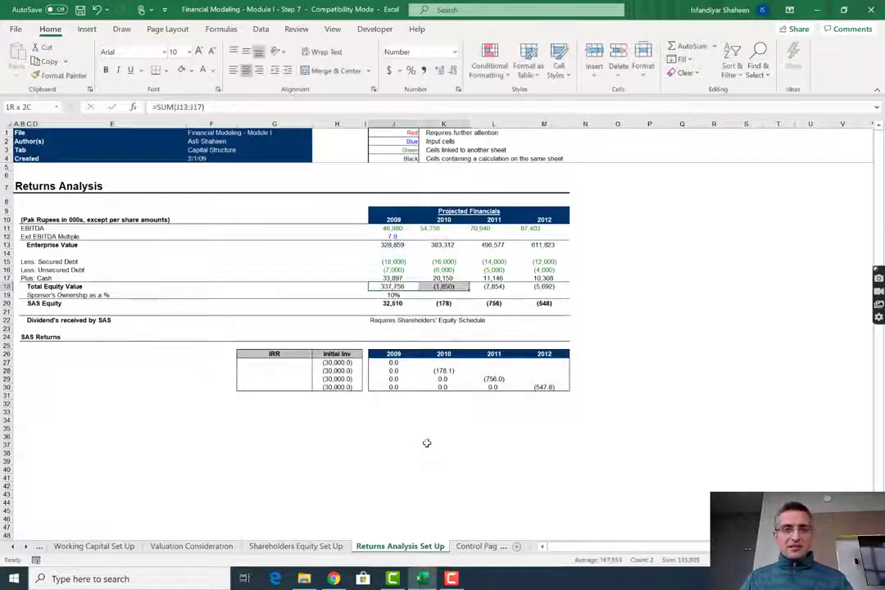
key(shift+Right)
key(shift+Right)
key(ctrl+r)
Start the 2009 Dividends received by SAS formula, multiplying Sponsor's Ownership (J19) by a negated reference to the Shareholders Equity Set Up sheet
key(Down)
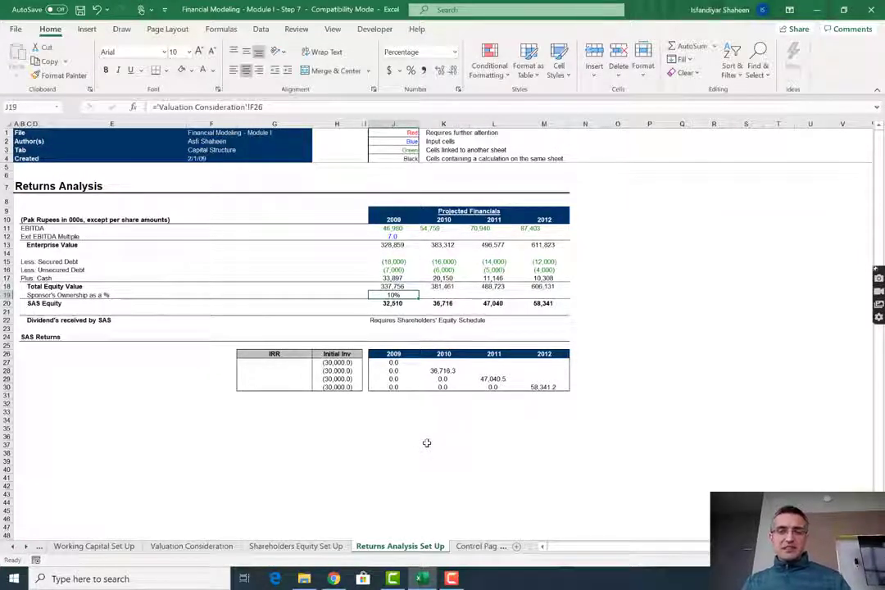
key(Down)
key(Down)
key(Down)
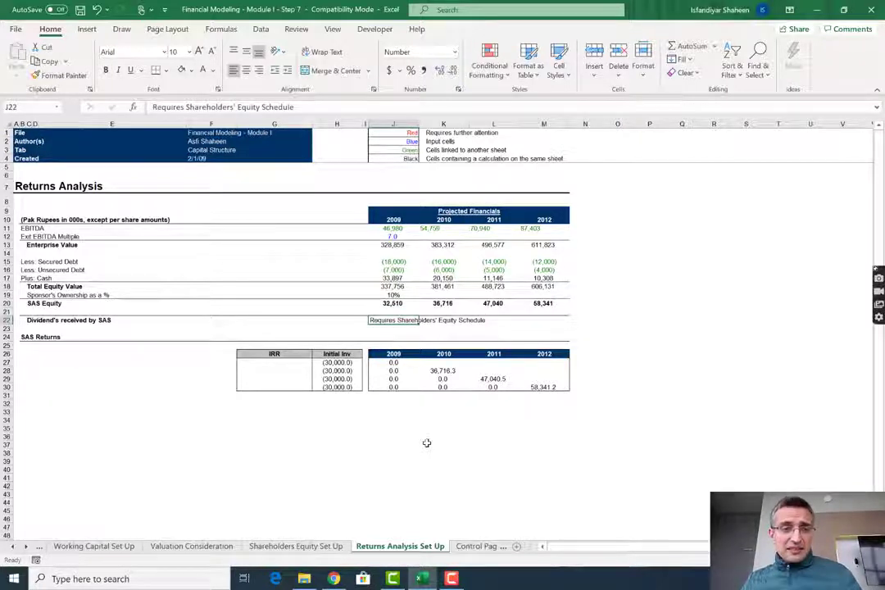
text(=)
key(Up)
key(Up)
key(Up)
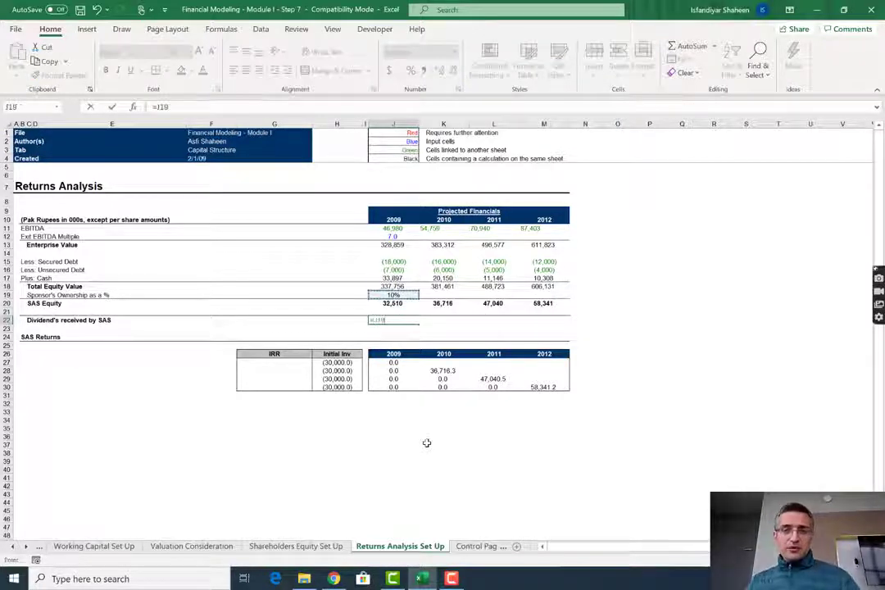
text(*)
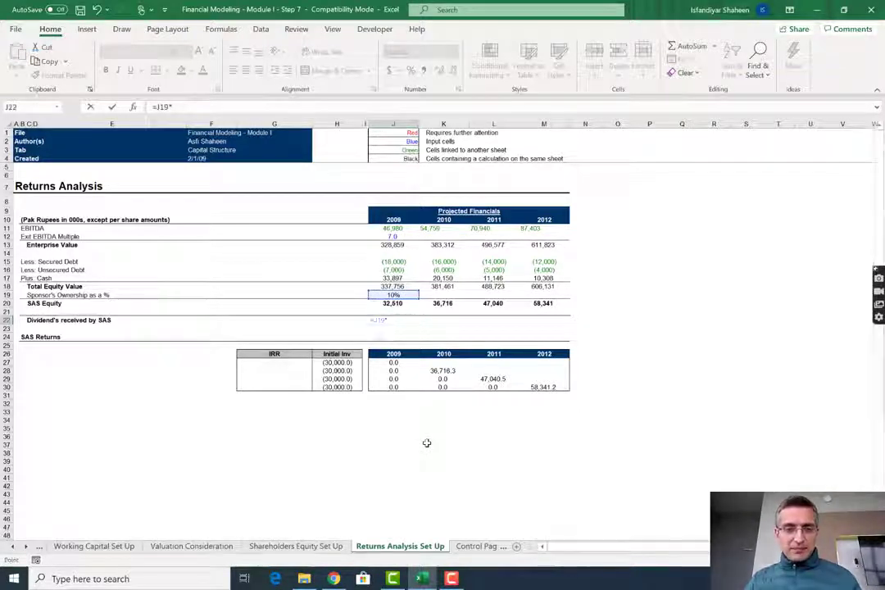
key(ctrl+Page_Up)
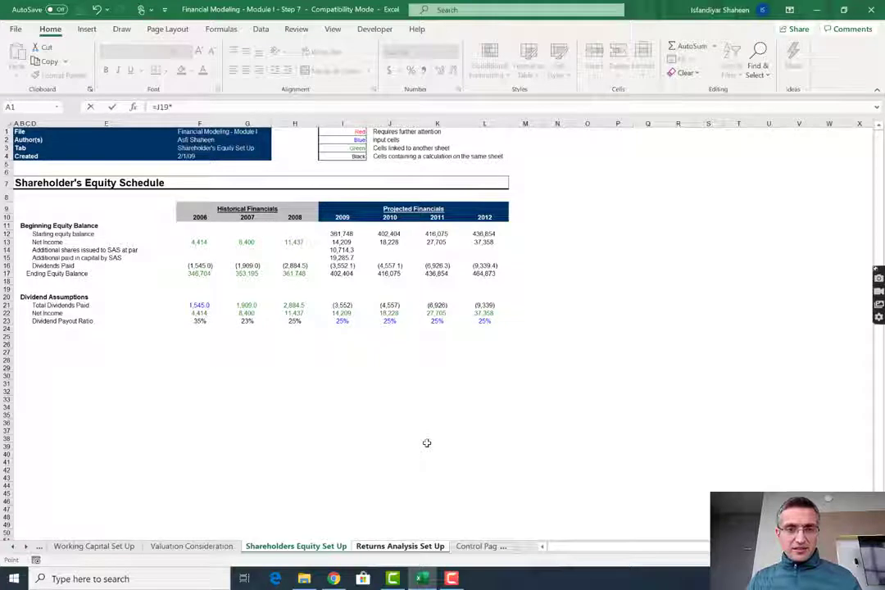
key(Right)
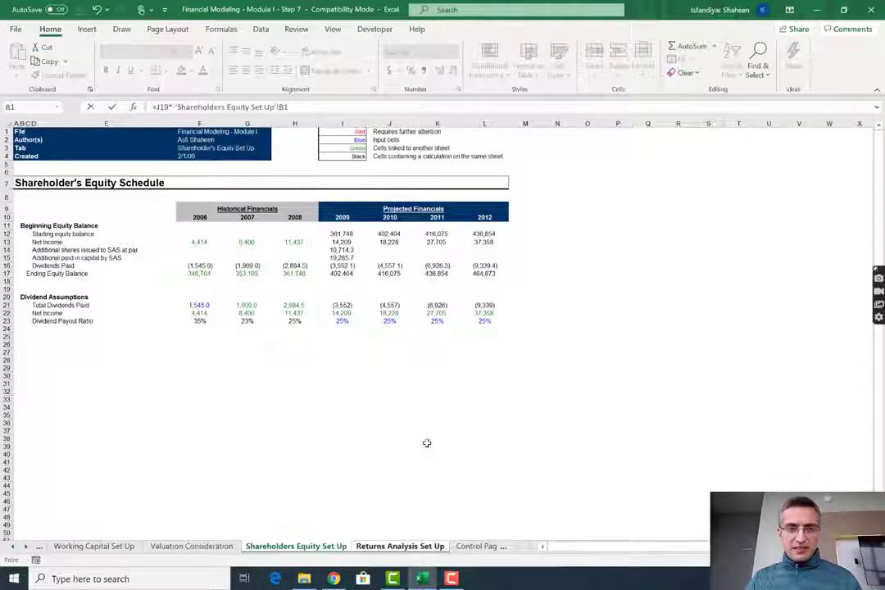
key(Right)
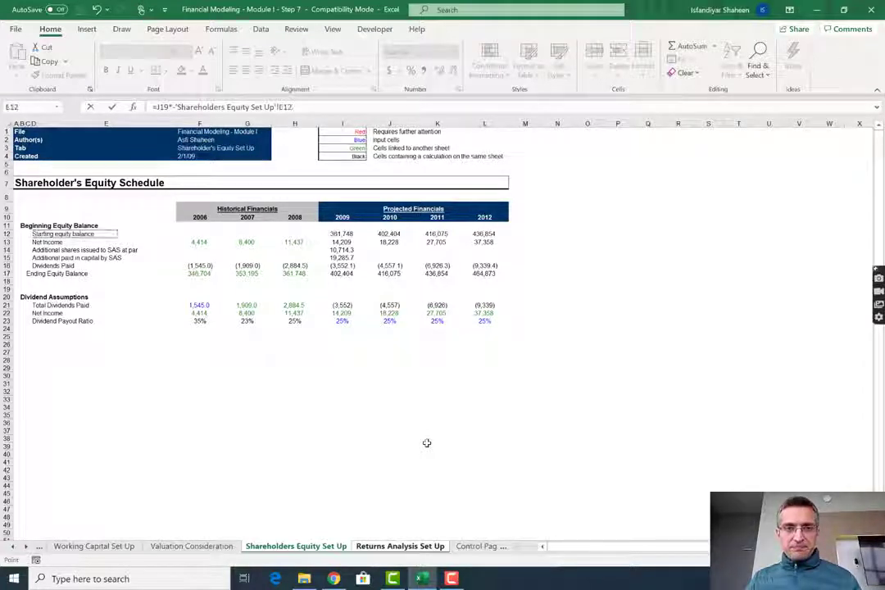
Complete the 2009 dividends received by SAS in J22 as ownership J19 times the negative of dividends paid in Shareholders Equity Set Up I16
key(ctrl+Right)
key(ctrl+Right)
key(Down)
key(Down)
key(Down)
key(Left)
key(Left)
key(Down)
key(Left)
key(Return)
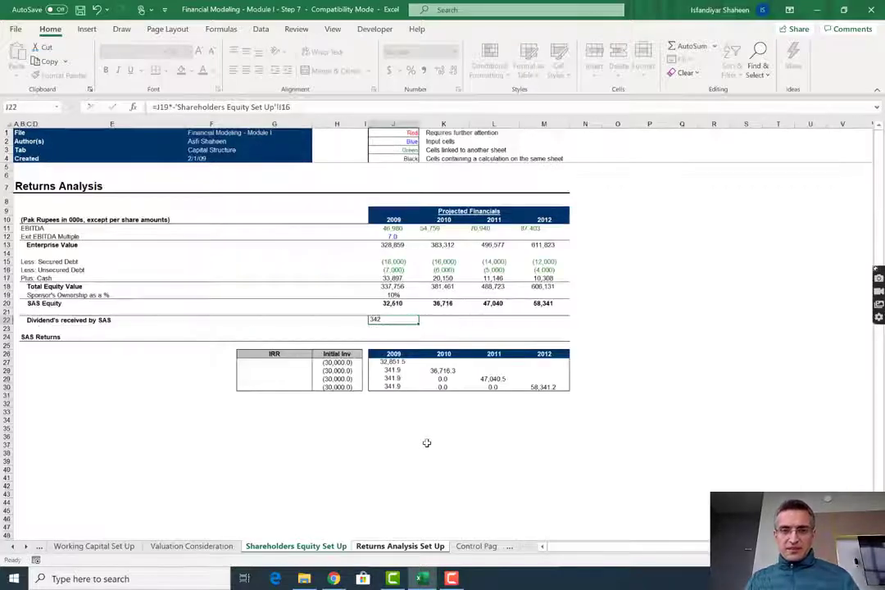
Fill the SAS dividend formula across 2010 to 2012 in row 22, locking its reference to the ownership percentage in J19
key(ctrl+c)
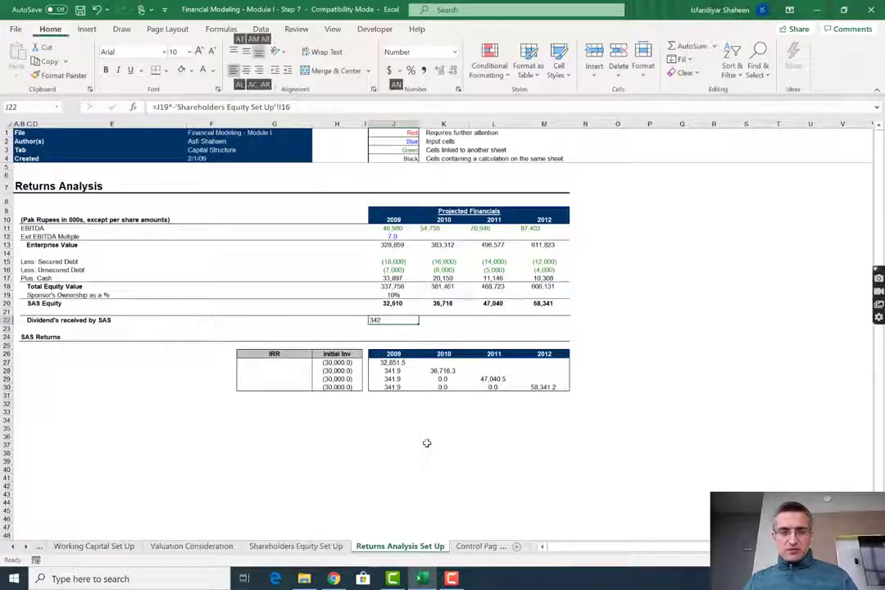
key(shift+Right)
key(shift+Right)
key(shift+Right)
key(ctrl+v)
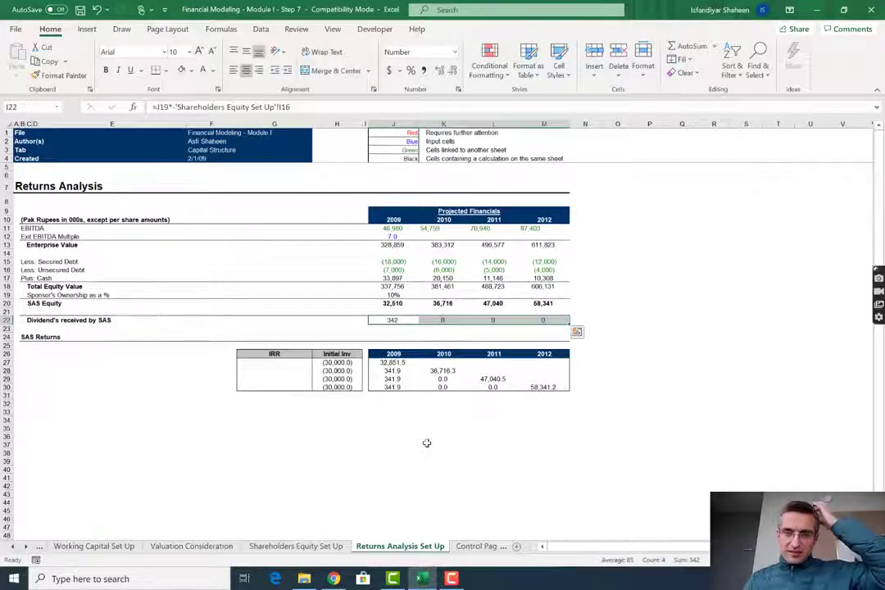
key(F2)
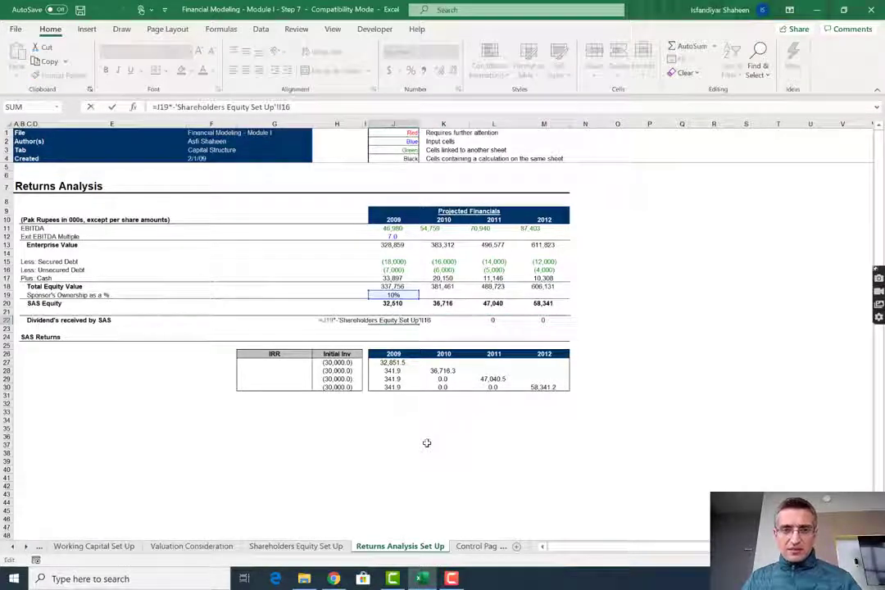
key(Return)
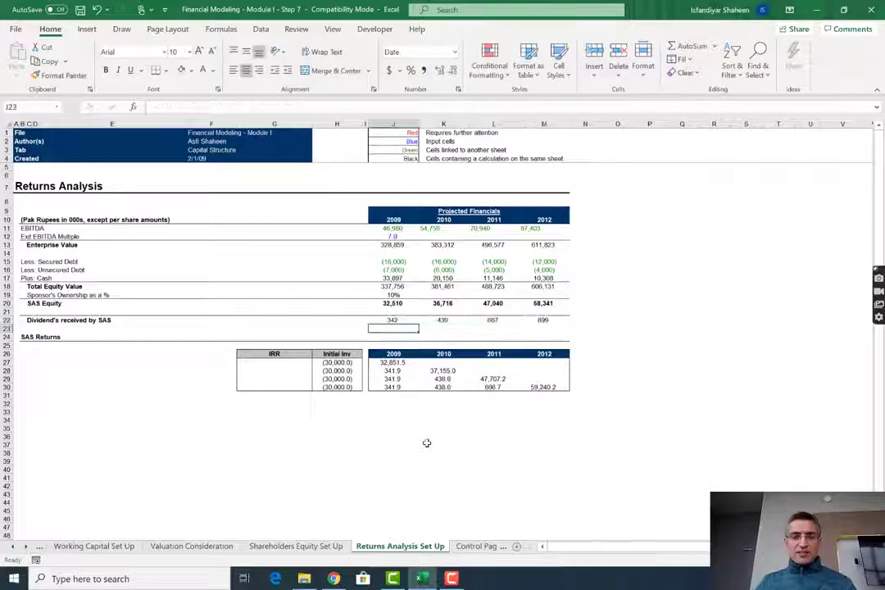
Examine the initial investments and the 2009 to 2012 cash flow formulas in the SAS Returns table
key(Down)
key(Down)
key(Down)
key(Down)
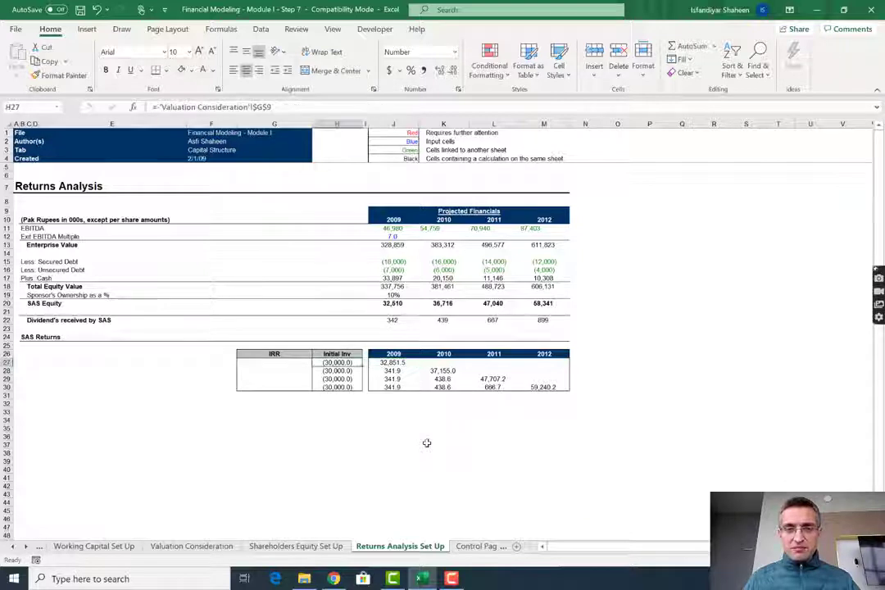
key(Left)
key(Left)
key(Left)
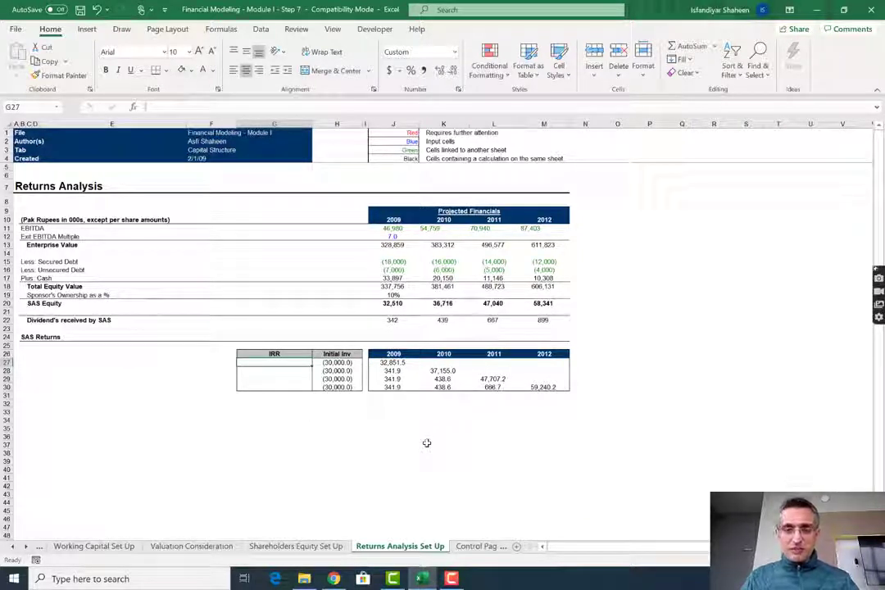
key(Right)
key(Right)
key(Right)
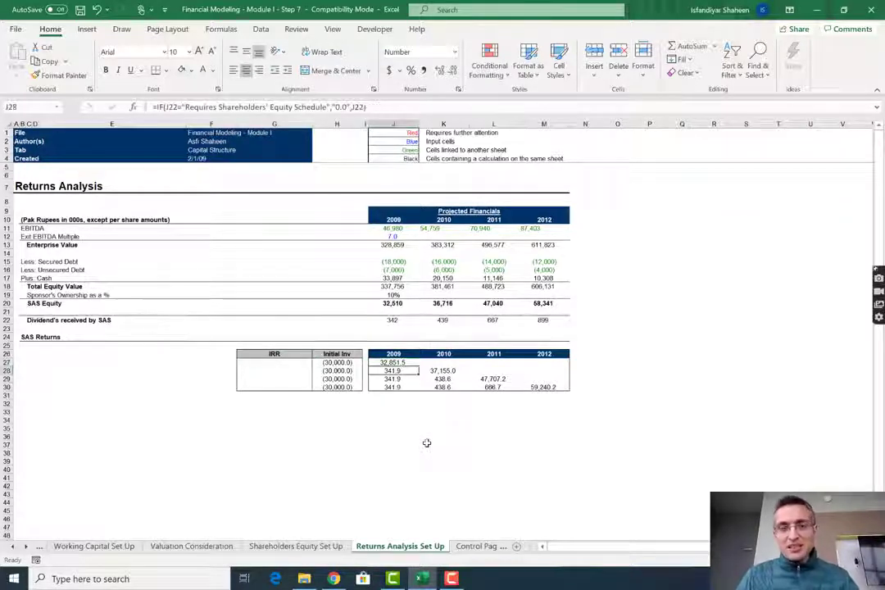
key(Down)
key(Right)
key(Down)
key(Down)
key(Right)
key(Right)
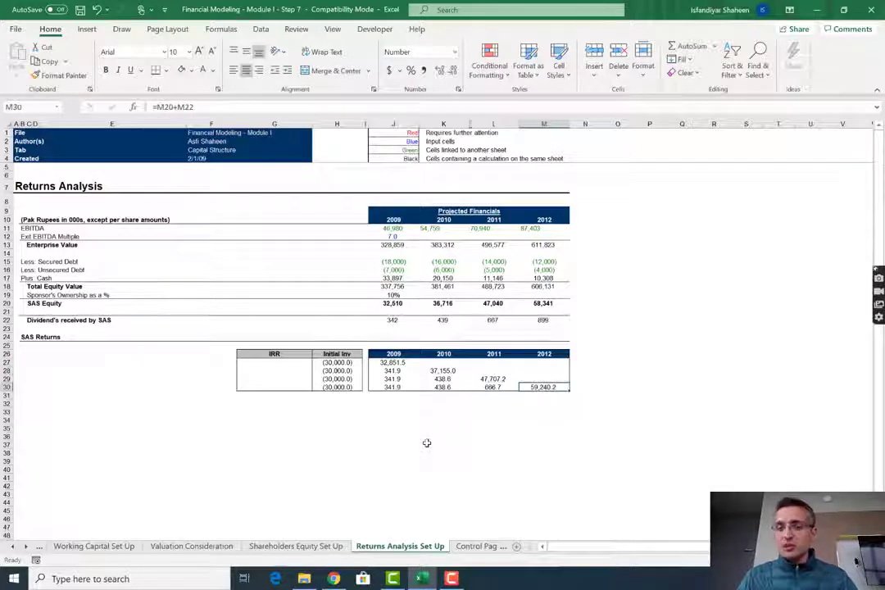
Calculate the first IRR in G27 with the IRR function over cash flows H27:M27
key(Left)
key(Left)
key(Left)
key(Left)
key(Left)
key(Left)
key(Left)
key(Left)
key(Up)
key(Up)
key(Up)
key(Right)
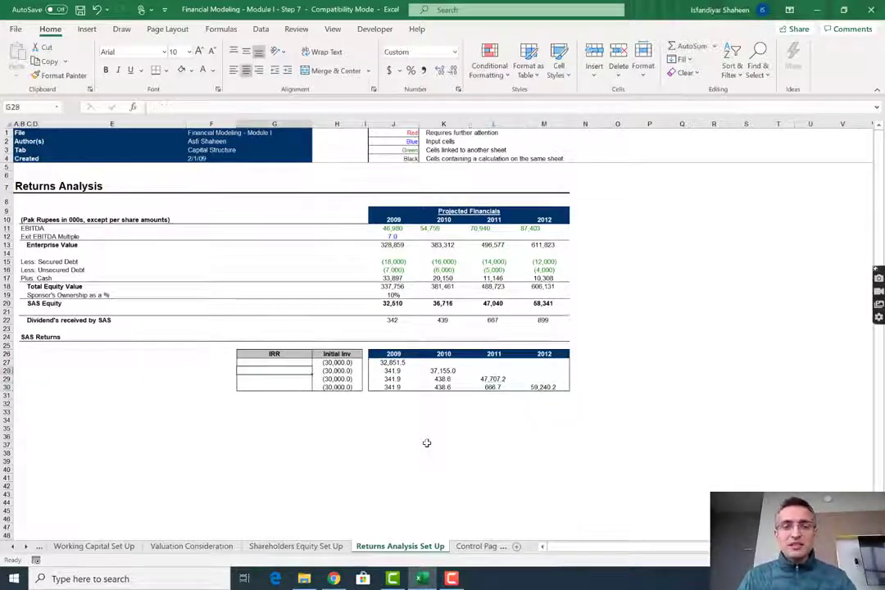
text(=)
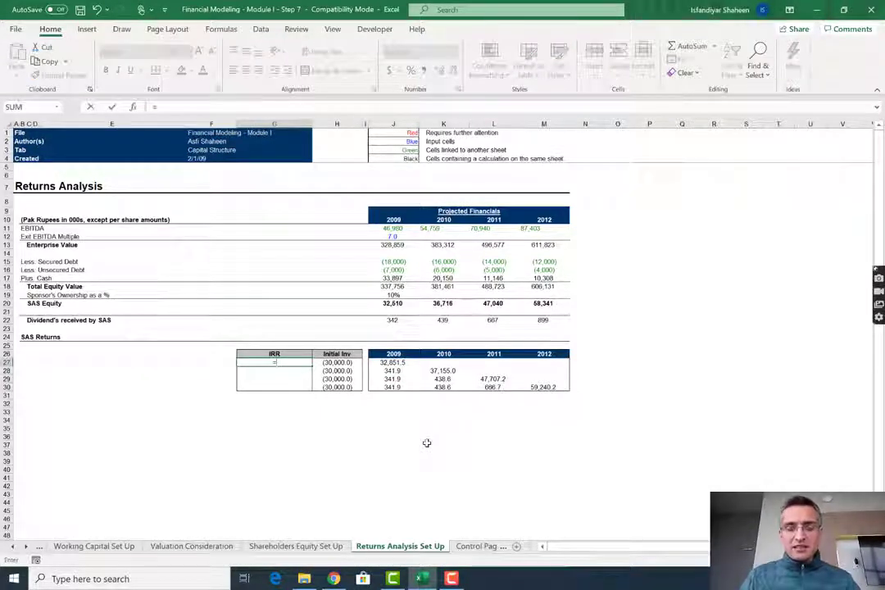
text(irr)
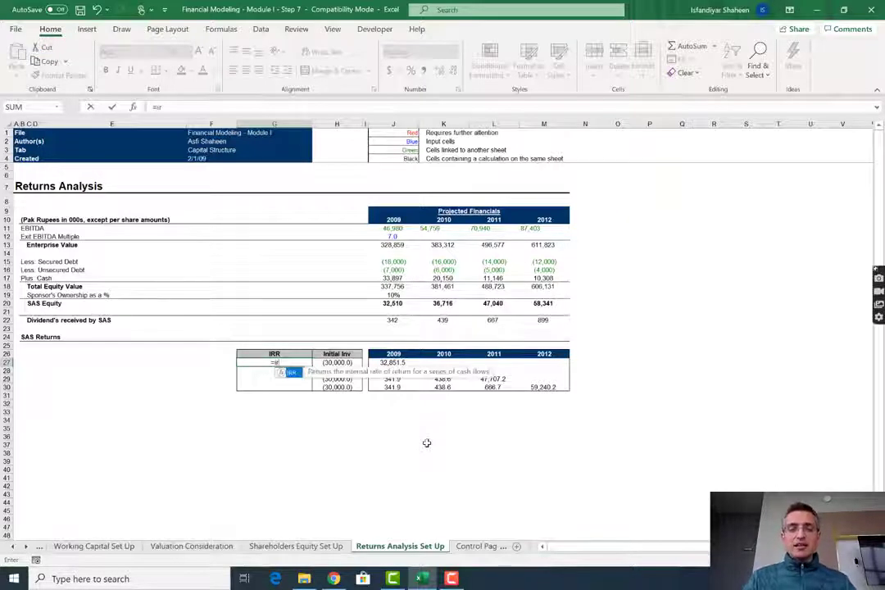
text(()
key(Right)
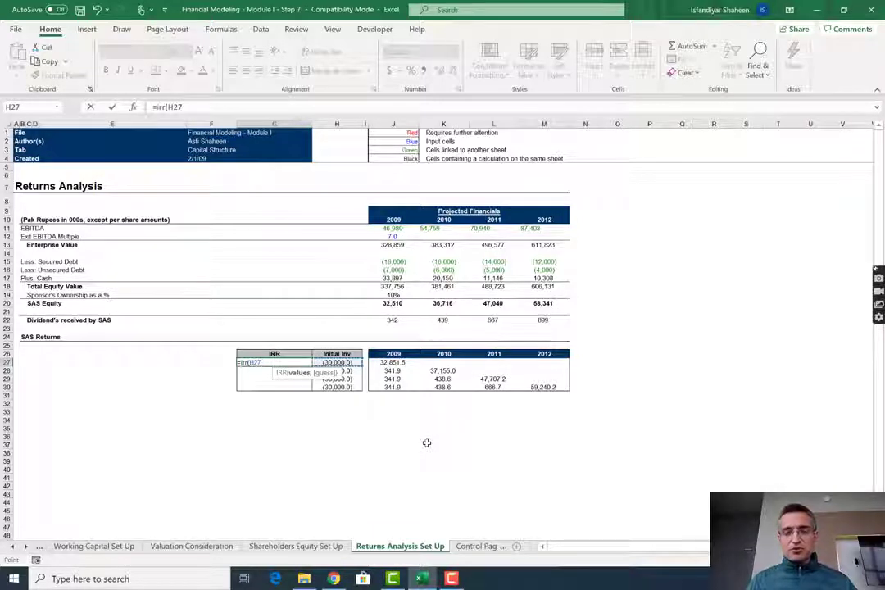
key(shift+Right)
key(shift+Right)
key(shift+Right)
key(shift+Right)
key(shift+Right)
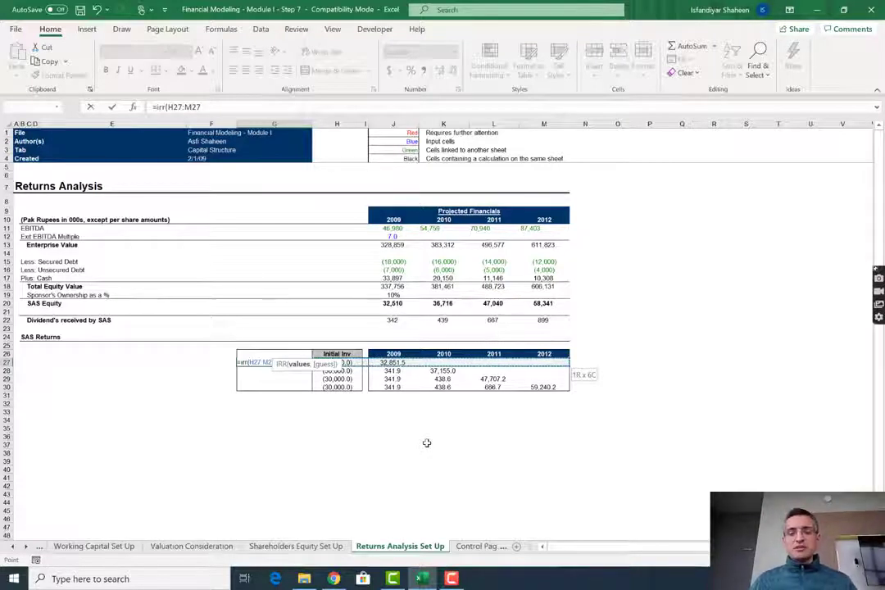
key(ctrl+Return)
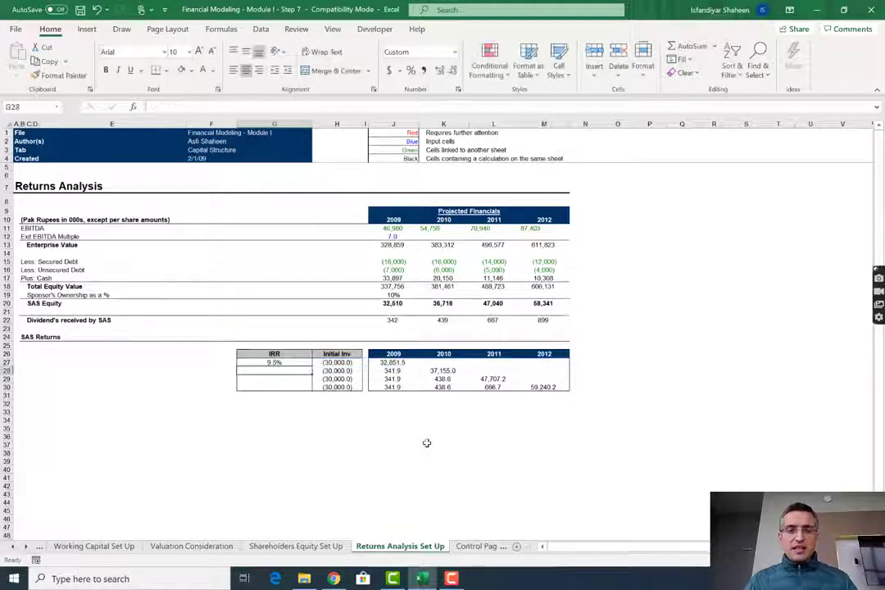
Fill the IRR formula from G27 down through G30
key(ctrl+c)
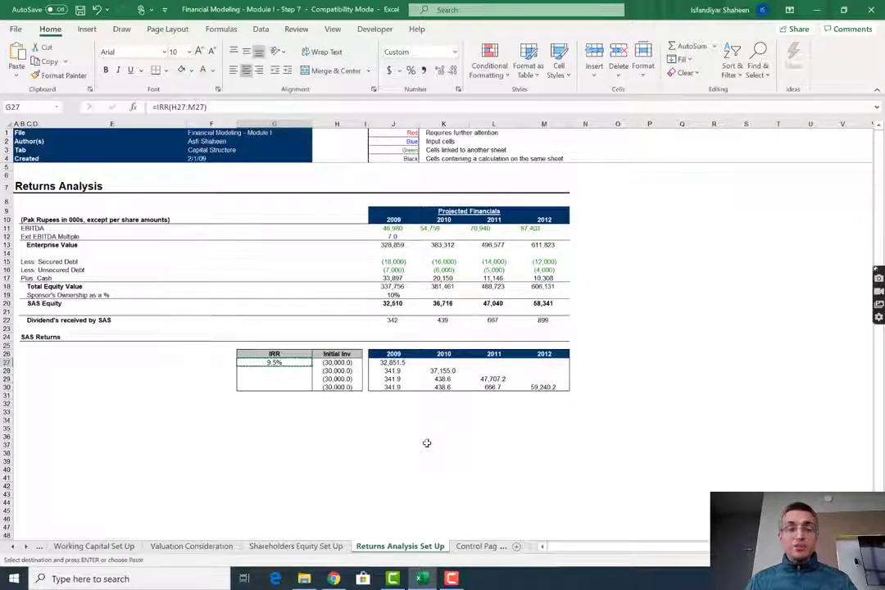
key(Escape)
key(shift+Down)
key(shift+Down)
key(shift+Down)
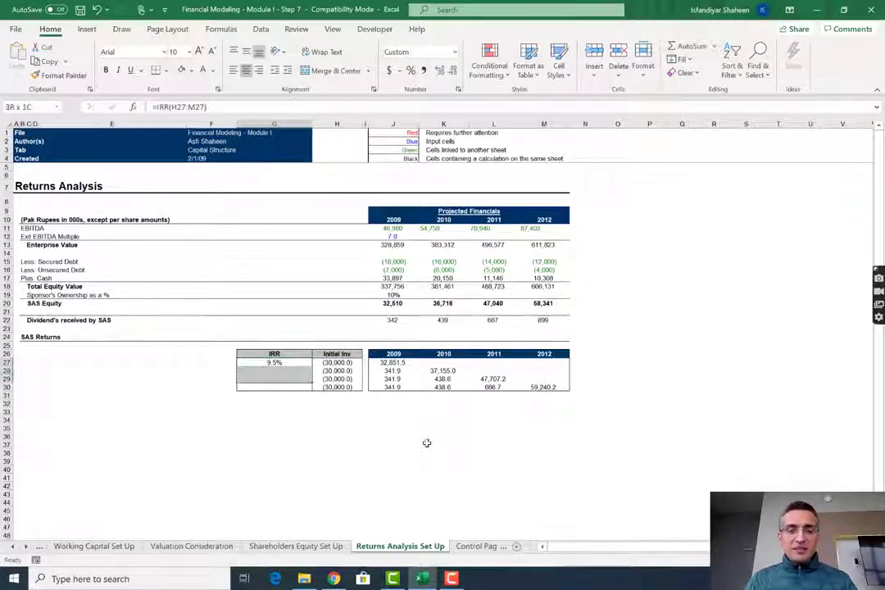
key(ctrl+d)
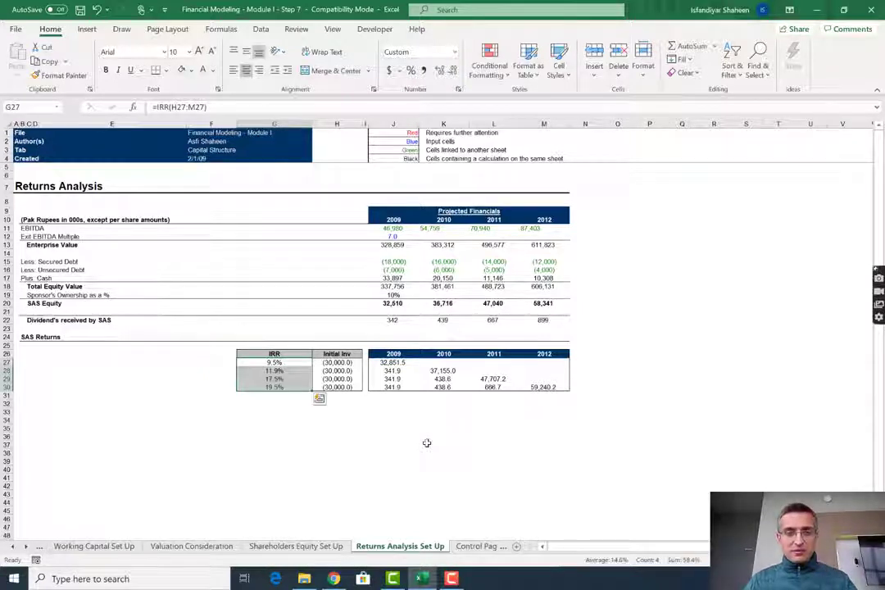
Check the IRR column's cell borders and undo the fill-down of the IRR formula
key(Down)
key(Down)
key(Down)
key(Down)
key(Down)
key(Down)
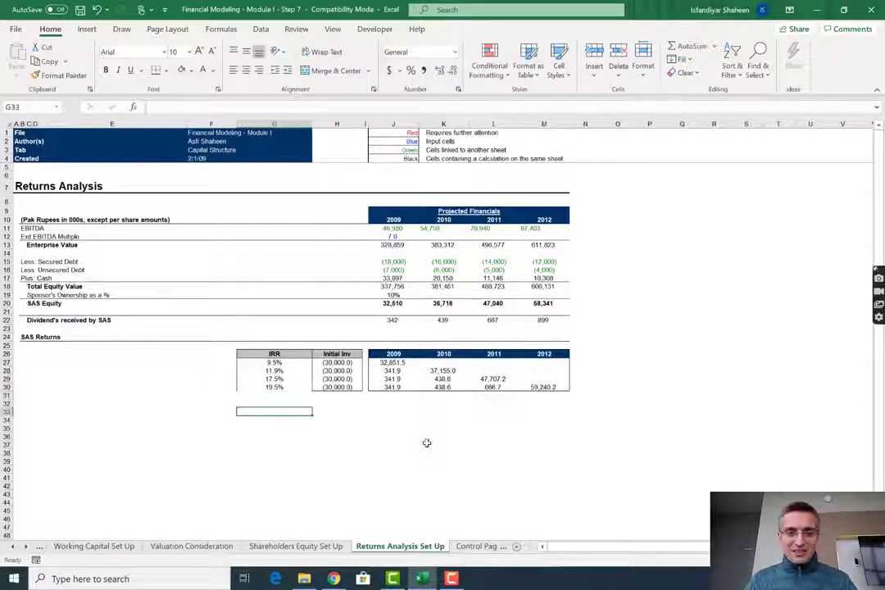
key(Up)
key(Up)
key(Left)
key(Right)
key(Up)
key(Left)
key(Left)
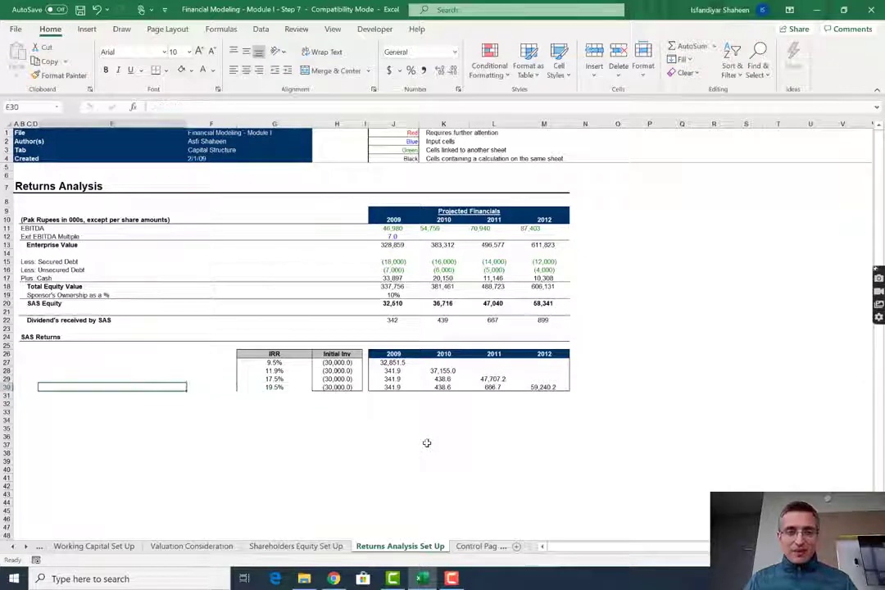
key(Right)
key(Right)
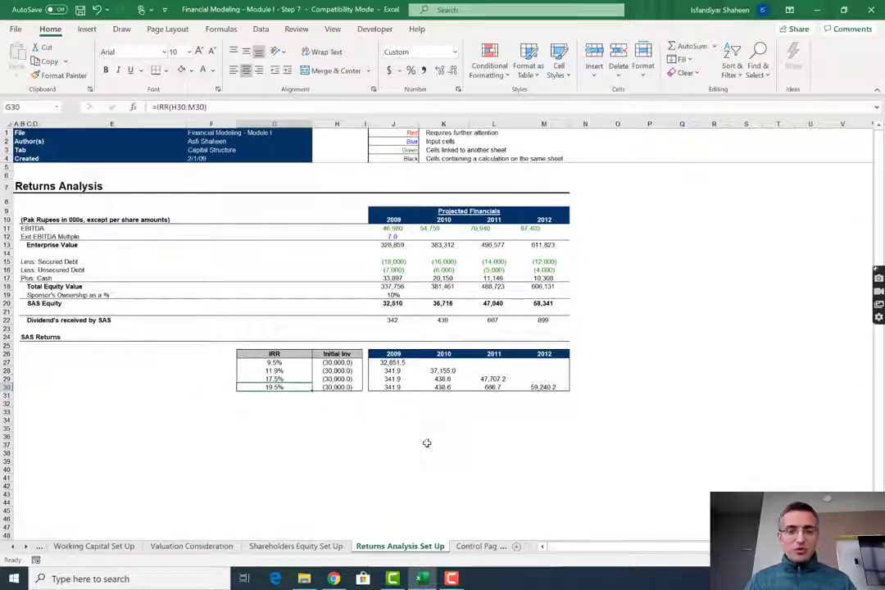
key(ctrl+z)
key(Left)
key(Right)
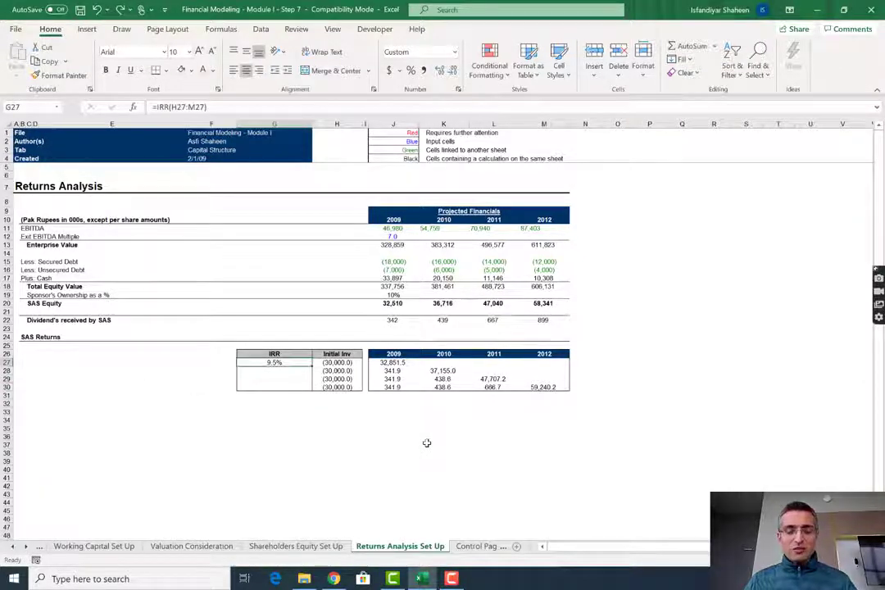
Copy the IRR in G27 and paste only its formula into G28:G30 with Paste Special
key(ctrl+c)
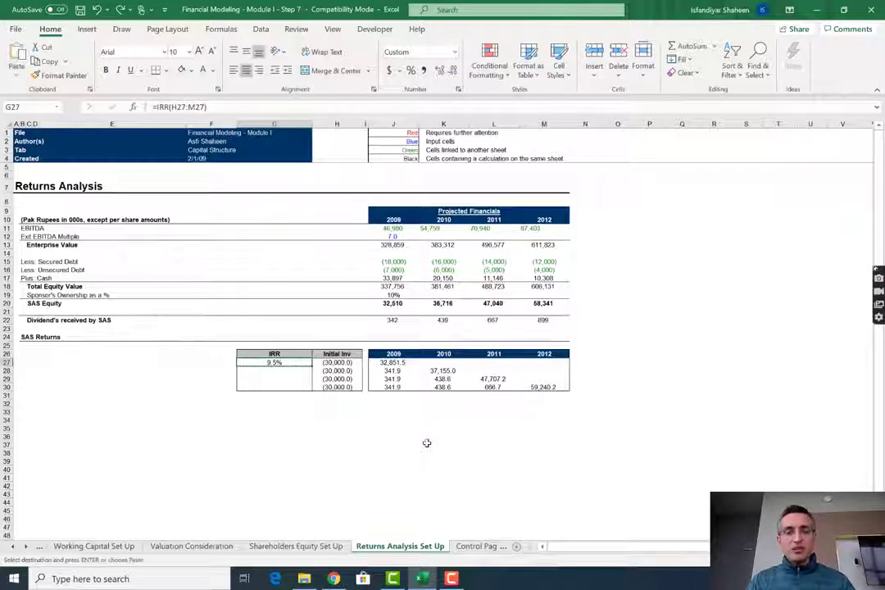
key(Down)
key(shift+Down)
key(shift+Down)
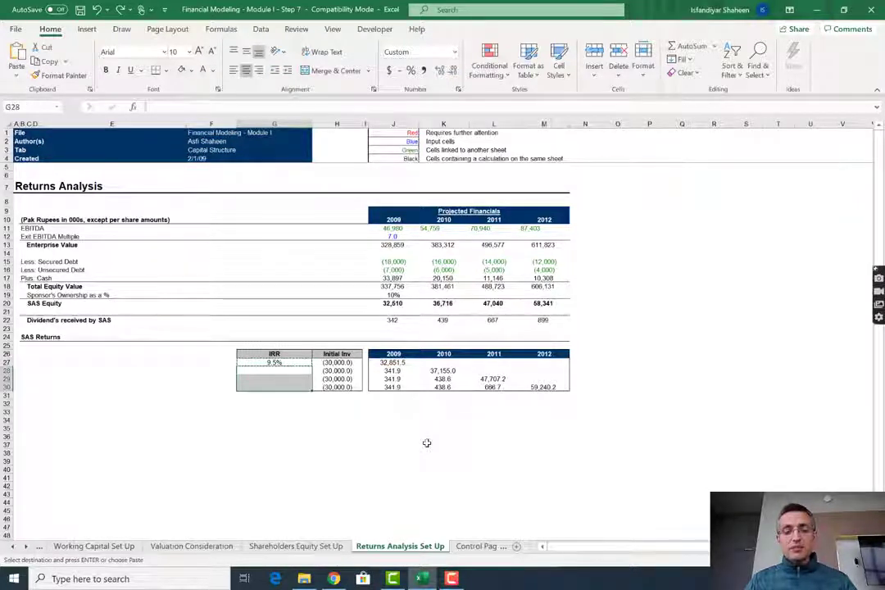
key(alt+e)
key(s)
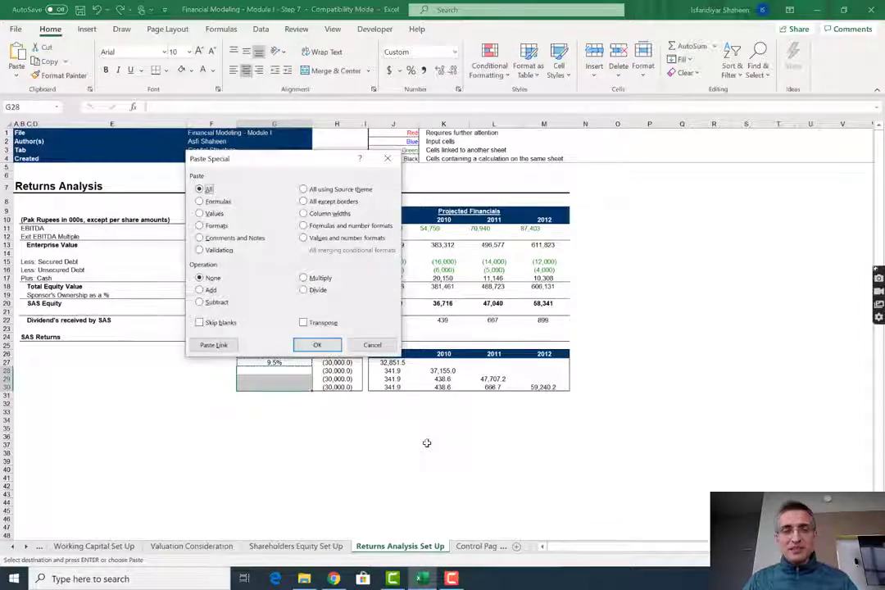
key(f)
key(Return)
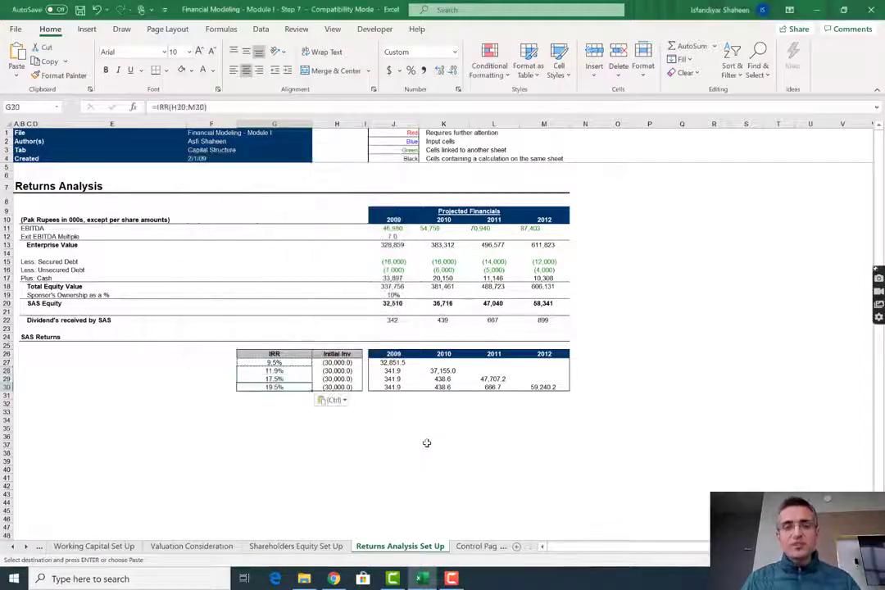
key(Escape)
Try entering 0 in the blank spacer cell I27 before the 2009 cash flow, and undo the entry
key(Up)
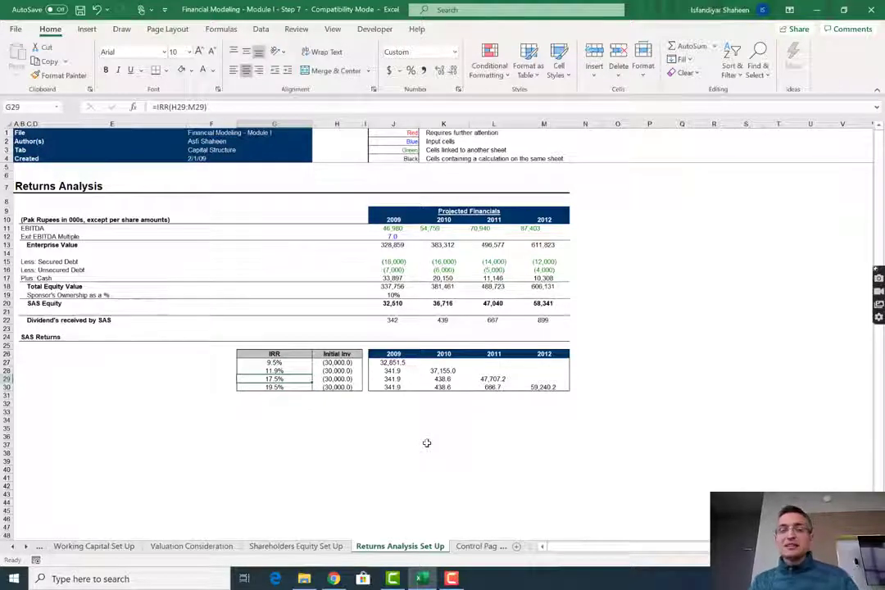
key(Right)
key(Right)
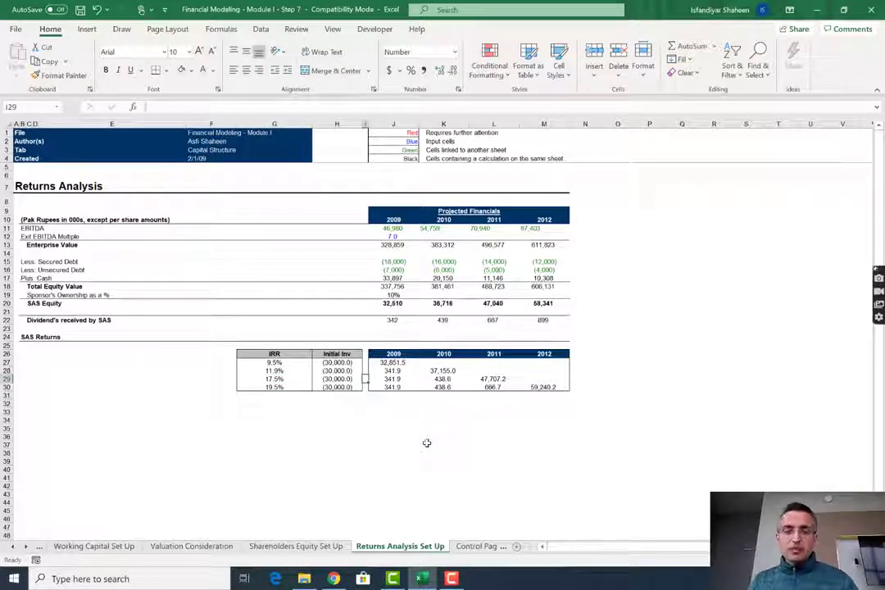
key(Up)
key(Up)
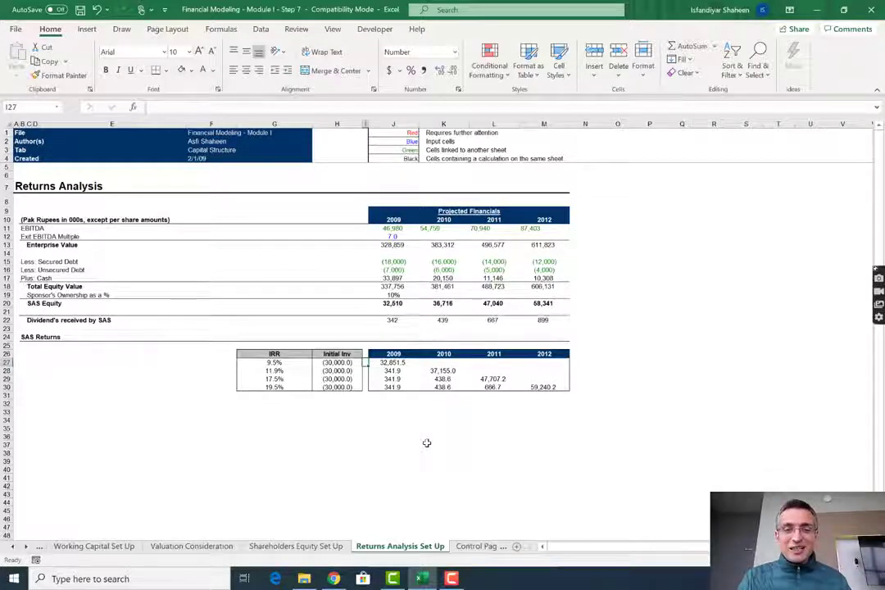
text(0)
key(Return)
key(ctrl+z)
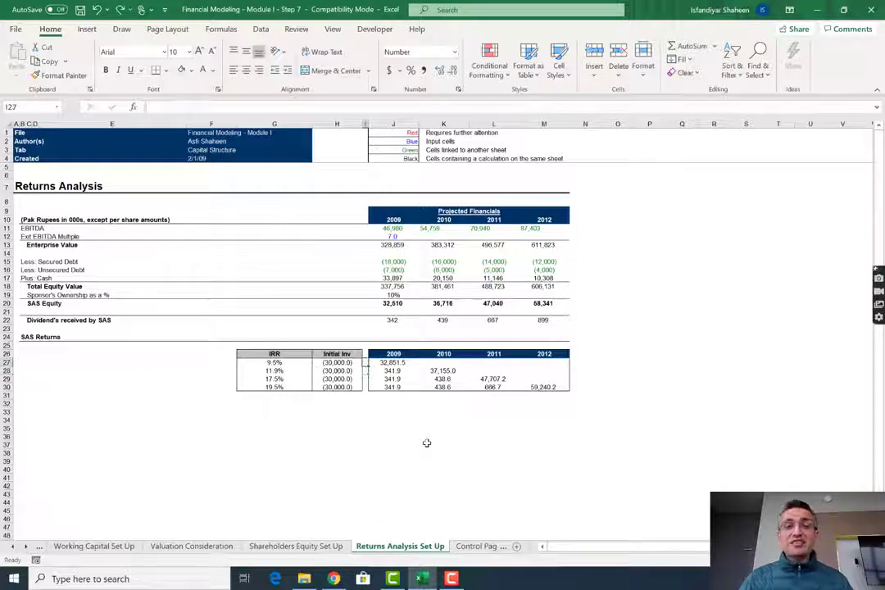
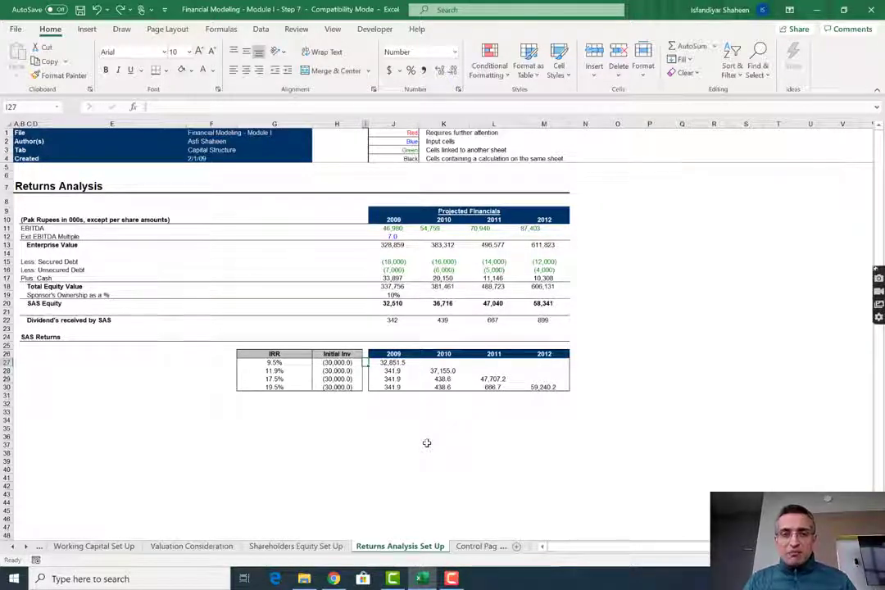
Open the Control Page Set Up sheet and delete the two blue arrows beside the SAS investment amount and offer price rows
key(ctrl+Page_Down)
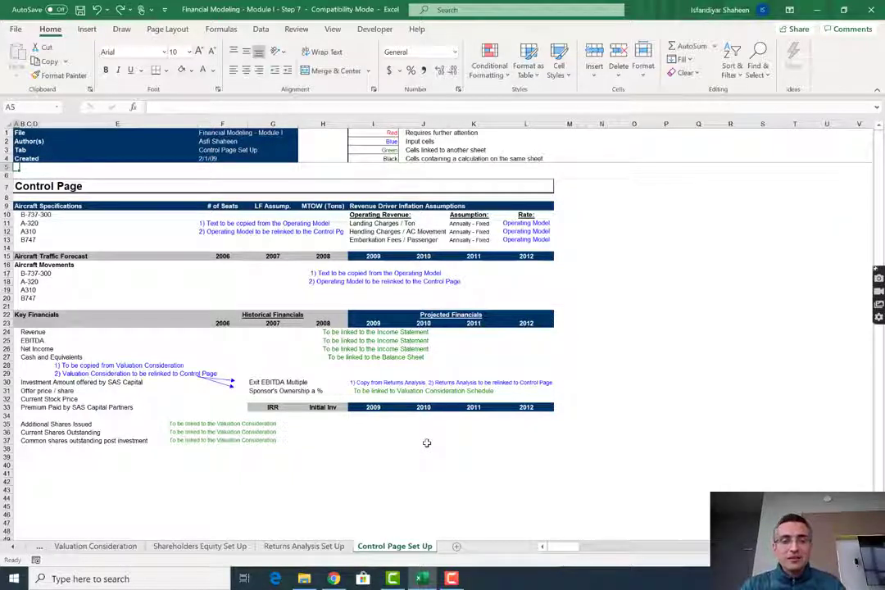
click(231, 382)
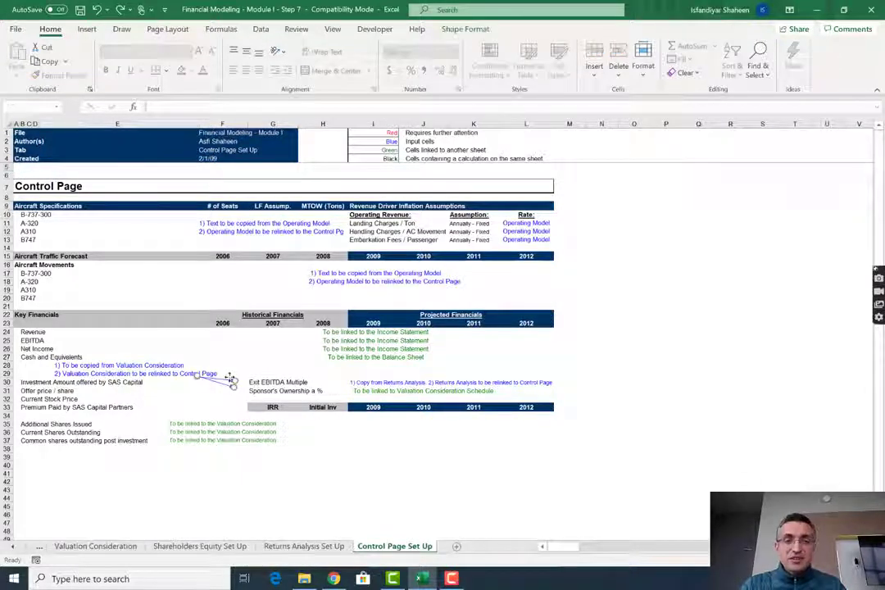
key(Escape)
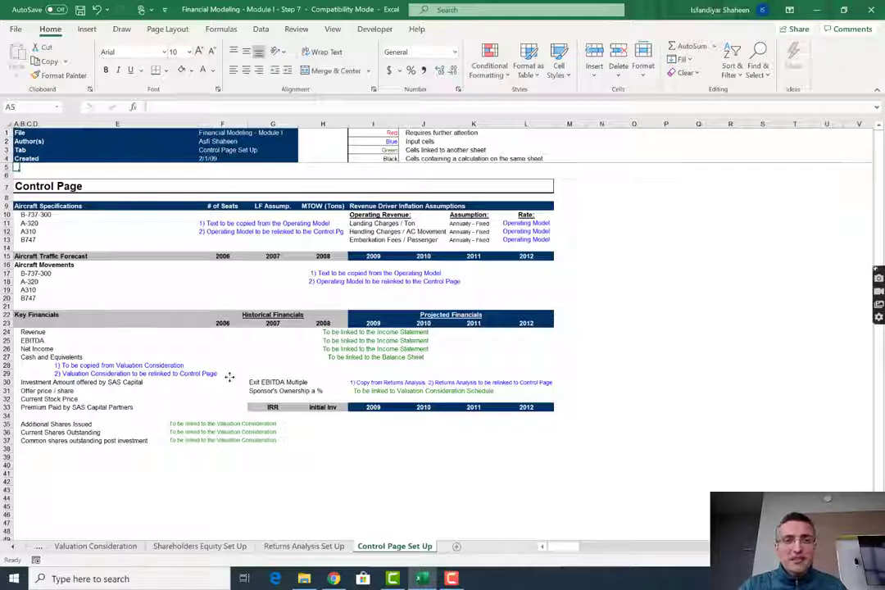
Select F10 on the Control Page as the destination and copy the aircraft specifications F10:H13 from the Operating Model - Step 0 sheet
click(226, 223)
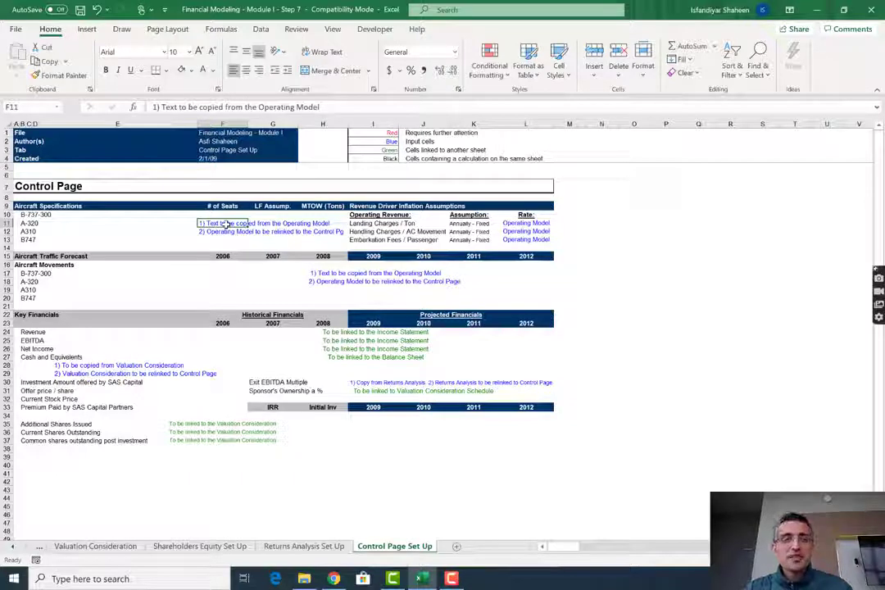
key(Up)
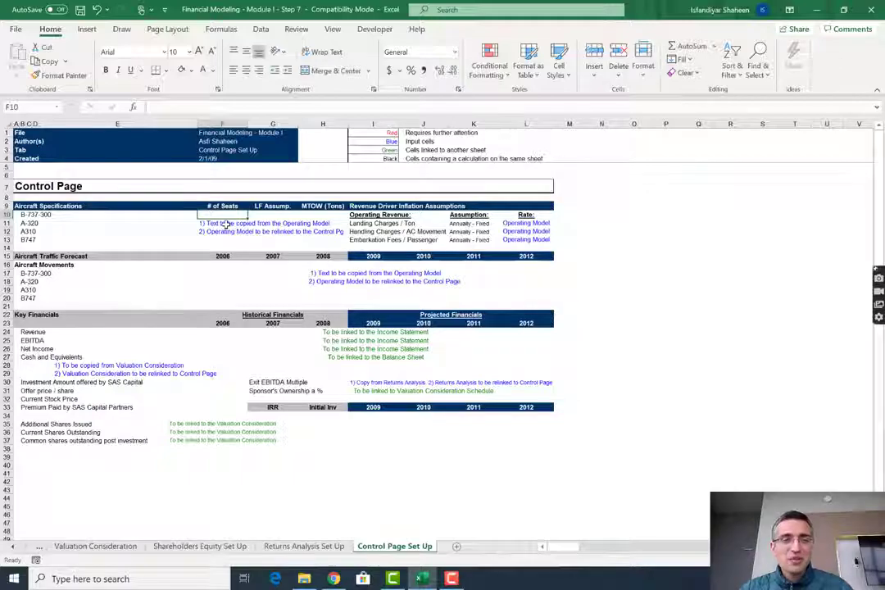
key(ctrl+Page_Up)
key(ctrl+Page_Up)
key(ctrl+Page_Up)
key(ctrl+Page_Up)
key(ctrl+Page_Up)
key(ctrl+Page_Up)
key(ctrl+Page_Up)
key(ctrl+Page_Up)
key(ctrl+Page_Up)
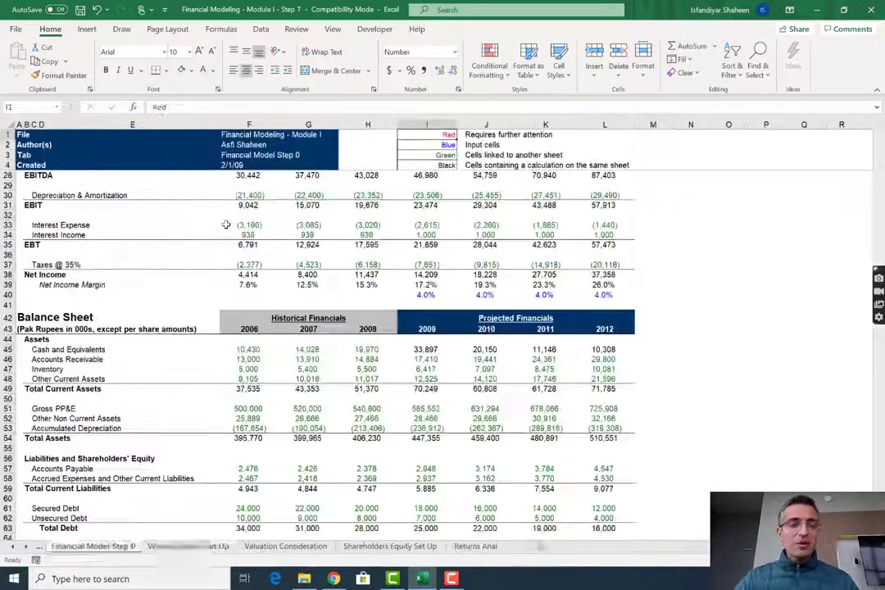
key(ctrl+Page_Up)
key(ctrl+Page_Up)
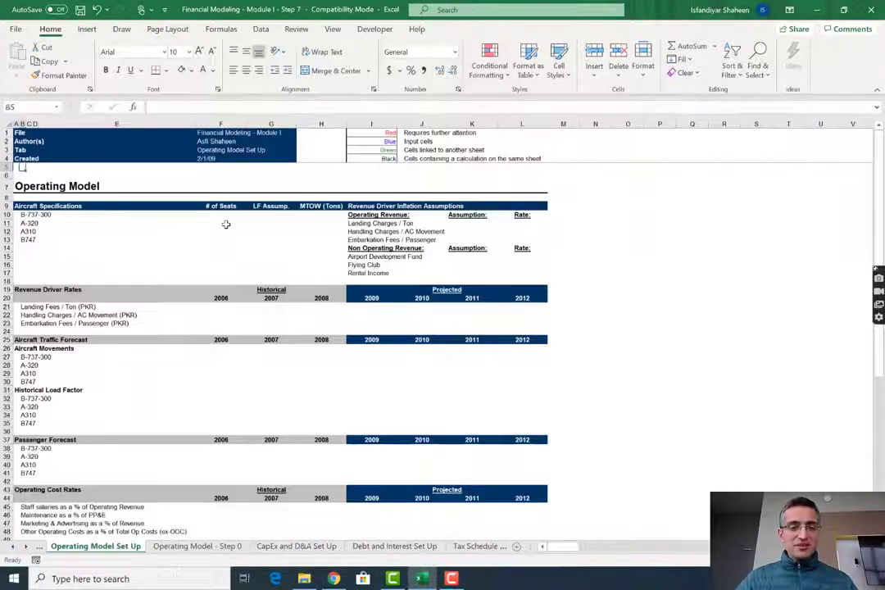
key(ctrl+Page_Down)
key(ctrl+Up)
key(ctrl+Up)
key(ctrl+Up)
key(ctrl+Up)
key(ctrl+Up)
key(ctrl+Up)
key(ctrl+Up)
key(ctrl+Up)
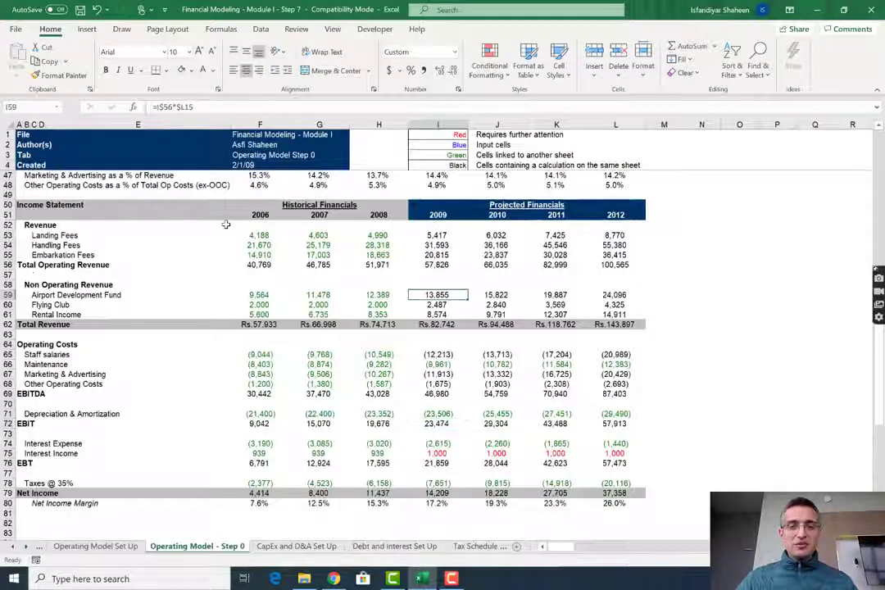
key(Left)
key(Left)
key(Down)
key(Down)
key(Down)
key(Down)
key(Down)
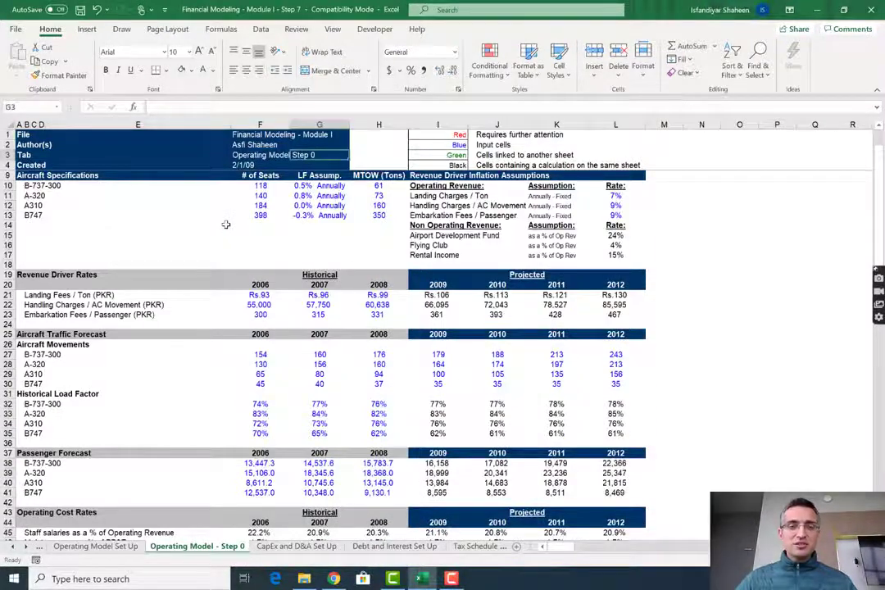
key(Left)
key(Down)
key(Down)
key(Down)
key(Down)
key(shift+Right)
key(shift+Right)
key(shift+Down)
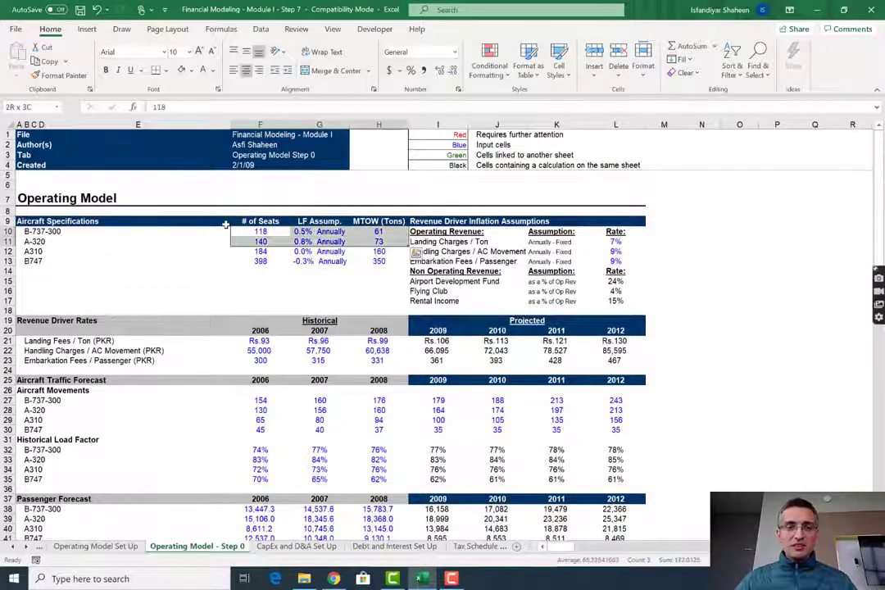
key(shift+Down)
key(shift+Down)
key(ctrl+c)
key(ctrl+q)
key(Escape)
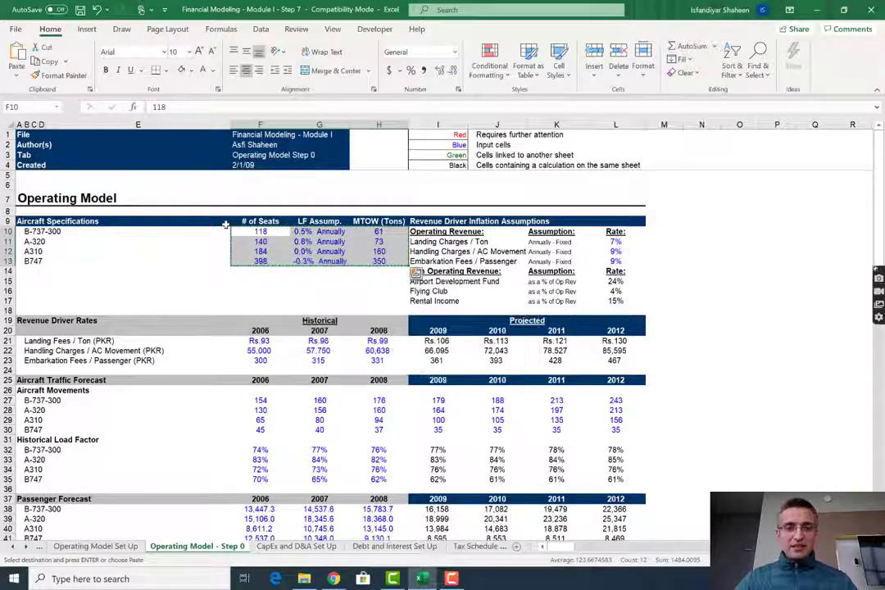
Paste the copied seats, load factor assumptions and MTOW values into F10:H13 of the Control Page Set Up sheet
key(ctrl+Page_Down)
key(ctrl+Page_Down)
key(ctrl+Page_Down)
key(ctrl+Page_Down)
key(ctrl+Page_Down)
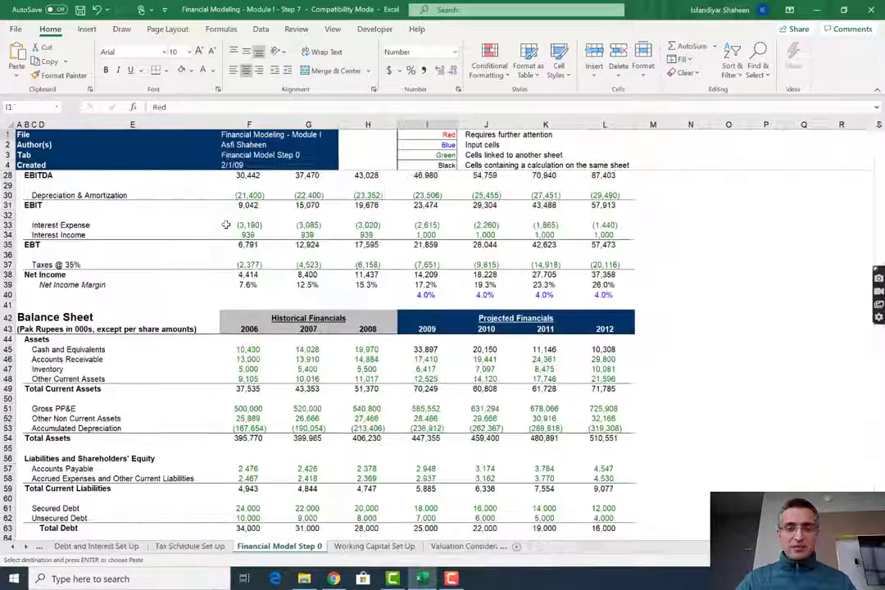
key(ctrl+Page_Down)
key(ctrl+Page_Down)
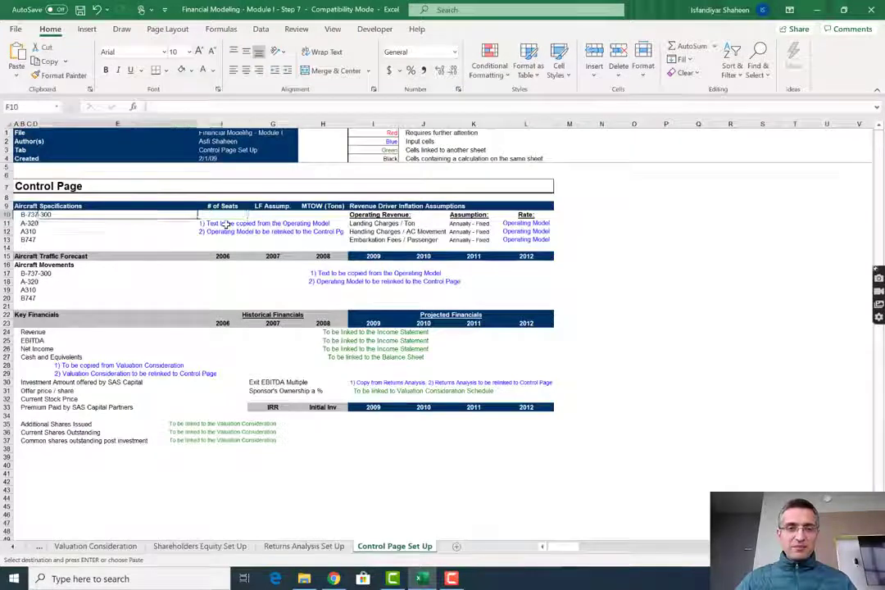
key(ctrl+v)
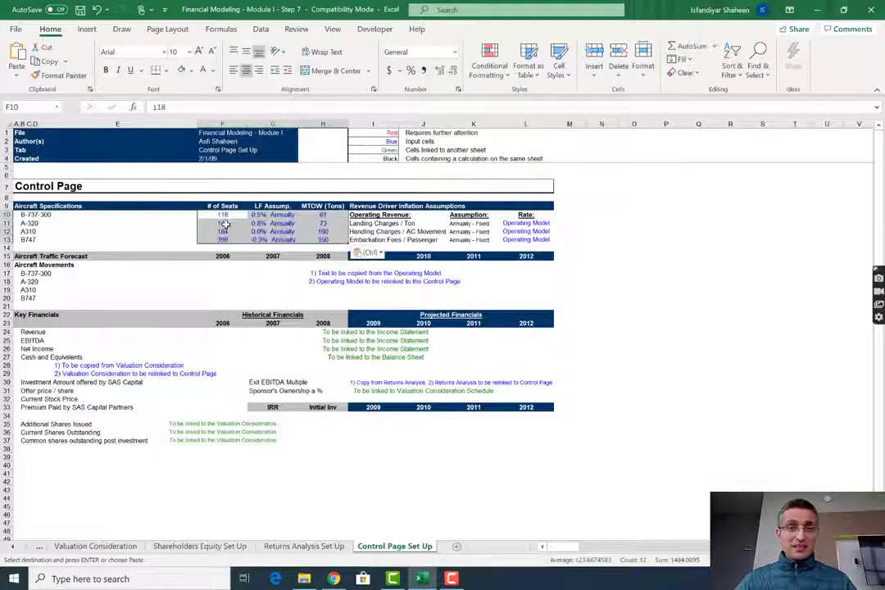
Select L11 on the Control Page as the destination and copy the operating revenue inflation rates L11:L13 from Operating Model - Step 0
key(Right)
key(Down)
key(Down)
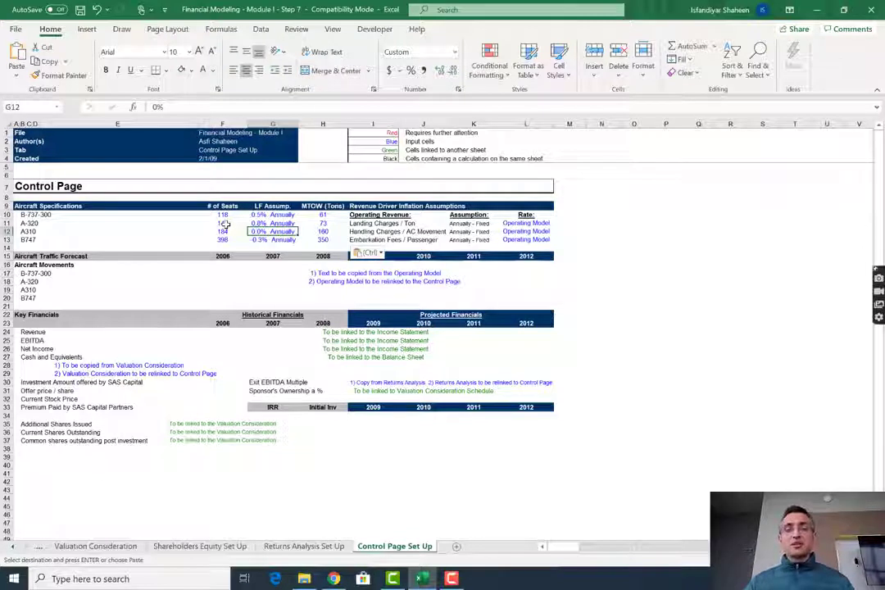
key(Up)
key(Right)
key(Right)
key(Right)
key(Right)
key(Right)
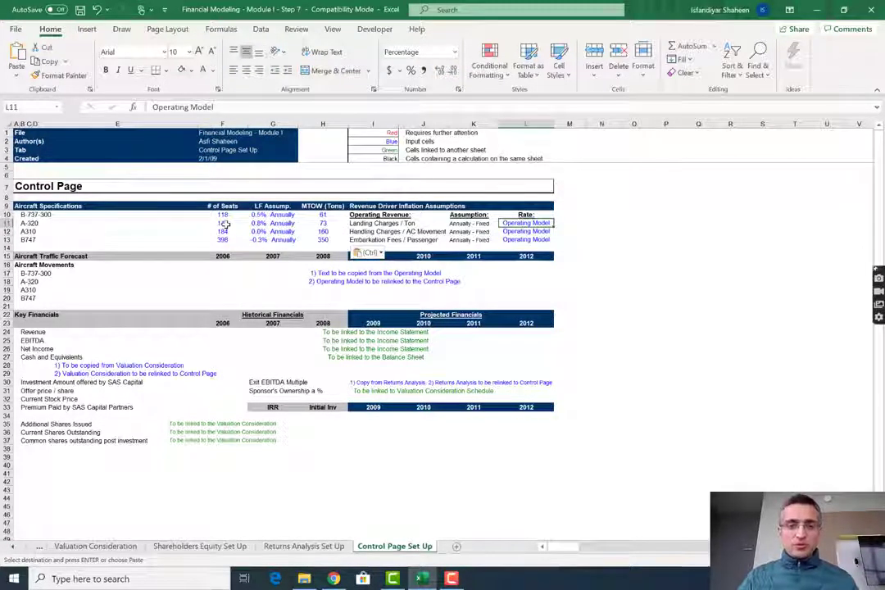
key(ctrl+Page_Up)
key(ctrl+Page_Up)
key(ctrl+Page_Up)
key(ctrl+Page_Up)
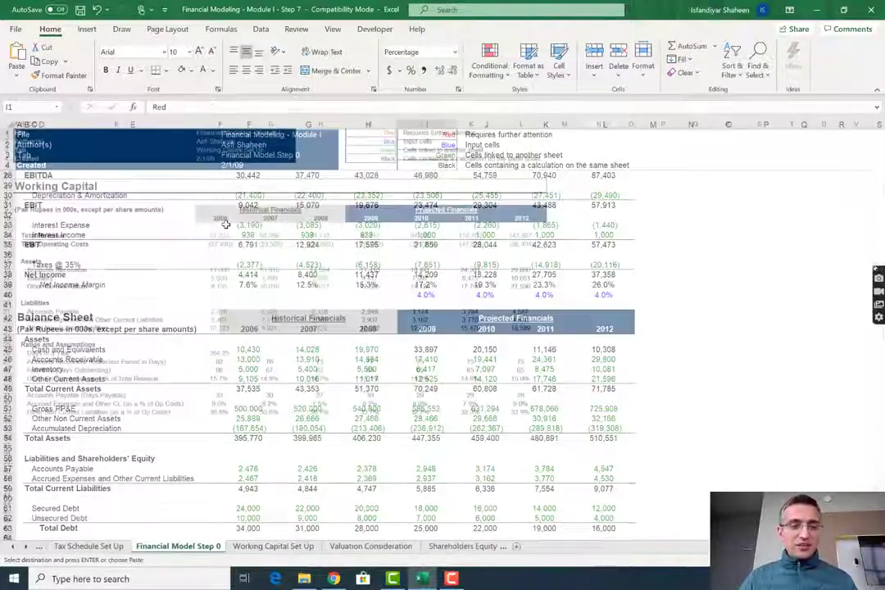
key(ctrl+Page_Up)
key(ctrl+Page_Up)
key(ctrl+Page_Up)
key(ctrl+Page_Up)
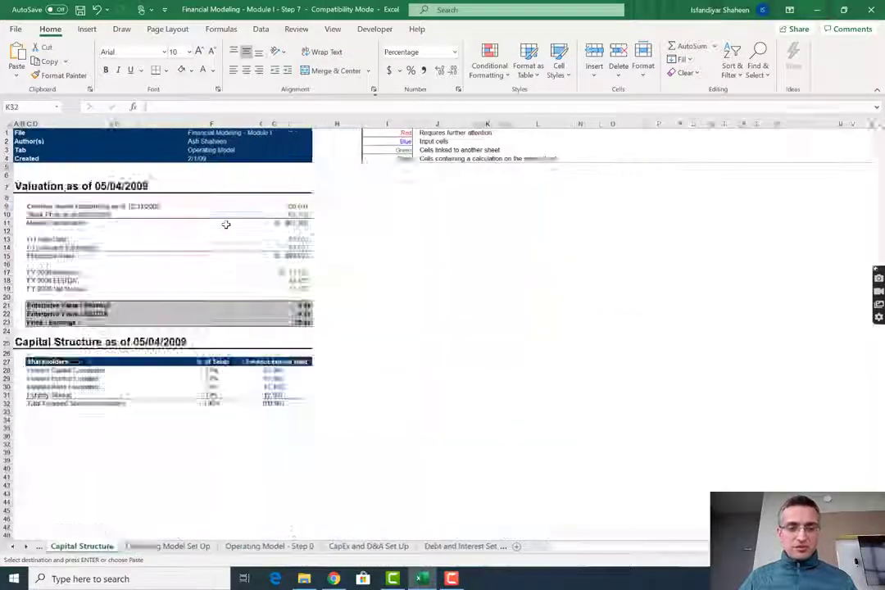
key(ctrl+Page_Down)
key(ctrl+Page_Down)
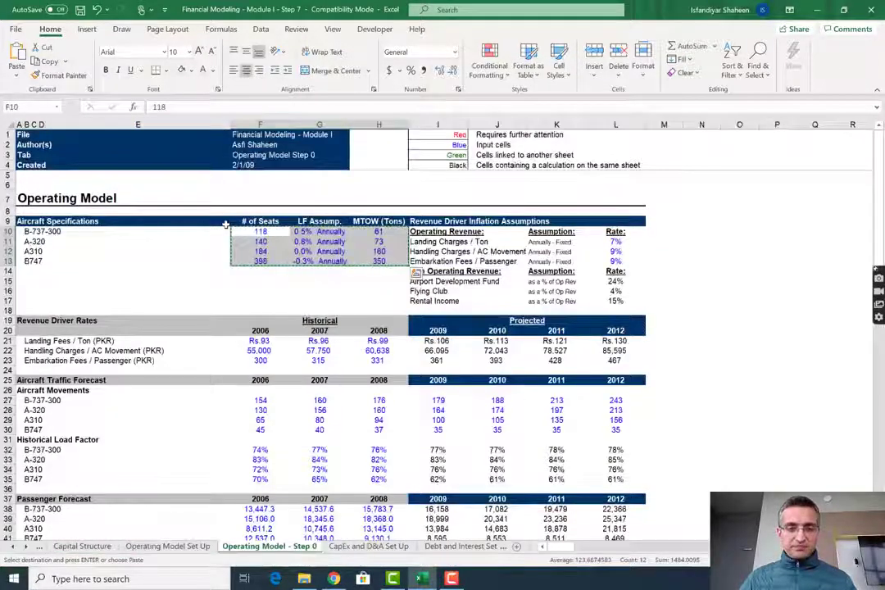
key(Right)
key(Right)
key(Right)
key(Right)
key(Right)
key(Right)
key(Right)
key(Down)
key(Left)
key(Left)
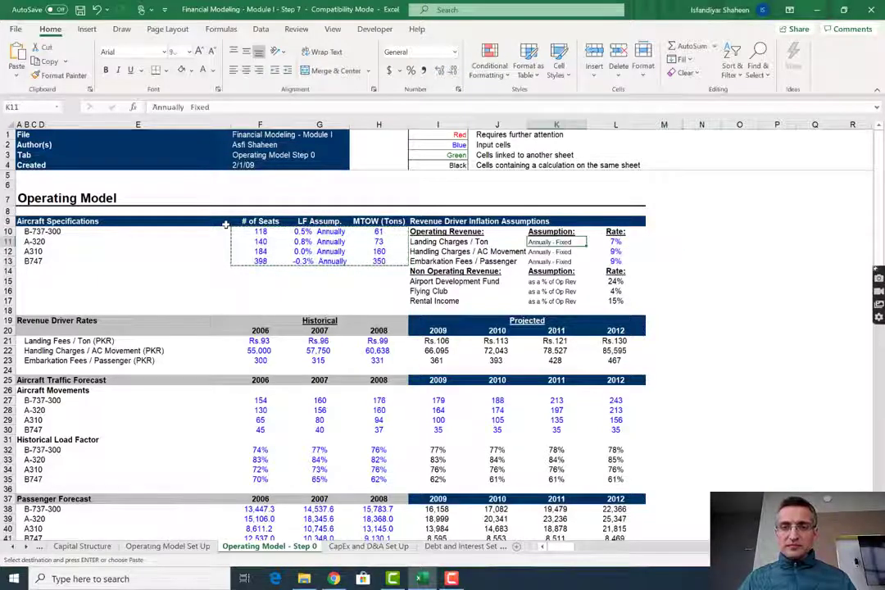
key(Right)
key(shift+Down)
key(shift+Down)
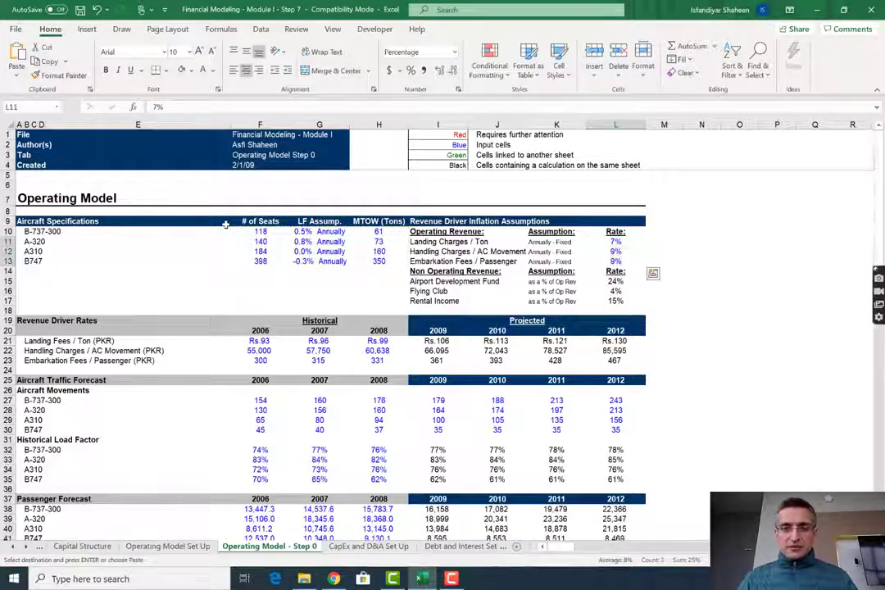
Paste the copied inflation rates over the placeholder text in L11:L13 of the Control Page Set Up sheet
key(ctrl+Page_Down)
key(ctrl+Page_Down)
key(ctrl+Page_Down)
key(ctrl+Page_Down)
key(ctrl+Page_Down)
key(ctrl+Page_Down)
key(ctrl+Page_Down)
key(ctrl+Page_Down)
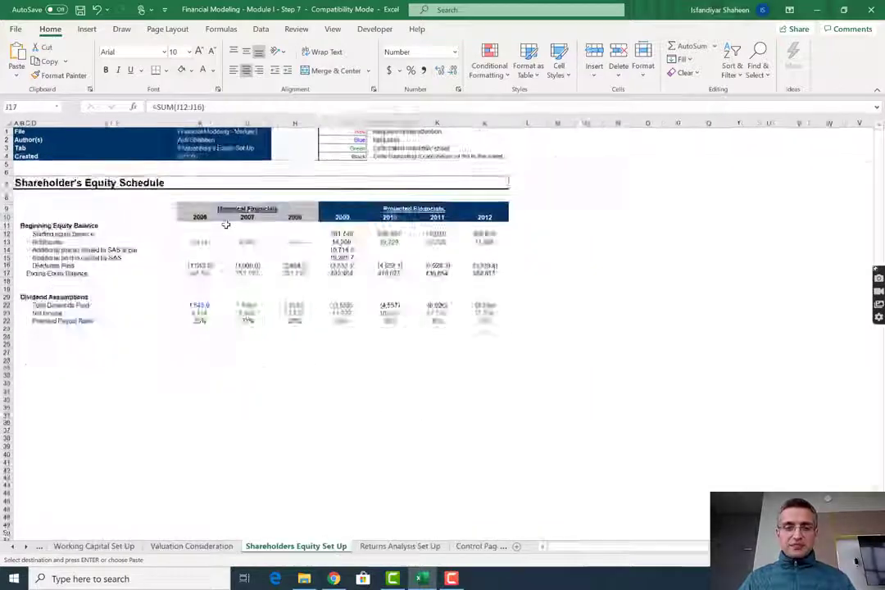
key(ctrl+Page_Down)
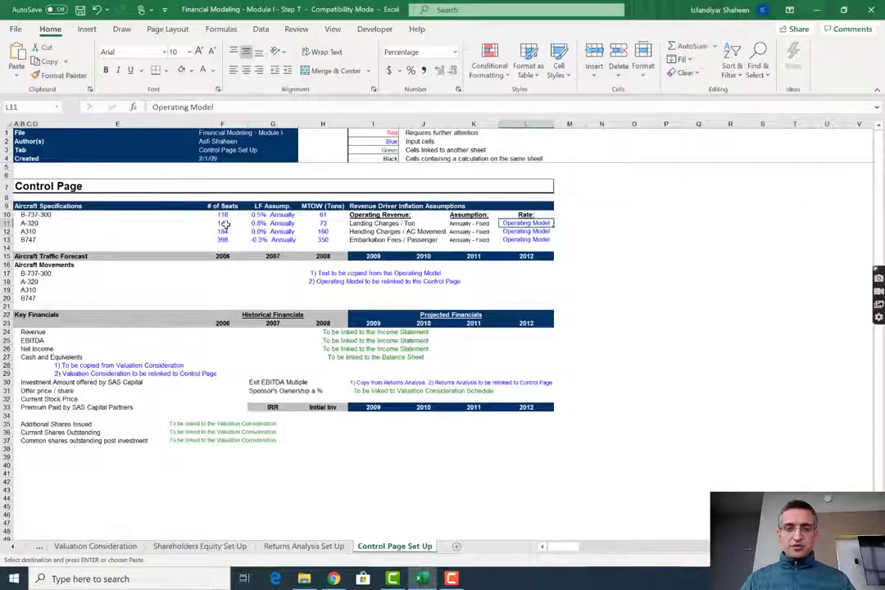
key(ctrl+v)
Select F17 on the Control Page as the destination and copy the 2006–2012 aircraft movements F27:L30 from Operating Model - Step 0
key(Down)
key(Down)
key(Down)
key(Down)
key(Down)
key(Down)
key(Down)
key(Down)
key(Down)
key(Left)
key(Left)
key(Left)
key(Left)
key(Left)
key(Up)
key(Up)
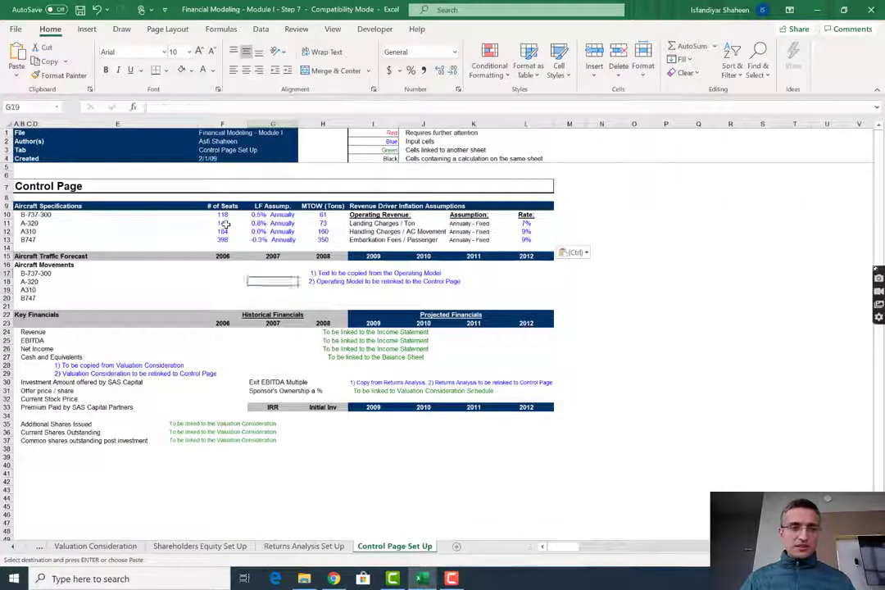
key(Up)
key(ctrl+Page_Up)
key(ctrl+Page_Up)
key(ctrl+Page_Up)
key(ctrl+Page_Up)
key(ctrl+Page_Up)
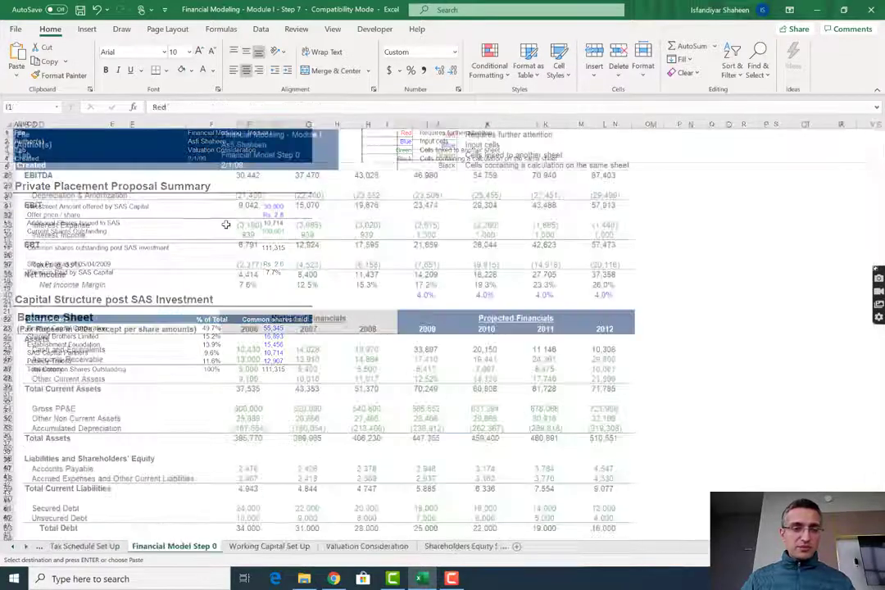
key(ctrl+Page_Up)
key(ctrl+Page_Up)
key(ctrl+Page_Up)
key(ctrl+Page_Up)
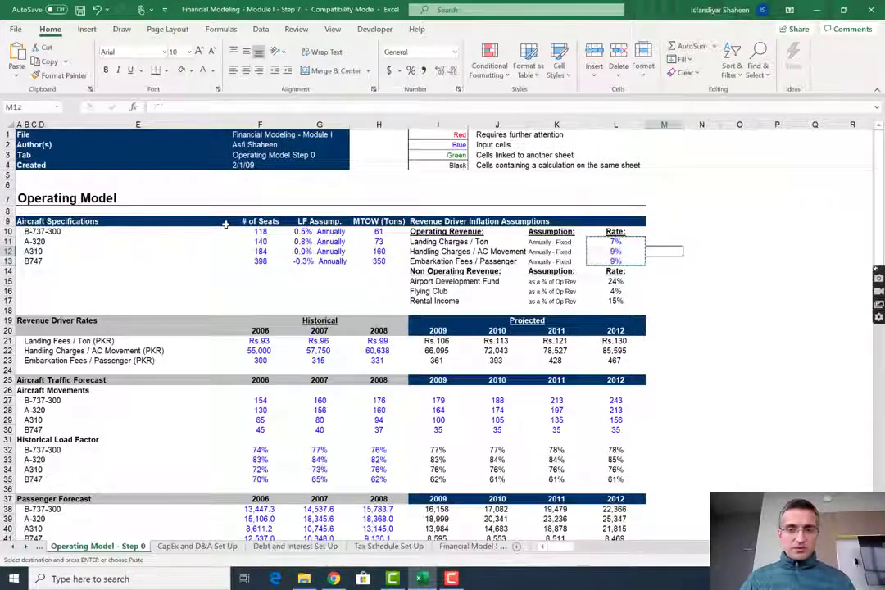
key(Down)
key(Down)
key(Down)
key(Down)
key(Down)
key(Down)
key(Down)
key(Down)
key(Down)
key(Down)
key(Down)
key(Down)
key(Down)
key(Down)
key(Down)
key(Left)
key(Left)
key(Left)
key(Left)
key(Left)
key(Left)
key(Left)
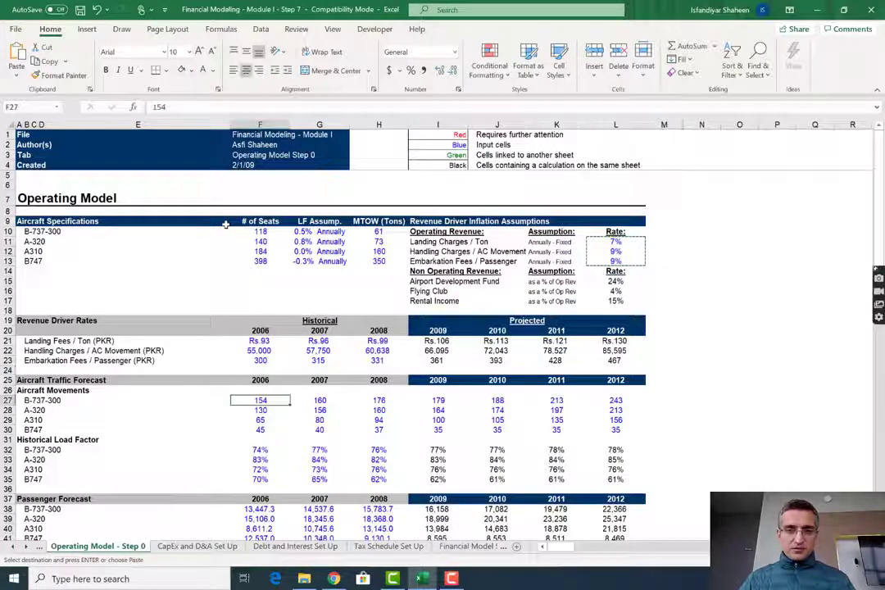
key(ctrl+shift+Right)
key(ctrl+shift+Down)
key(ctrl+c)
key(Down)
Paste the copied aircraft movements into the Control Page's traffic forecast starting at F17, and move down to the Key Financials section
key(ctrl+Page_Down)
key(ctrl+Page_Down)
key(ctrl+Page_Down)
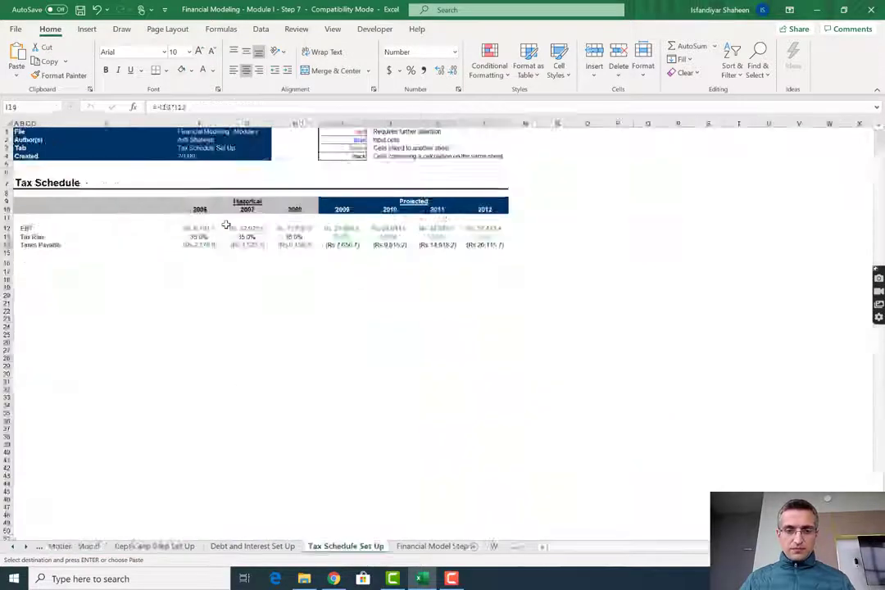
key(ctrl+Page_Down)
key(ctrl+Page_Down)
key(ctrl+Page_Down)
key(ctrl+Page_Down)
key(ctrl+Page_Down)
key(ctrl+Page_Down)
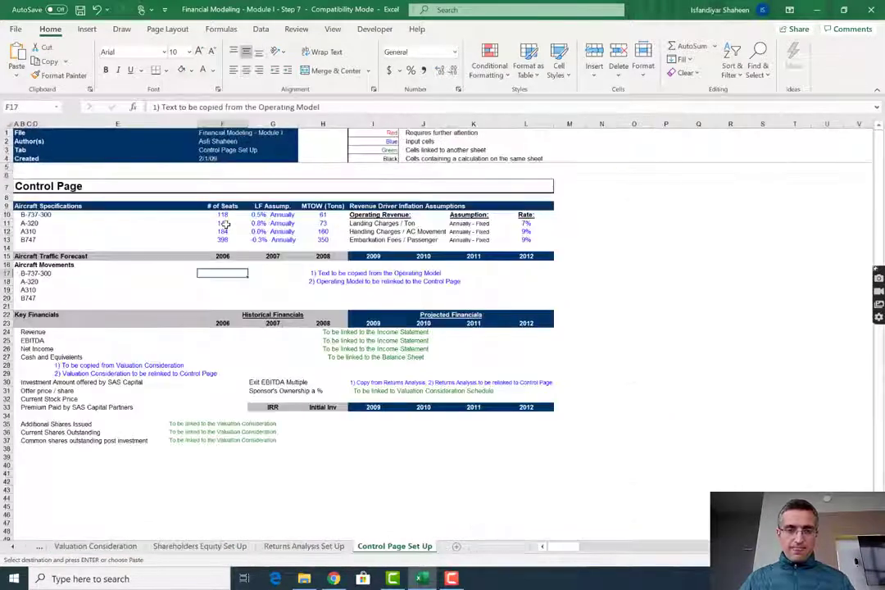
key(ctrl+v)
key(Down)
key(Down)
key(Down)
key(Down)
key(Down)
key(Down)
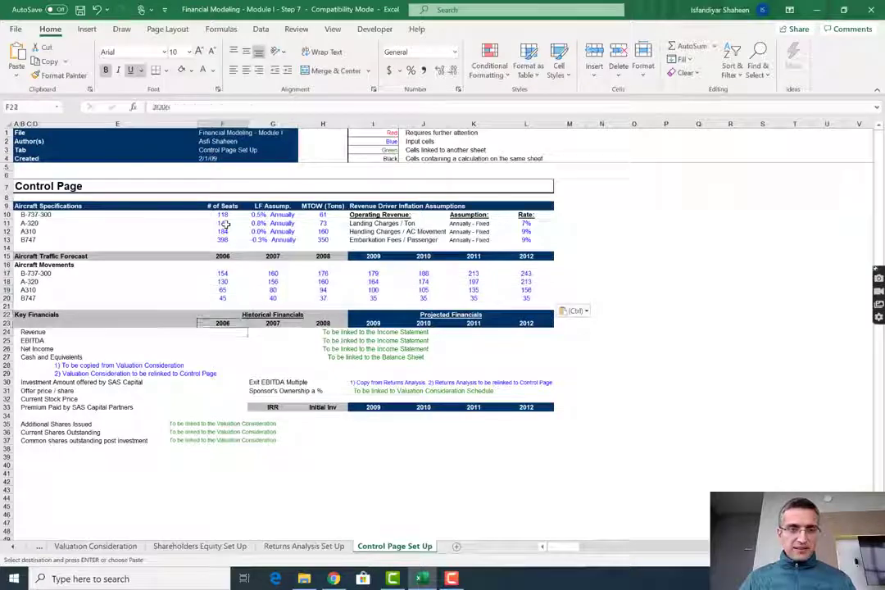
Look through the workbook's sheets for the income statement in Financial Model Step 0
key(Down)
key(ctrl+Page_Up)
key(ctrl+Page_Up)
key(ctrl+Page_Up)
key(ctrl+Page_Up)
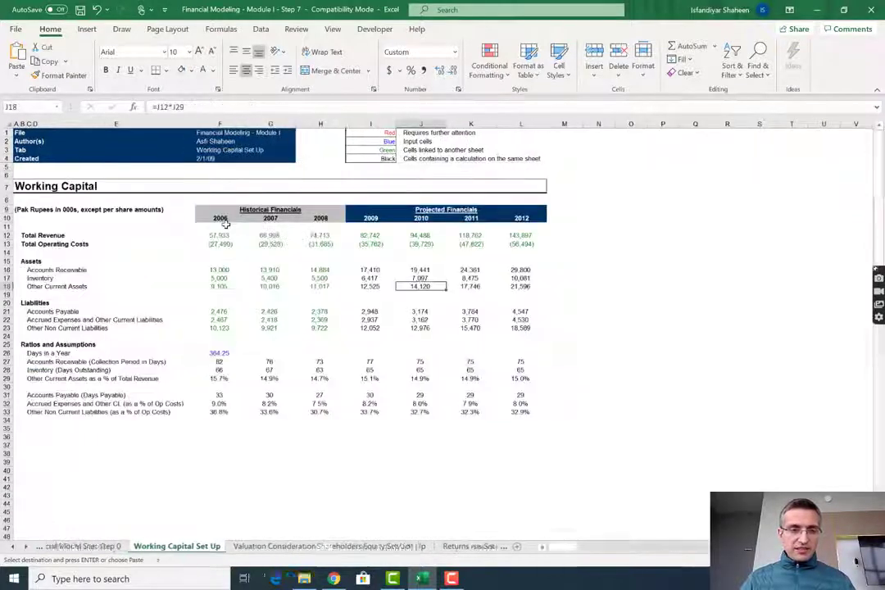
key(ctrl+Page_Up)
key(ctrl+Page_Up)
key(ctrl+Page_Up)
key(ctrl+Page_Up)
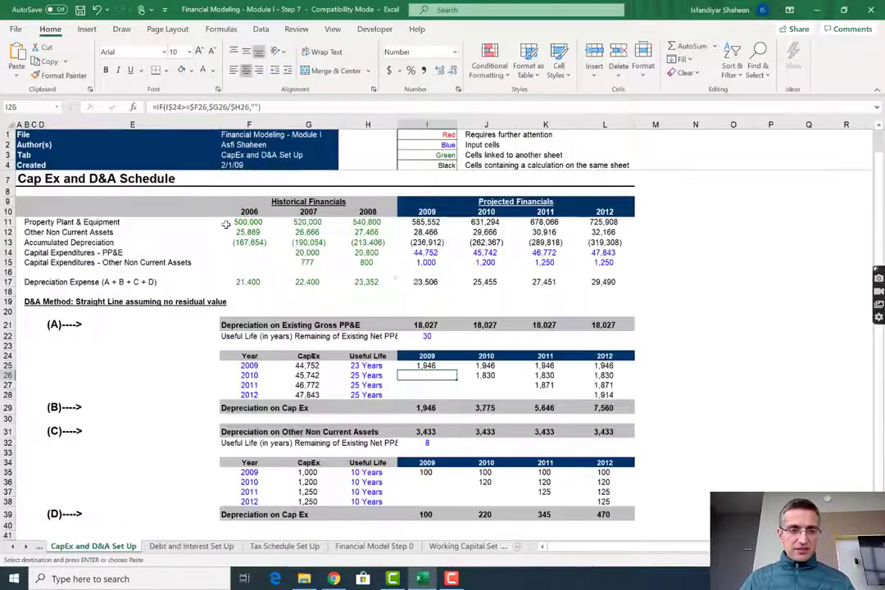
key(ctrl+Page_Up)
key(ctrl+Page_Up)
key(ctrl+Page_Down)
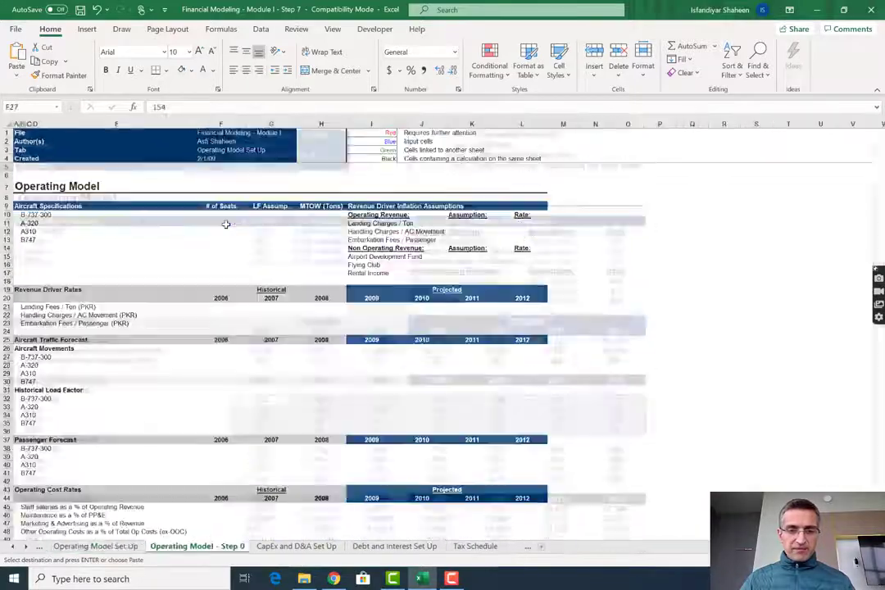
key(ctrl+Page_Down)
key(ctrl+Page_Down)
key(ctrl+Page_Down)
key(ctrl+Page_Down)
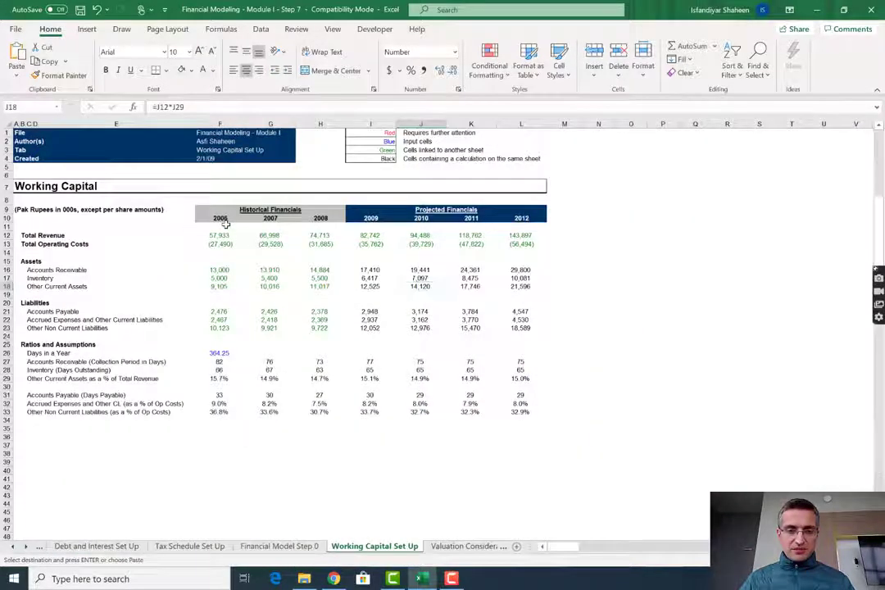
key(ctrl+Page_Up)
Try pasting the copied aircraft movements into Financial Model Step 0 starting at I21, the 2009 Total Revenue cell
key(Down)
key(Down)
key(Down)
key(Down)
key(Down)
key(Down)
key(Down)
key(Down)
key(Down)
key(Down)
key(Down)
key(Down)
key(Down)
key(Down)
key(Down)
key(Down)
key(Down)
key(Down)
key(Down)
key(Down)
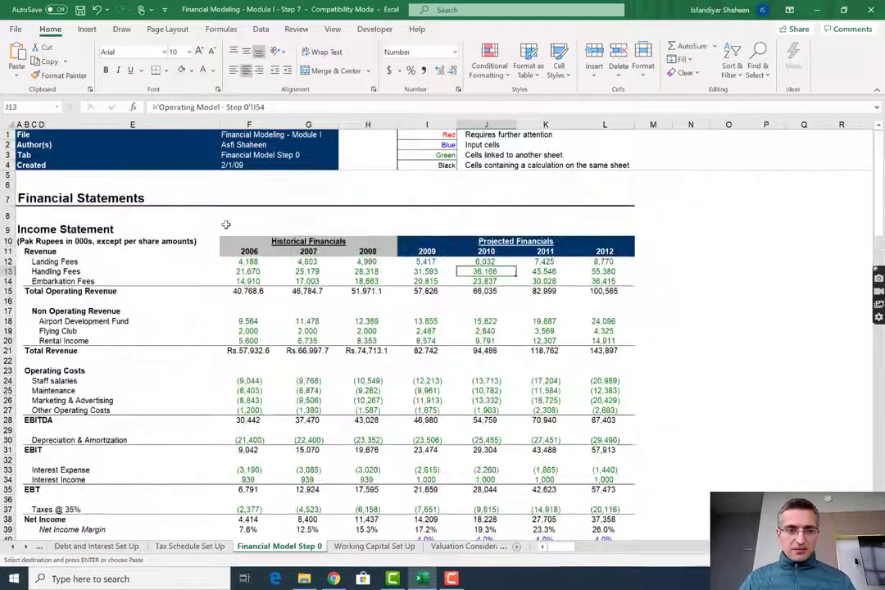
key(Left)
key(Up)
key(Up)
key(Up)
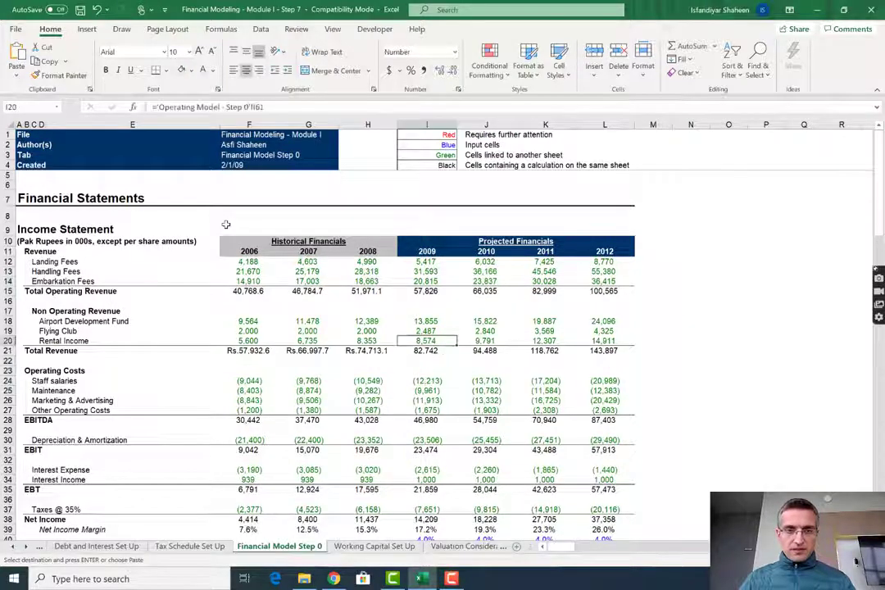
key(ctrl+v)
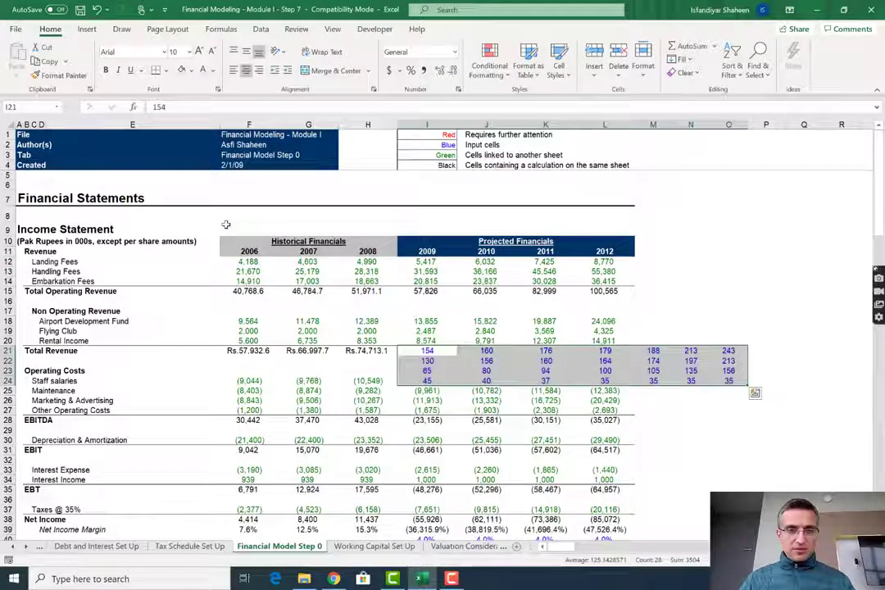
Undo the paste over the income statement and return to the Control Page Set Up sheet
key(Down)
key(Up)
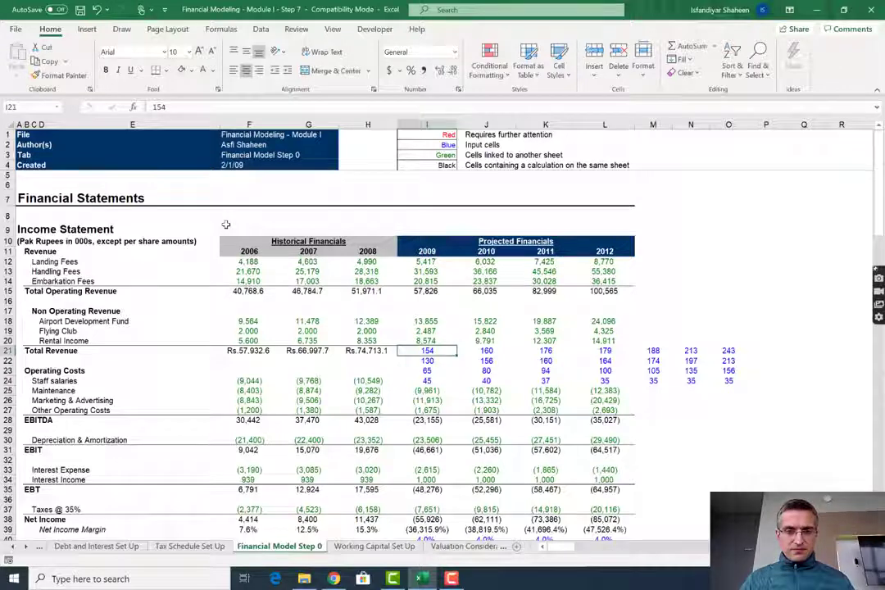
key(ctrl+z)
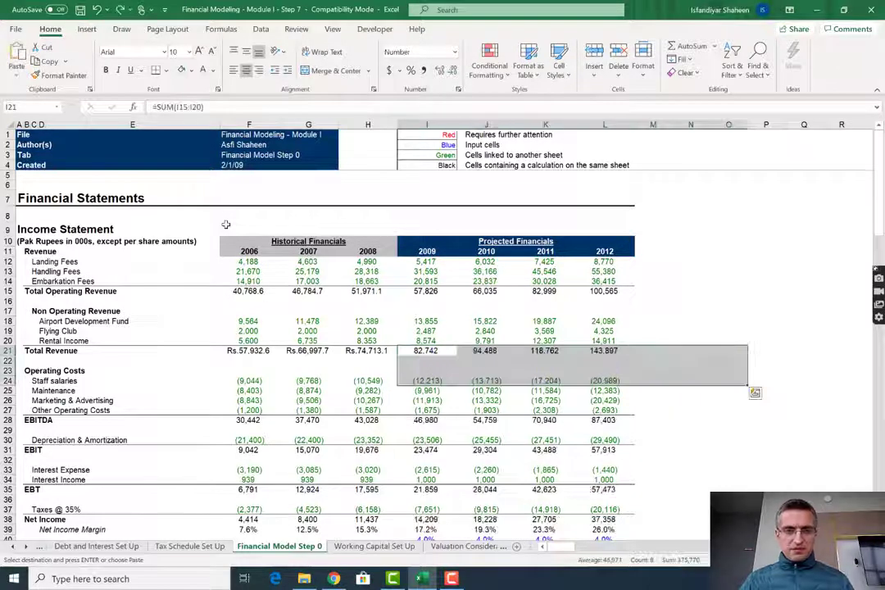
key(ctrl+Page_Down)
key(ctrl+Page_Down)
key(ctrl+Page_Down)
key(ctrl+Page_Down)
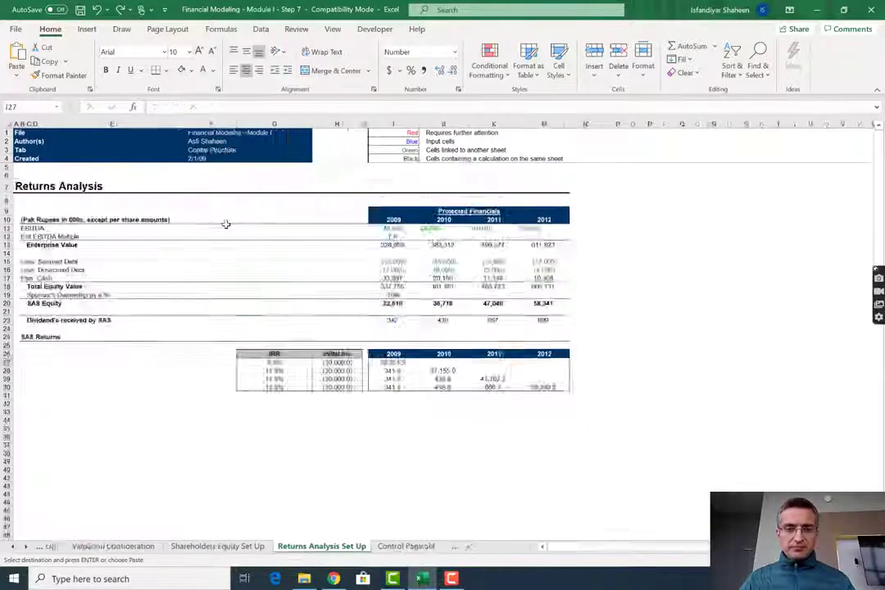
key(ctrl+Page_Down)
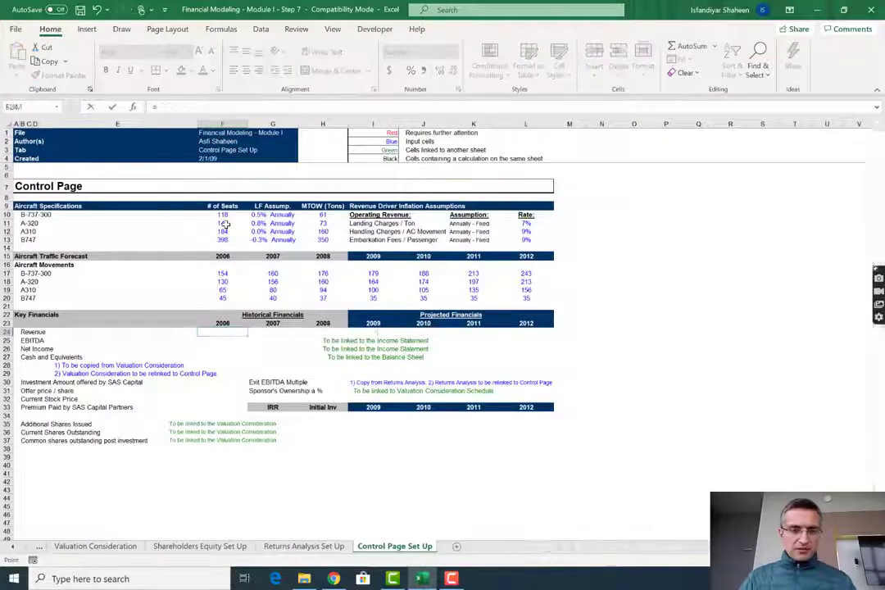
Link 2006 Revenue in F24 of the Control Page to Total Revenue in F21 of Financial Model Step 0
key(ctrl+Page_Up)
key(ctrl+Page_Up)
key(ctrl+Page_Up)
key(ctrl+Page_Up)
key(ctrl+Page_Up)
key(ctrl+Page_Up)
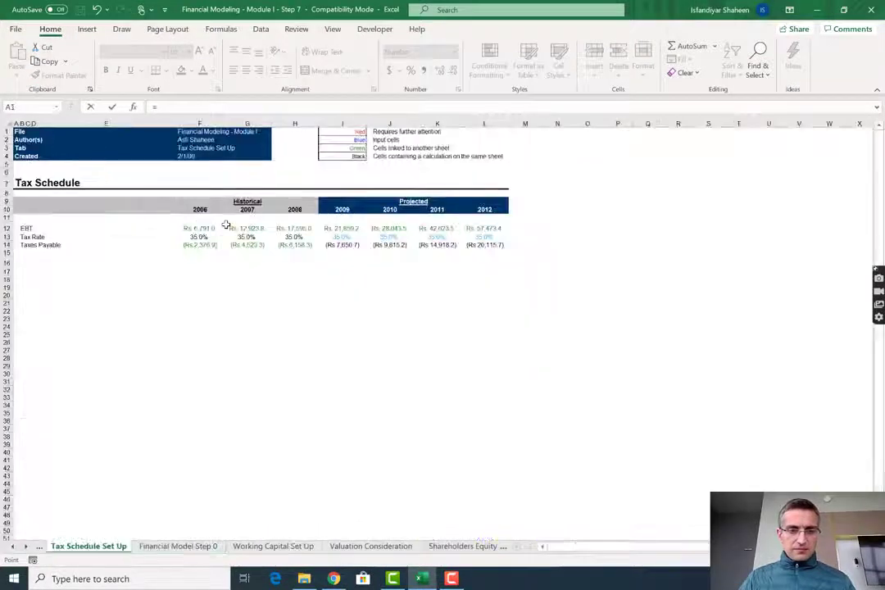
key(ctrl+Page_Down)
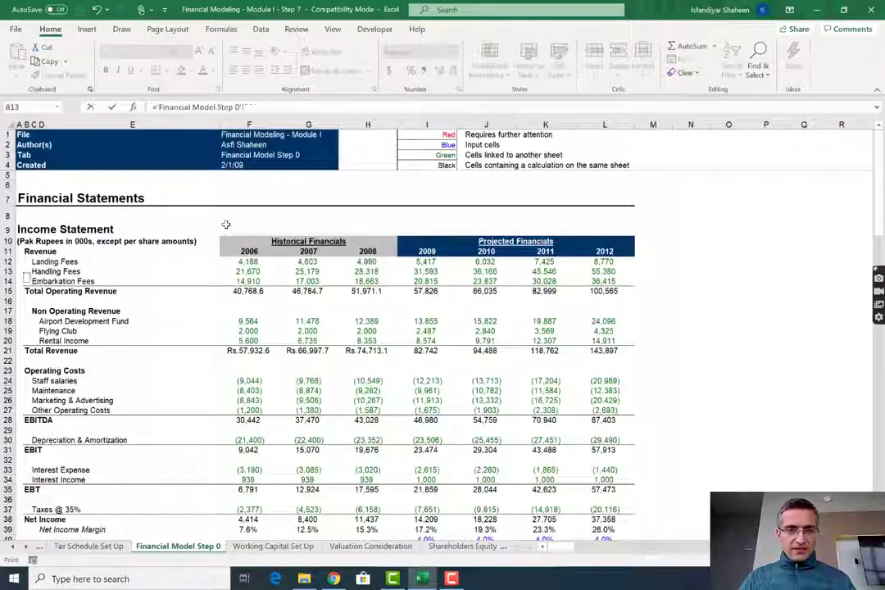
key(Down)
key(Down)
key(Down)
key(Down)
key(Down)
key(Down)
key(Down)
key(Down)
key(Right)
key(Right)
key(Return)
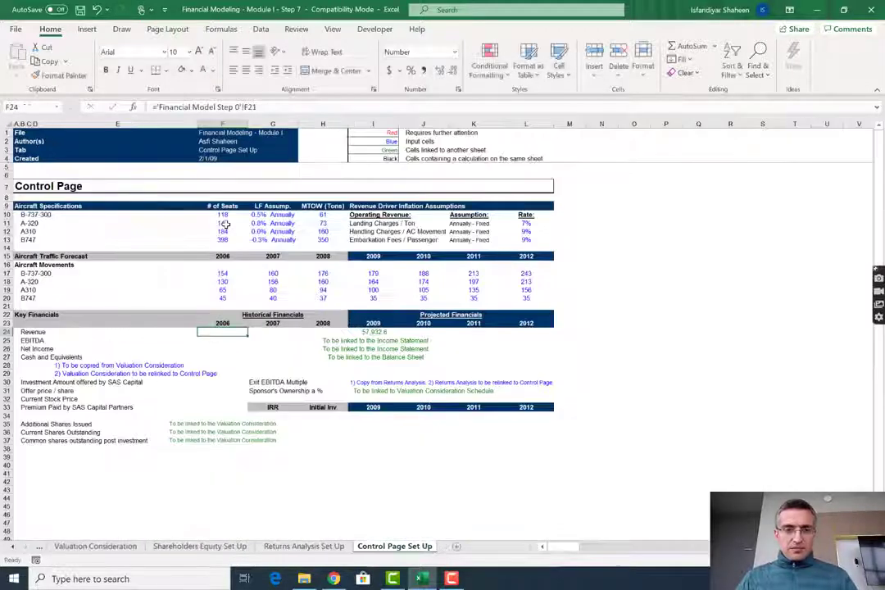
Fill the Revenue link from F24 across to L24 for 2007 through 2012
key(shift+Right)
key(shift+Right)
key(shift+Right)
key(shift+Right)
key(shift+Right)
key(shift+Right)
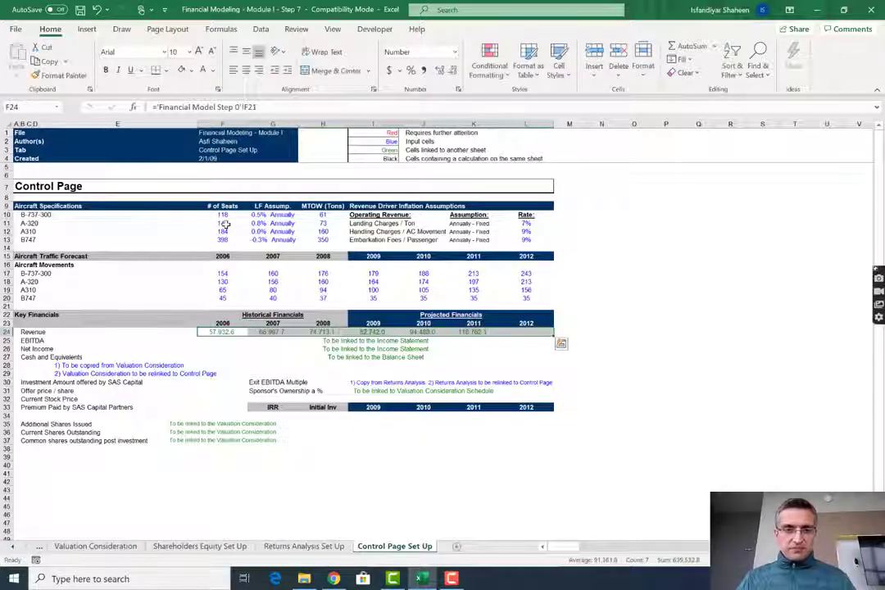
key(ctrl+r)
Link 2006 EBITDA in F25 of the Control Page to F28 of Financial Model Step 0
key(Down)
text(=)
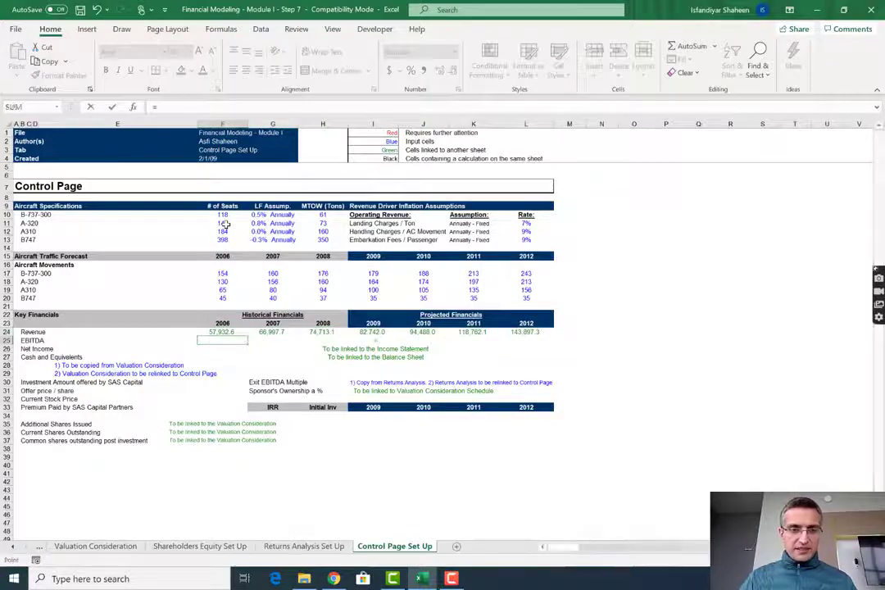
key(ctrl+Page_Up)
key(ctrl+Page_Up)
key(ctrl+Page_Up)
key(ctrl+Page_Up)
key(ctrl+Page_Up)
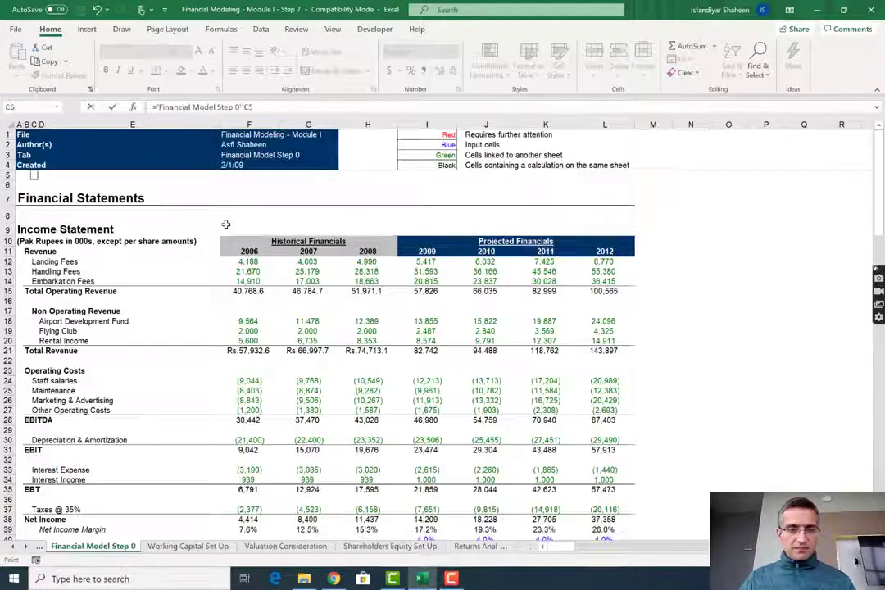
key(Down)
key(Right)
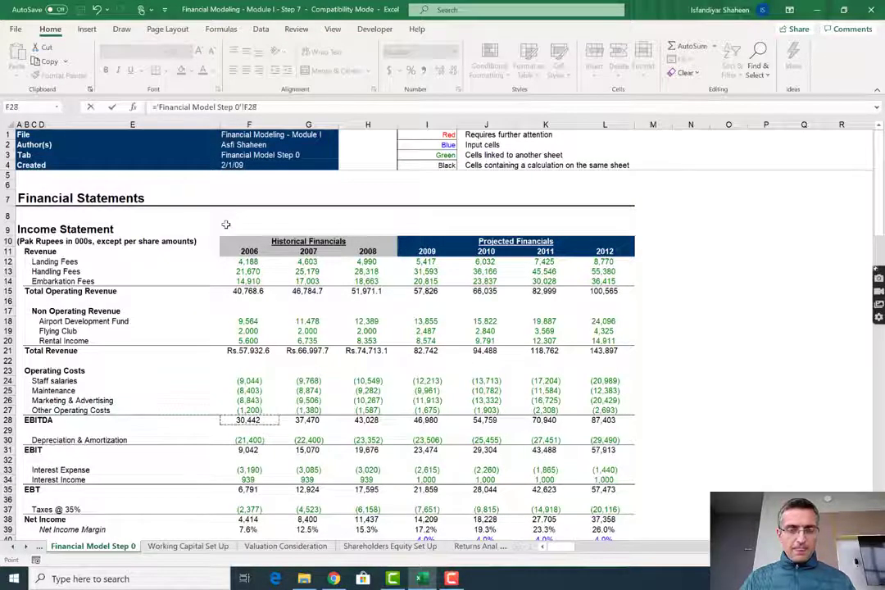
key(Return)
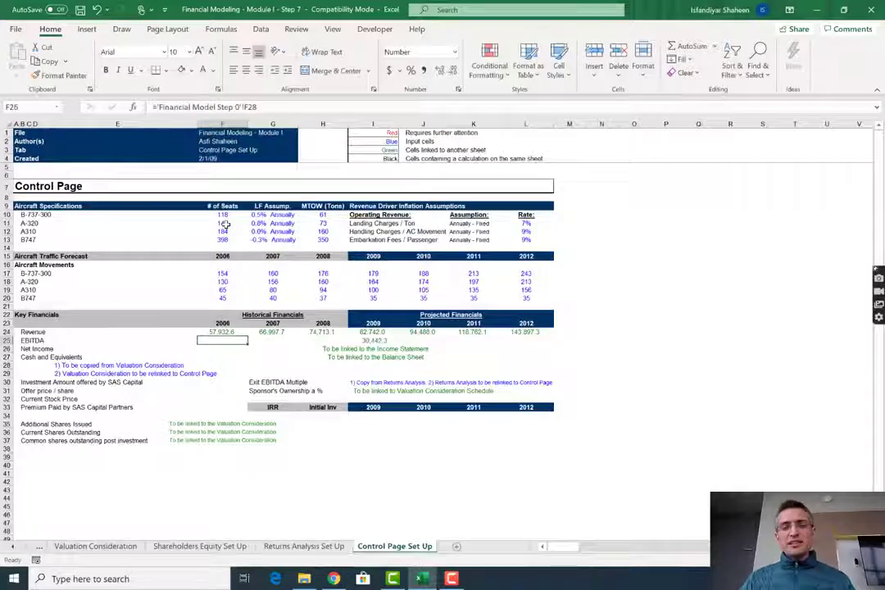
Fill the EBITDA link from F25 across to L25 for 2007 through 2012
key(Right)
key(Right)
key(Right)
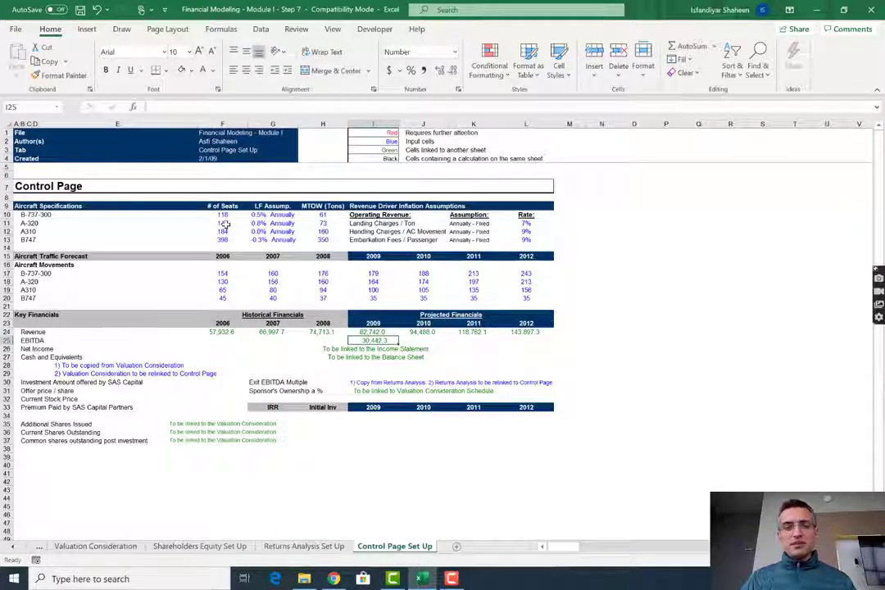
key(Left)
key(Left)
key(Left)
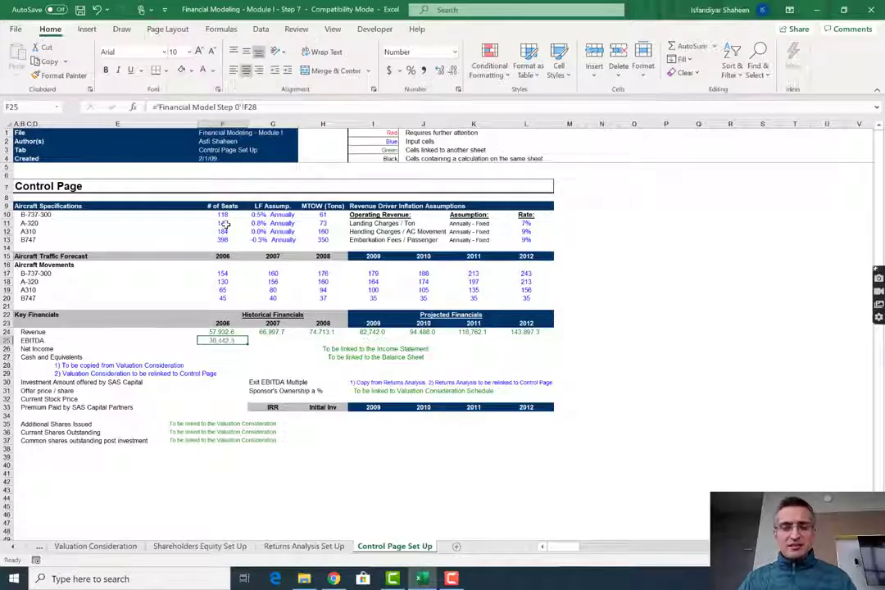
drag(247, 345, 537, 342)
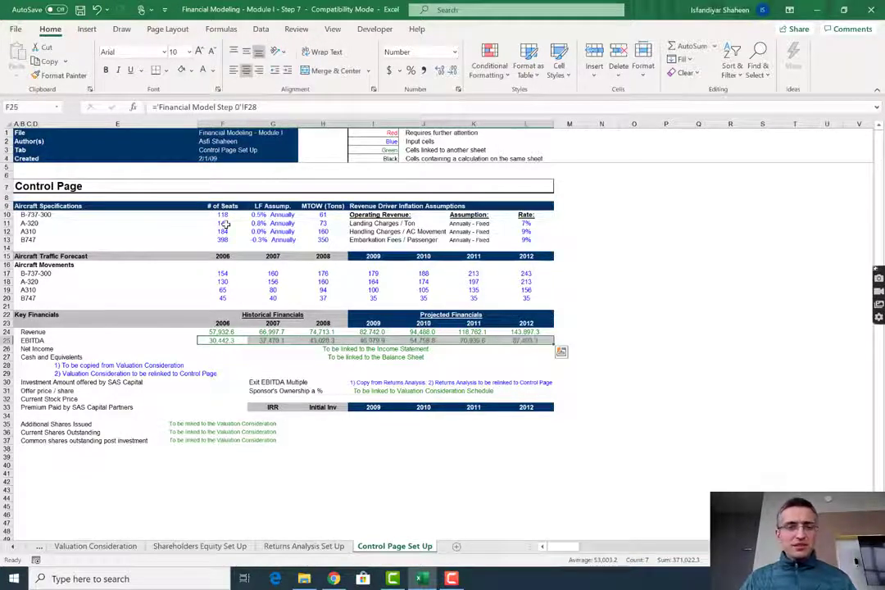
Link 2006 Net Income in F26 of the Control Page to F38 of Financial Model Step 0
key(Down)
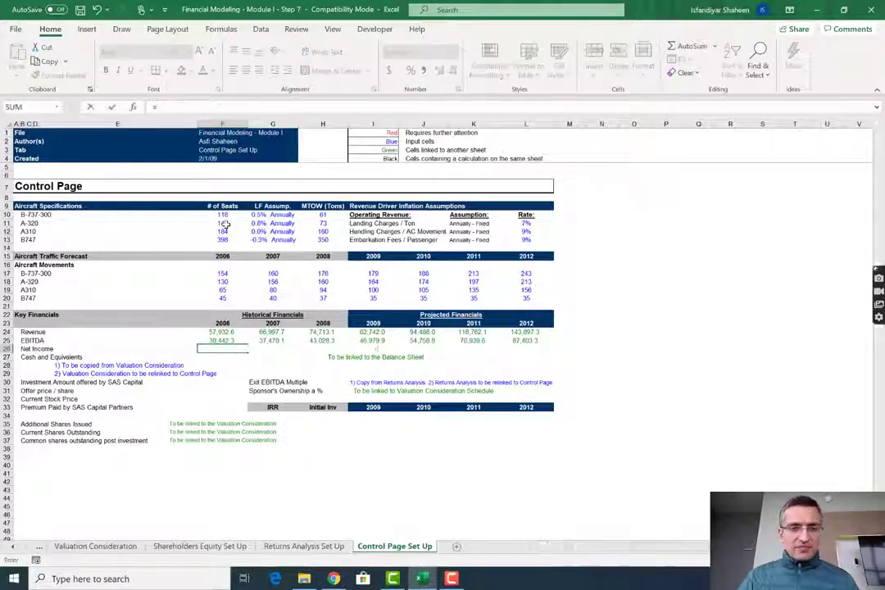
key(ctrl+Page_Up)
key(ctrl+Page_Up)
key(ctrl+Page_Up)
key(ctrl+Page_Up)
key(ctrl+Page_Up)
key(ctrl+Page_Up)
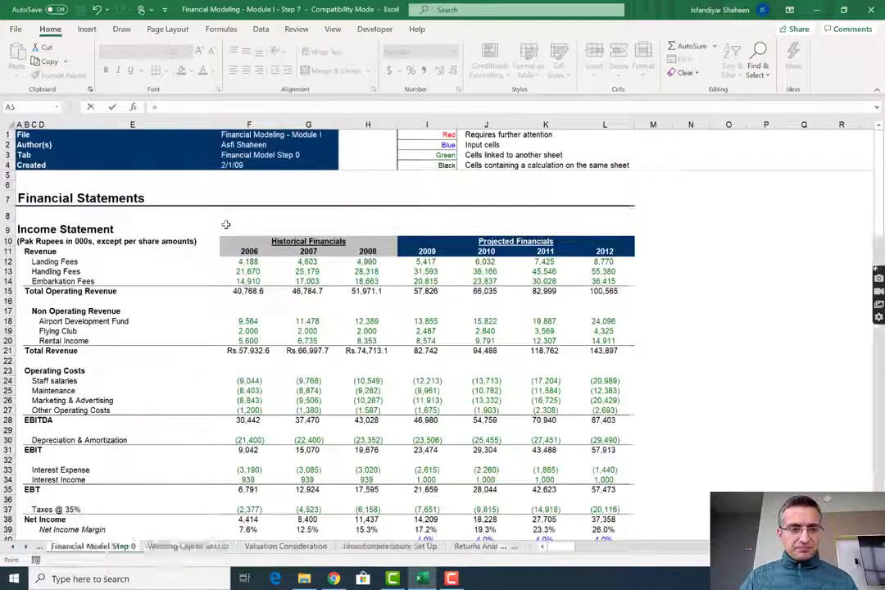
key(ctrl+Page_Down)
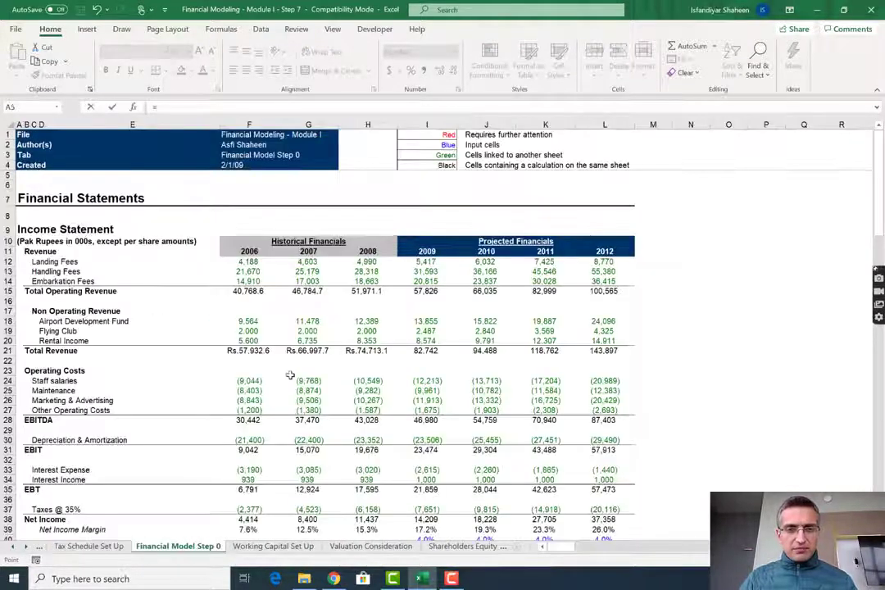
click(291, 421)
key(Down)
key(Down)
key(Left)
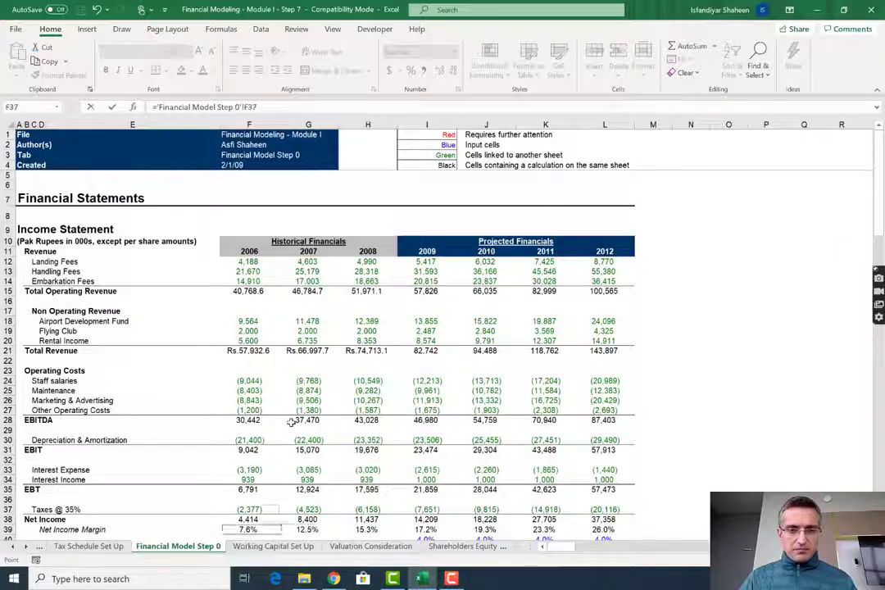
key(Return)
Fill the Net Income link from F26 across to L26 for 2007 through 2012
key(shift+Right)
key(shift+Right)
key(shift+Right)
key(shift+Right)
key(shift+Right)
key(shift+Right)
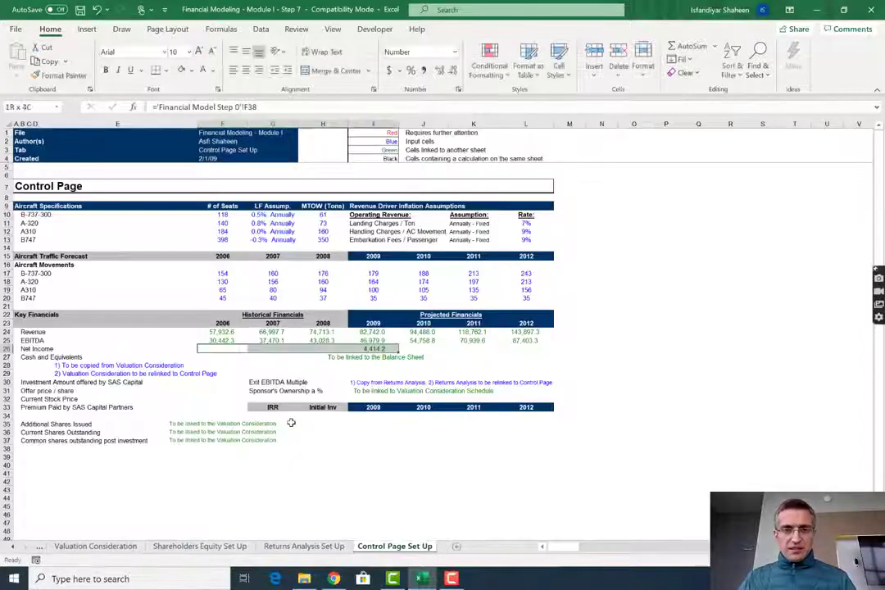
key(ctrl+r)
Link 2006 Cash and Equivalents in F27 of the Control Page to the balance sheet cash in Financial Model Step 0
key(Down)
text(=)
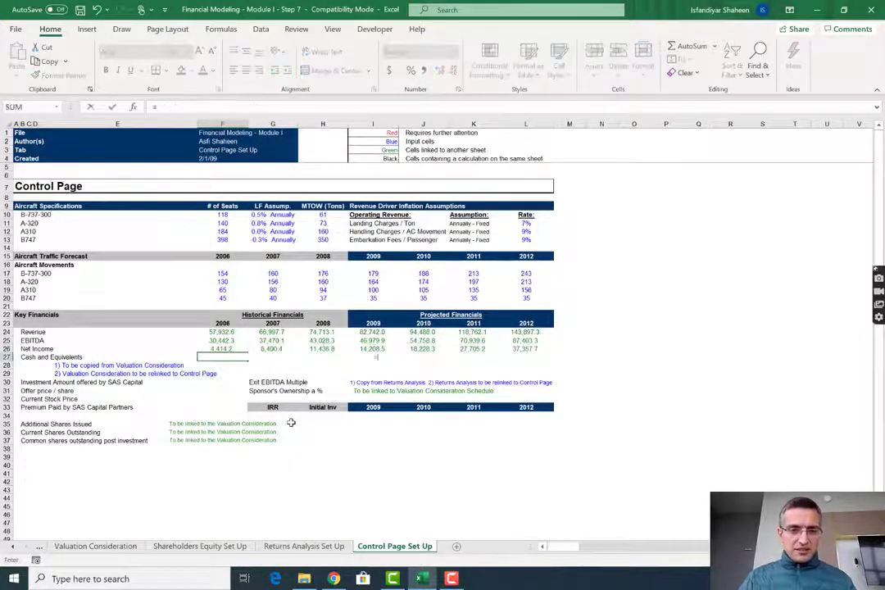
key(ctrl+Page_Up)
key(ctrl+Page_Up)
key(ctrl+Page_Up)
key(ctrl+Page_Up)
key(ctrl+Page_Up)
key(ctrl+Page_Up)
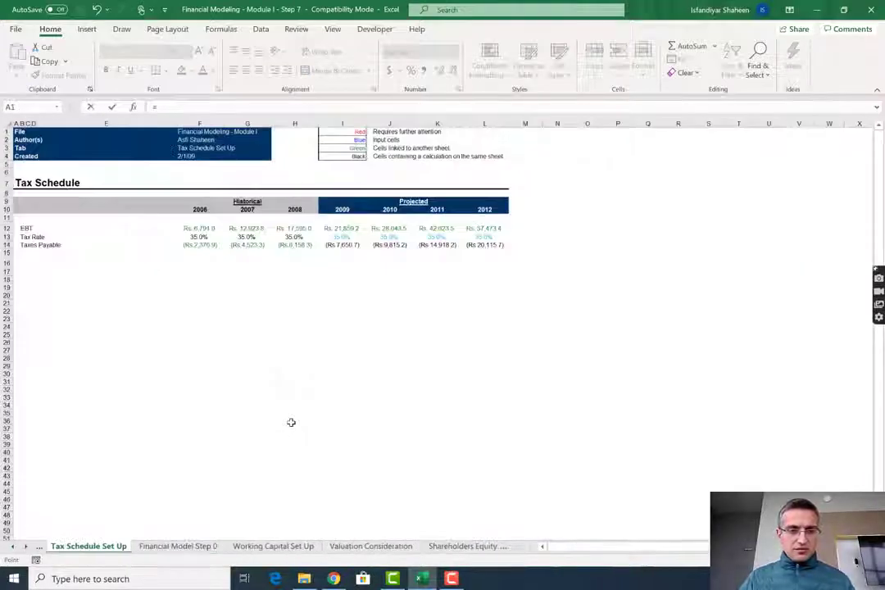
key(ctrl+Page_Down)
scroll(248, 492, down, 2)
click(247, 529)
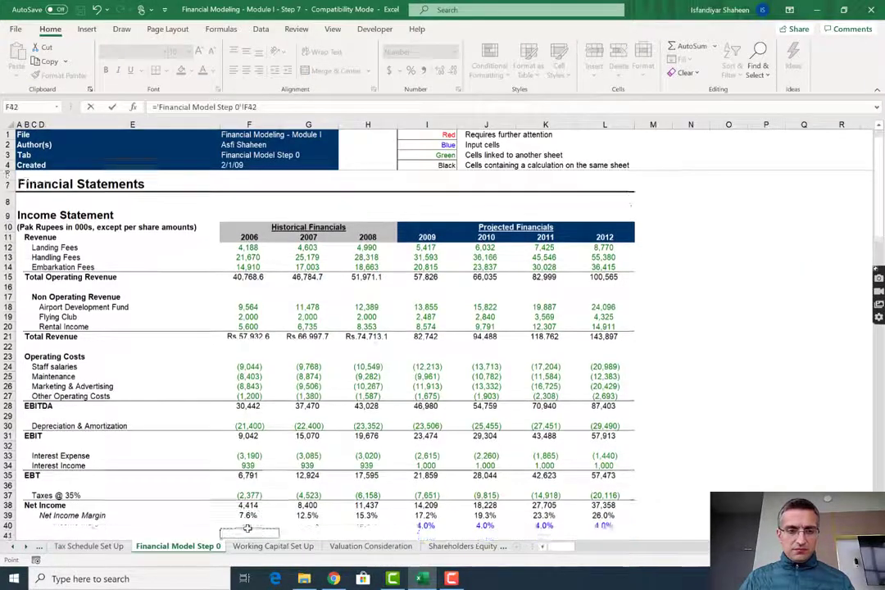
key(Down)
key(ctrl+Return)
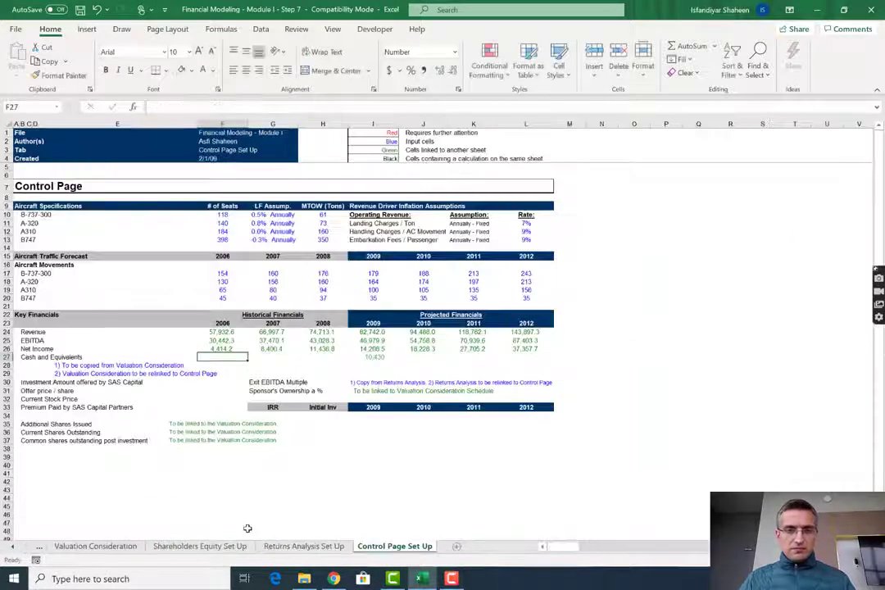
Fill the Cash and Equivalents link from F27 across to L27 for 2007 through 2012
key(shift+Right)
key(shift+Right)
key(shift+Right)
key(shift+Right)
key(ctrl+r)
Clear the two Valuation Consideration notes in E28 and E29, and select F30 beside the investment amount offered by SAS Capital
key(Down)
key(Left)
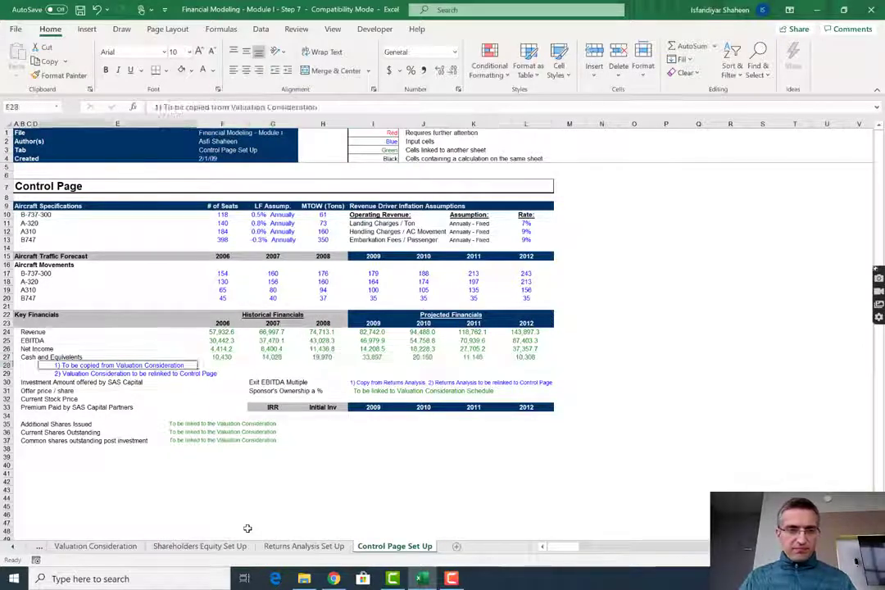
key(Left)
key(Right)
key(Down)
key(BackSpace)
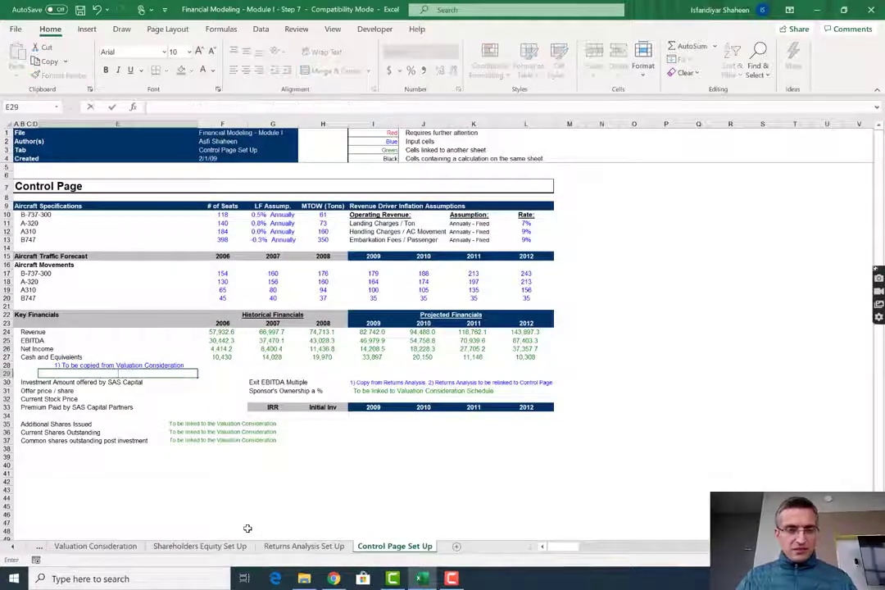
key(Escape)
key(Right)
key(Right)
key(Right)
key(Right)
key(Down)
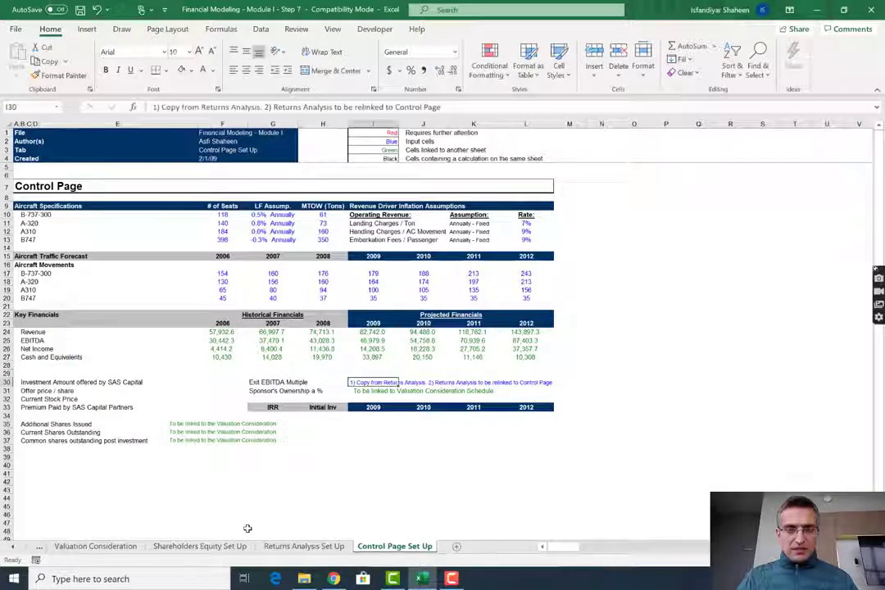
key(Left)
key(Left)
key(Left)
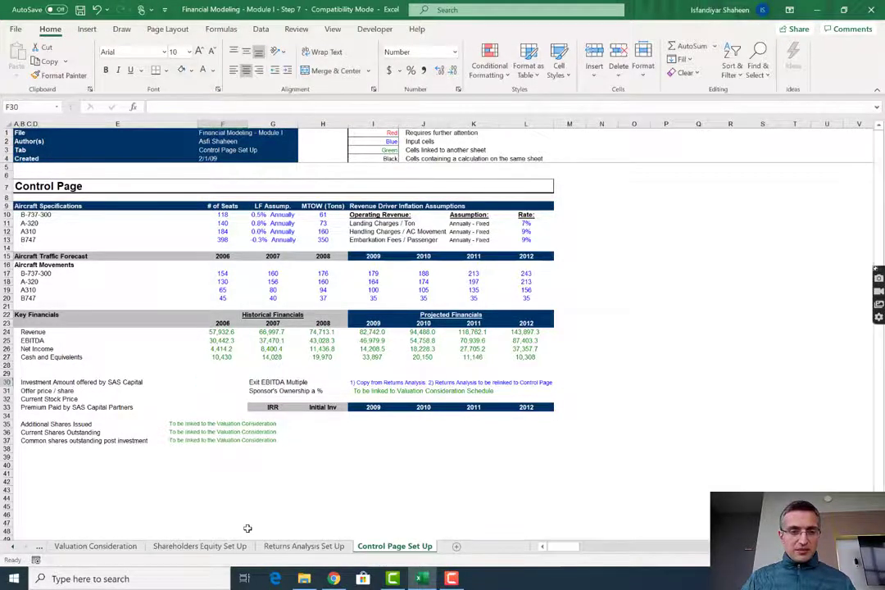
Copy the investment amount and offer price from Valuation Consideration G9:G10 into F30:F31 of the Control Page
key(ctrl+Page_Up)
key(ctrl+Page_Up)
key(ctrl+Page_Up)
key(Up)
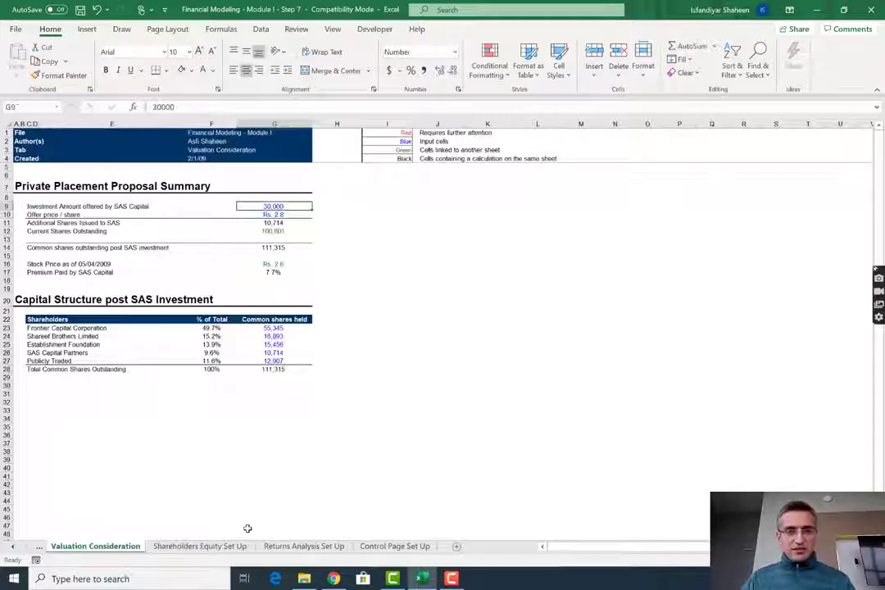
key(ctrl+c)
key(shift+Down)
key(ctrl+Page_Down)
key(ctrl+Page_Down)
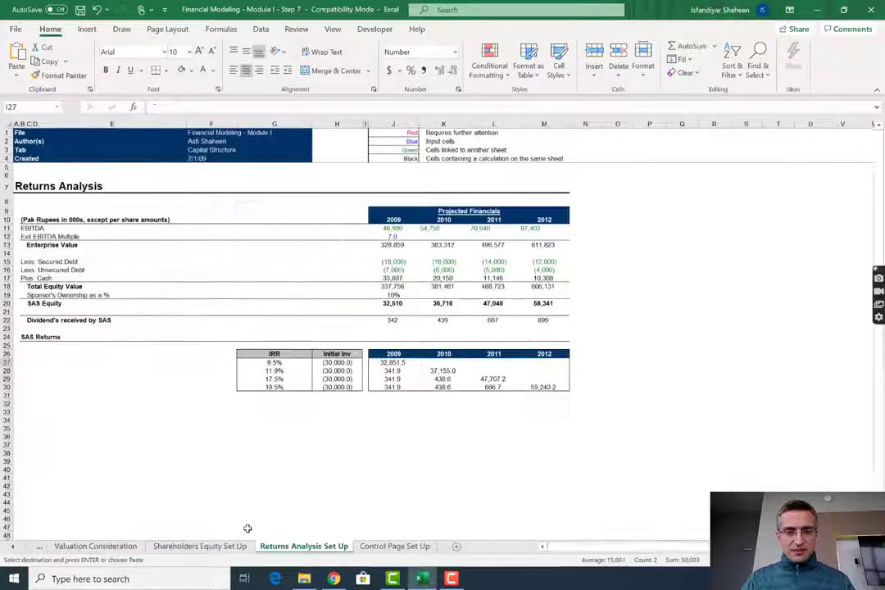
key(ctrl+Page_Down)
key(ctrl+v)
key(Down)
key(Down)
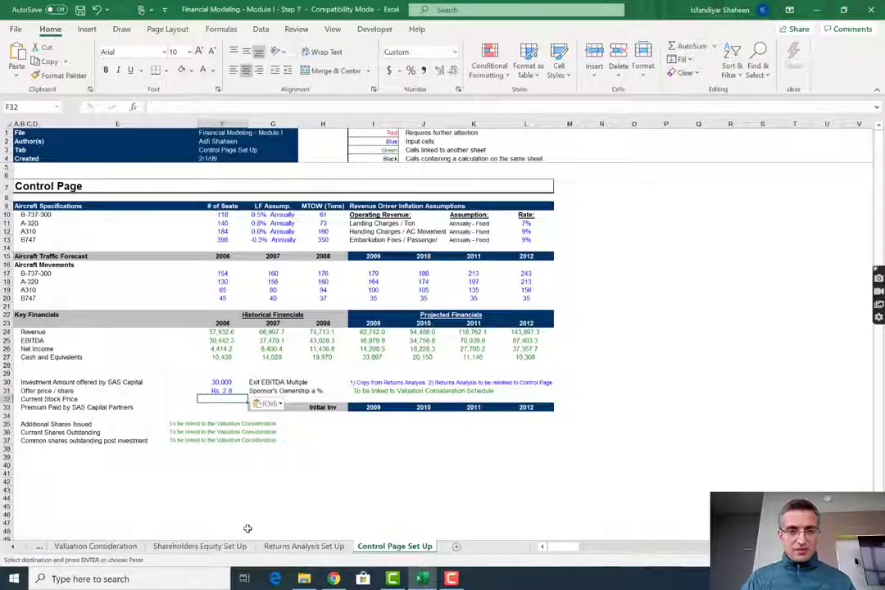
key(ctrl+Page_Up)
key(ctrl+Page_Up)
key(ctrl+Page_Up)
key(ctrl+Page_Up)
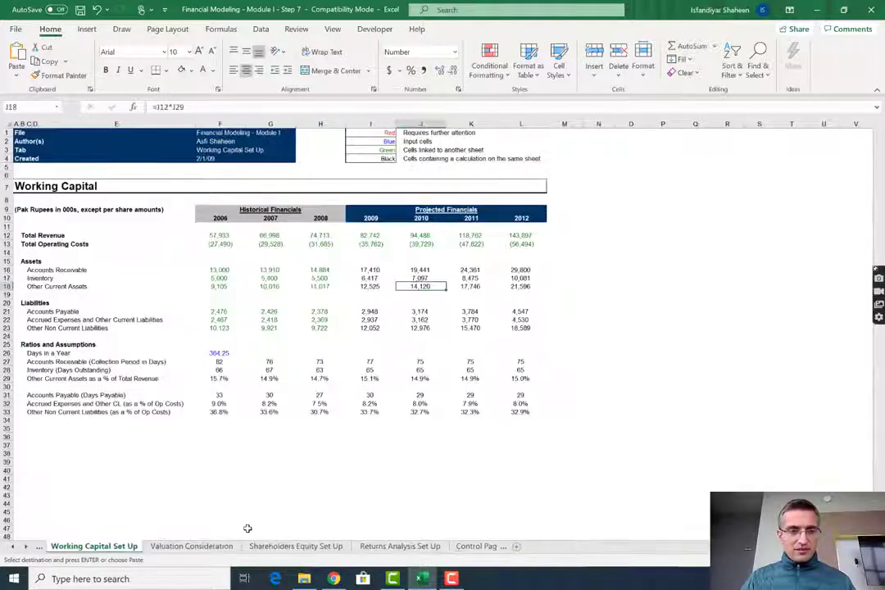
key(ctrl+Page_Up)
key(ctrl+Page_Down)
key(ctrl+Page_Down)
key(ctrl+Page_Down)
key(ctrl+Page_Down)
key(ctrl+Page_Down)
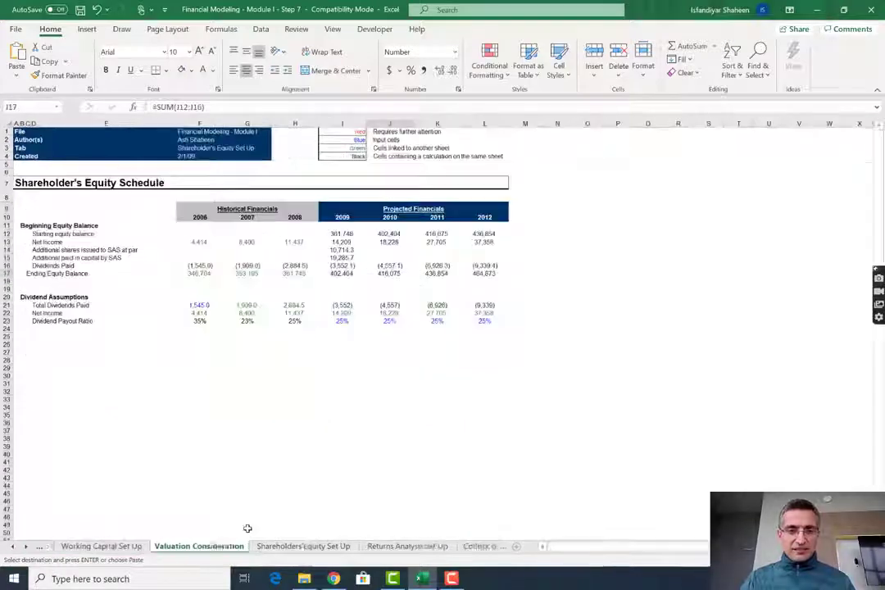
Link Current Stock Price in F32 of the Control Page to the stock price in Valuation Consideration G16
text(=)
key(ctrl+Page_Up)
key(ctrl+Page_Up)
key(ctrl+Page_Up)
key(ctrl+Page_Up)
key(ctrl+Page_Up)
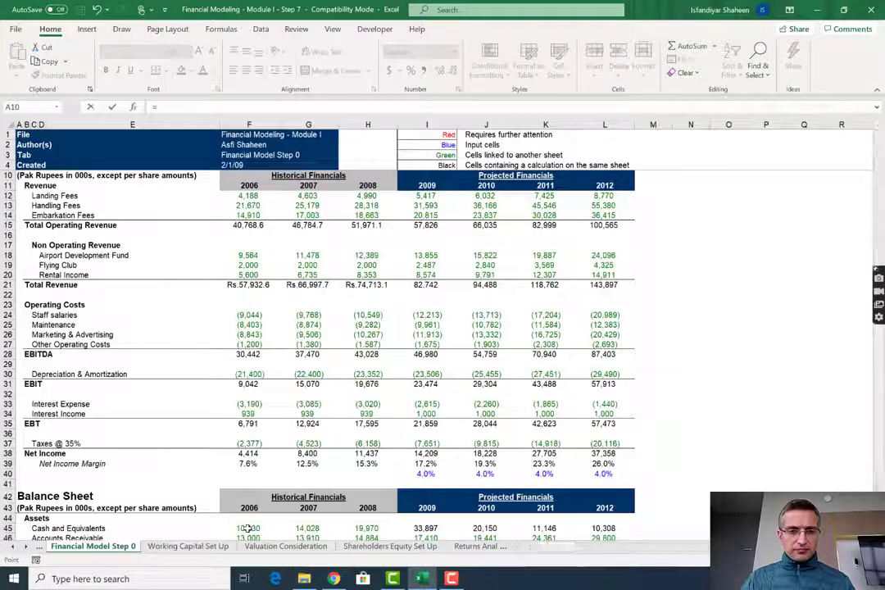
key(ctrl+Page_Down)
key(ctrl+Page_Down)
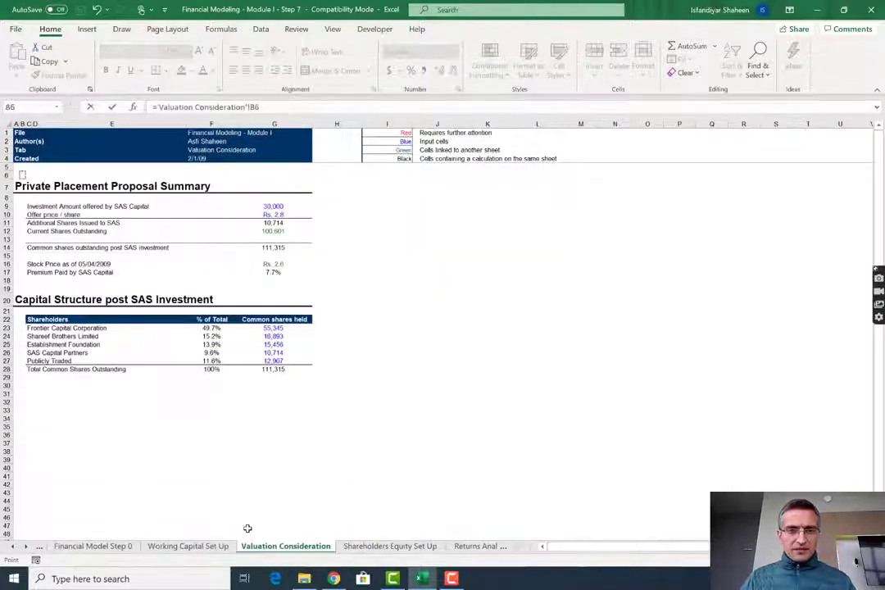
key(Down)
key(Right)
key(Down)
key(Down)
key(Right)
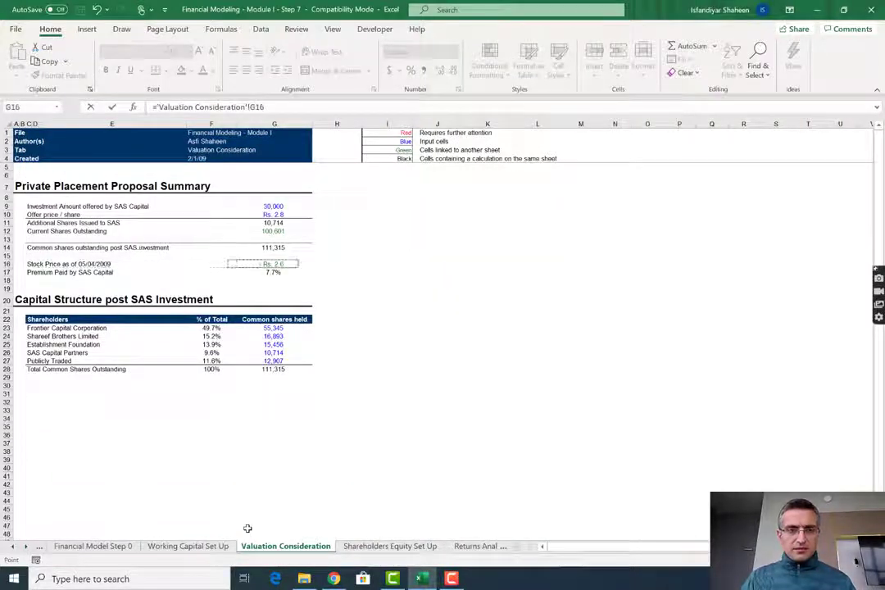
key(Right)
key(Return)
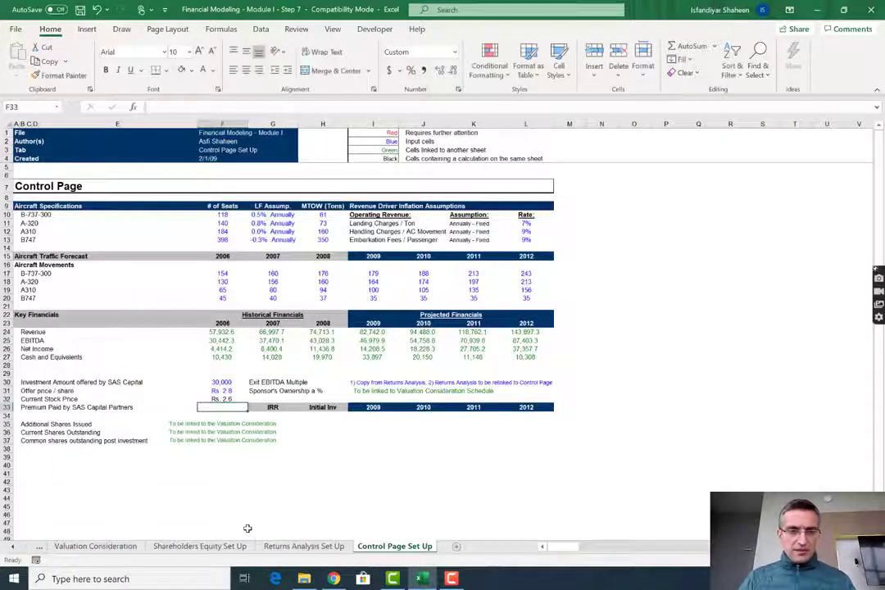
Calculate the Premium Paid by SAS Capital Partners in F33 with the formula =F31/F32-1
text(=F31/)
key(Up)
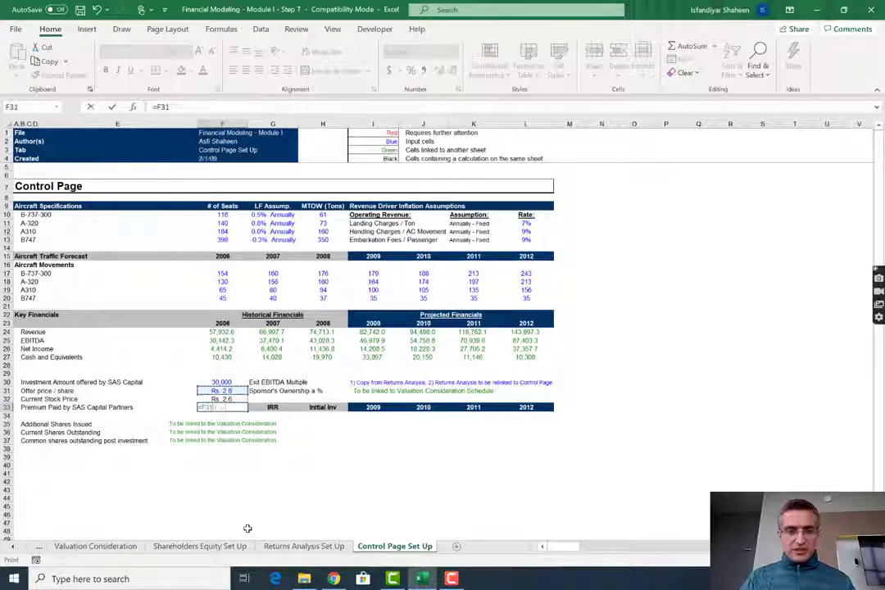
text(-)
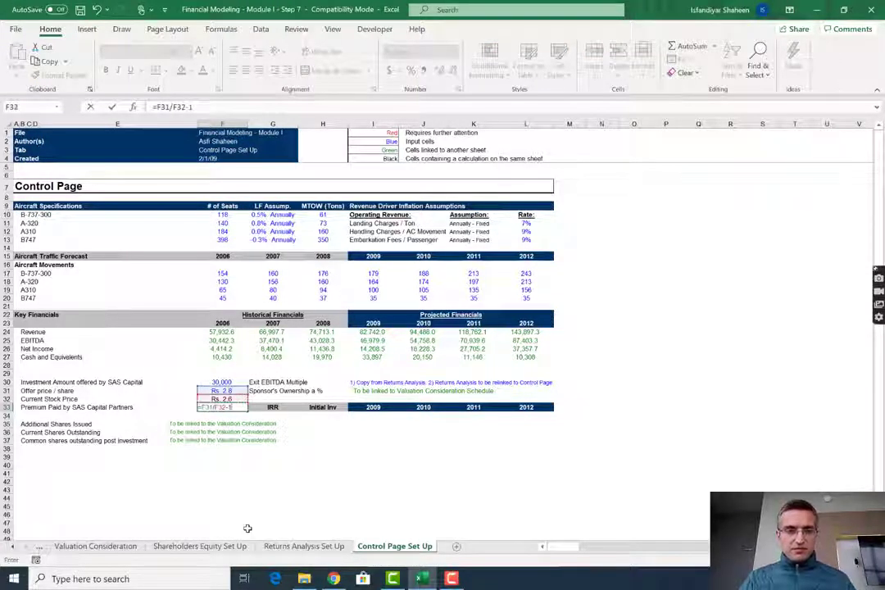
text(1)
key(Return)
key(Return)
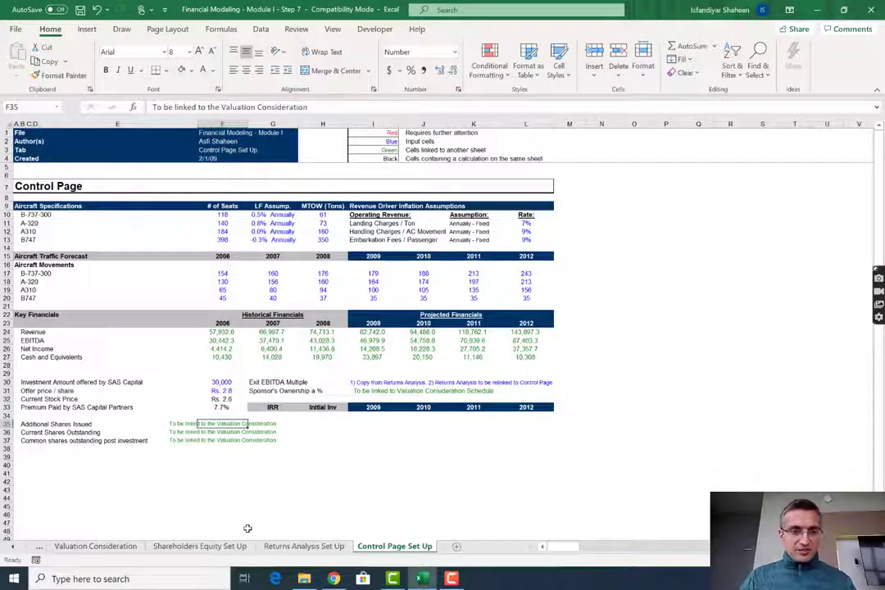
Replace the Additional Shares Issued note in F35 with the formula =F30/F31
text(=)
key(Up)
key(Up)
key(Up)
key(Up)
key(Up)
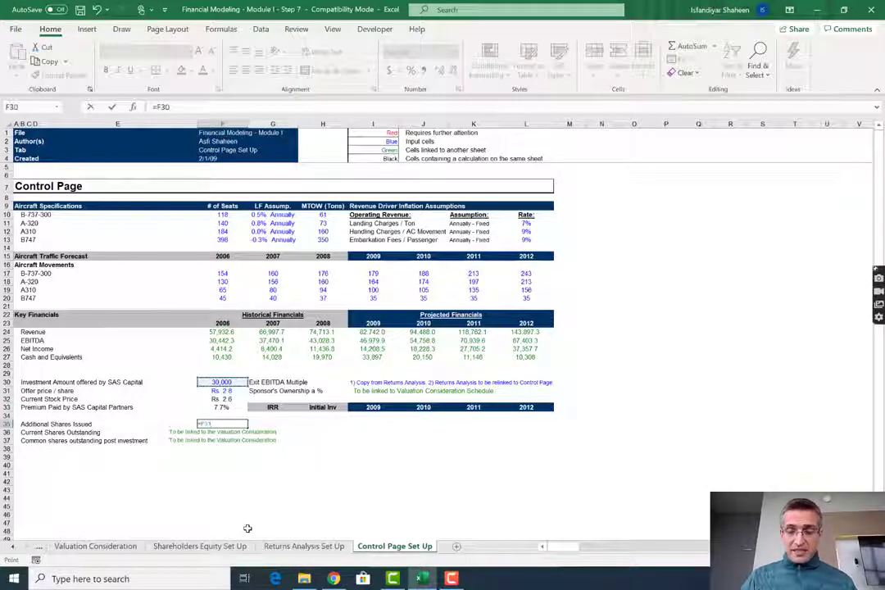
text(/)
key(Up)
key(Up)
key(Up)
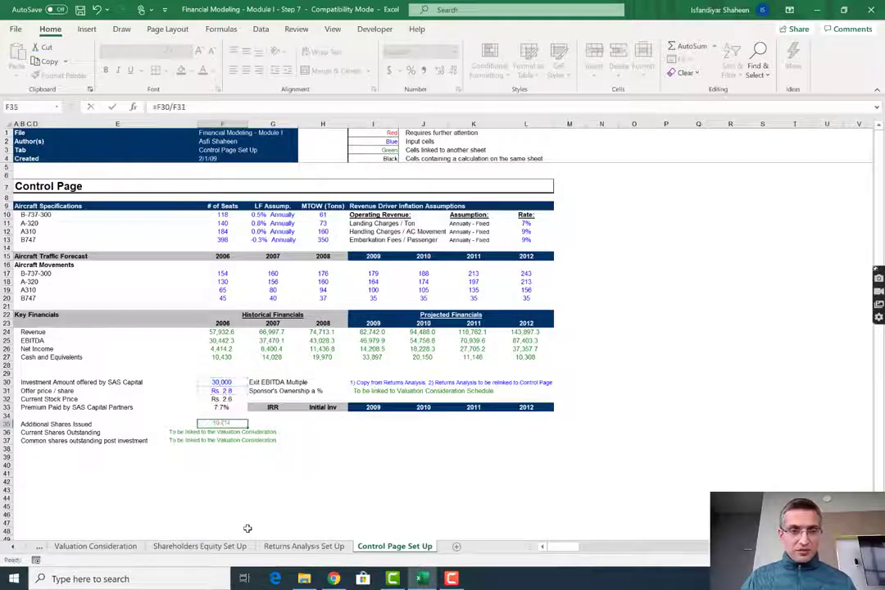
key(Return)
Set the font color of the Additional Shares Issued cell F35 to Automatic
key(Up)
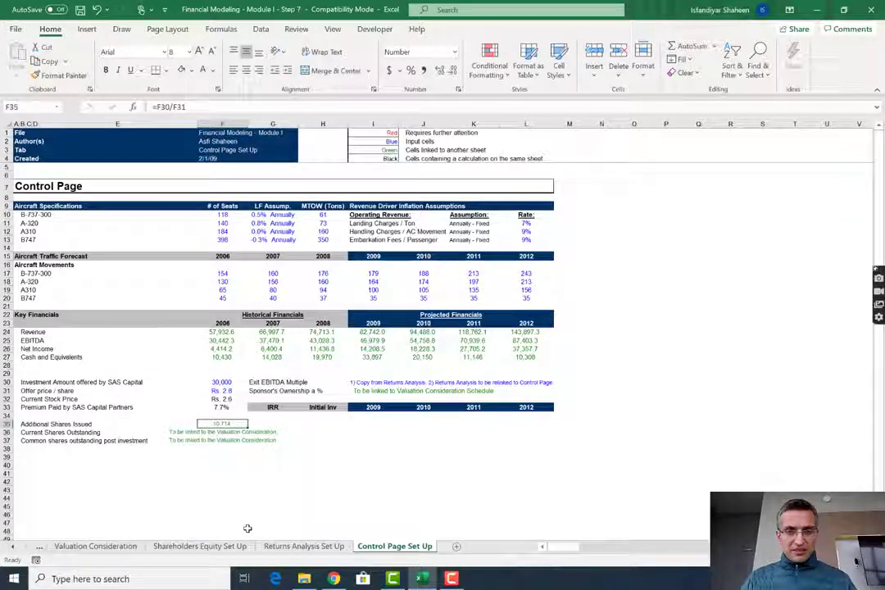
key(Up)
key(Up)
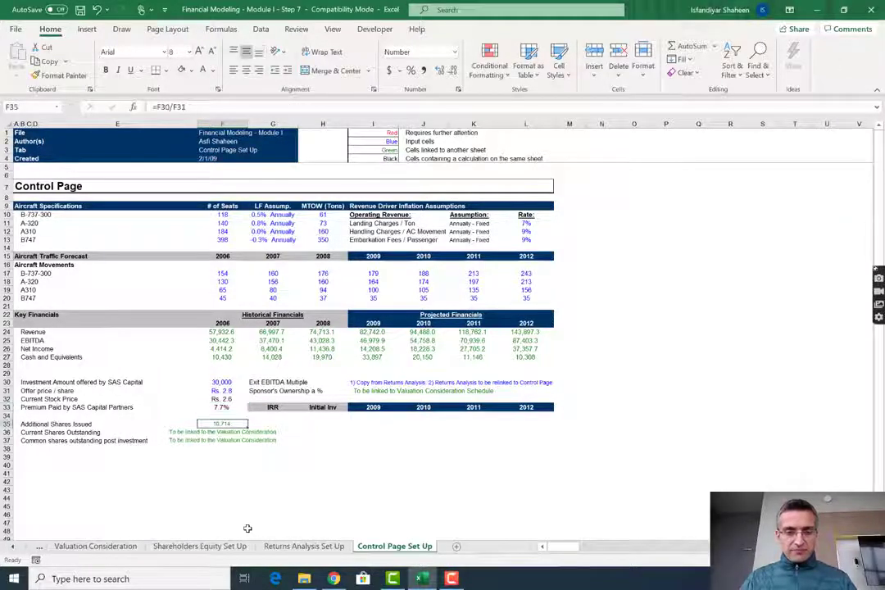
key(alt)
key(h)
key(f)
key(c)
key(Return)
key(Down)
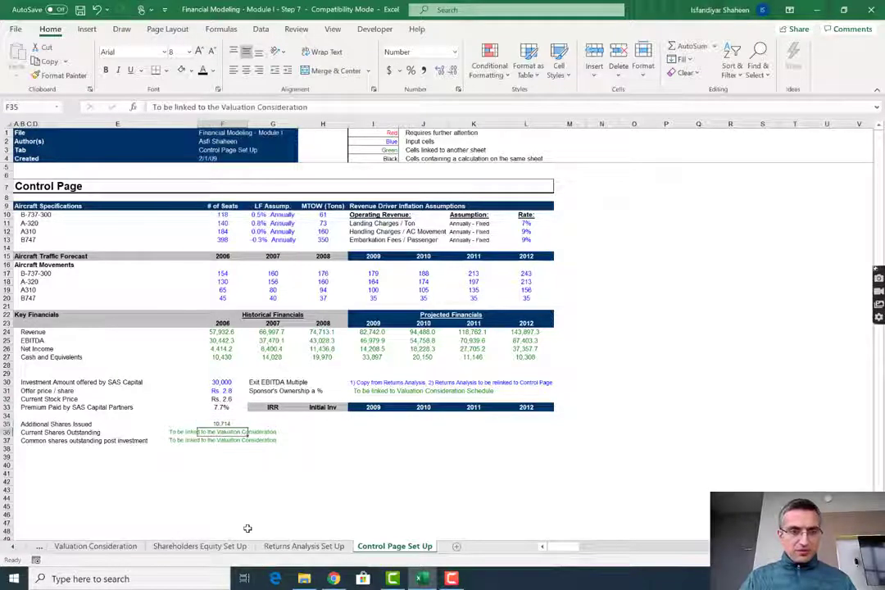
Link Current Shares Outstanding in F36 of the Control Page to the current shares outstanding in Valuation Consideration G12
text(=)
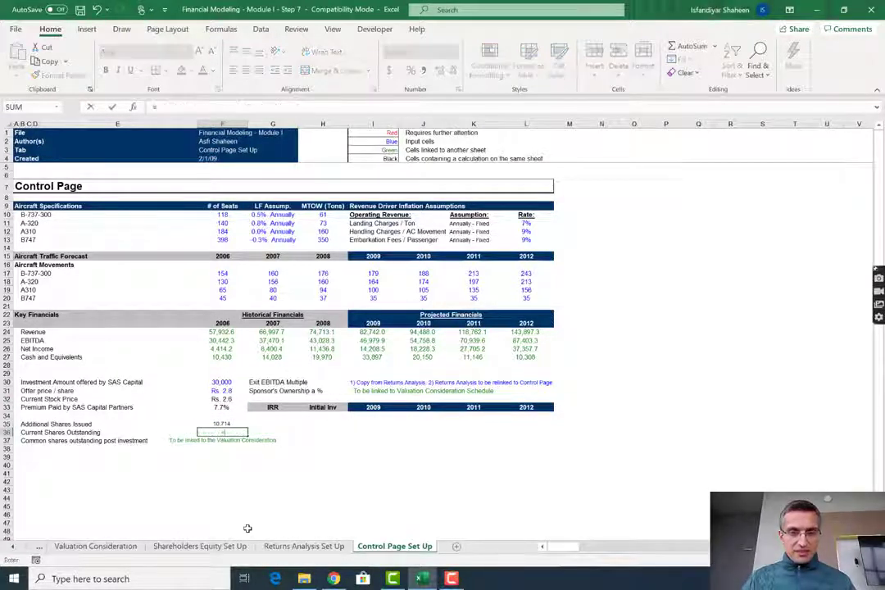
key(ctrl+Page_Up)
key(ctrl+Page_Up)
key(ctrl+Page_Up)
key(ctrl+Page_Up)
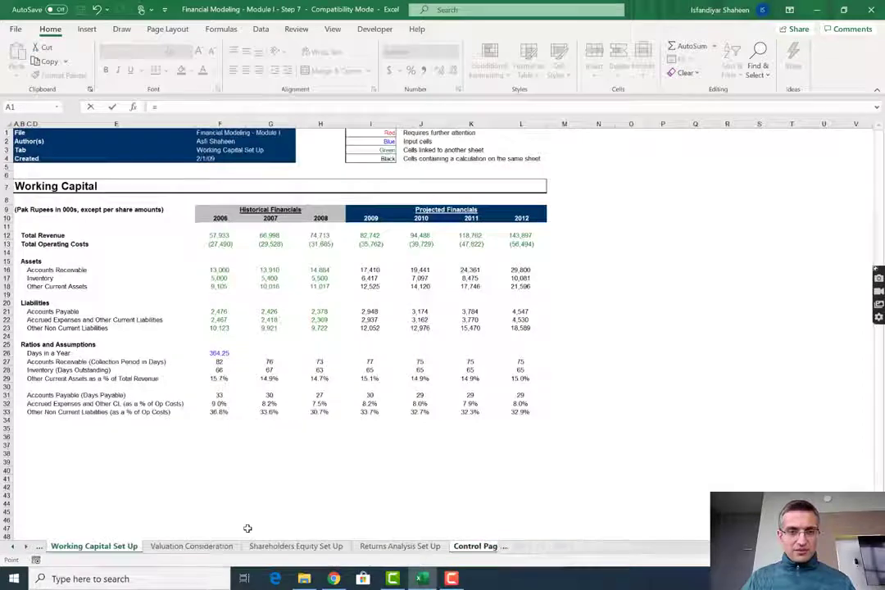
key(ctrl+Page_Down)
key(Right)
key(Right)
key(Right)
key(Right)
key(Down)
key(Down)
key(Down)
key(Down)
key(Down)
key(Down)
key(Down)
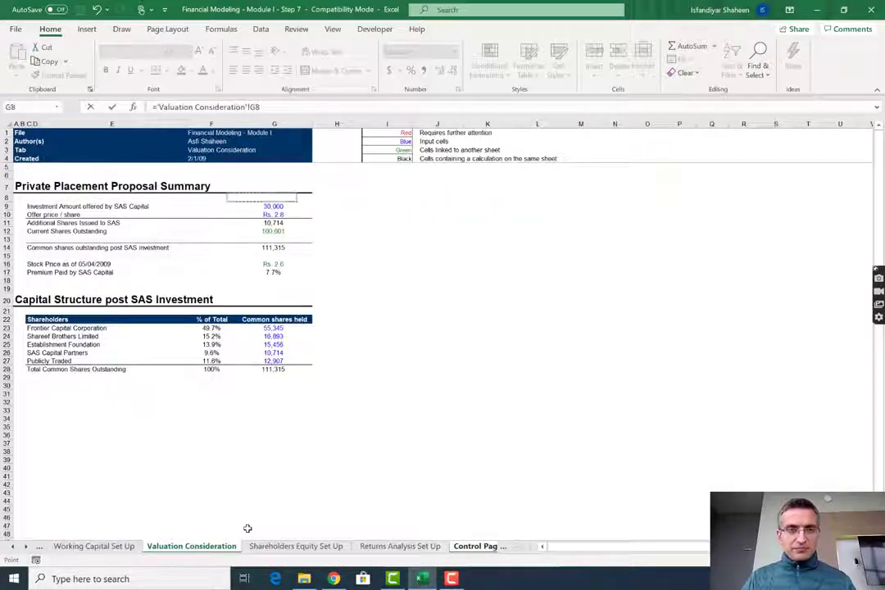
key(Return)
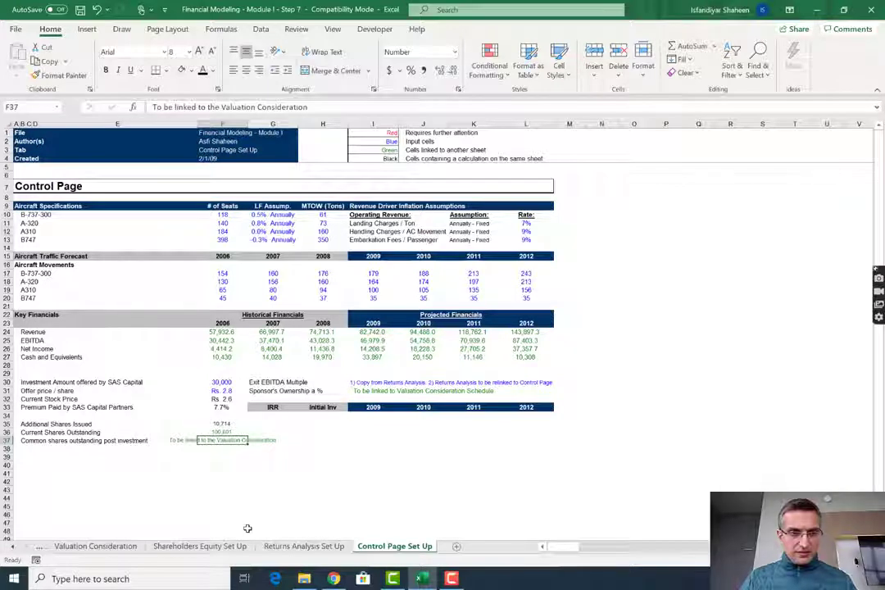
Total the post-investment common shares in F37 with =SUM(F35:F36) and apply the formatting of F35 to it
key(alt+equal)
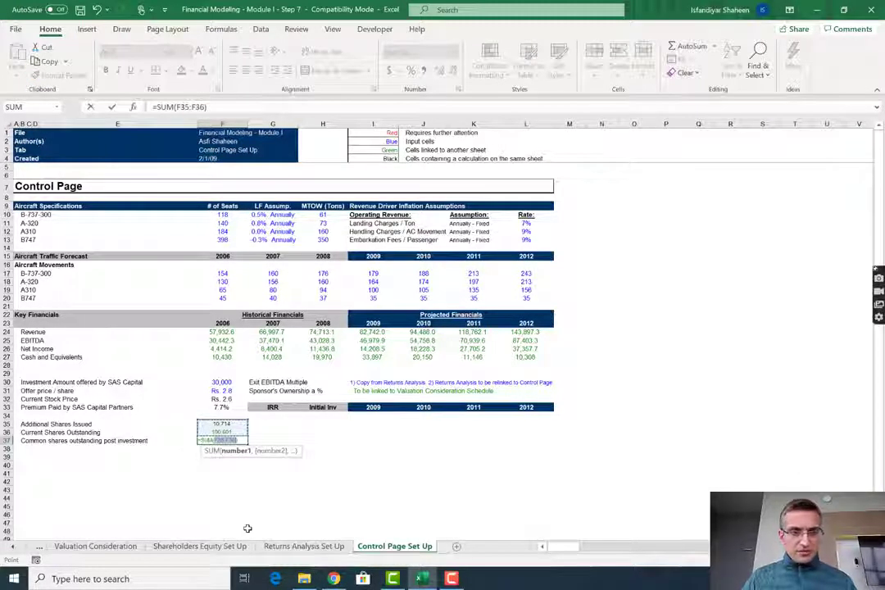
key(Return)
key(Up)
key(Up)
key(Up)
key(ctrl+c)
key(Down)
key(Down)
key(alt+e)
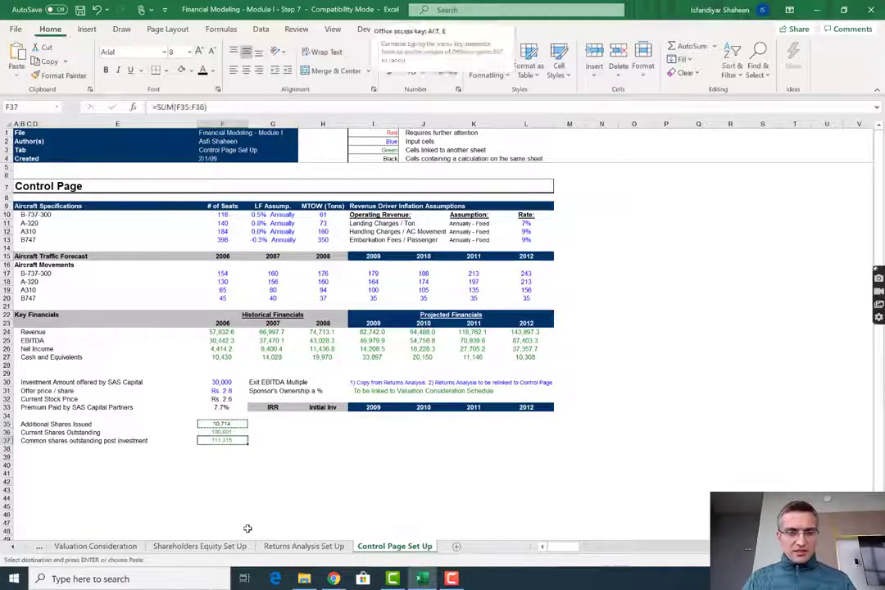
key(s)
key(t)
key(Return)
key(Escape)
Calculate the Sponsor's Ownership percentage in I31 with the formula =F35/F37, replacing the Valuation Consideration note
key(Right)
key(Right)
key(Up)
key(Up)
key(Up)
key(Up)
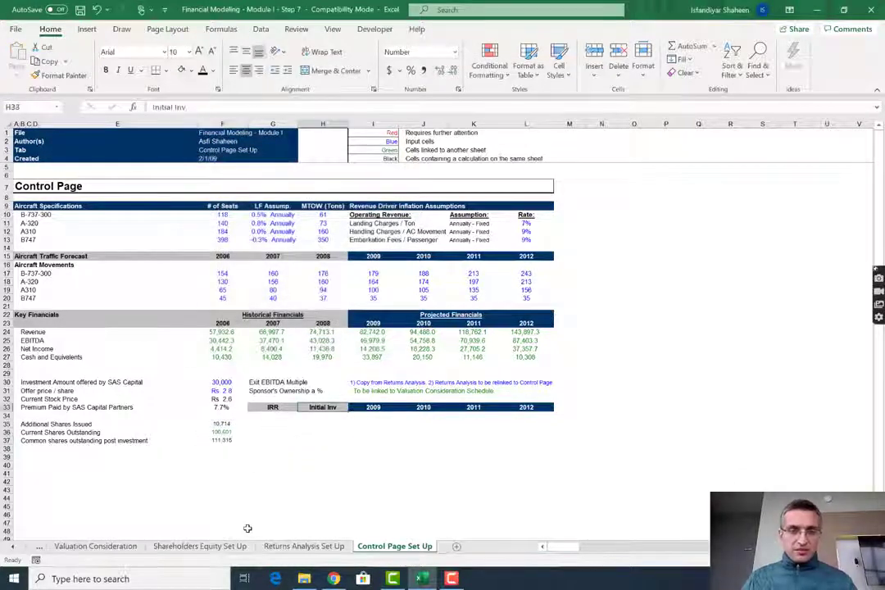
key(Right)
key(Up)
key(Up)
text(=)
key(Down)
key(Down)
key(Down)
key(Left)
key(Left)
key(Left)
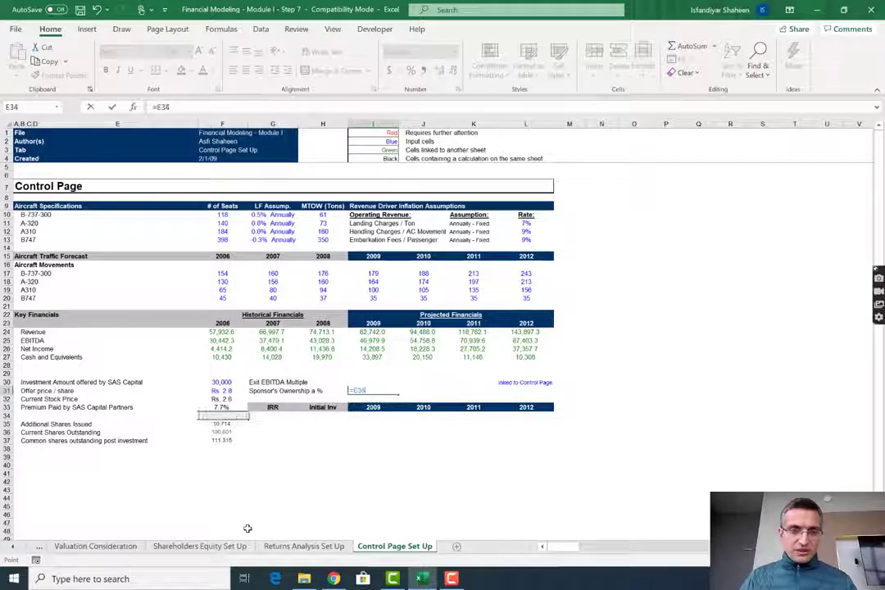
key(Down)
text(/)
key(Left)
key(Left)
key(Left)
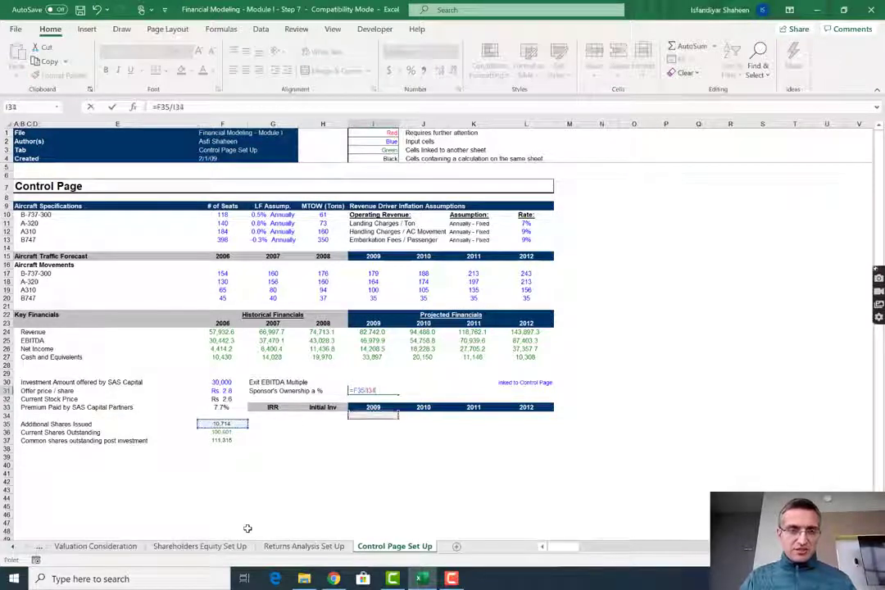
key(Down)
key(Down)
key(Down)
key(Down)
key(Down)
key(Down)
key(Return)
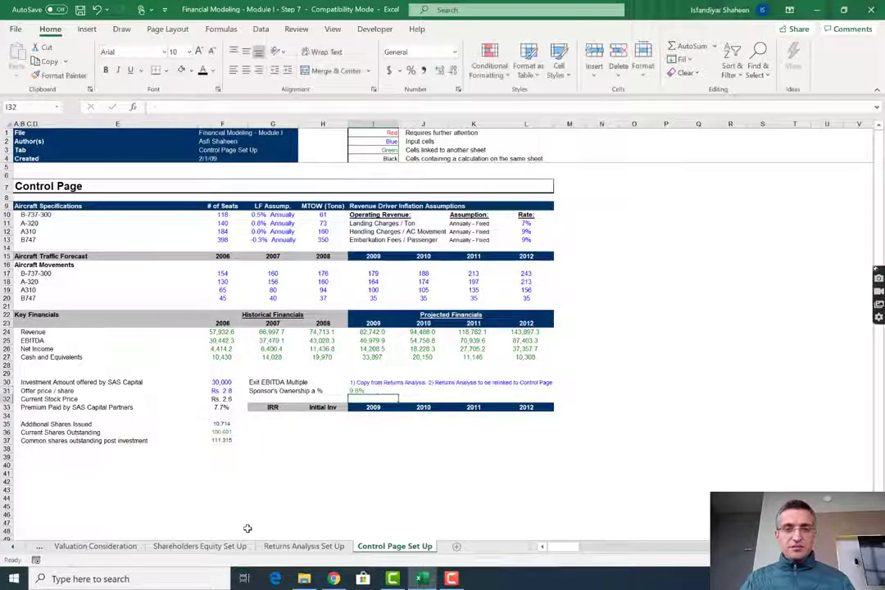
Set the font color of the Sponsor's Ownership cell I31 to Automatic
key(alt+h)
key(f)
key(c)
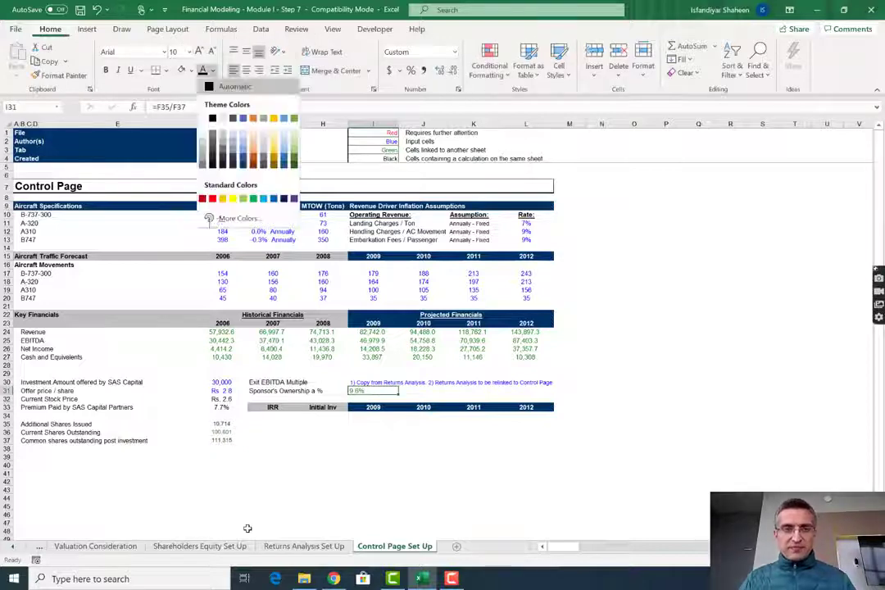
key(Return)
Enter an Exit EBITDA Multiple of 7 in I30, replacing the Returns Analysis note
key(Up)
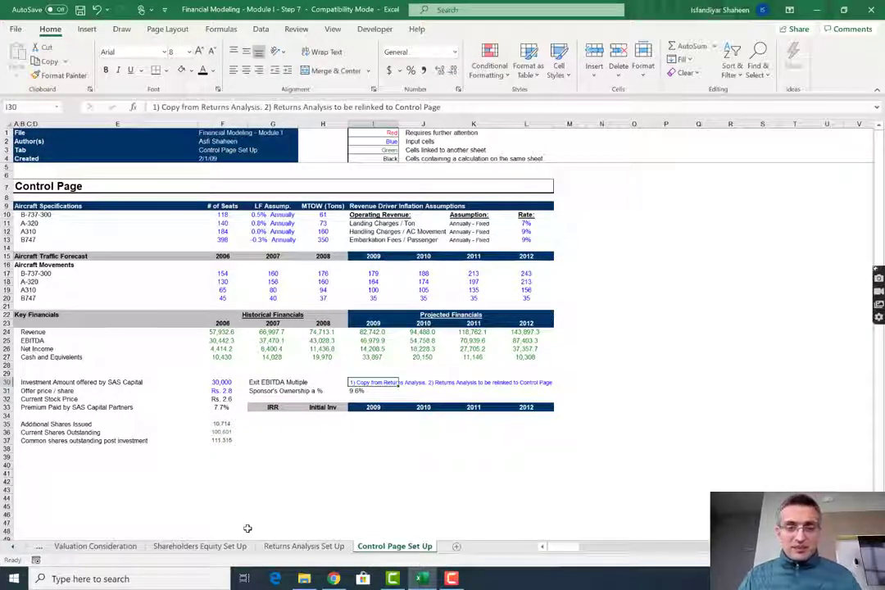
text(7)
key(Return)
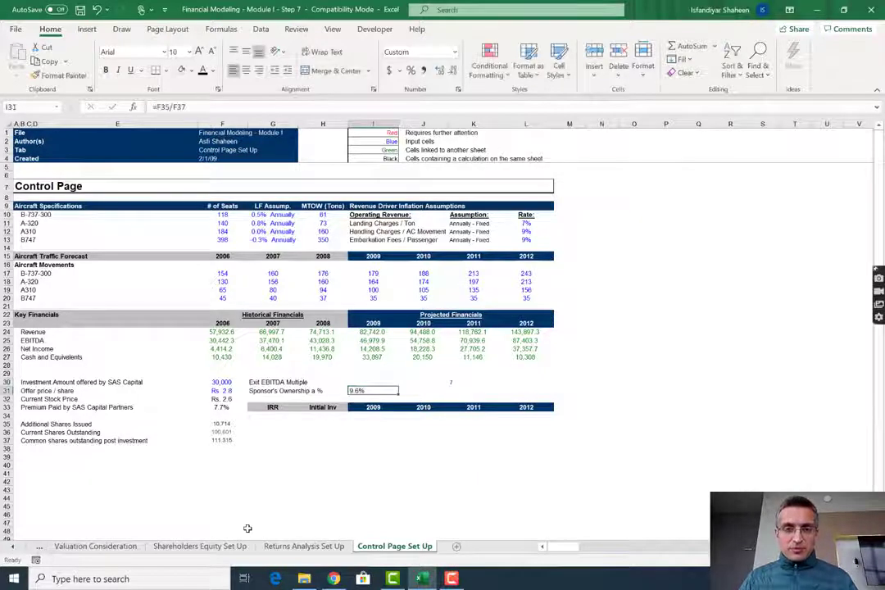
key(Up)
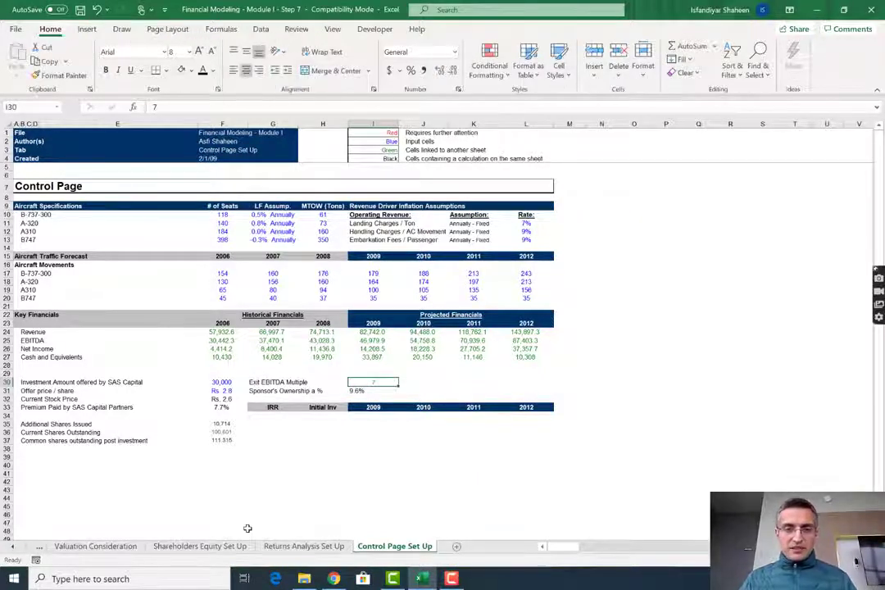
Link the first IRR cell G34 on the Control Page to G27 of the Returns Analysis Set Up sheet
key(Left)
key(Left)
key(Down)
key(Down)
key(Down)
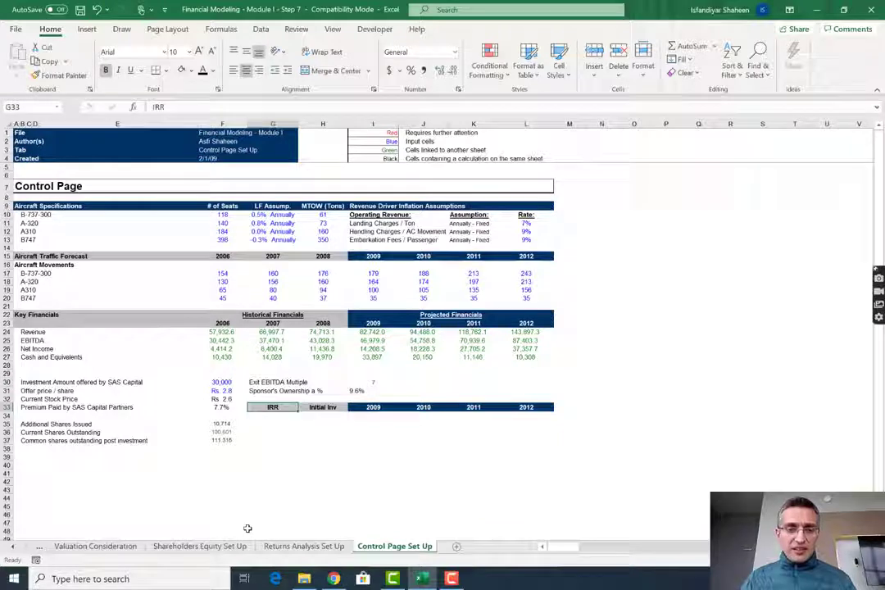
text(=)
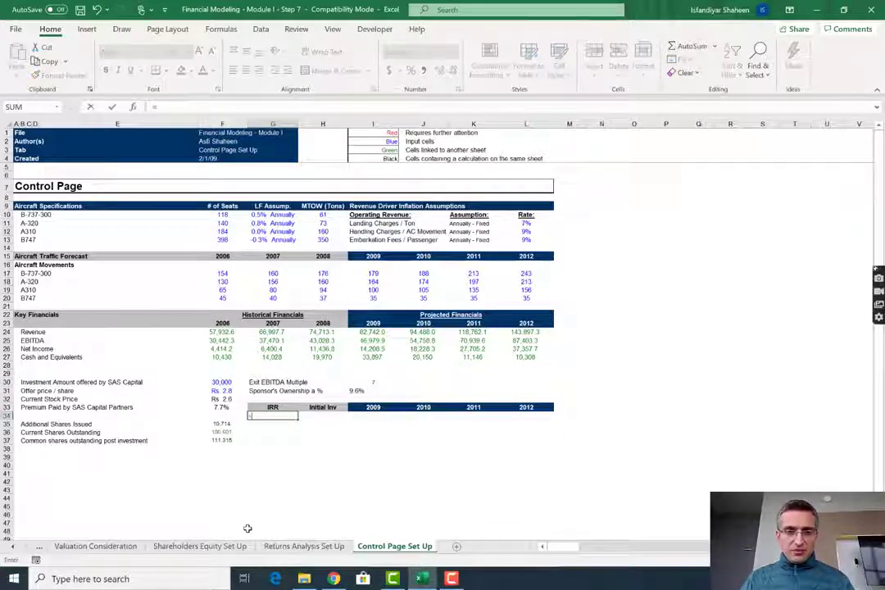
key(ctrl+Page_Up)
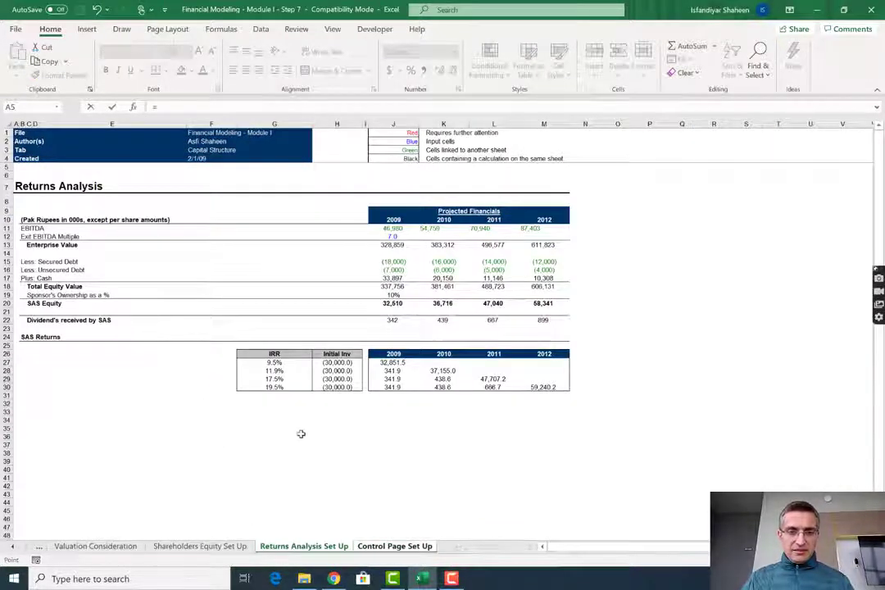
click(274, 362)
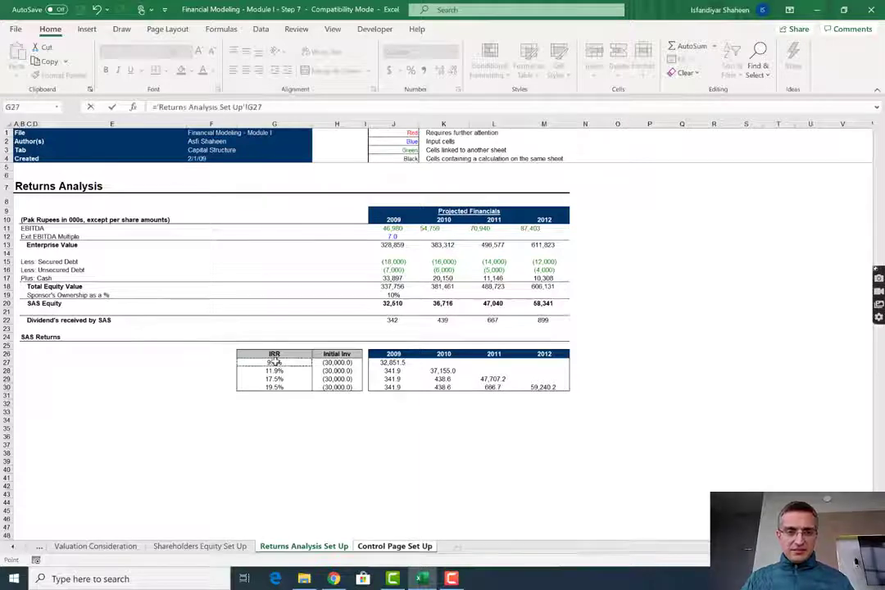
key(Return)
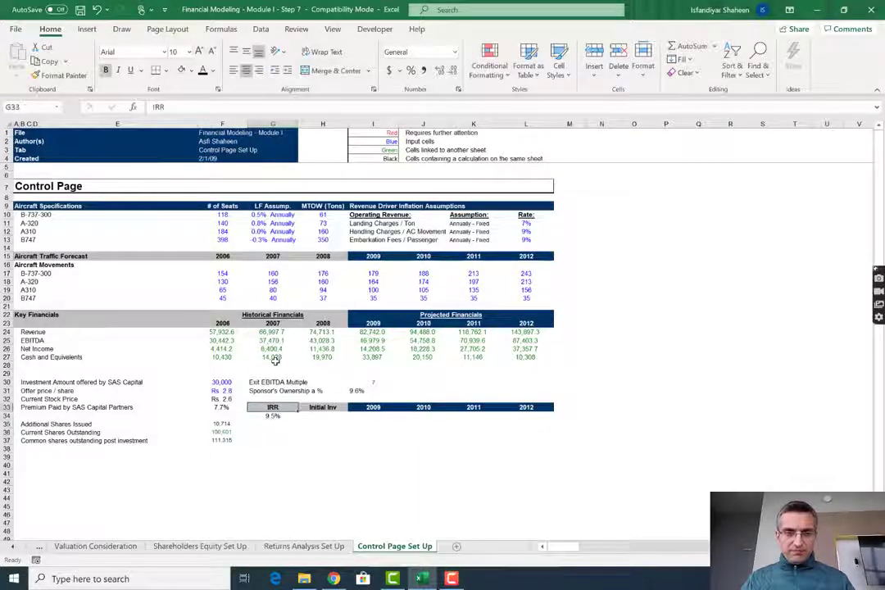
Fill the IRR link in G34 down through G37
key(Up)
key(shift+Down)
key(shift+Down)
key(shift+Down)
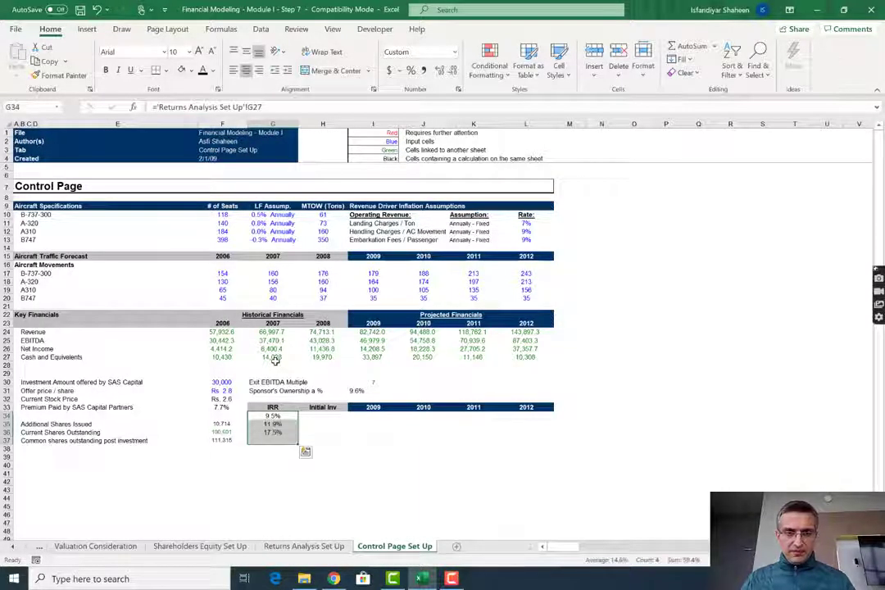
key(ctrl+d)
Enter the initial investment in H34 as the negative of the SAS Capital investment amount with =-F30
key(Right)
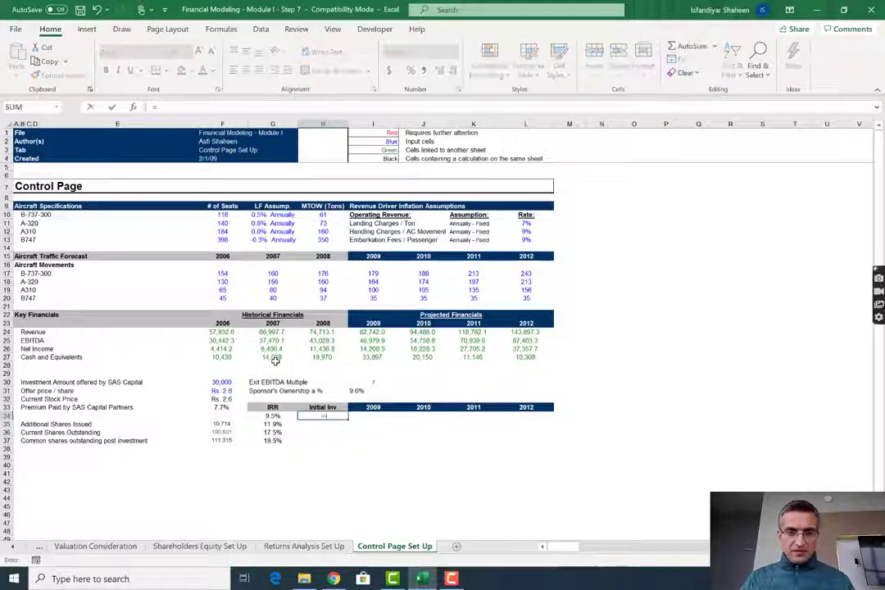
text(=)
key(Up)
key(Up)
key(Up)
key(Left)
key(Left)
key(Up)
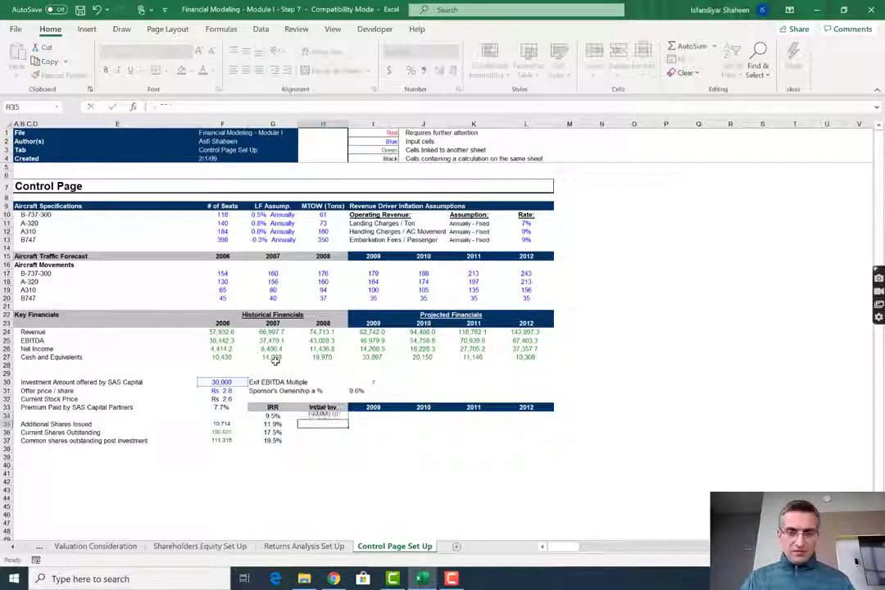
key(Return)
Enter =H34 in H35 and fill it down to H37 to repeat the initial investment
text(=)
key(ctrl+Return)
key(shift+Down)
key(shift+Down)
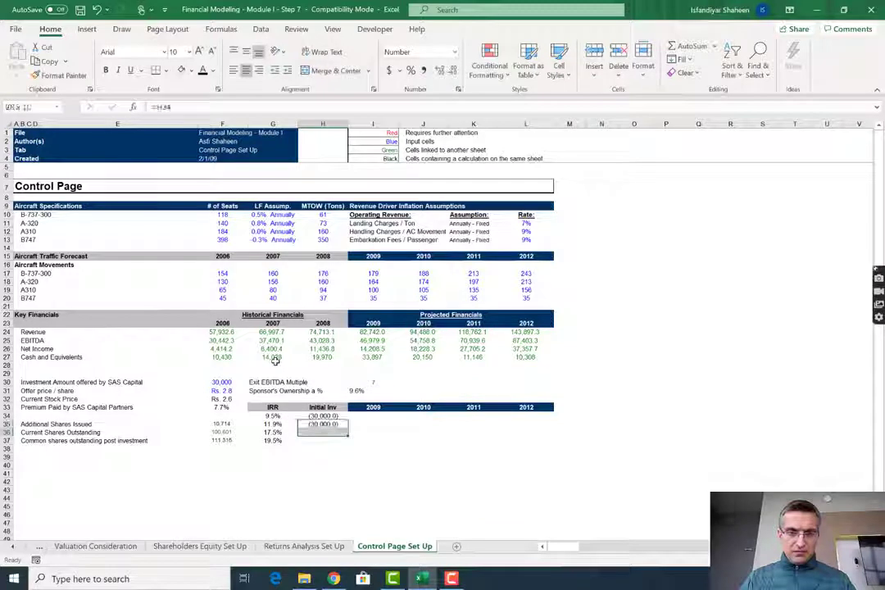
key(ctrl+d)
Reduce the number format of the initial investments in H34:H37 to zero decimal places
key(Up)
key(shift+Down)
key(shift+Down)
key(shift+Down)
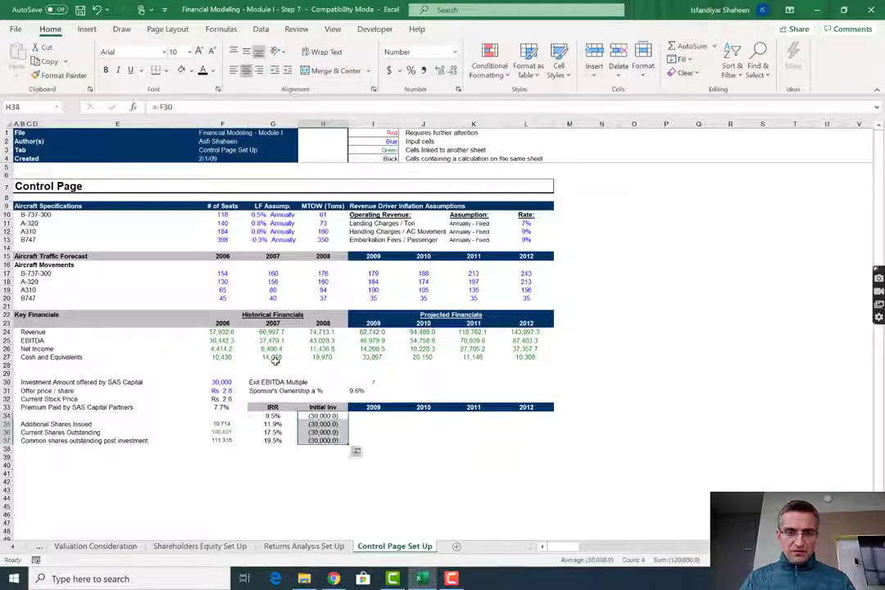
key(alt)
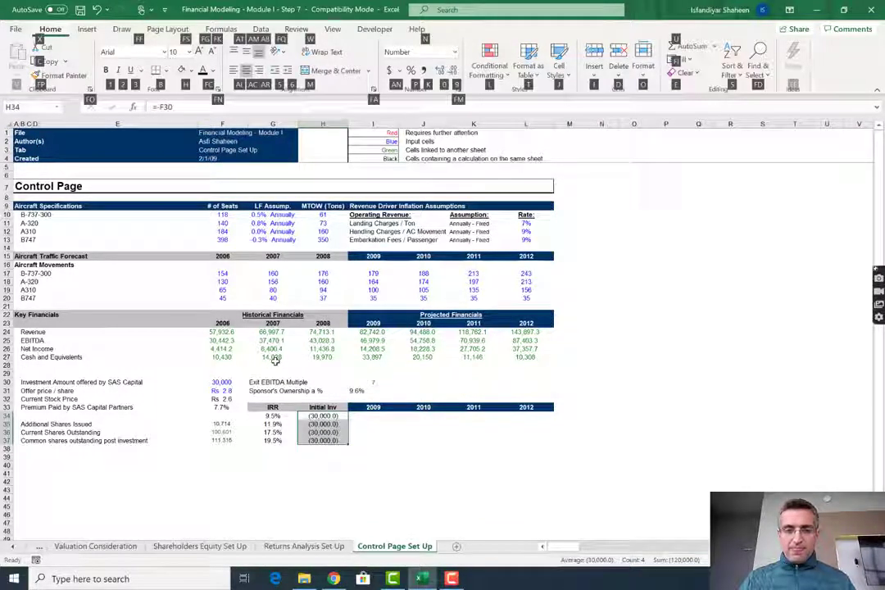
key(Escape)
Link the 2009 return in I34 to J27 of the Returns Analysis Set Up sheet and format it with zero decimals
key(Right)
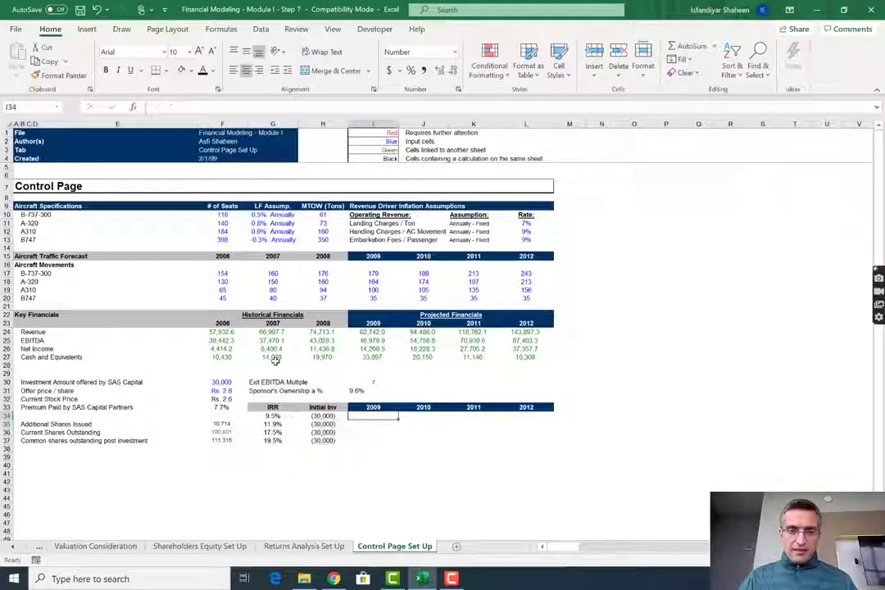
text(=)
key(ctrl+Page_Up)
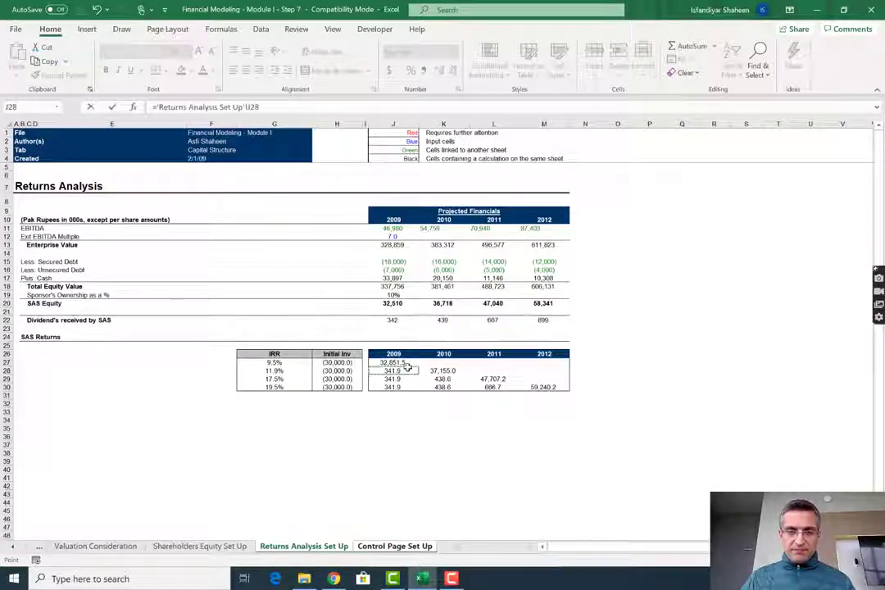
key(Up)
key(Return)
key(Up)
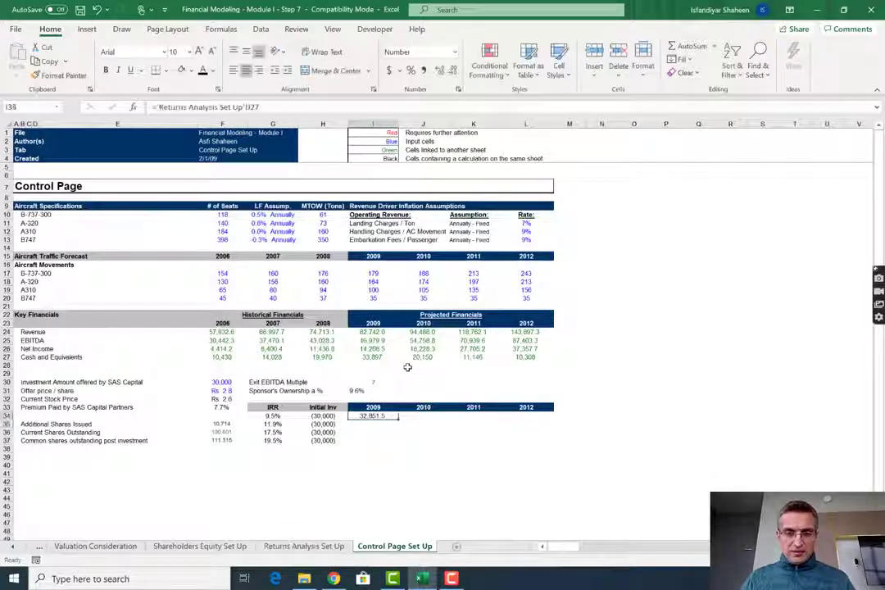
key(alt)
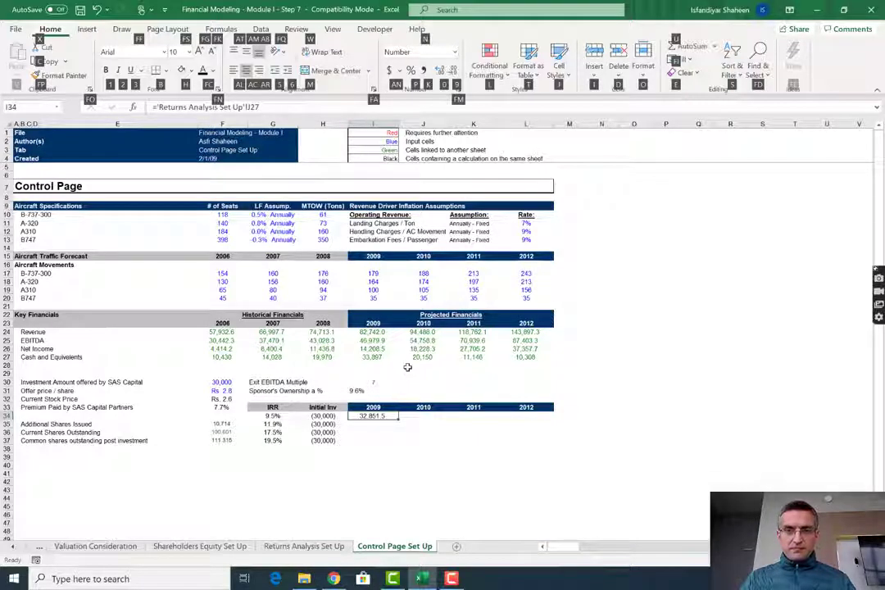
key(9)
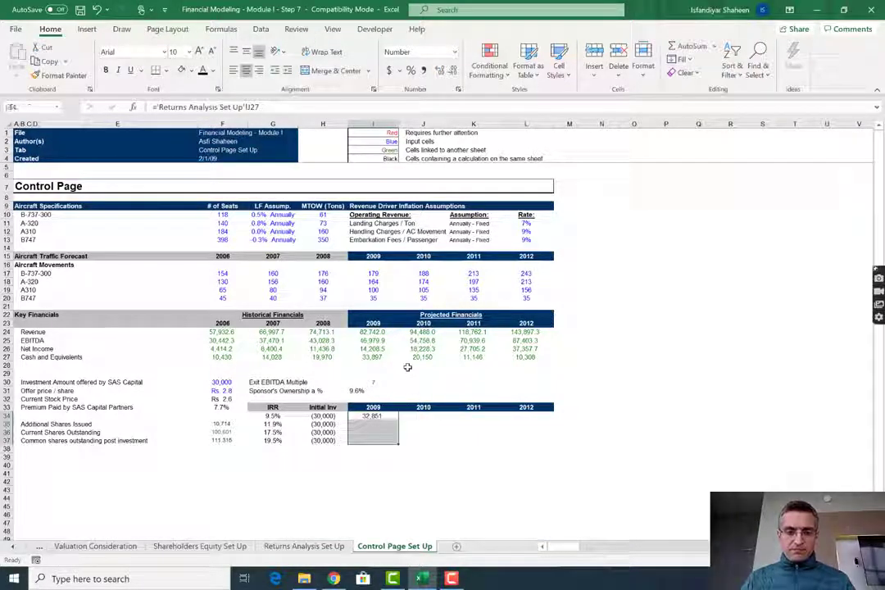
Fill the return link from I34 down to row 37 and across to column L for 2010 to 2012
key(ctrl+d)
key(shift+Right)
key(shift+Right)
key(shift+Right)
key(ctrl+r)
Clear the zero-value links in J34:L34, K35:L35 and L36 of the returns table
key(Down)
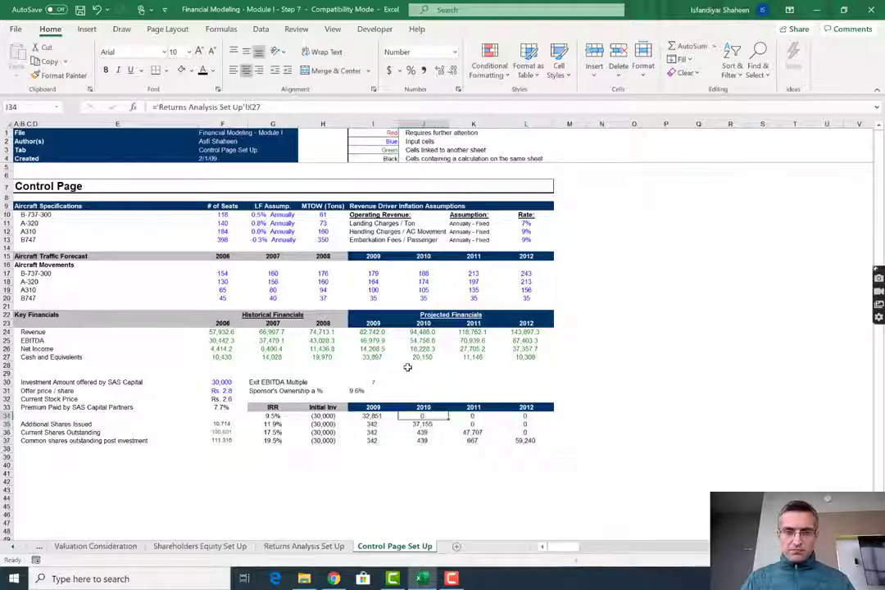
key(Right)
key(Right)
key(shift+Right)
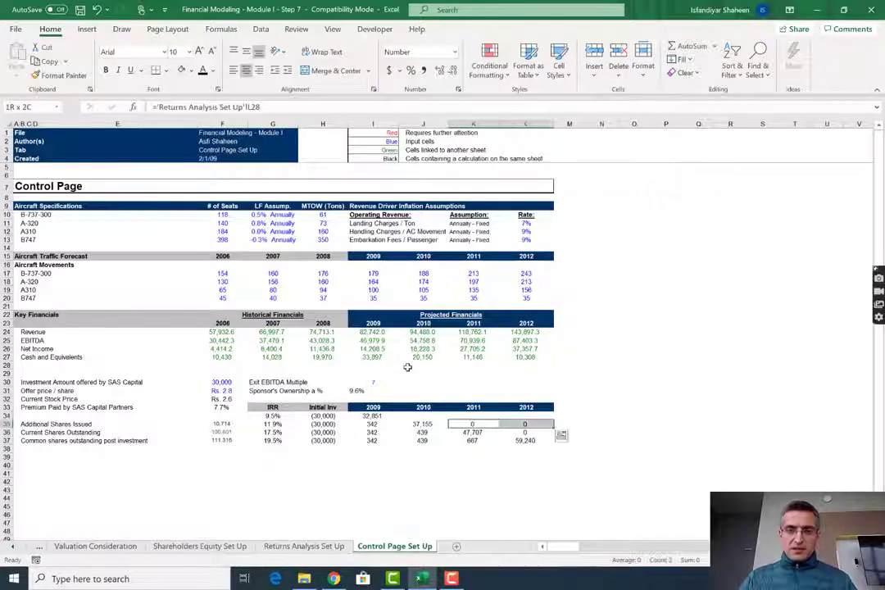
key(Delete)
key(Down)
key(Right)
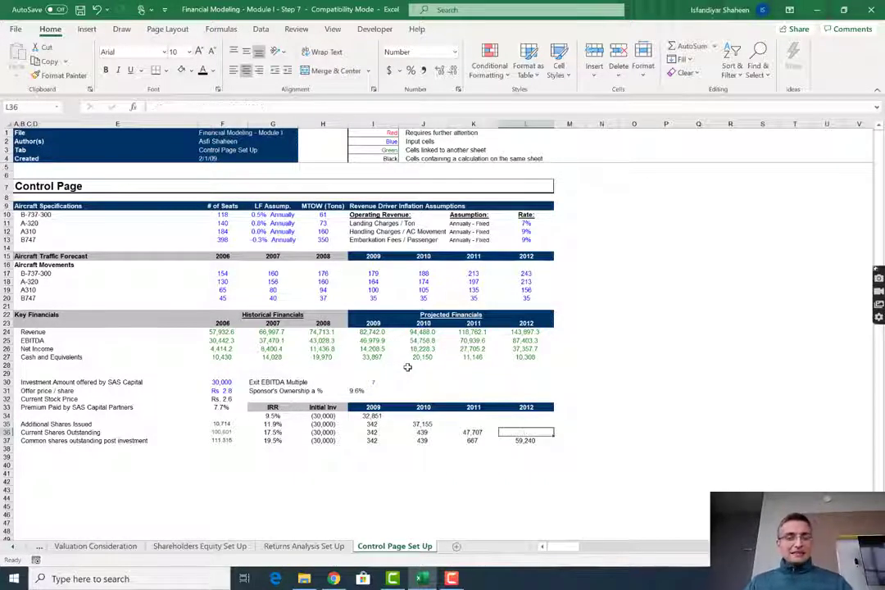
key(Up)
key(Left)
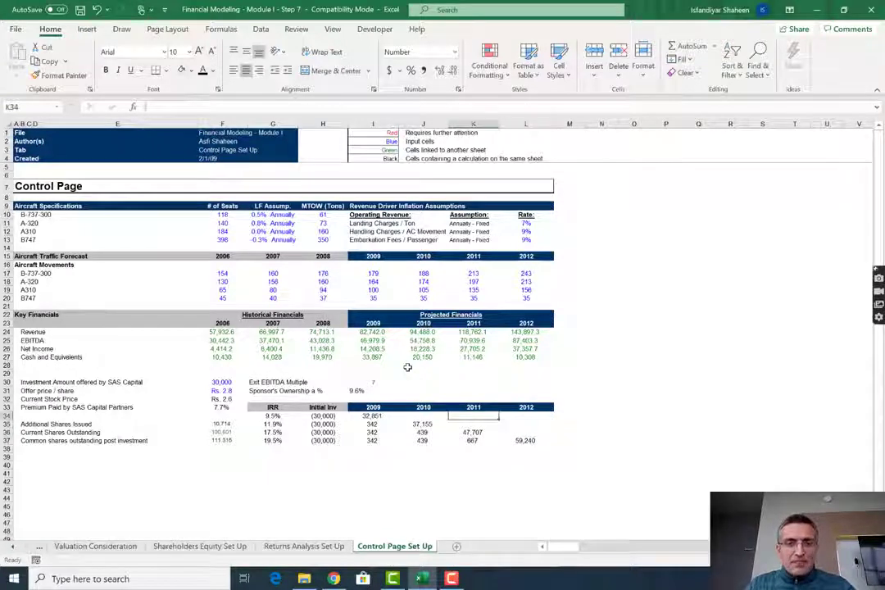
Try an Exit EBITDA Multiple of 8 in I30
key(Up)
key(Up)
key(Left)
key(Left)
key(Left)
key(Up)
key(Right)
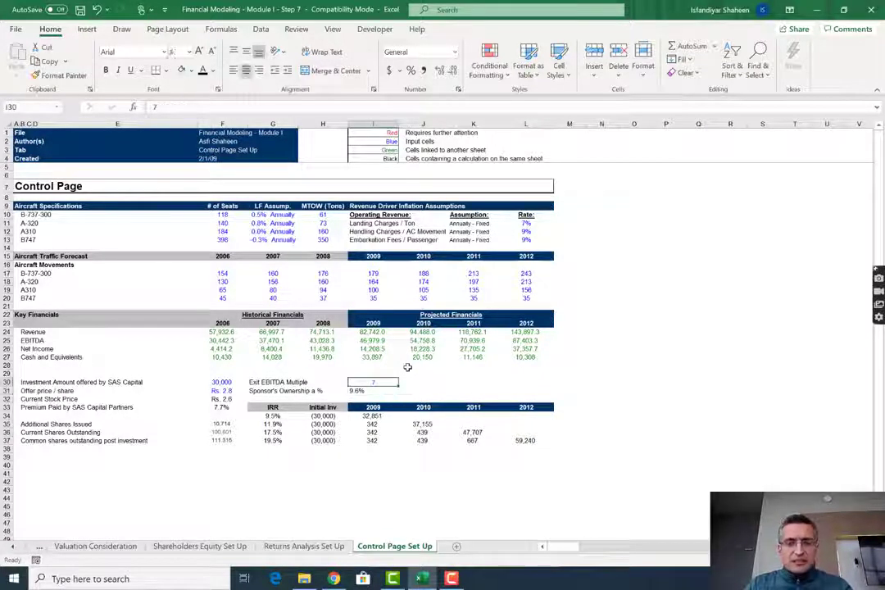
text(8)
key(Return)
Set the 2009 aircraft movements for the A310 in I19 to 125
key(Up)
key(Up)
key(Up)
key(Up)
key(Up)
key(Up)
key(Up)
key(Up)
key(Up)
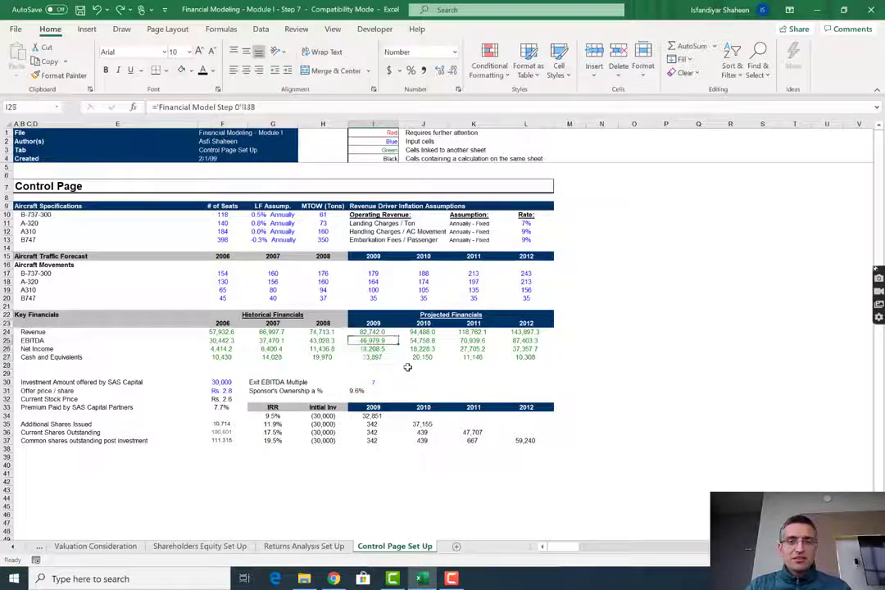
text(125)
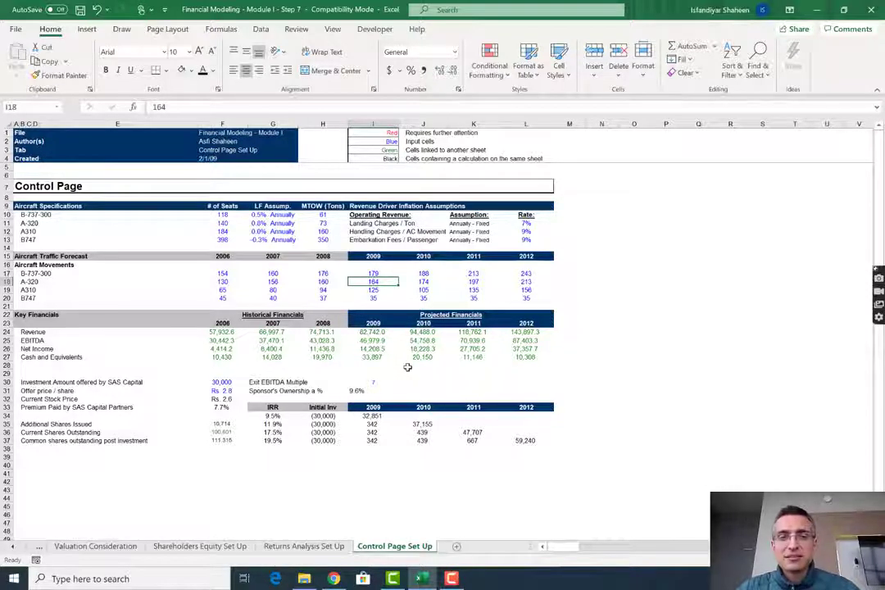
On the Operating Model - Step 0 sheet, link the 2006 B-737-300 movements in F27 to the Control Page with ='Control Page Set Up'!F17
key(ctrl+Page_Up)
key(ctrl+Page_Up)
key(ctrl+Page_Up)
key(ctrl+Page_Up)
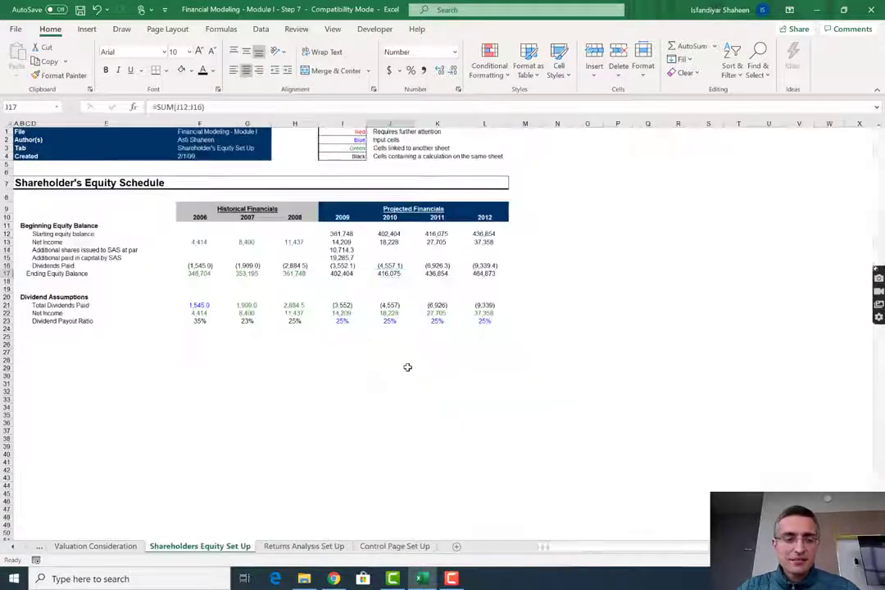
key(ctrl+Page_Up)
key(ctrl+Page_Up)
key(ctrl+Page_Up)
key(ctrl+Page_Up)
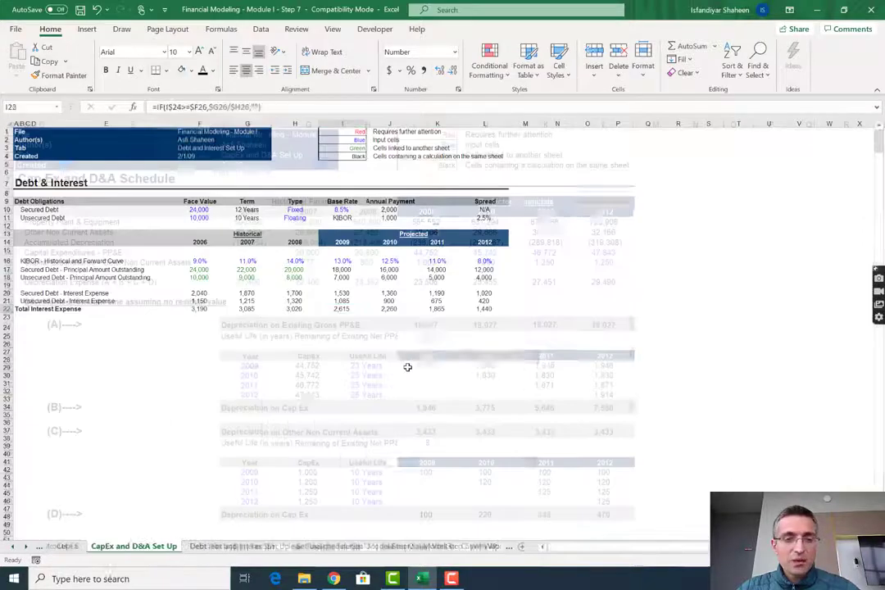
key(ctrl+Page_Up)
key(ctrl+Page_Down)
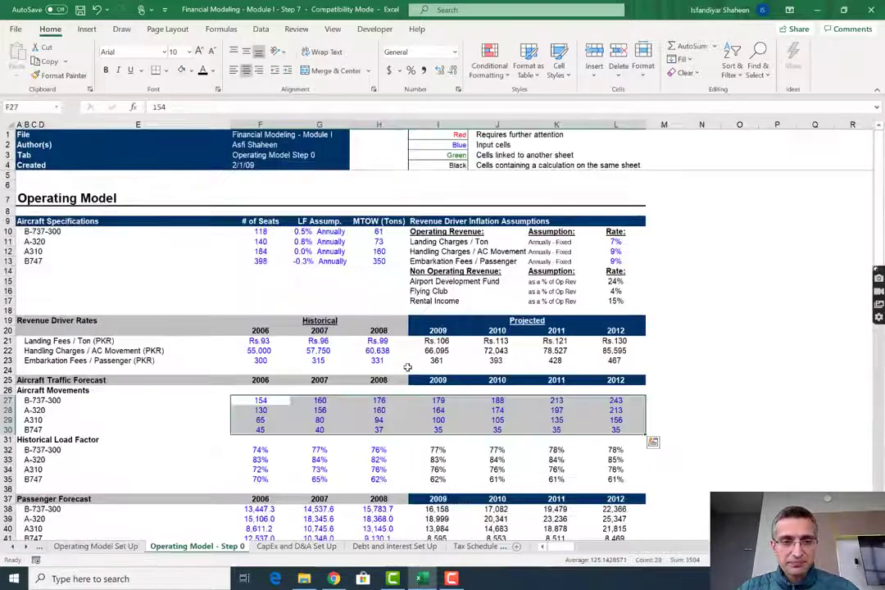
key(Right)
key(Left)
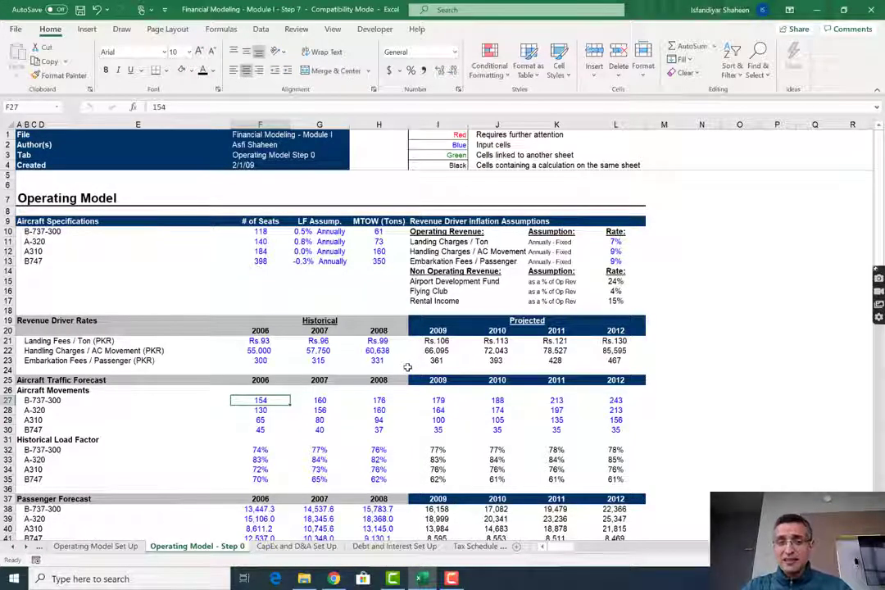
text(=)
key(ctrl+Page_Down)
key(ctrl+Page_Down)
key(ctrl+Page_Down)
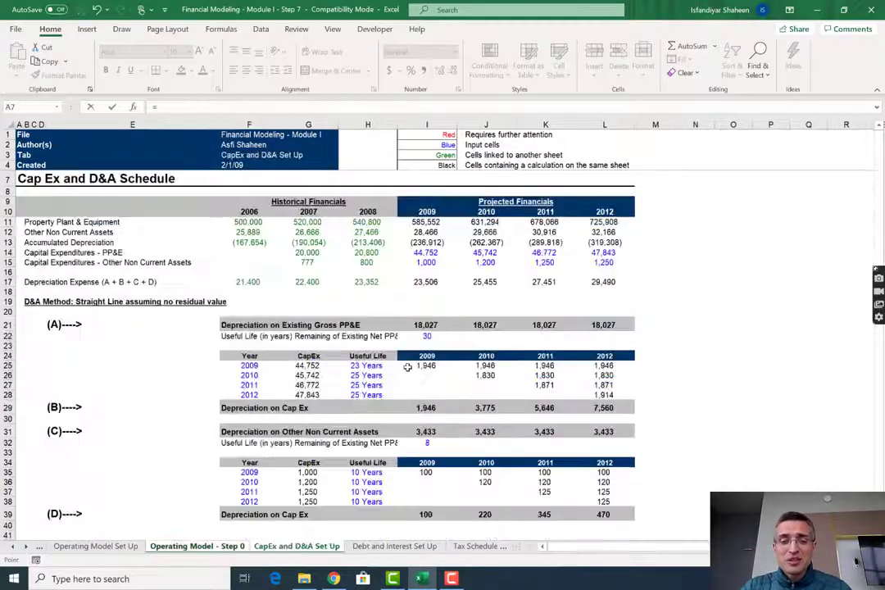
key(ctrl+Page_Down)
key(ctrl+Page_Down)
key(ctrl+Page_Down)
key(ctrl+Page_Down)
key(ctrl+Page_Down)
key(ctrl+Page_Down)
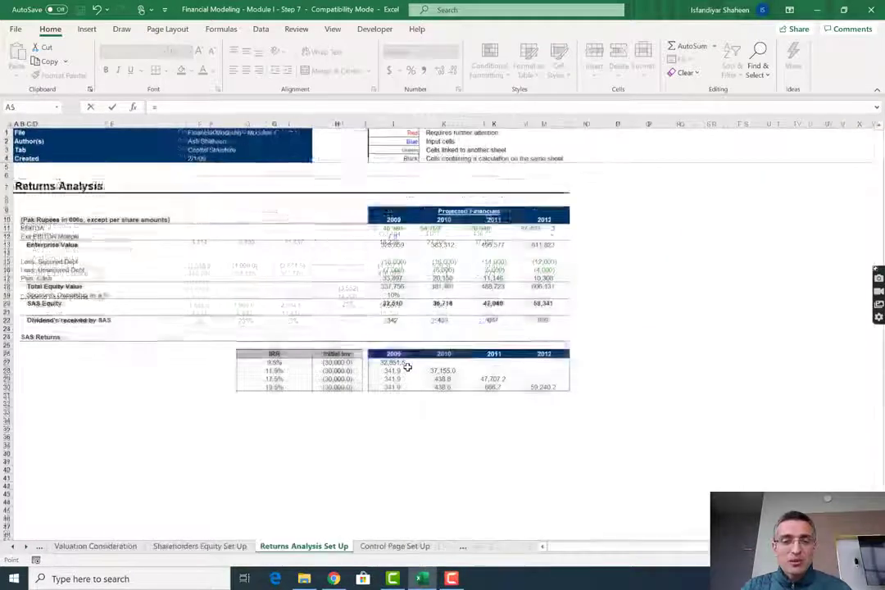
key(Down)
key(Down)
key(Down)
key(Down)
key(Down)
key(Down)
key(Down)
key(Down)
key(Down)
key(Down)
key(Down)
key(Down)
key(Down)
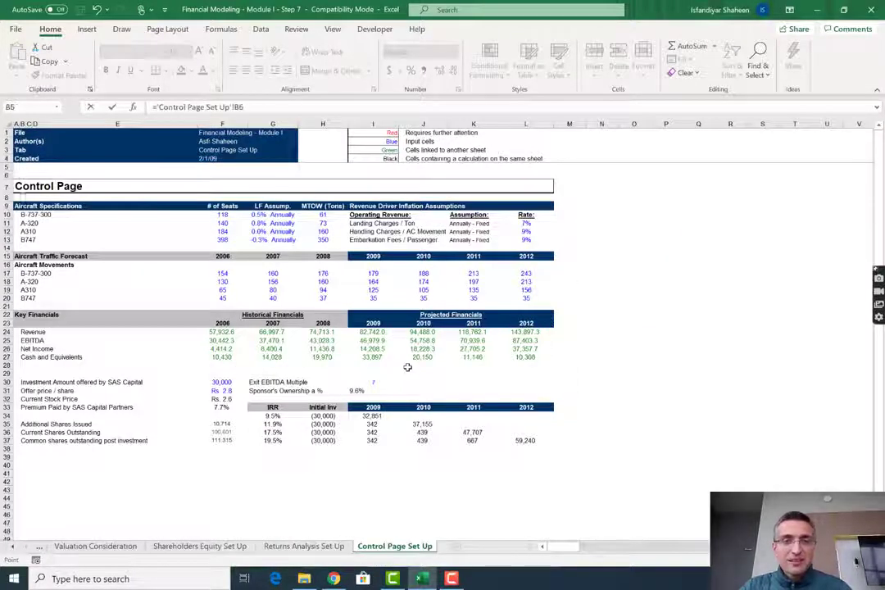
key(Right)
key(Right)
key(Right)
key(Right)
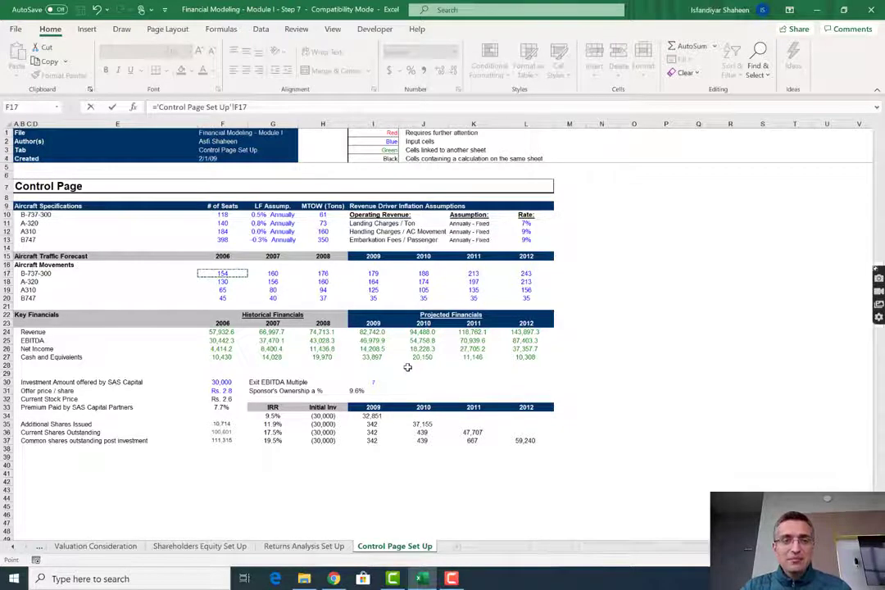
key(Return)
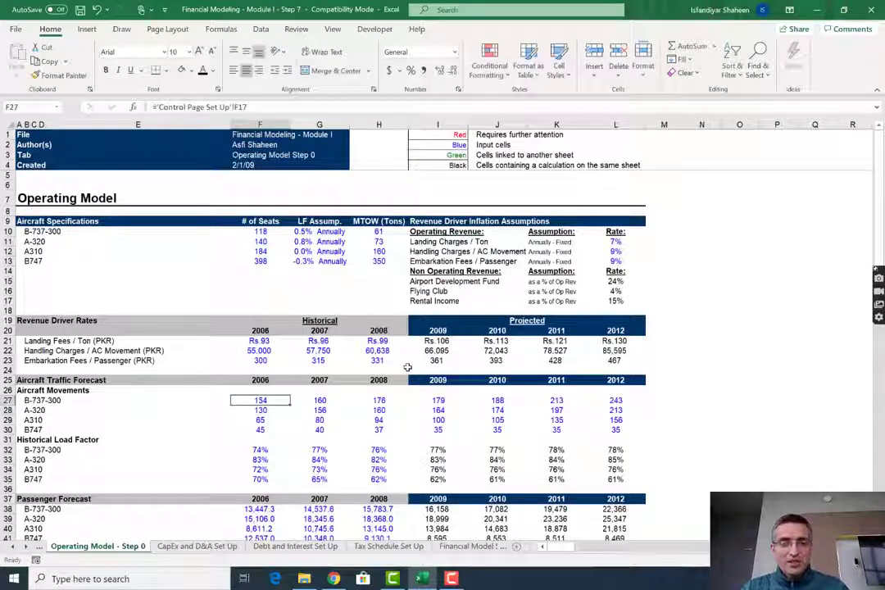
Set the font color of the linked cell F27 to green
key(alt+h)
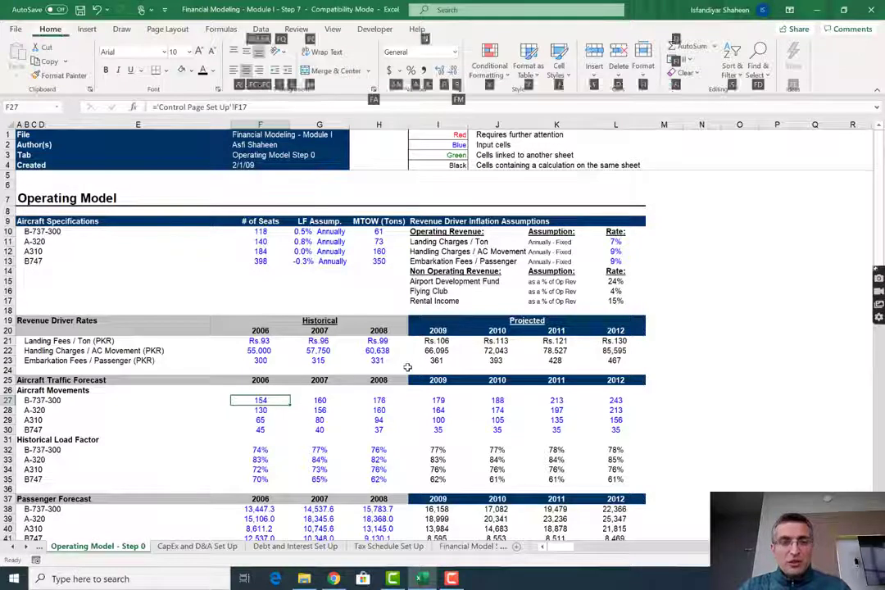
key(f)
key(c)
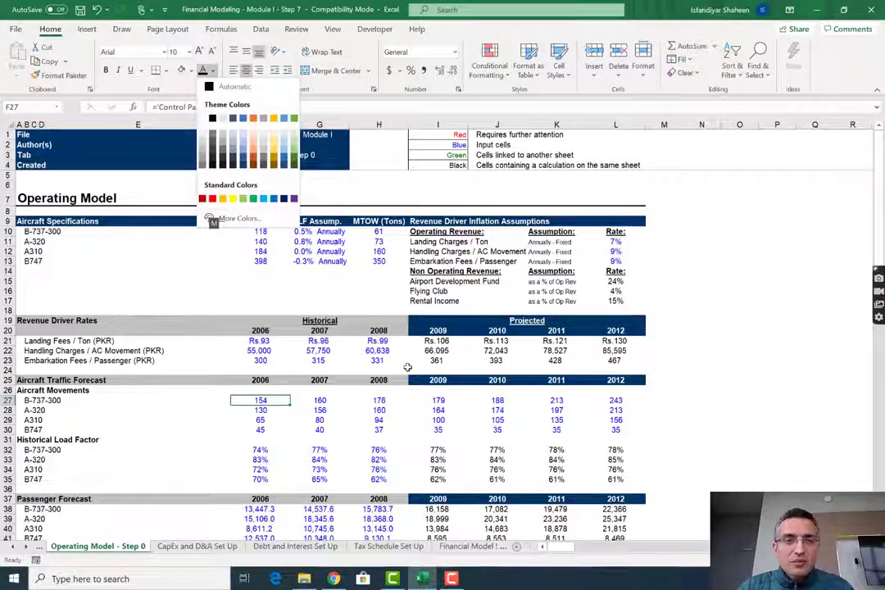
key(Down)
key(Escape)
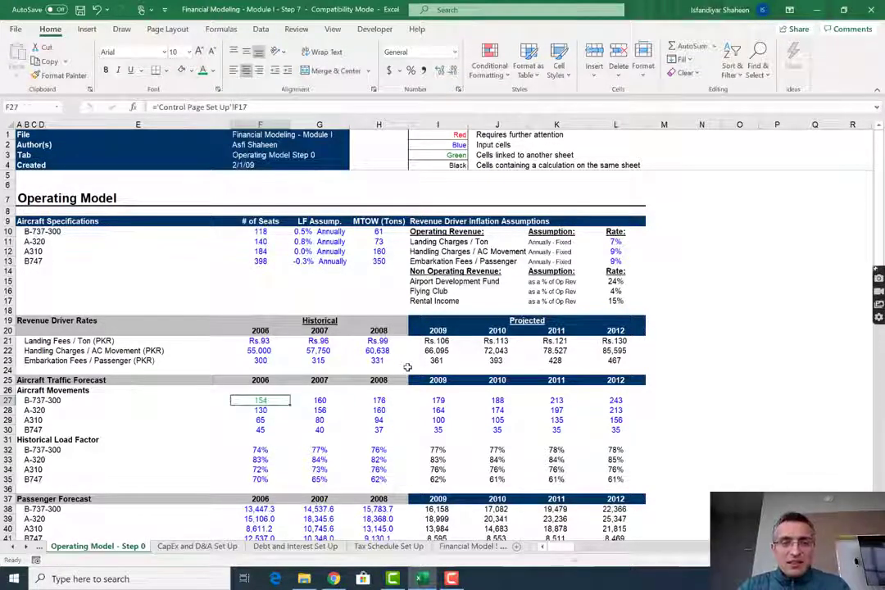
Copy the green Control Page link in F27 across all aircraft movements, F27:L30
key(shift+Right)
key(shift+Right)
key(shift+Right)
key(shift+Right)
key(shift+Right)
key(shift+Right)
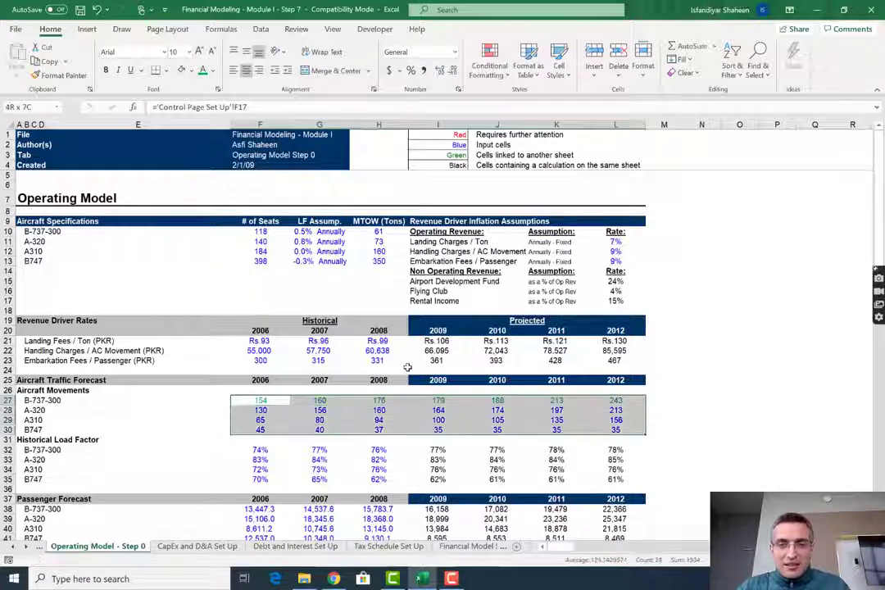
key(Right)
key(Right)
key(Right)
key(Right)
key(Down)
key(Right)
key(Down)
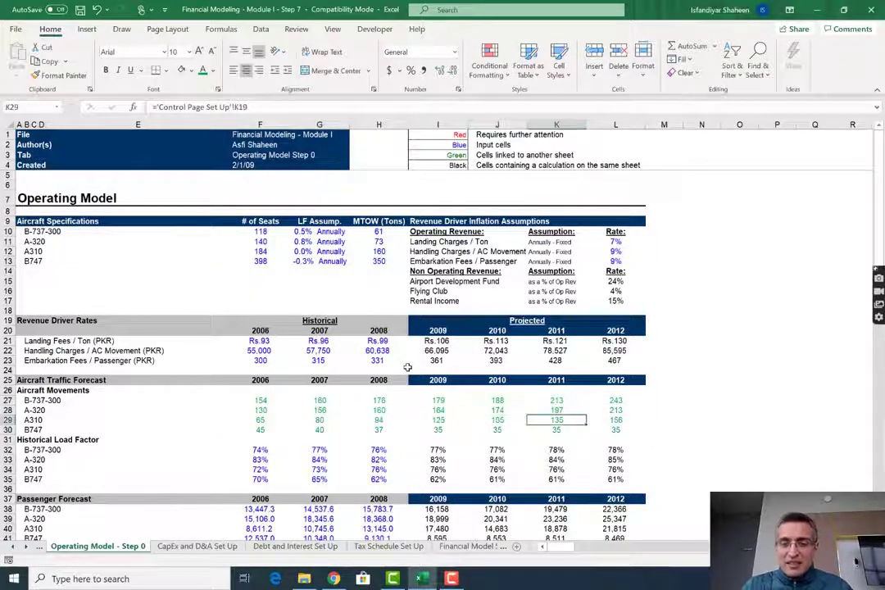
On the Control Page, try clearing the 2009–2012 A310 and B747 movements in I19:L20, restoring them to end the test
key(ctrl+[)
key(Left)
key(Left)
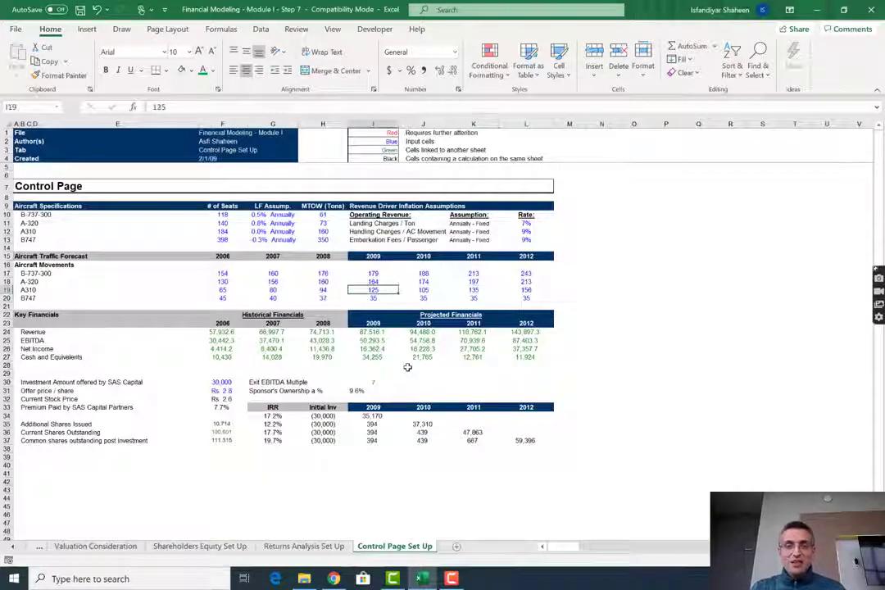
key(shift+Right)
key(shift+Down)
key(shift+Right)
key(shift+Right)
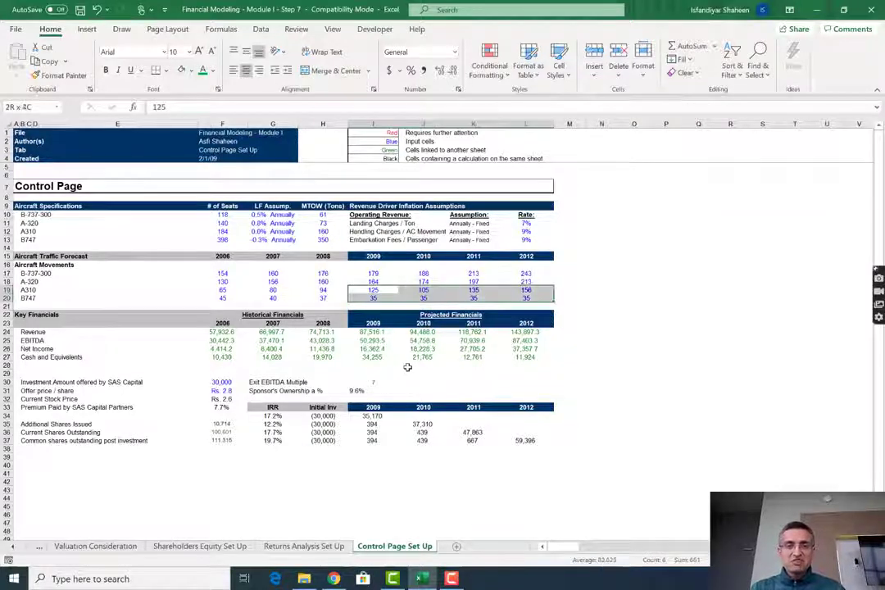
key(Delete)
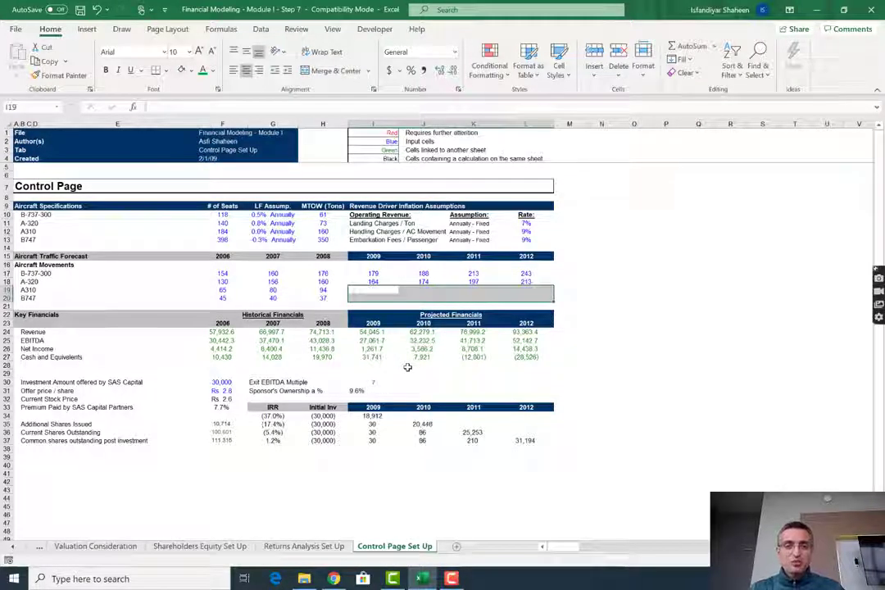
key(ctrl+v)
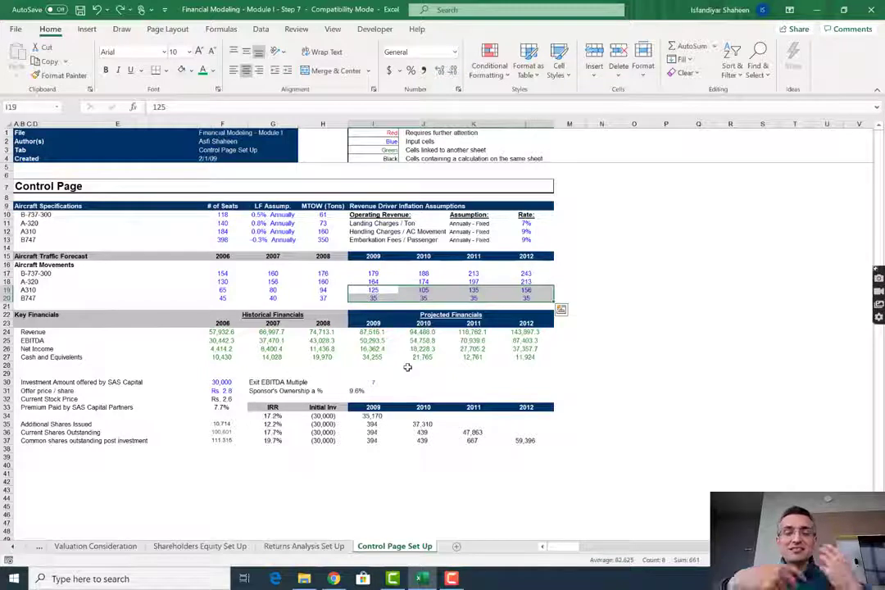
key(Up)
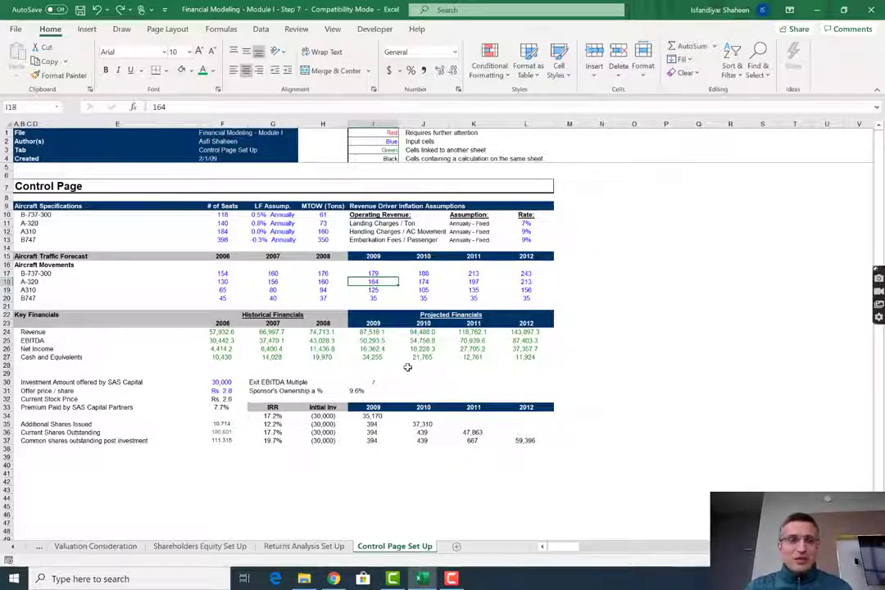
key(Up)
key(Up)
key(Up)
key(Up)
key(Up)
key(Up)
key(Left)
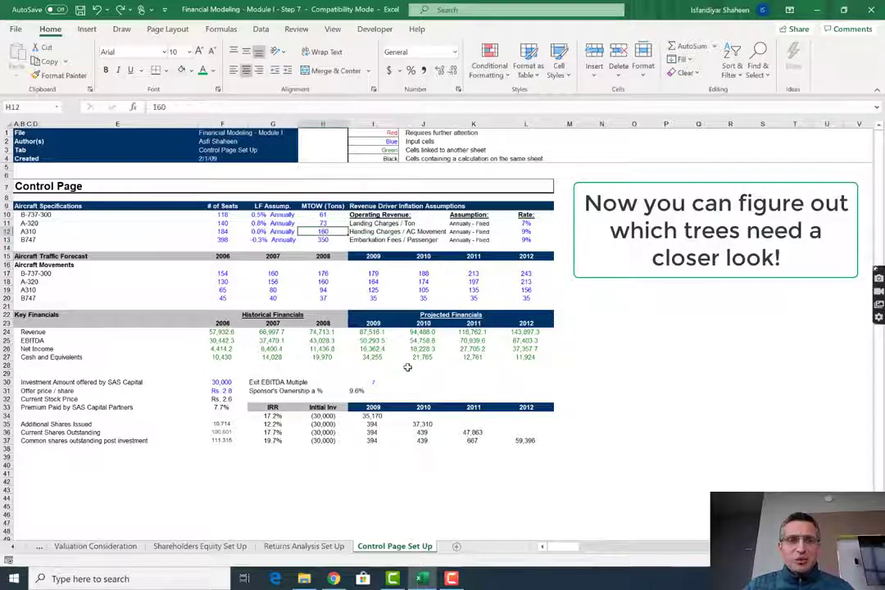
key(Up)
key(Up)
key(Left)
key(Left)
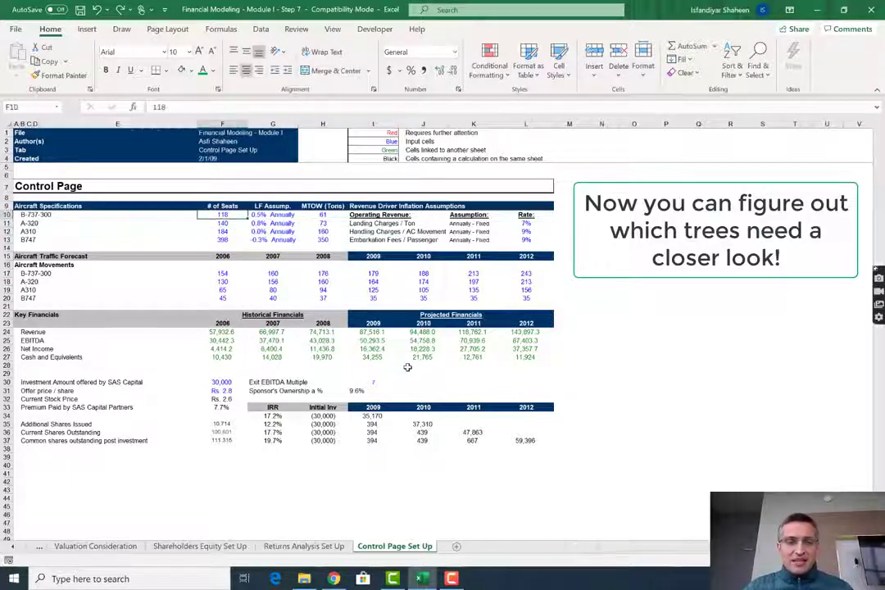
On the Operating Model - Step 0 sheet, link the B-737-300 seat count in F10 to the Control Page with ='Control Page Set Up'!F10
key(ctrl+Page_Up)
key(ctrl+Page_Up)
key(ctrl+Page_Up)
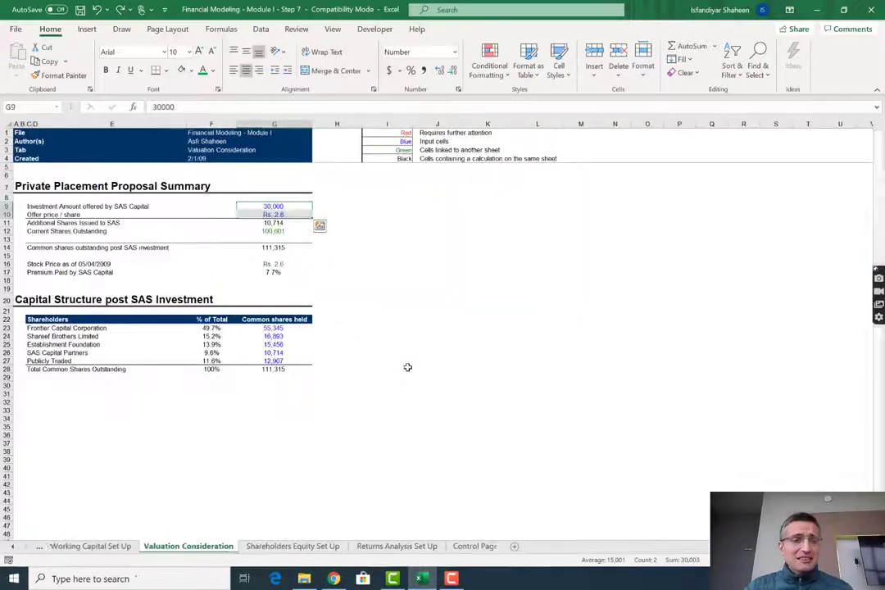
key(ctrl+Page_Up)
key(ctrl+Page_Up)
key(ctrl+Page_Up)
key(ctrl+Page_Up)
key(ctrl+Page_Up)
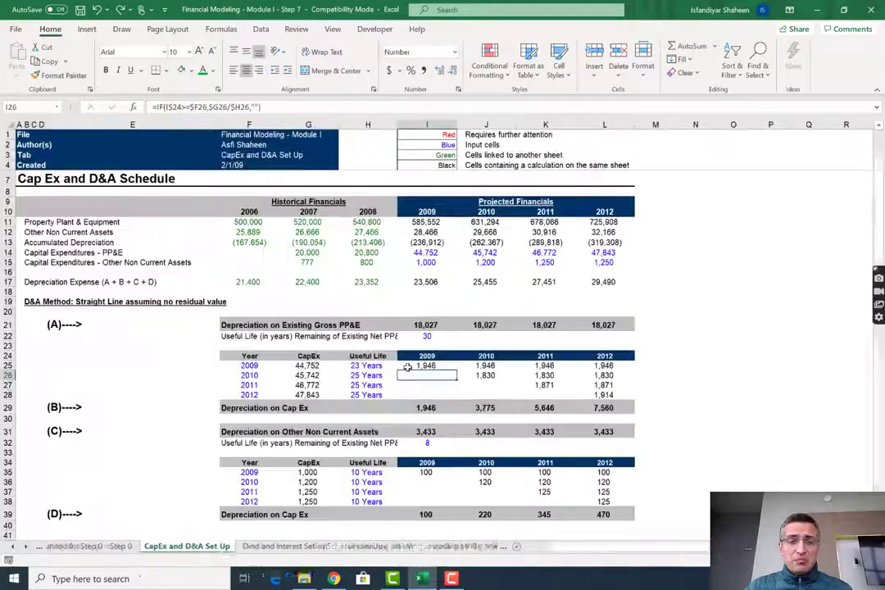
key(ctrl+Page_Up)
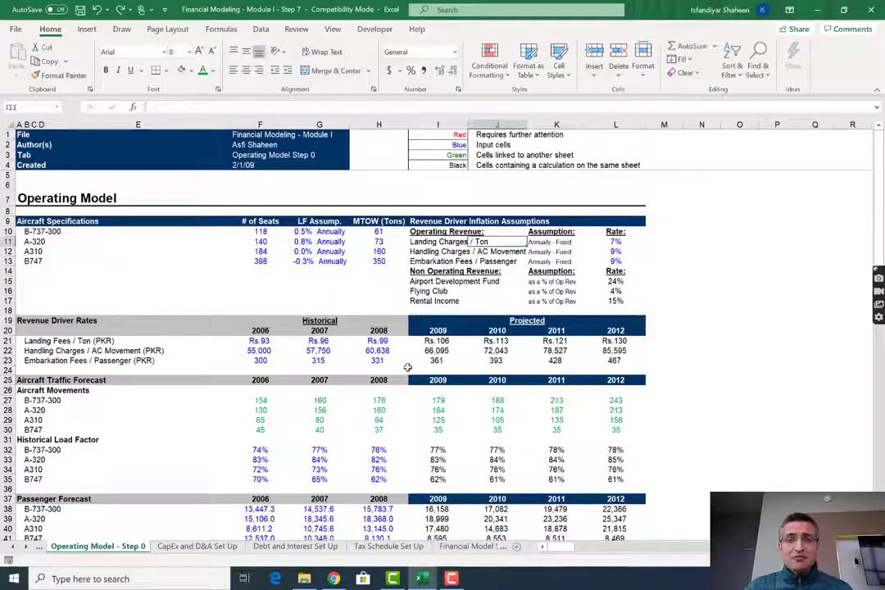
key(ctrl+Home)
text(=)
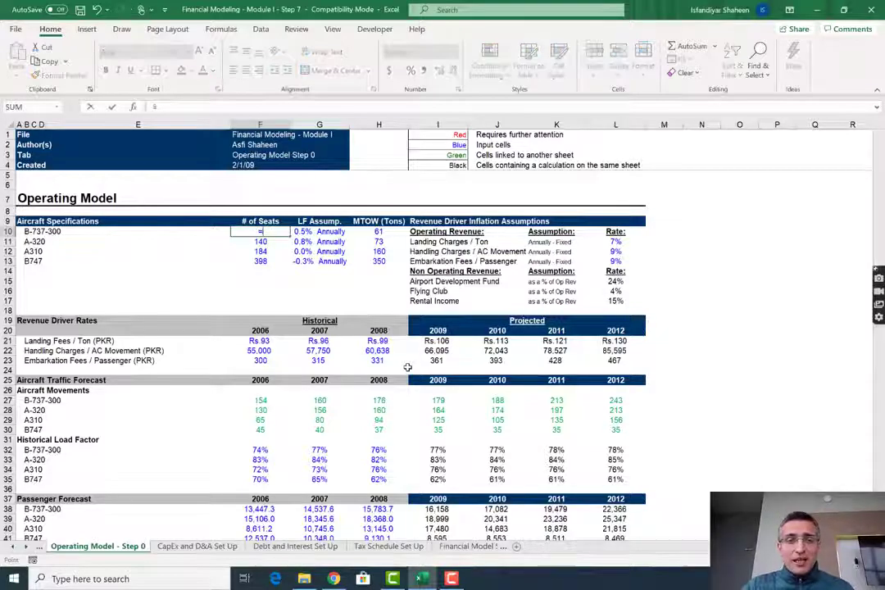
key(ctrl+Page_Down)
key(ctrl+Page_Down)
key(ctrl+Page_Down)
key(ctrl+Page_Down)
key(ctrl+Page_Down)
key(ctrl+Page_Down)
key(ctrl+Page_Down)
key(ctrl+Page_Down)
key(ctrl+Page_Down)
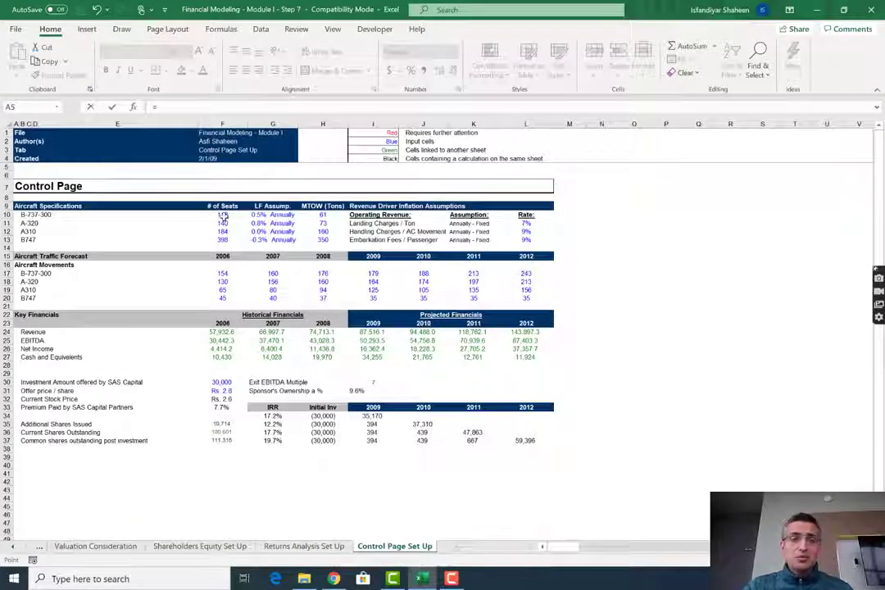
click(223, 215)
key(Return)
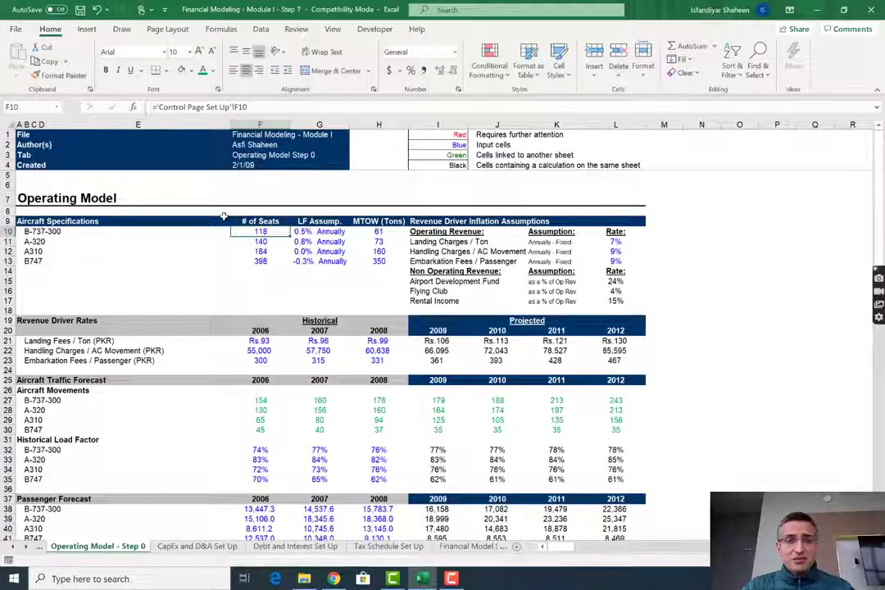
Copy the linked-cell formatting from F27 and paste only the formats onto the seat count in F10
key(Down)
key(Down)
key(Down)
key(Down)
key(Down)
key(Down)
key(Down)
key(Down)
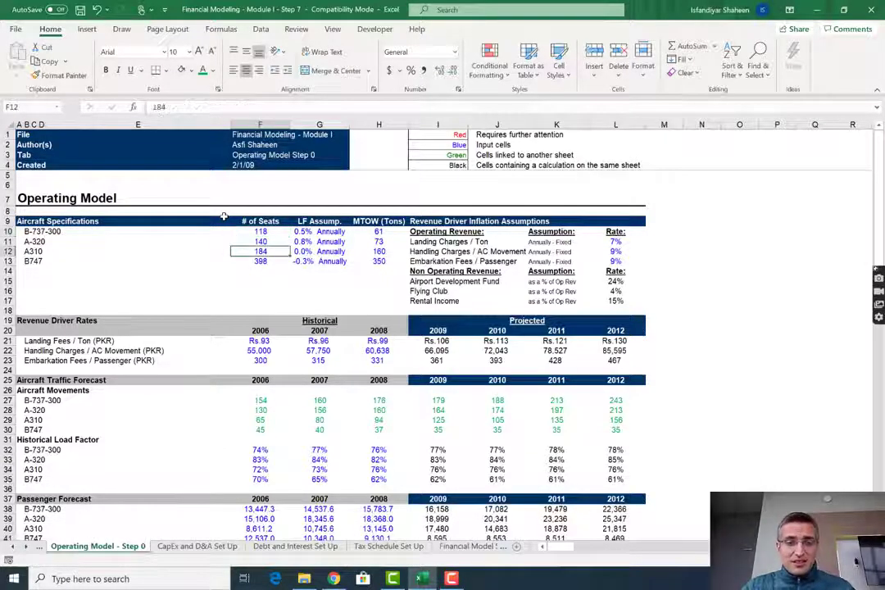
key(Down)
key(Down)
key(Down)
key(Down)
key(Down)
key(Down)
key(Down)
key(Down)
key(Down)
key(ctrl+c)
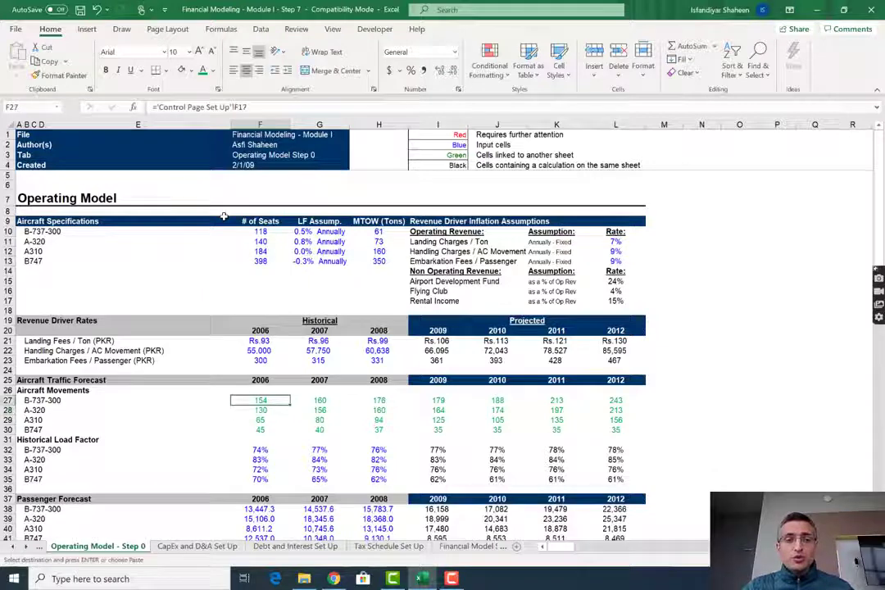
key(Up)
key(Up)
key(Up)
key(Up)
key(Up)
key(Up)
key(Up)
key(Up)
key(Up)
key(Up)
key(Up)
key(Up)
key(Up)
key(Up)
key(Up)
key(Up)
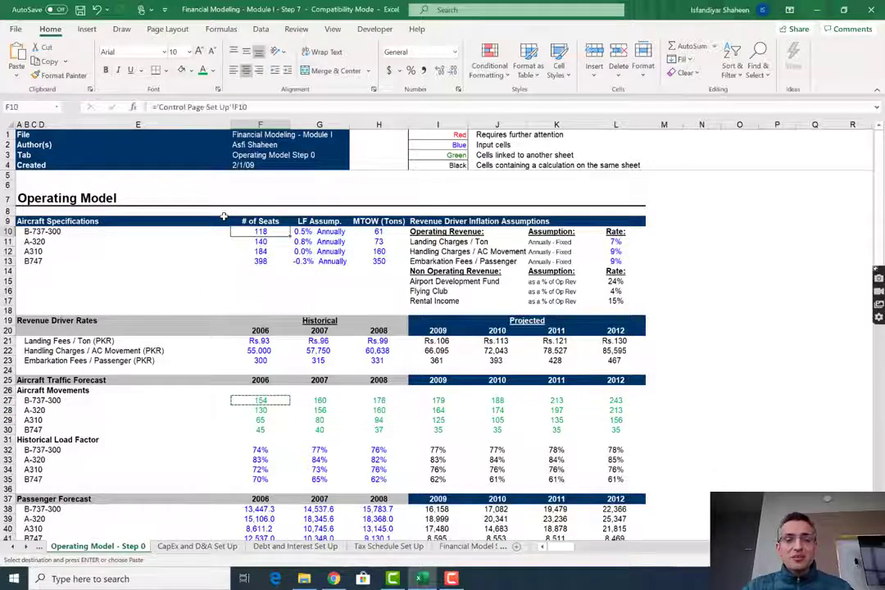
key(ctrl+alt+v)
key(t)
key(Return)
key(shift+Down)
key(shift+Down)
key(shift+Down)
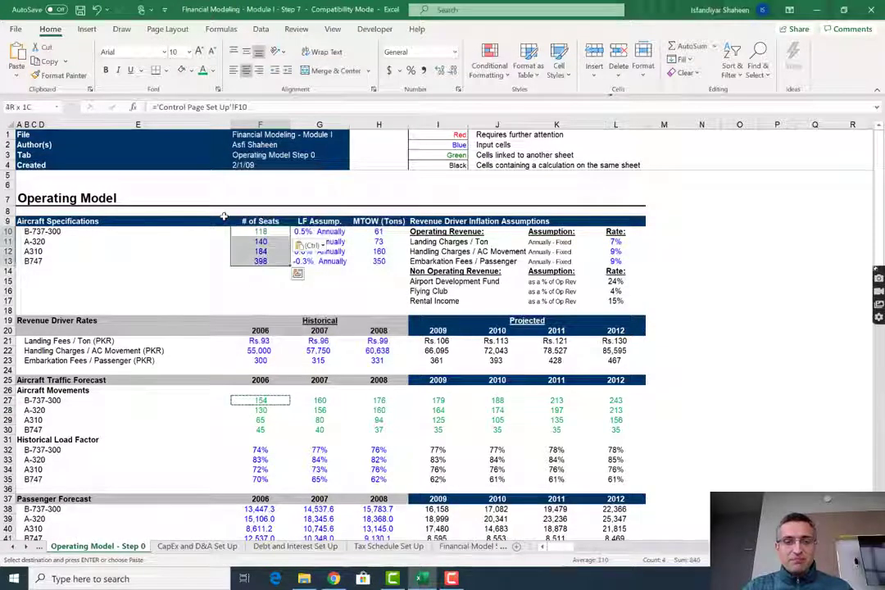
key(ctrl)
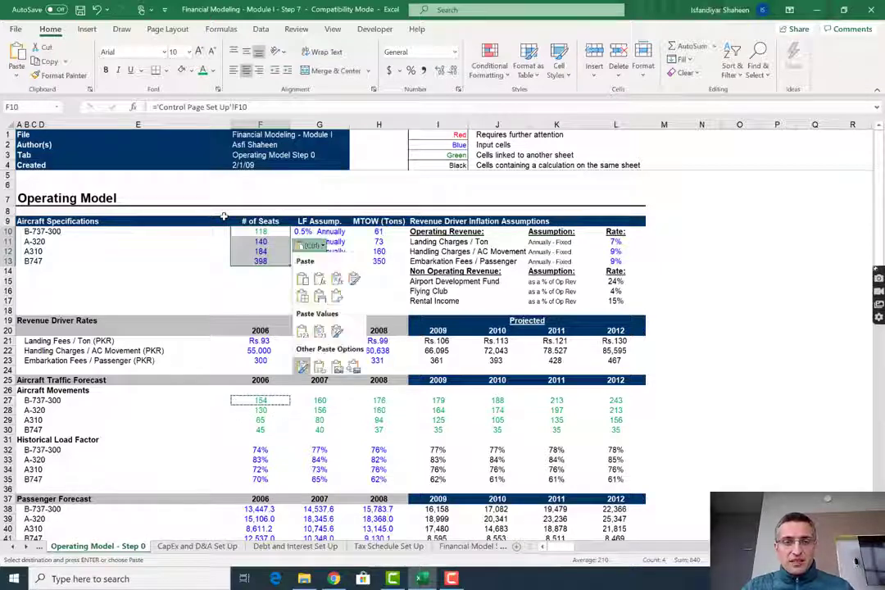
key(Escape)
key(Left)
key(Right)
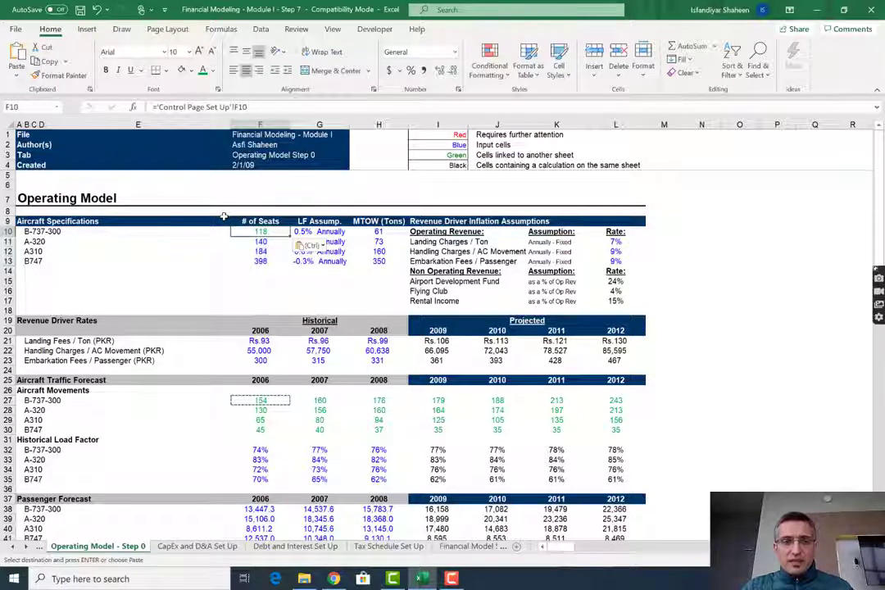
Paste the F10 link as formulas only across the aircraft specifications in F10:H13
key(shift+Down)
key(shift+Down)
key(shift+Down)
key(shift+Right)
key(shift+Right)
key(alt+e)
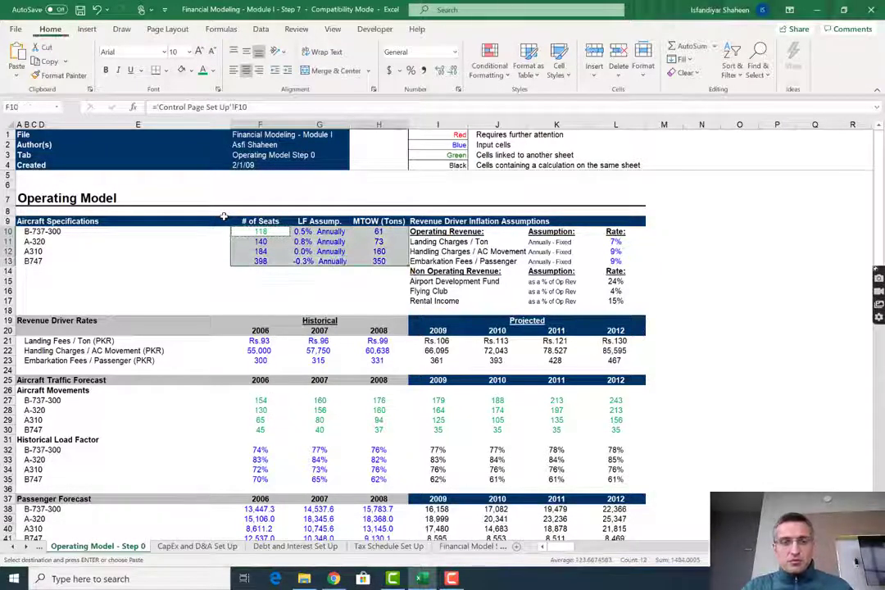
key(s)
key(f)
key(Return)
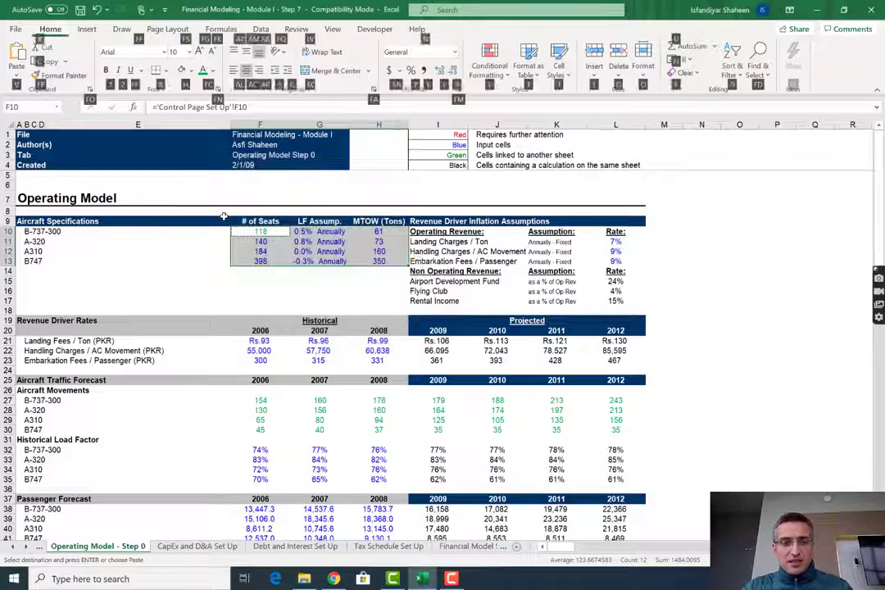
Set the font color of the linked aircraft specifications in F10:H13 to green
key(alt+h)
key(f)
key(c)
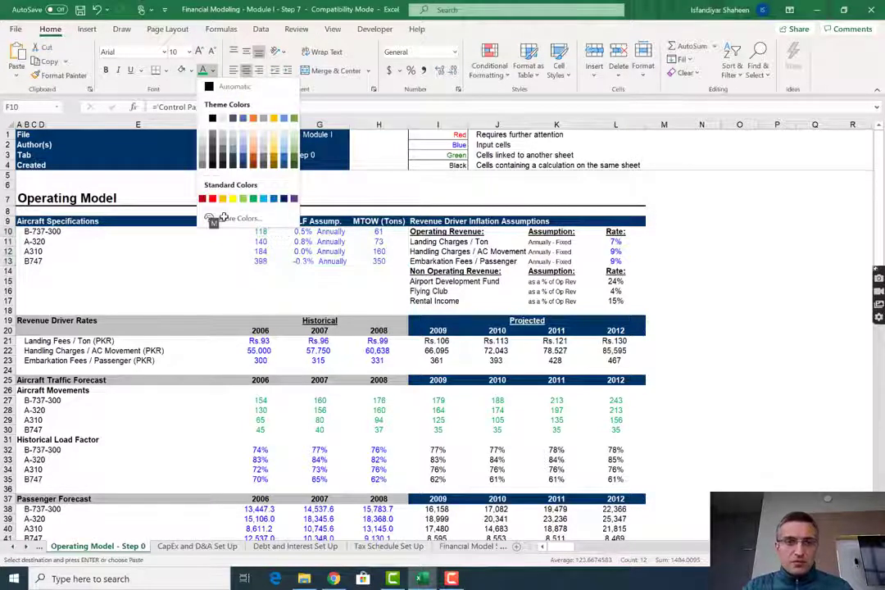
key(Return)
key(Right)
key(Down)
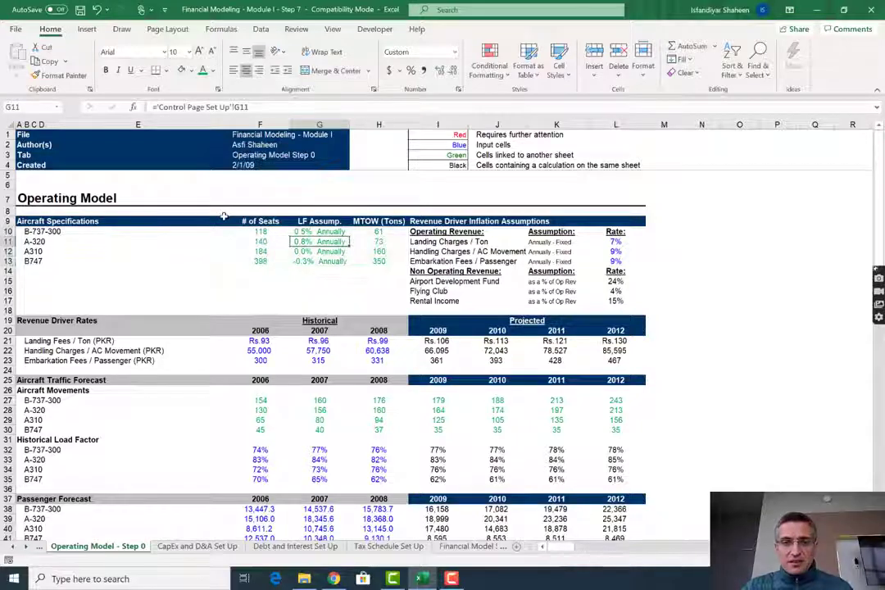
Link the Landing Charges / Ton rate in L11 to the Control Page with ='Control Page Set Up'!L11
key(Right)
key(Right)
key(Right)
key(Right)
key(Right)
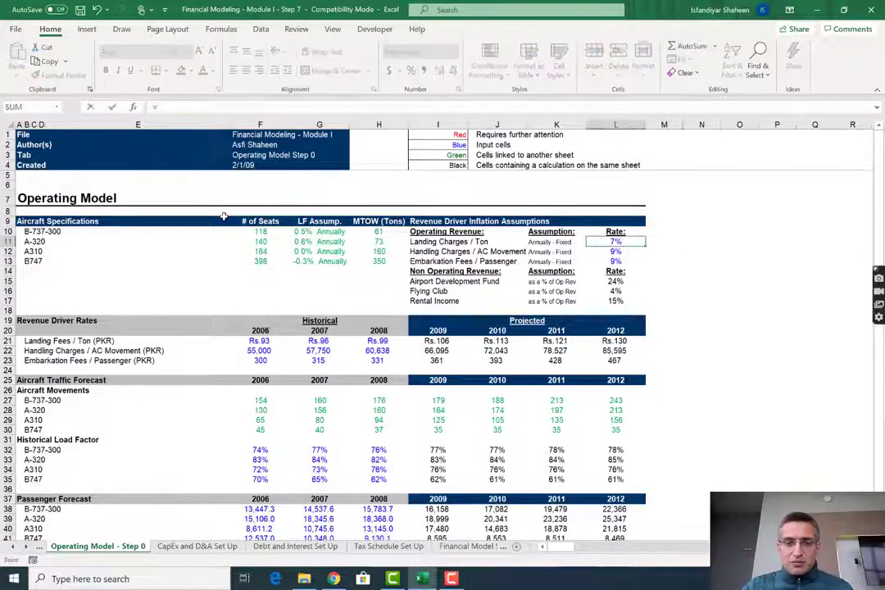
key(ctrl+Page_Down)
key(ctrl+Page_Down)
key(ctrl+Page_Down)
key(ctrl+Page_Down)
key(ctrl+Page_Down)
key(ctrl+Page_Down)
key(ctrl+Page_Down)
key(ctrl+Page_Down)
key(ctrl+Page_Down)
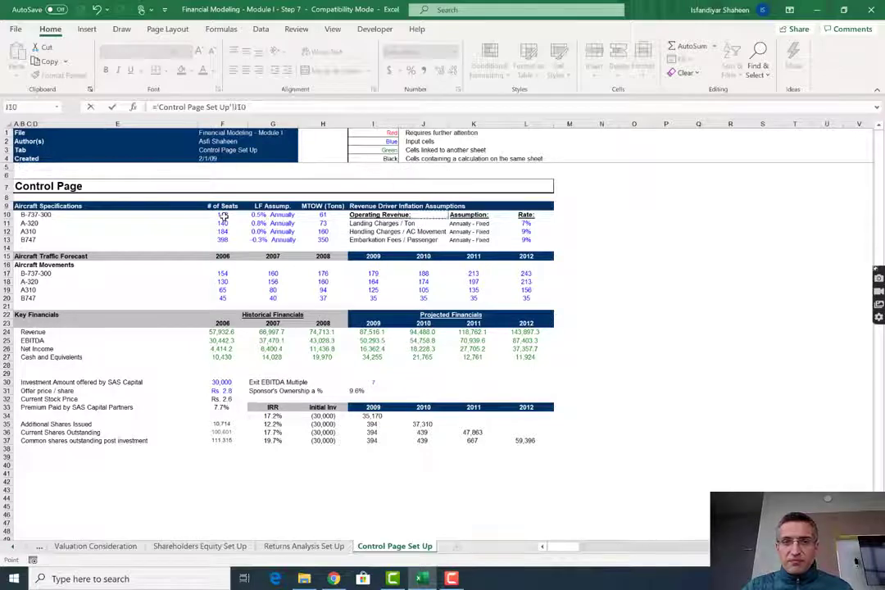
key(Right)
key(Down)
key(Down)
key(Return)
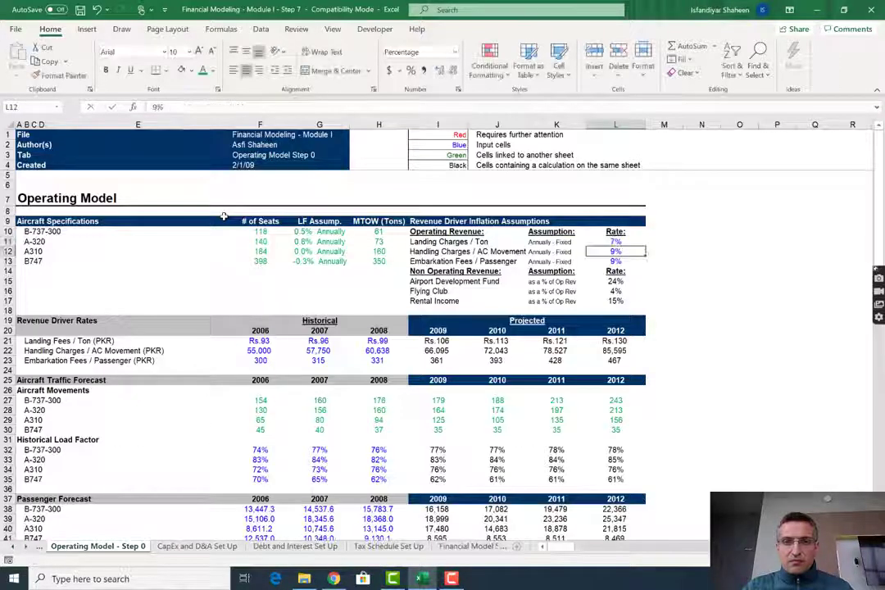
Set the font color of the linked Landing Charges / Ton rate in L11 to green
key(Right)
key(Right)
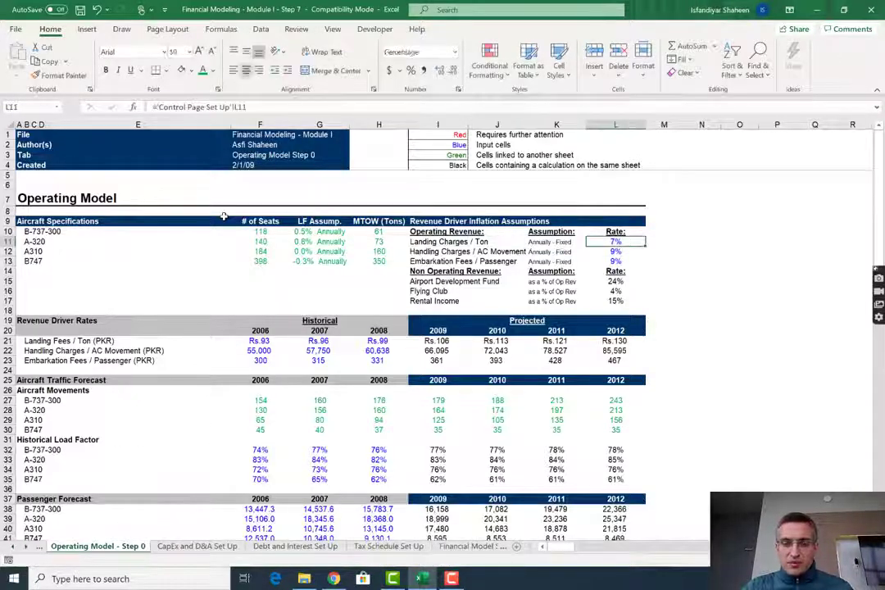
key(alt)
key(h)
key(f)
key(c)
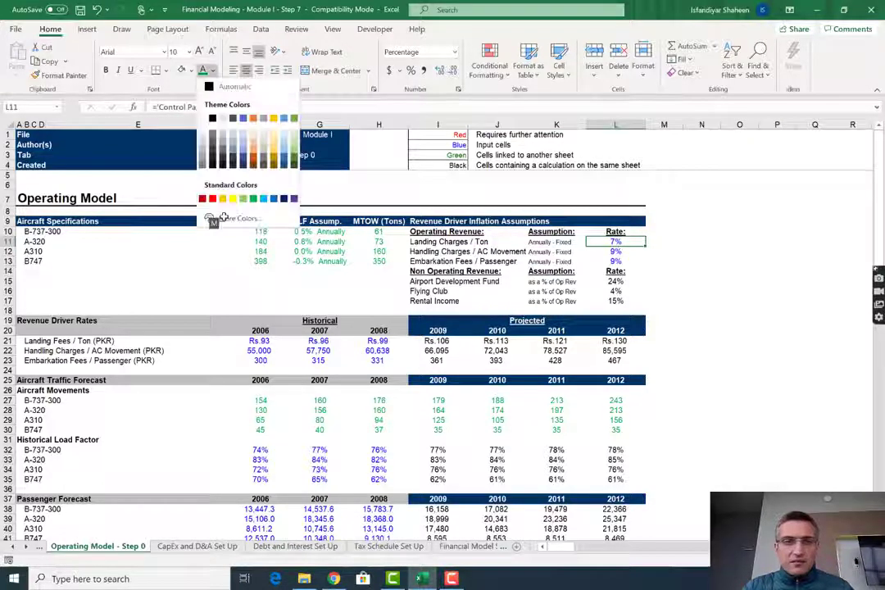
key(Return)
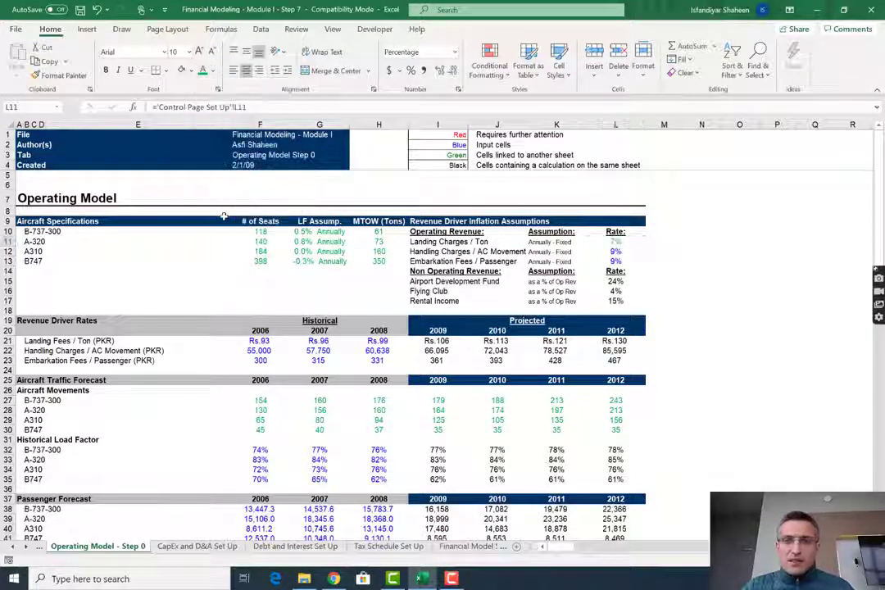
Fill the green link in L11 down through L13 for the handling charges and embarkation fees rates
key(shift+Down)
key(shift+Down)
key(ctrl+d)
key(Down)
key(Down)
key(Down)
key(Down)
key(Down)
key(Down)
key(Down)
key(Down)
key(Down)
key(Down)
key(Down)
key(Down)
key(Down)
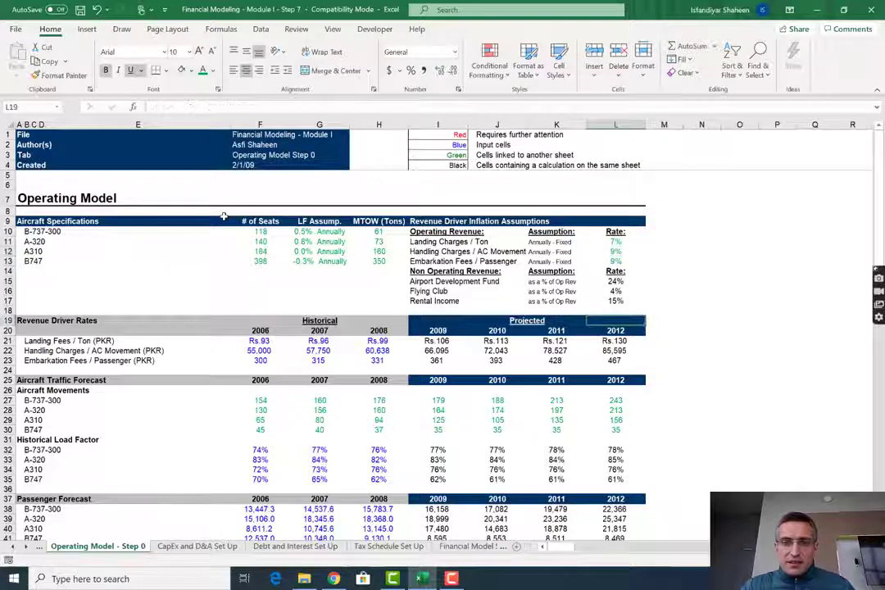
key(Down)
key(Down)
key(Down)
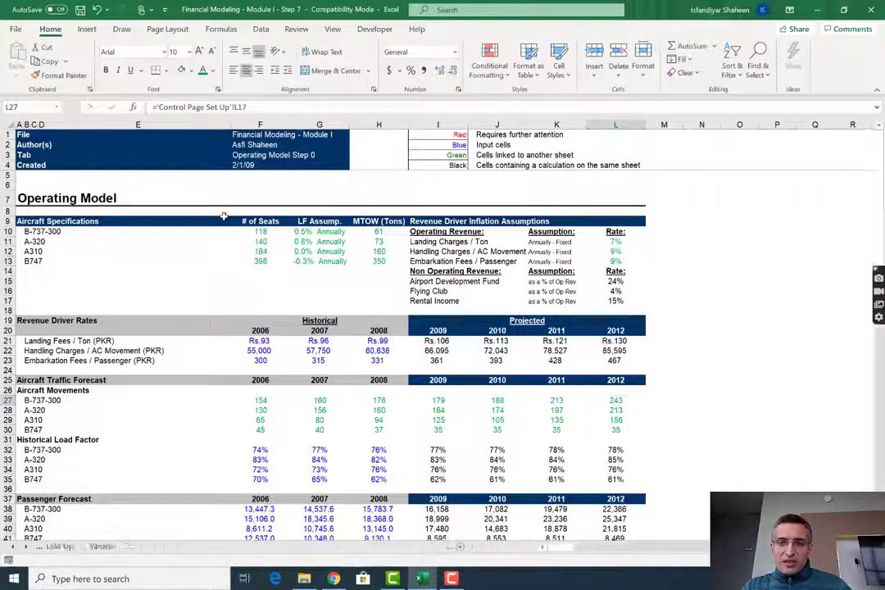
Try an Embarkation Fees / Passenger rate of 15% in L13 of the Control Page and undo the change
key(ctrl+bracketleft)
key(Up)
key(Up)
key(Up)
key(Up)
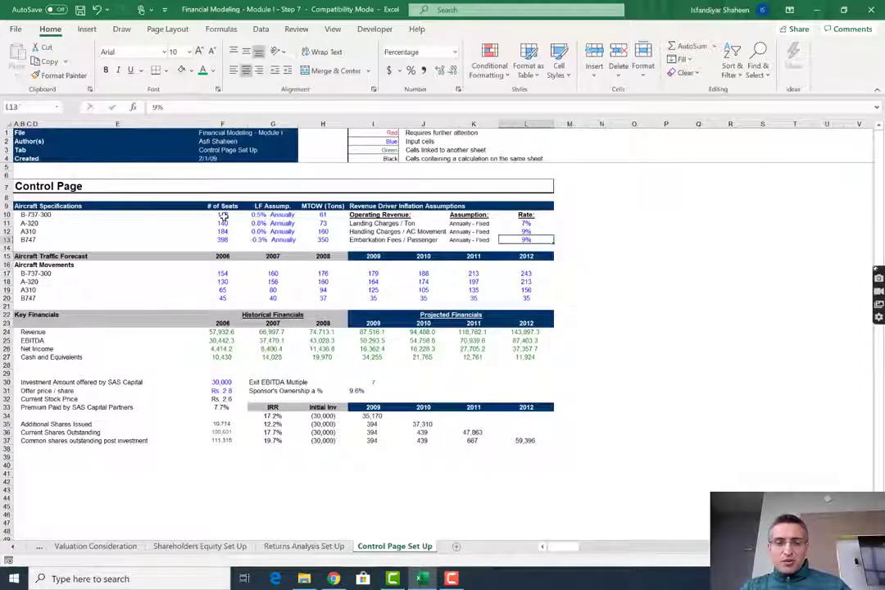
text(15)
key(Return)
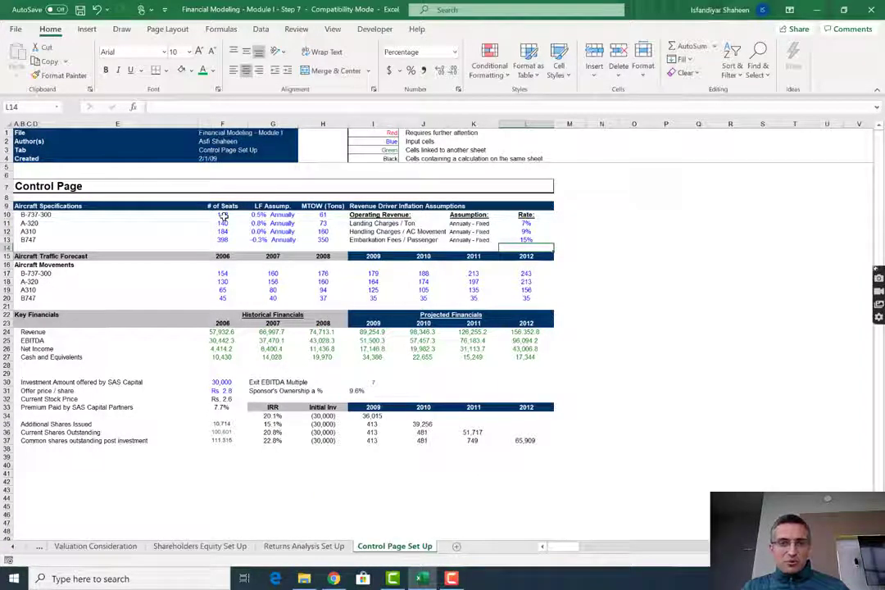
key(ctrl+z)
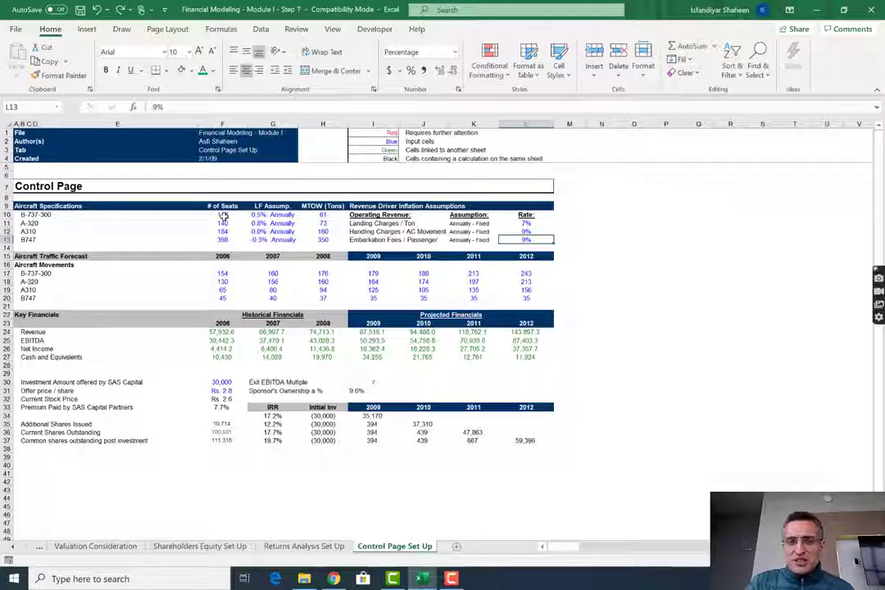
Look through the Control Page's movements, key financials and investment inputs down to the Exit EBITDA Multiple in I30
key(Down)
key(Down)
key(Down)
key(Down)
key(Down)
key(Down)
key(Down)
key(Down)
key(Down)
key(Down)
key(Down)
key(Down)
key(Down)
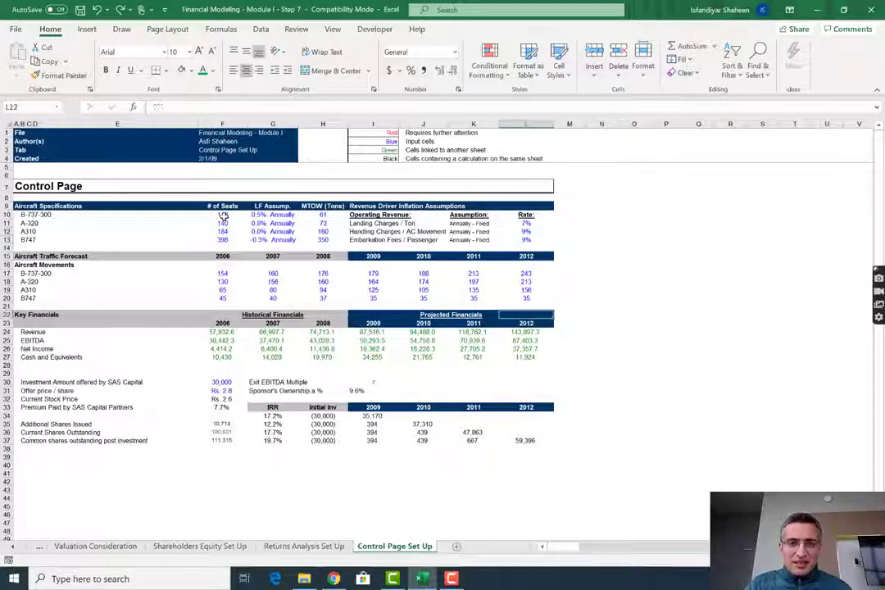
key(Left)
key(Left)
key(Left)
key(Left)
key(Left)
key(Left)
key(Down)
key(Down)
key(Down)
key(Right)
key(Right)
key(Right)
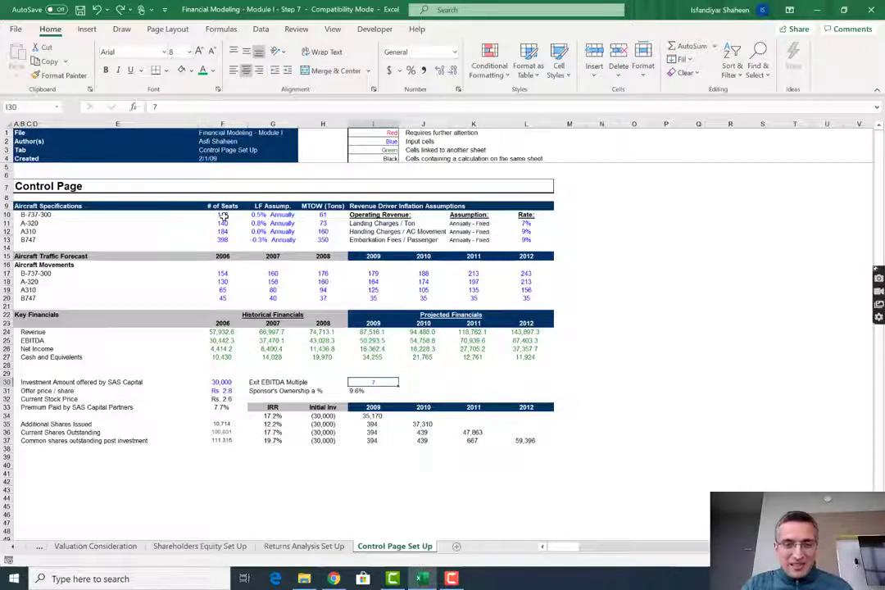
Check the Valuation Consideration and Shareholders Equity sheets and locate the Exit EBITDA Multiple in J12 of Returns Analysis Set Up
key(ctrl+Page_Up)
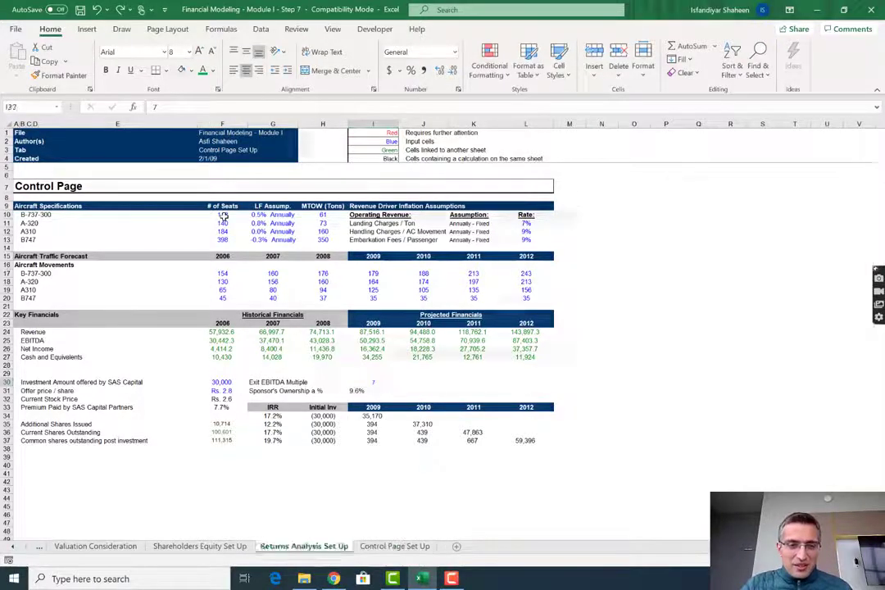
key(ctrl+Page_Up)
key(ctrl+Page_Up)
key(ctrl+Page_Up)
key(ctrl+Page_Down)
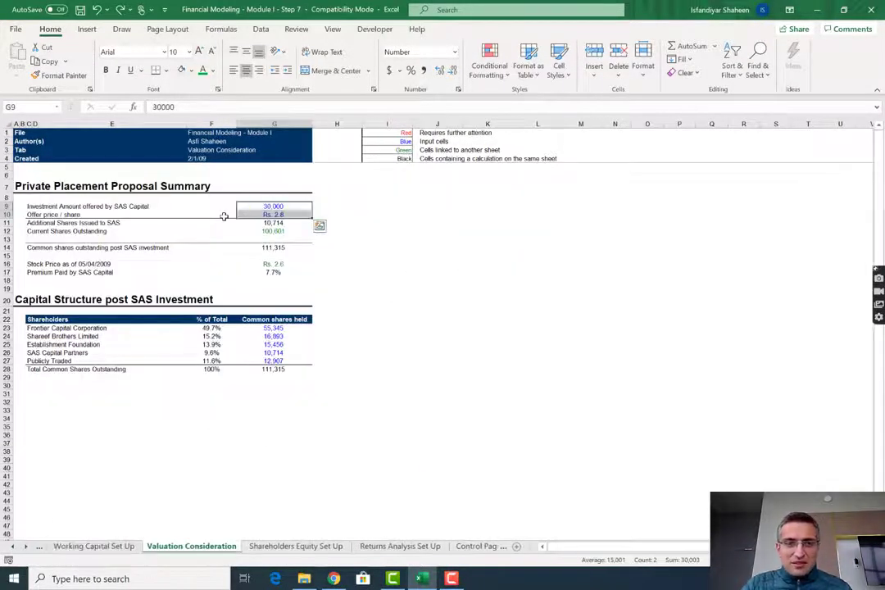
key(Down)
key(ctrl+Page_Down)
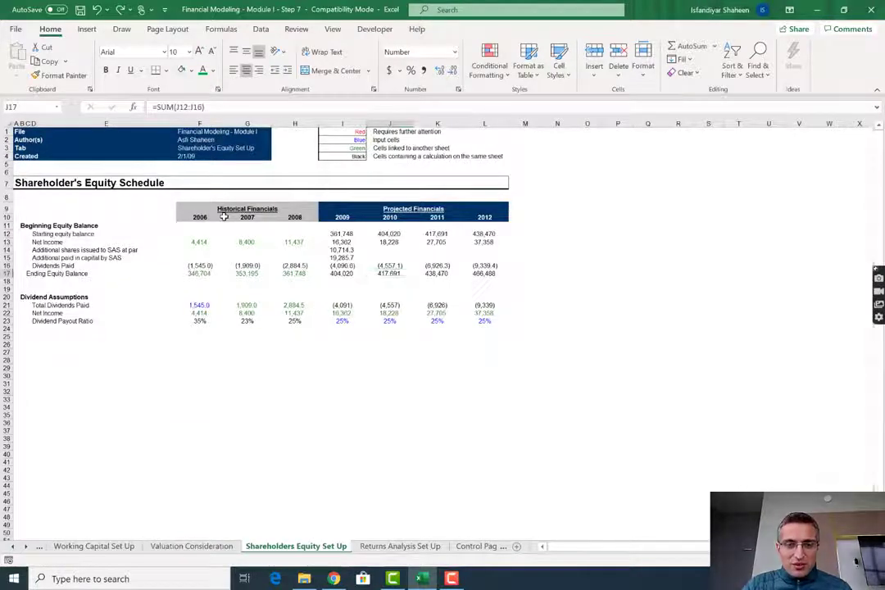
key(ctrl+Page_Down)
key(Left)
key(Up)
key(Up)
key(Up)
key(Up)
key(Up)
key(Up)
key(Up)
key(Up)
key(Up)
key(Up)
key(Up)
key(Up)
key(Up)
key(Up)
key(Up)
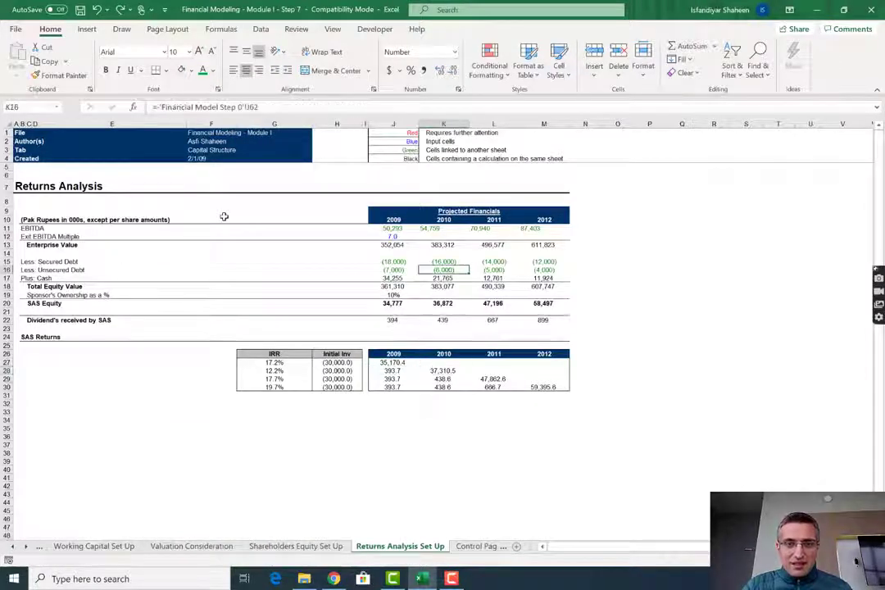
Try to link the Exit EBITDA Multiple in J12 to the Control Page with ='Control Page Set Up'!I31
text(=)
key(ctrl+Page_Down)
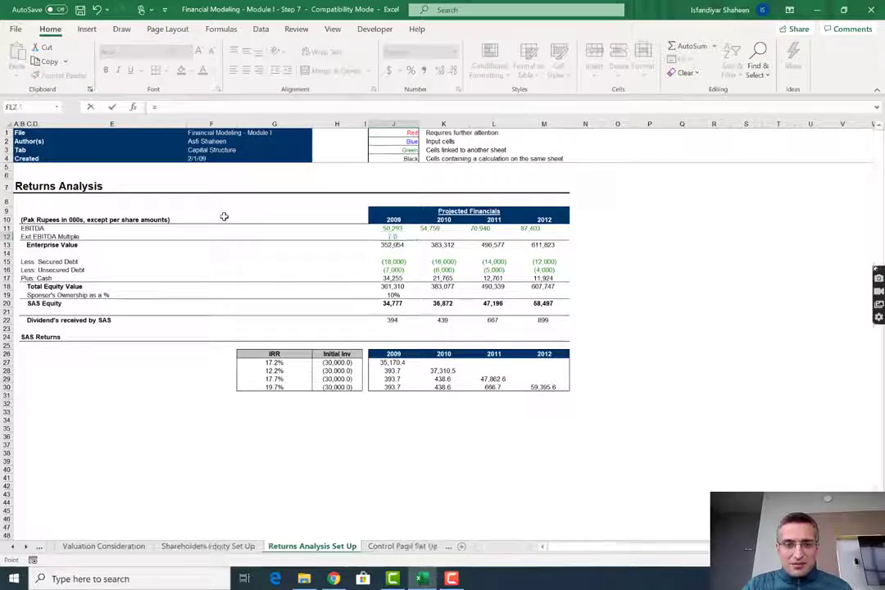
key(Right)
key(Right)
key(Right)
key(Right)
key(Right)
key(Right)
key(Right)
key(Right)
key(Down)
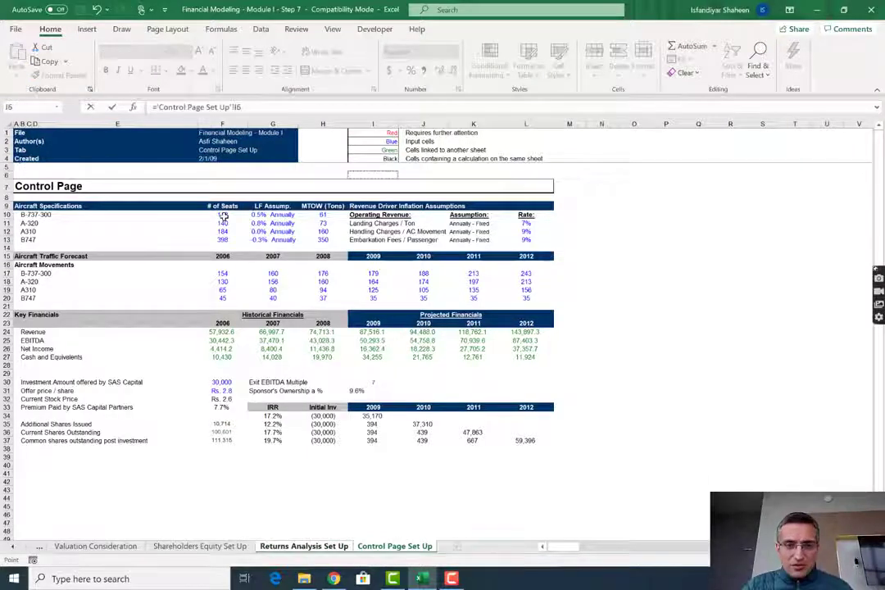
key(Down)
key(Down)
key(Down)
key(Down)
key(Down)
key(Down)
key(Down)
key(Down)
key(Down)
key(Down)
key(Down)
key(Down)
key(Down)
key(Down)
key(Down)
key(Down)
key(Down)
key(Down)
key(Down)
key(Return)
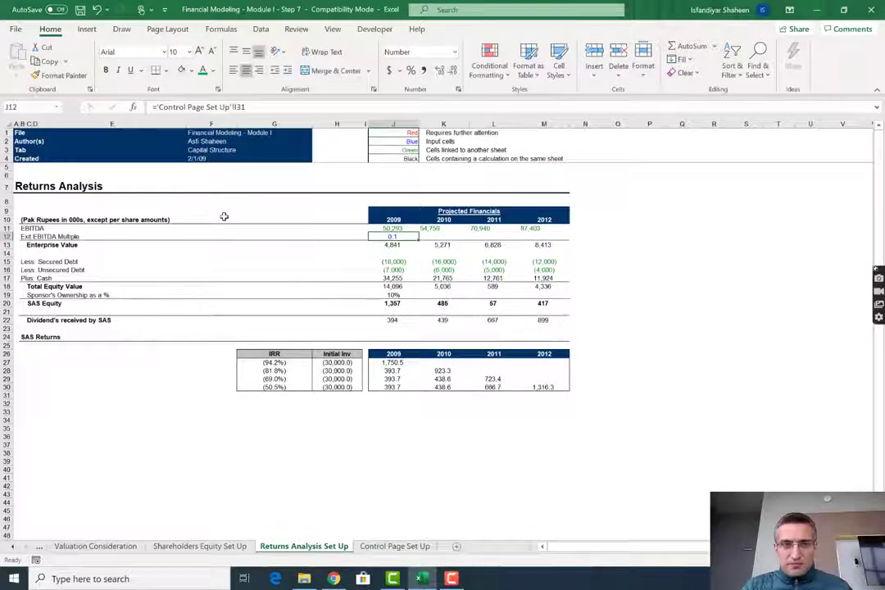
Link the Exit EBITDA Multiple in J12 of Returns Analysis Set Up with ='Control Page Set Up'!I30
text(=)
key(ctrl+Page_Down)
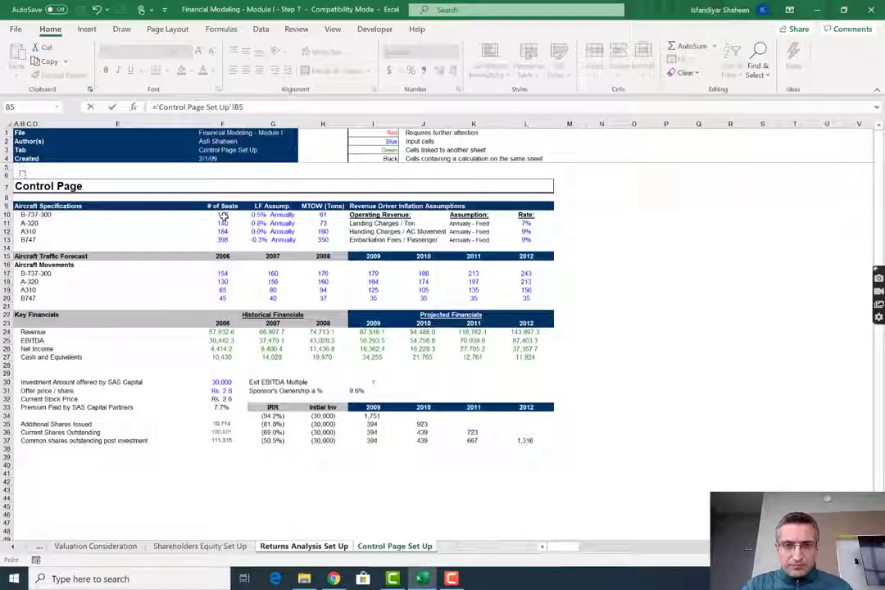
key(Down)
key(Down)
key(Down)
key(Down)
key(Down)
key(Down)
key(Down)
key(Down)
key(Down)
key(Down)
key(Down)
key(Down)
key(Right)
key(Right)
key(Right)
key(Right)
key(Right)
key(Down)
key(Down)
key(Down)
key(Down)
key(Down)
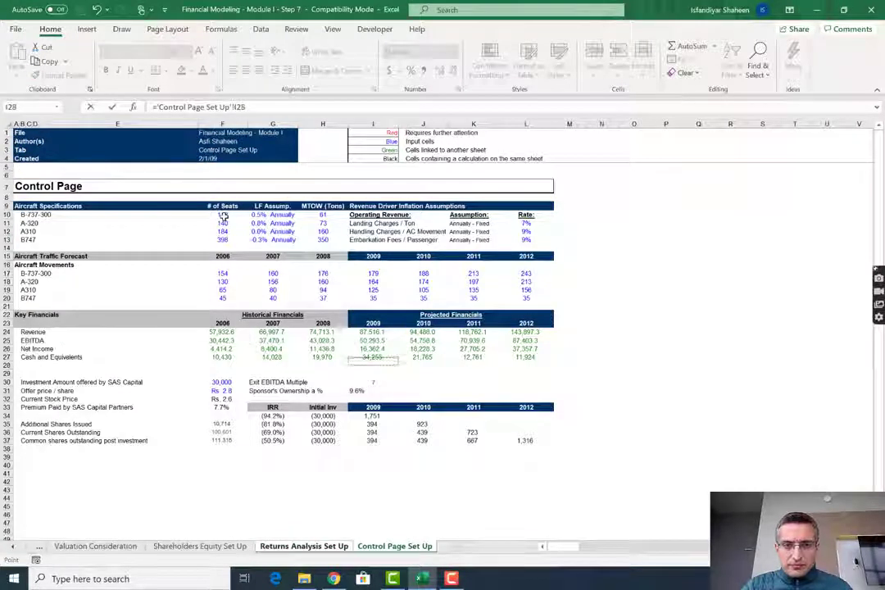
key(Return)
key(Up)
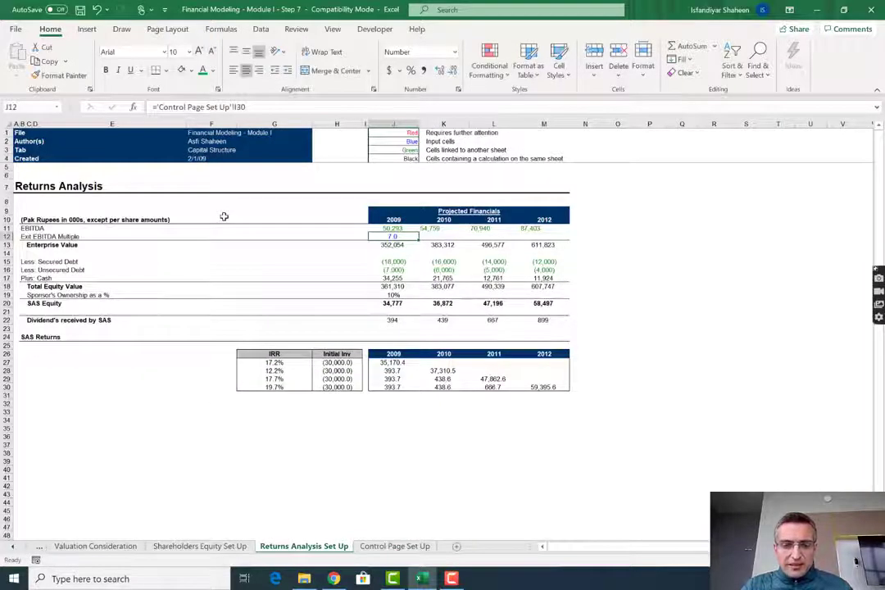
Copy the Secured Debt cell J15 and paste only its formats onto the linked Exit EBITDA Multiple in J12
key(Down)
key(Down)
key(Down)
key(ctrl+c)
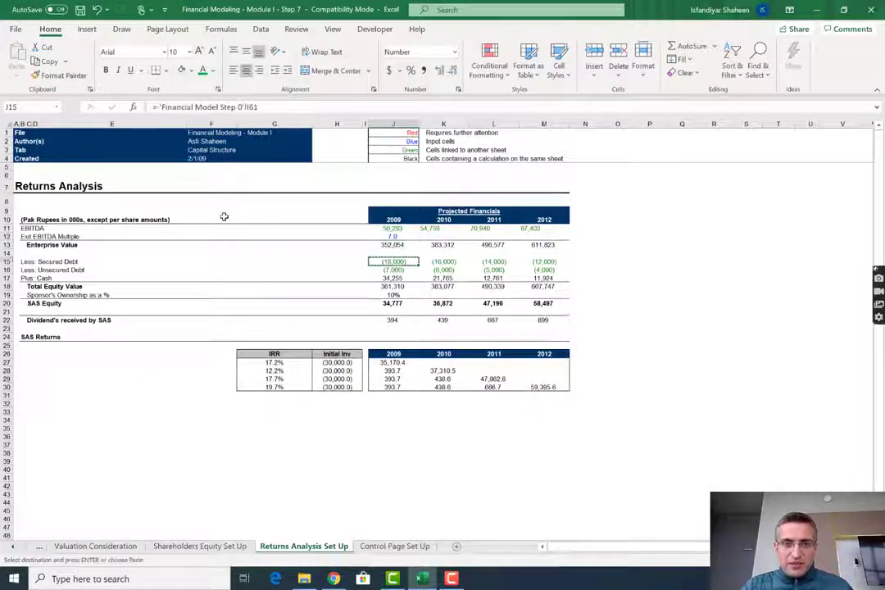
key(Up)
key(Up)
key(Up)
key(alt+e)
key(s)
key(t)
key(Return)
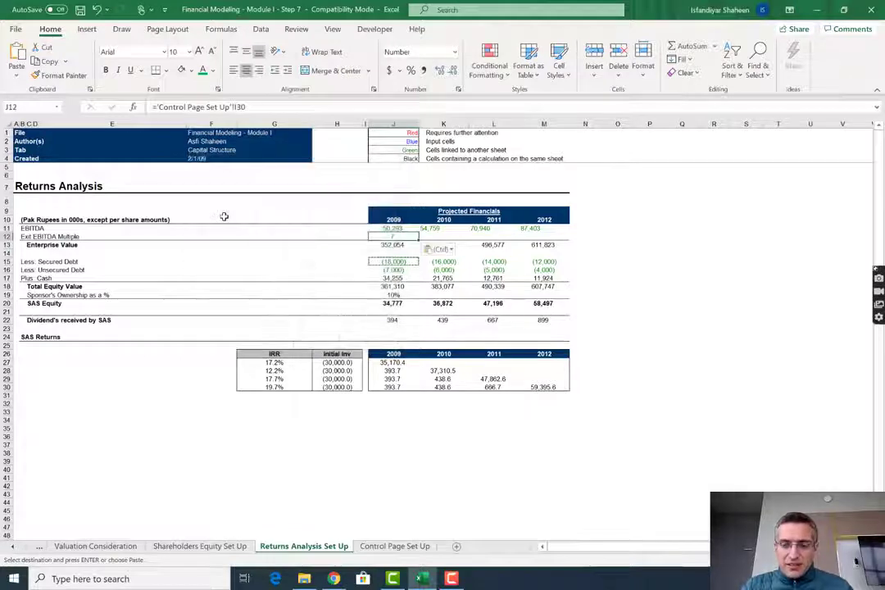
Trace J12 back to the Control Page's Exit EBITDA Multiple in I30, try entering 8 and cancel the entry
key(ctrl+bracketleft)
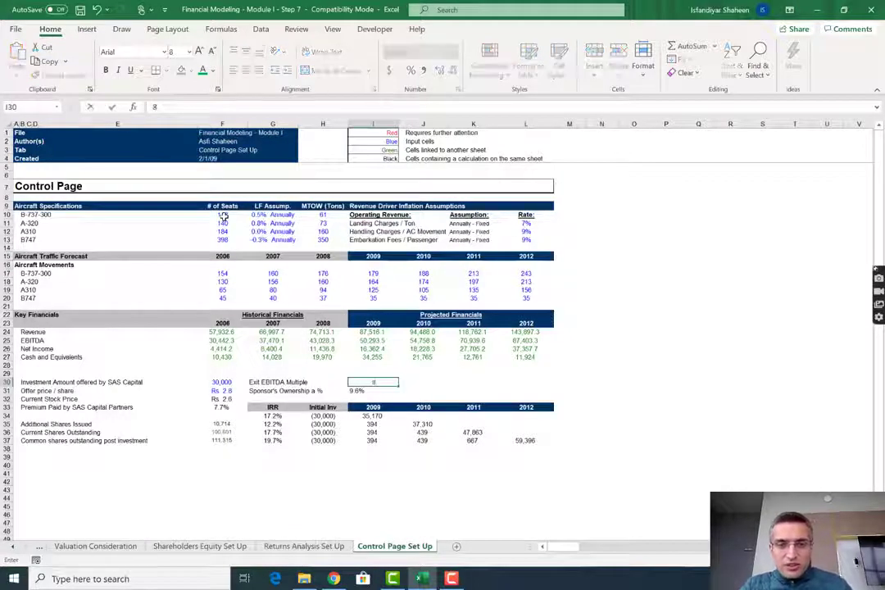
text(5)
key(Escape)
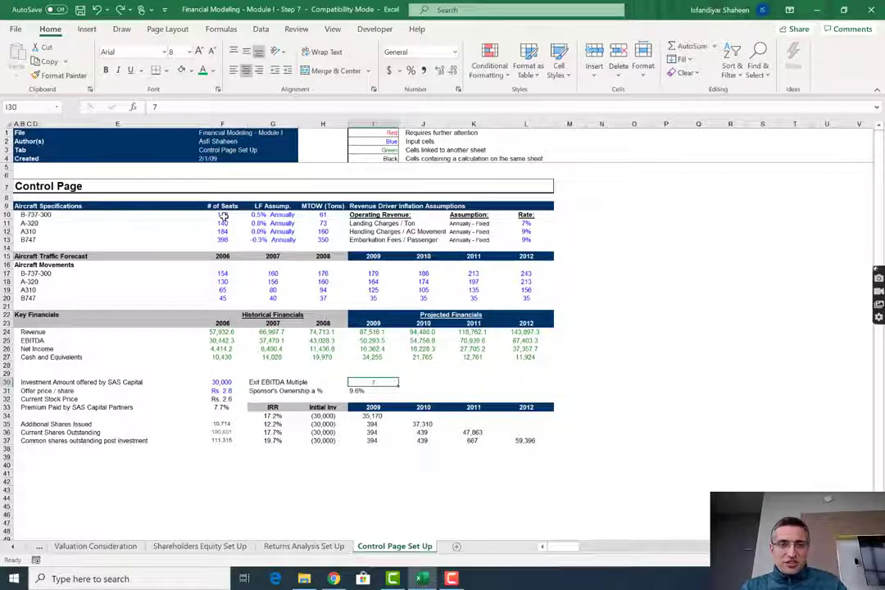
Link the Investment Amount offered by SAS Capital in G9 of Valuation Consideration with ='Control Page Set Up'!F30
key(Left)
key(Left)
key(Left)
key(Left)
key(Right)
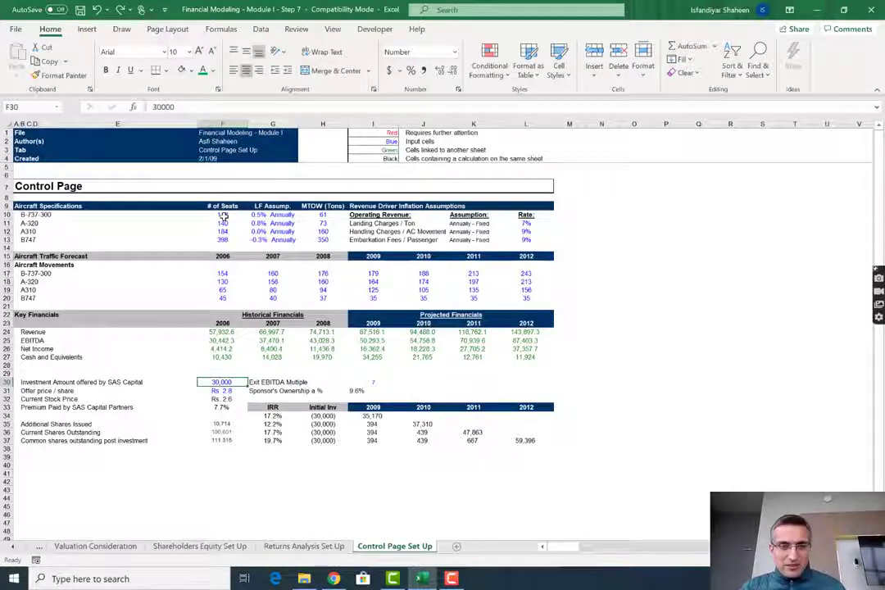
key(ctrl+Page_Up)
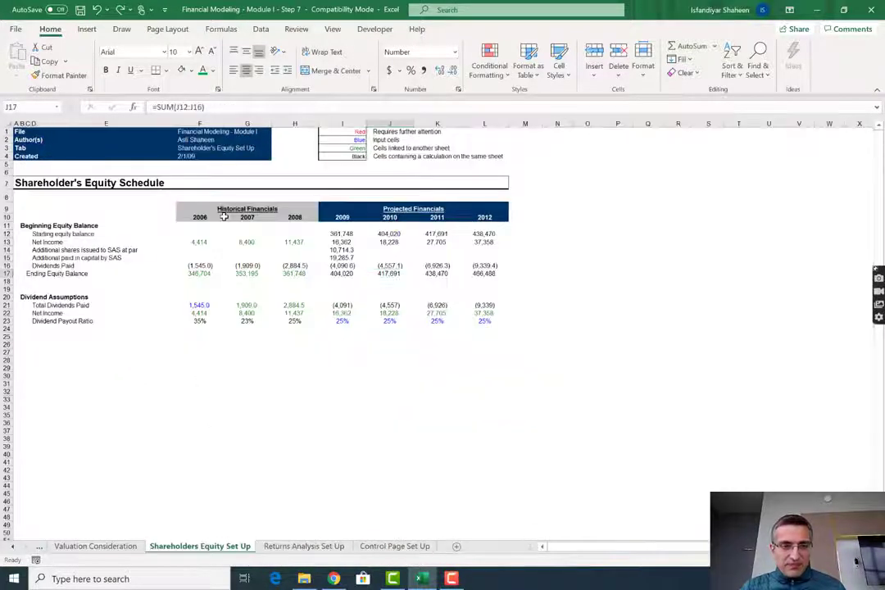
key(ctrl+Page_Up)
key(Up)
text(=)
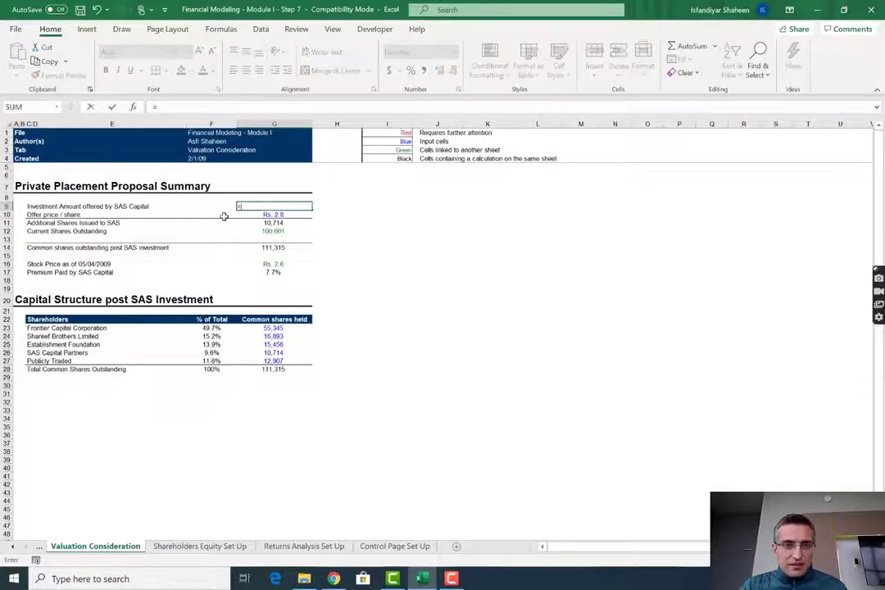
key(ctrl+Page_Down)
key(ctrl+Page_Down)
key(ctrl+Page_Down)
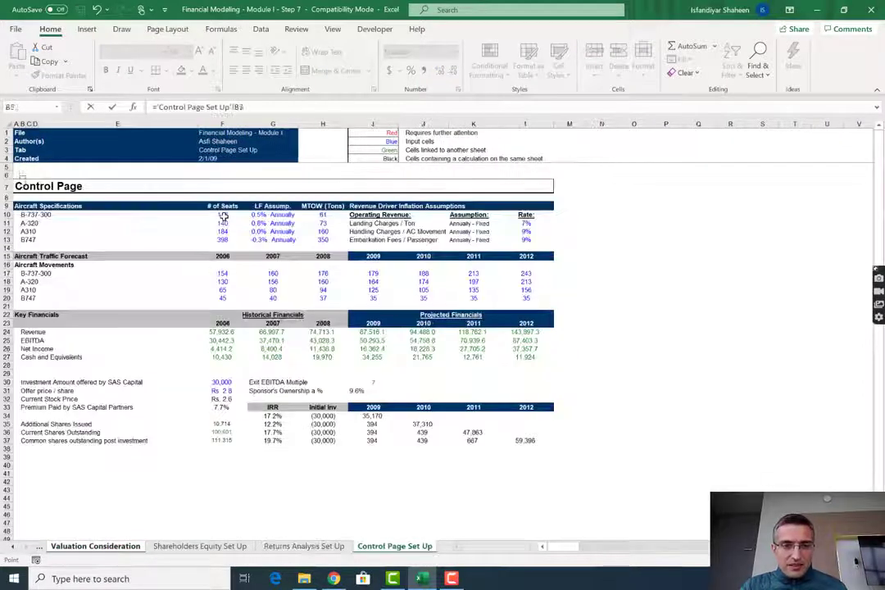
key(Down)
key(Down)
key(Down)
key(Down)
key(Down)
key(Down)
key(Down)
key(Down)
key(Down)
key(Down)
key(Down)
key(Down)
key(Down)
key(Down)
key(Down)
key(Down)
key(Right)
key(Right)
key(Down)
key(Down)
key(Down)
key(Down)
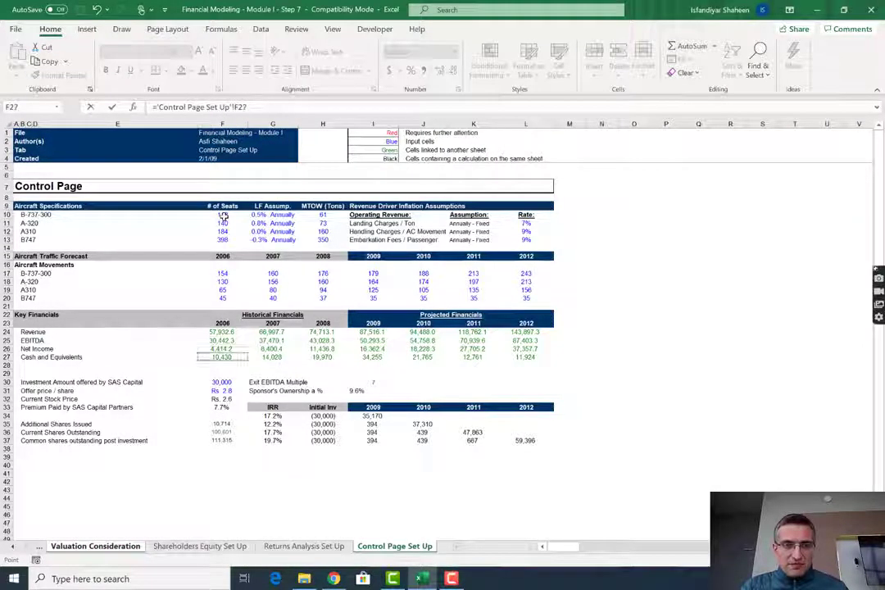
key(Down)
key(Down)
key(Down)
key(Right)
key(Return)
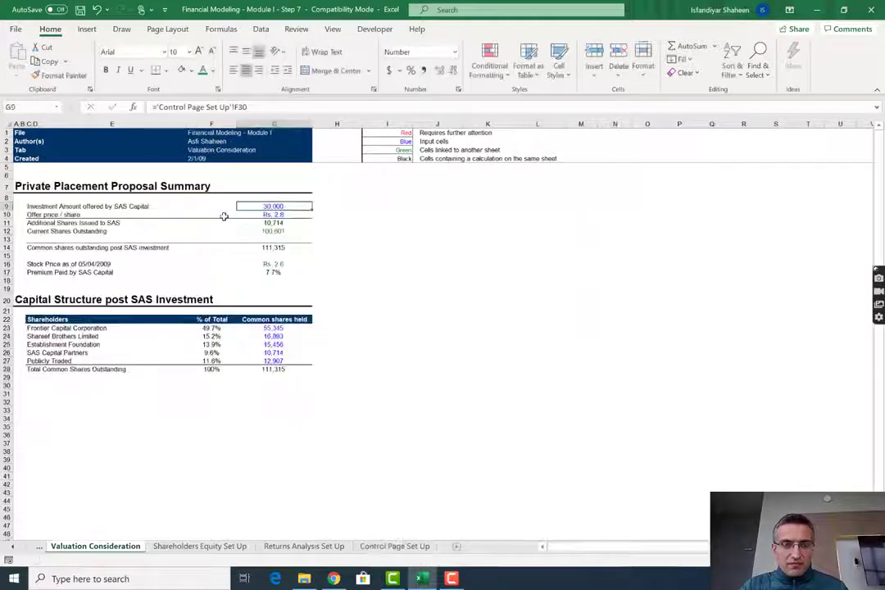
Copy the Control Page link from G9 into the Offer price / share cell G10
key(ctrl+c)
key(Down)
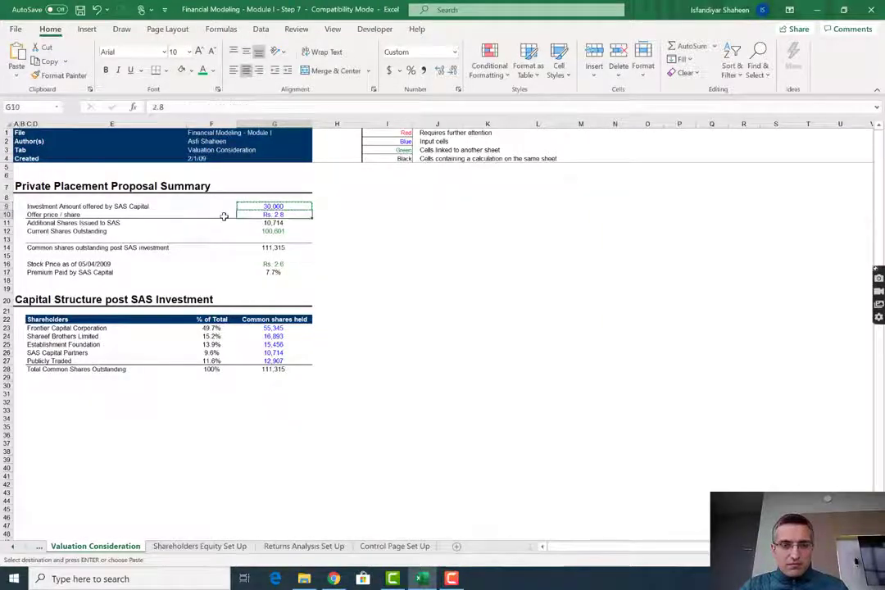
key(ctrl+v)
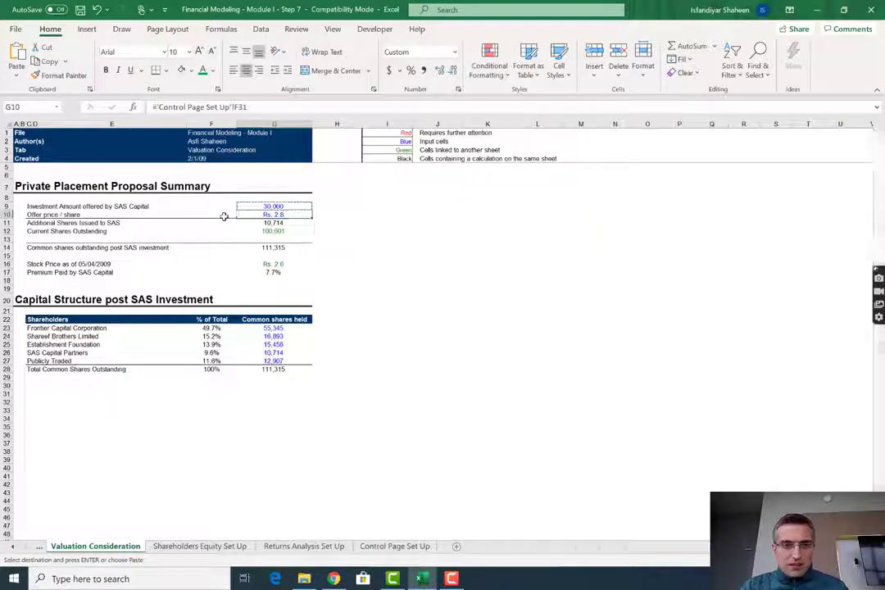
Trace G10's link back to the Control Page, then trace the dependents of the investment amount in F30 and go to its Valuation Consideration dependent
key(ctrl+bracketleft)
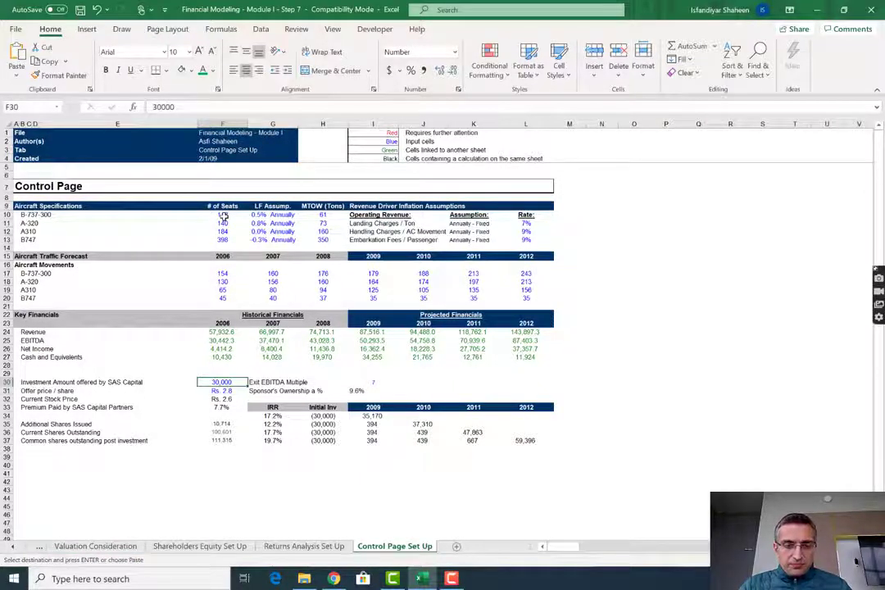
key(Escape)
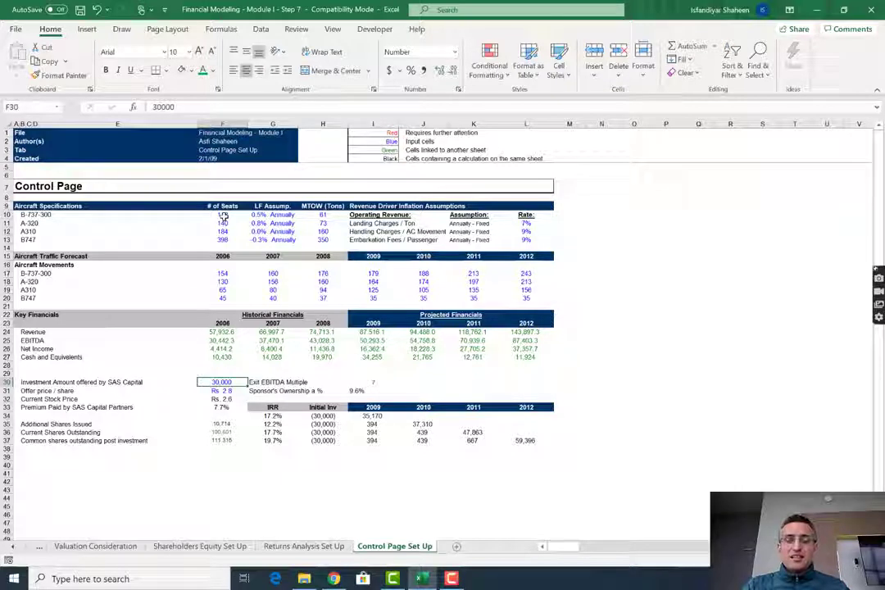
key(alt+t)
key(u)
key(t)
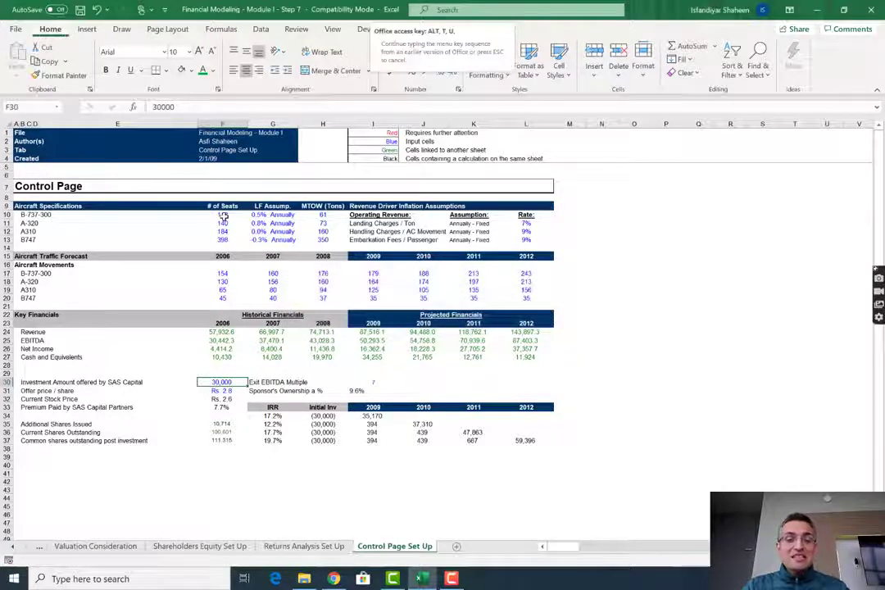
key(alt+m+d)
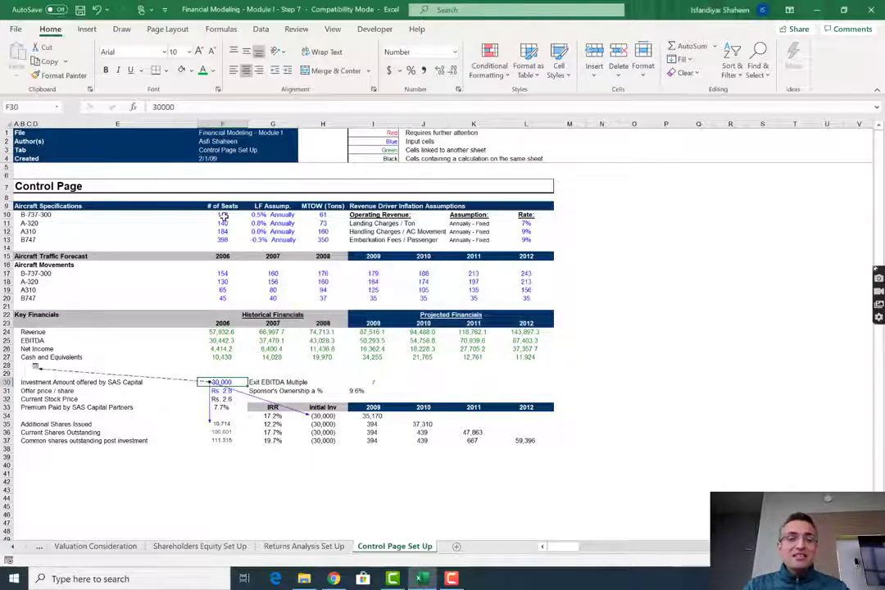
double_click(129, 377)
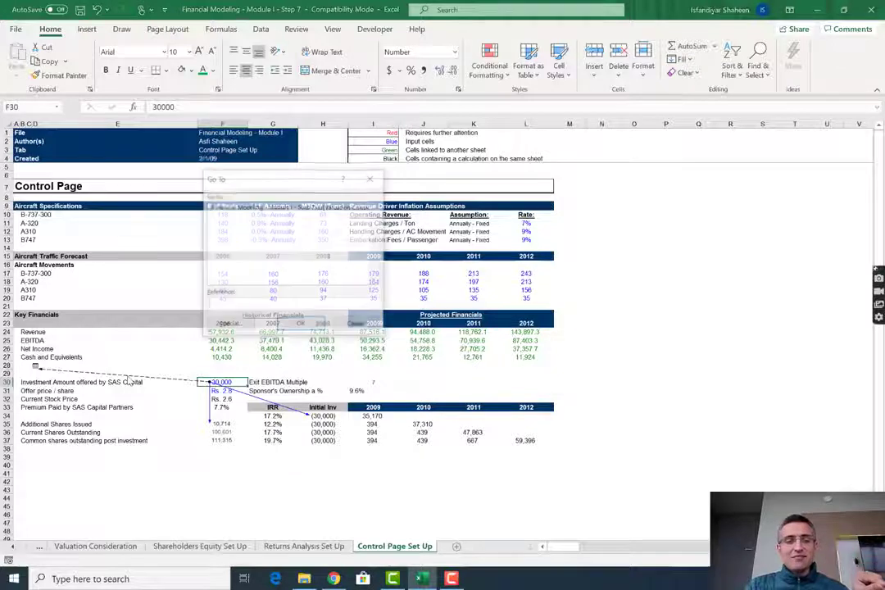
double_click(260, 210)
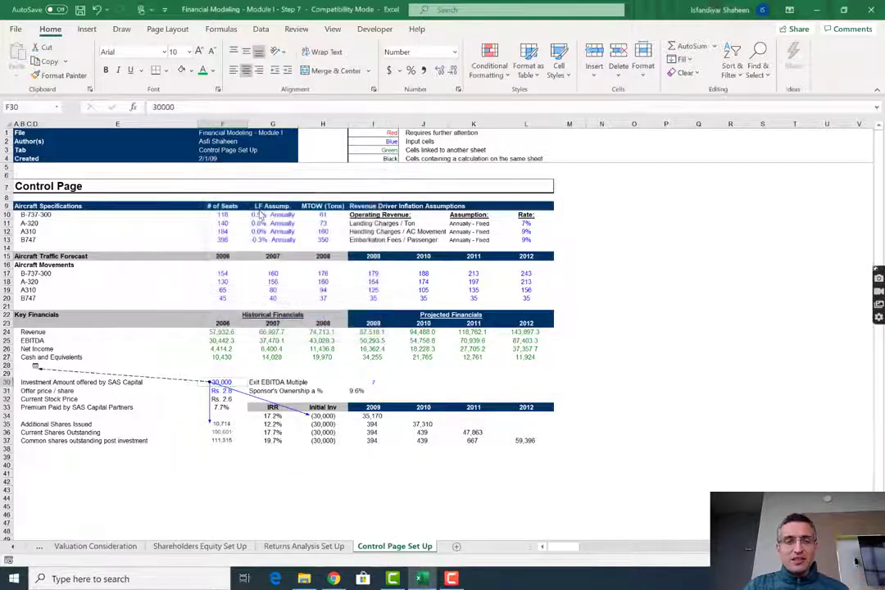
Color the linked investment amount and offer price in G9:G10 of Valuation Consideration green
shift+click(260, 214)
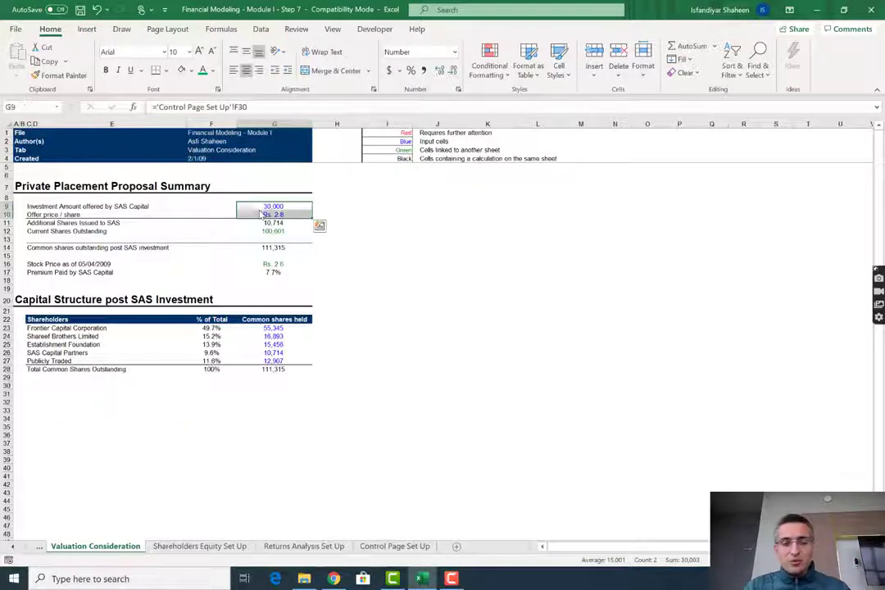
key(alt+h)
key(f)
key(c)
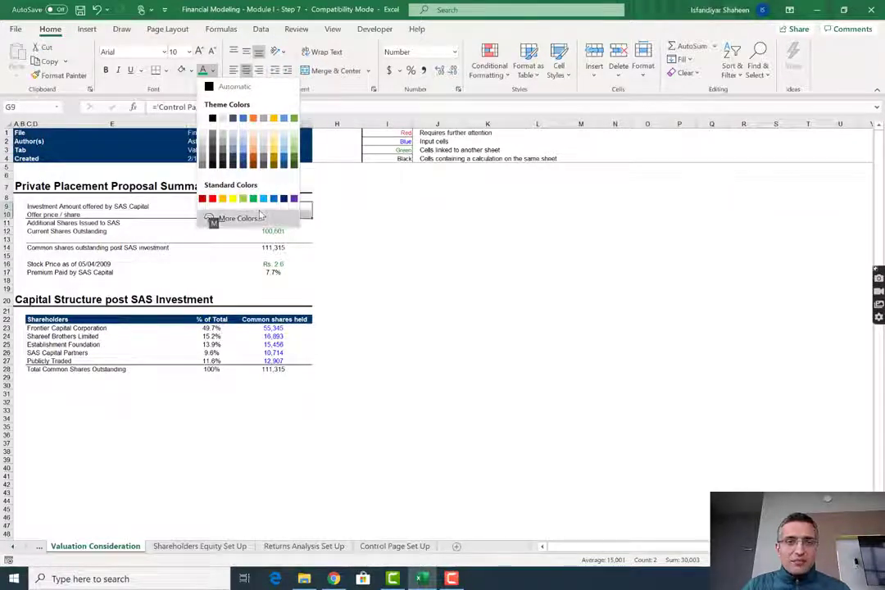
key(m)
key(Escape)
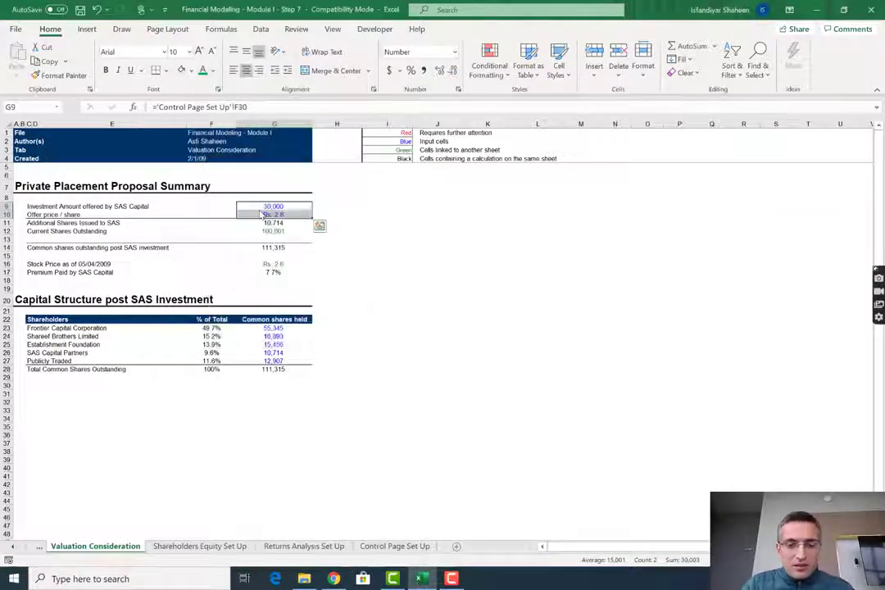
key(alt+h)
key(f)
key(c)
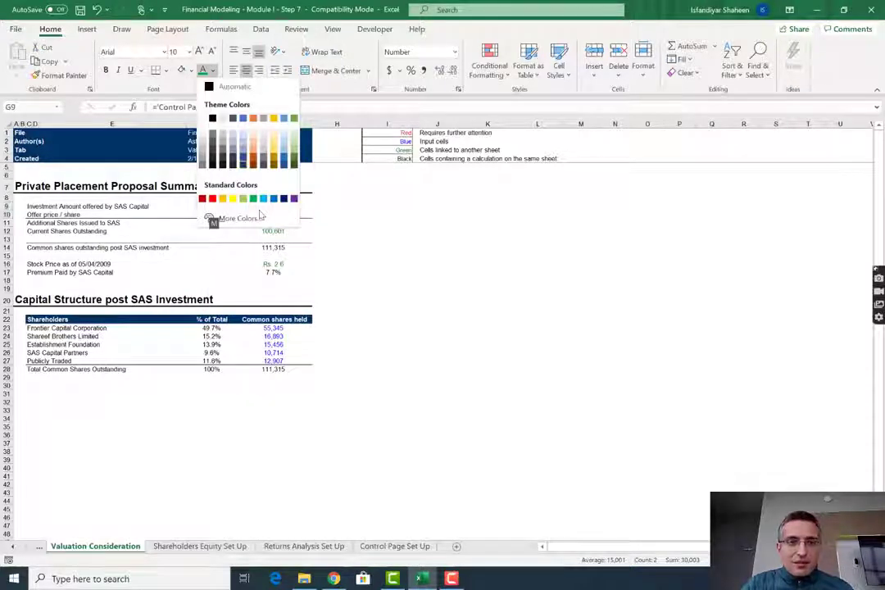
key(Escape)
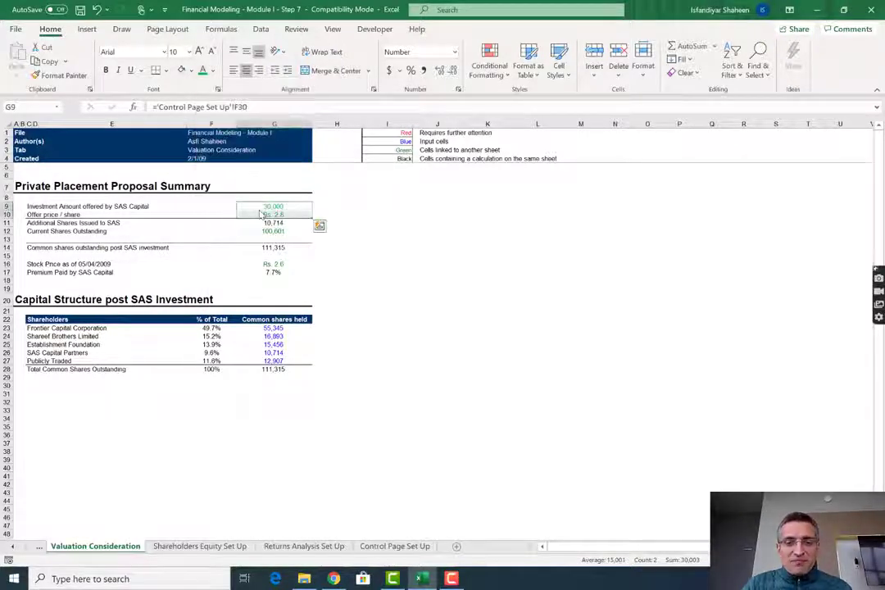
Go to the Offer price / share in F31 of Control Page Set Up and remove the sheet's trace arrows
key(ctrl+Page_Down)
key(ctrl+Page_Down)
key(ctrl+Page_Down)
key(Down)
key(Left)
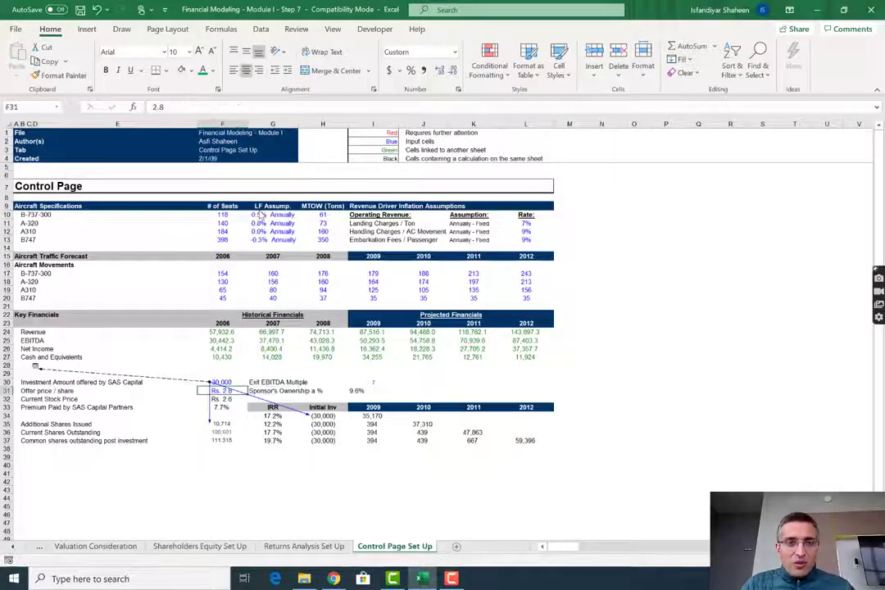
key(alt+m)
key(a)
key(a)
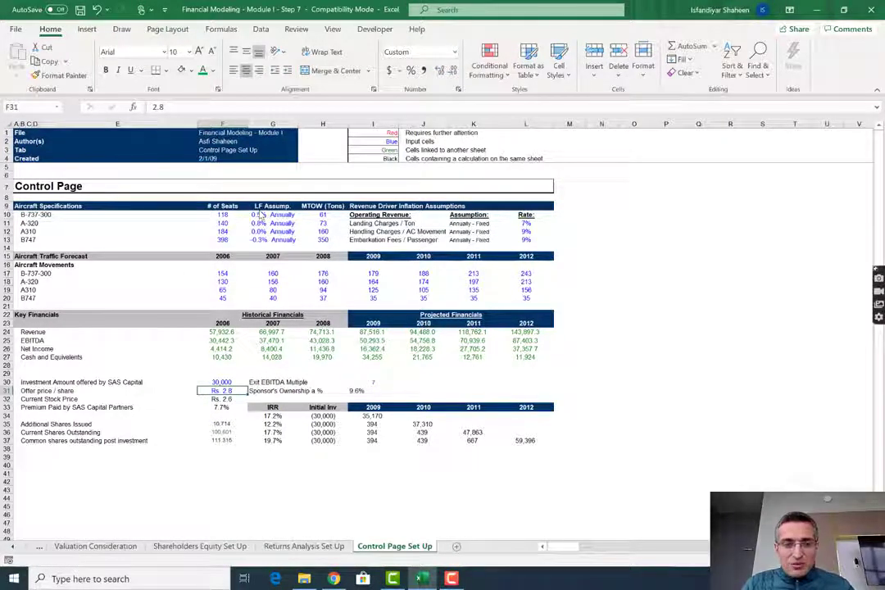
Test the Control Page's Offer price / share in F31 with 2 and with 4, undoing each entry
text(2)
key(Return)
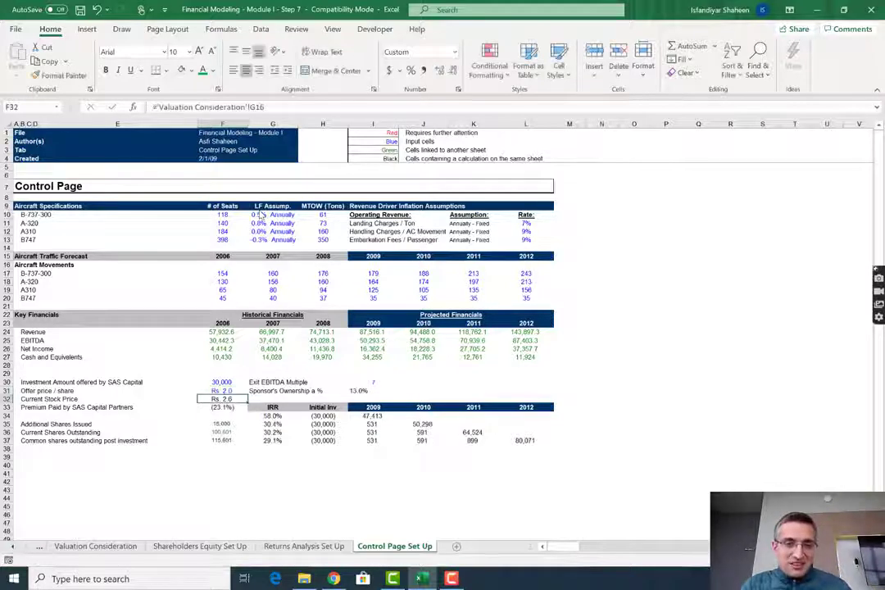
key(ctrl+z)
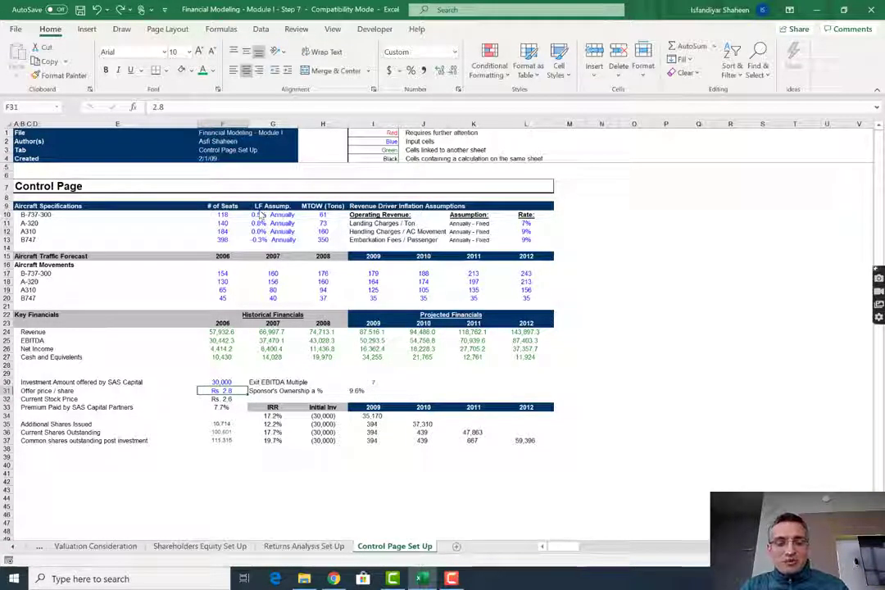
text(4)
key(Return)
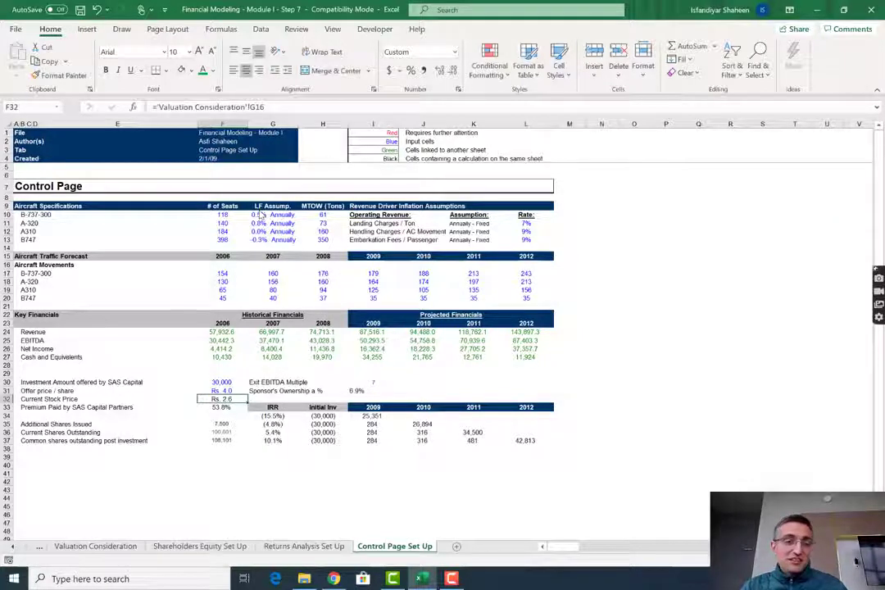
key(ctrl+z)
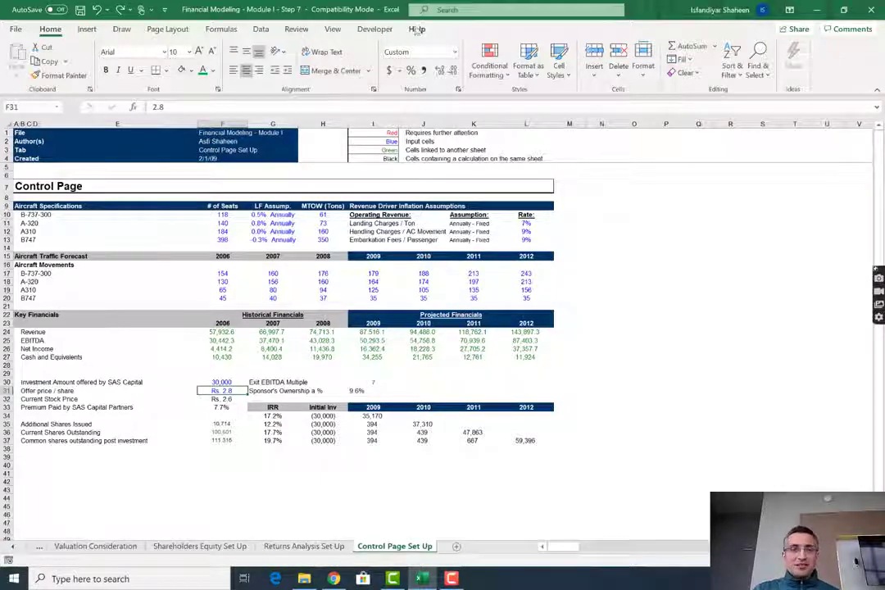
Insert a small Spin Button form control beside the Exit EBITDA Multiple value in I30
click(368, 31)
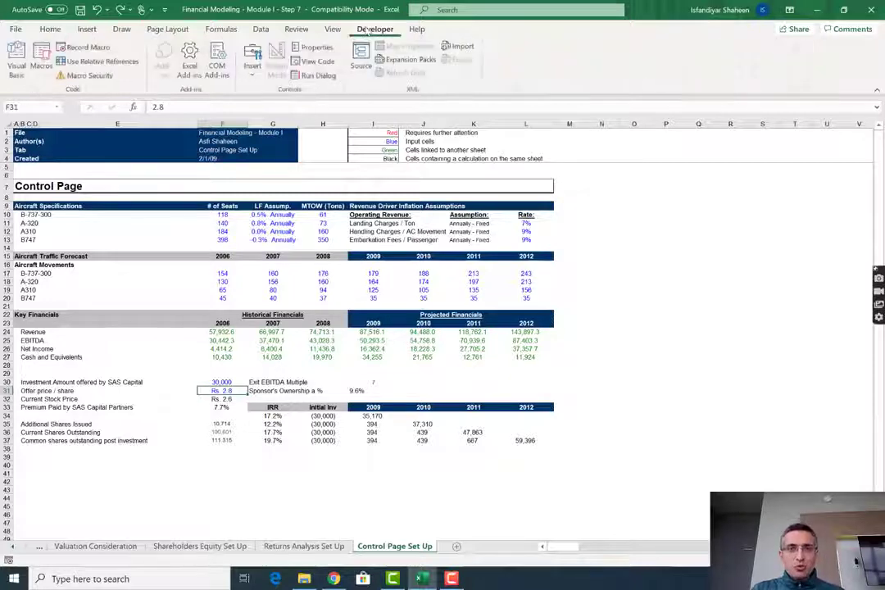
click(252, 78)
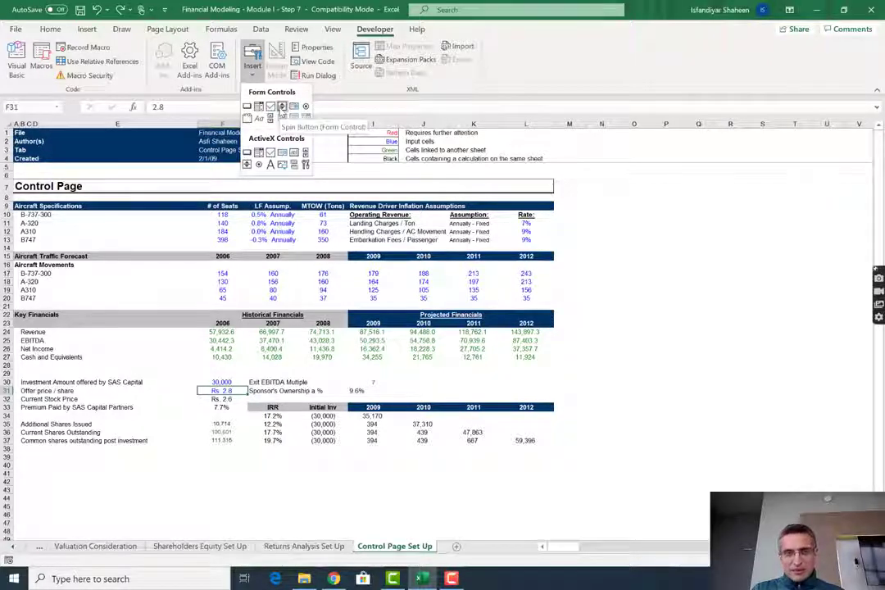
click(282, 106)
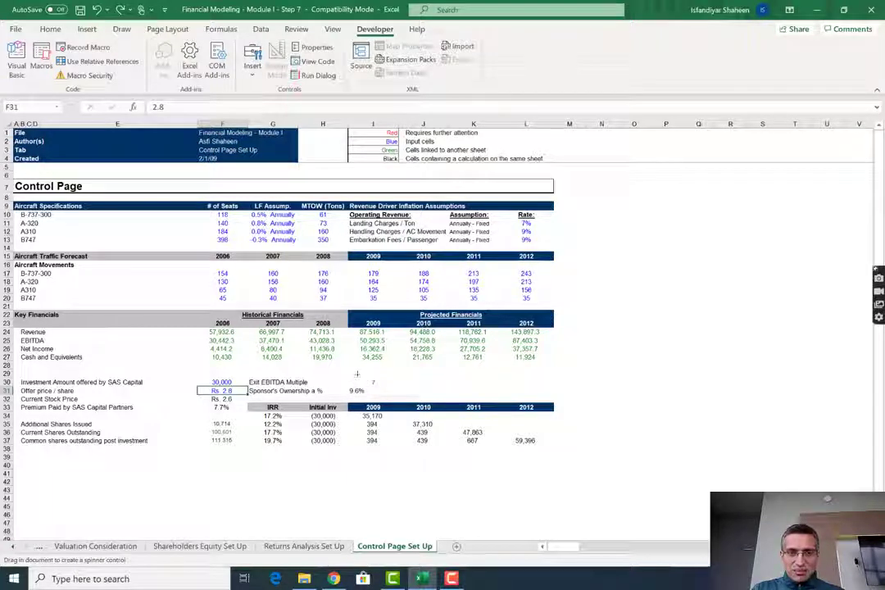
drag(352, 375, 369, 393)
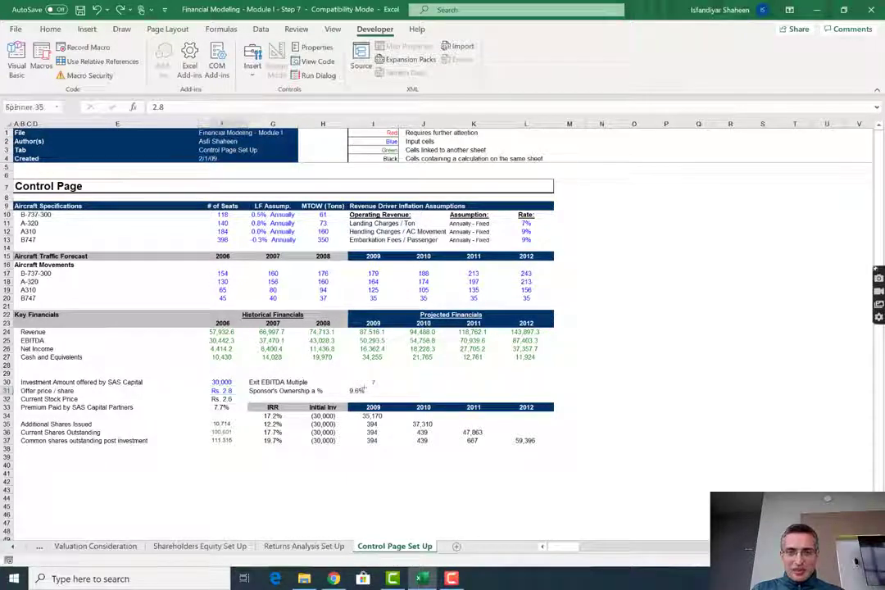
Set the spin button's cell link to $I$30 so that it controls the Exit EBITDA Multiple
right_click(360, 383)
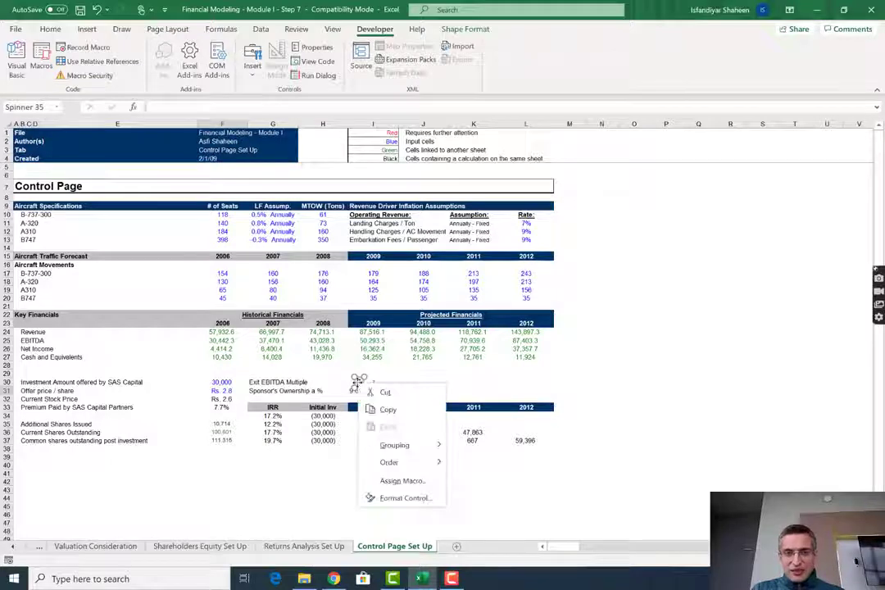
click(398, 498)
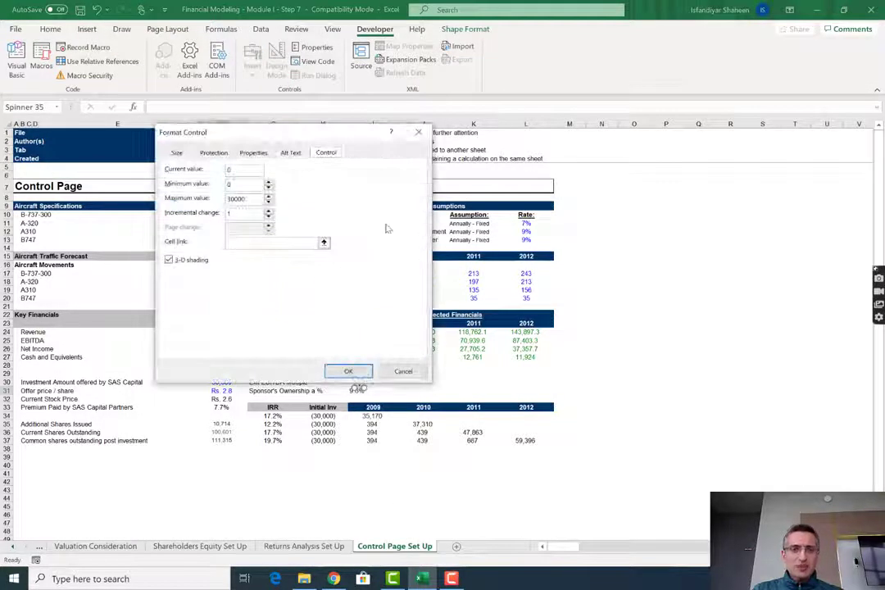
click(324, 242)
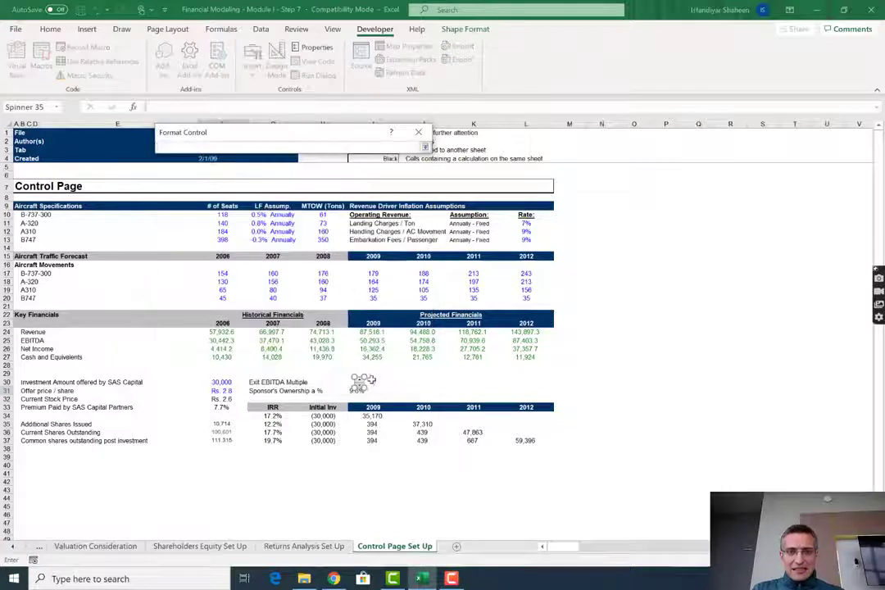
click(364, 382)
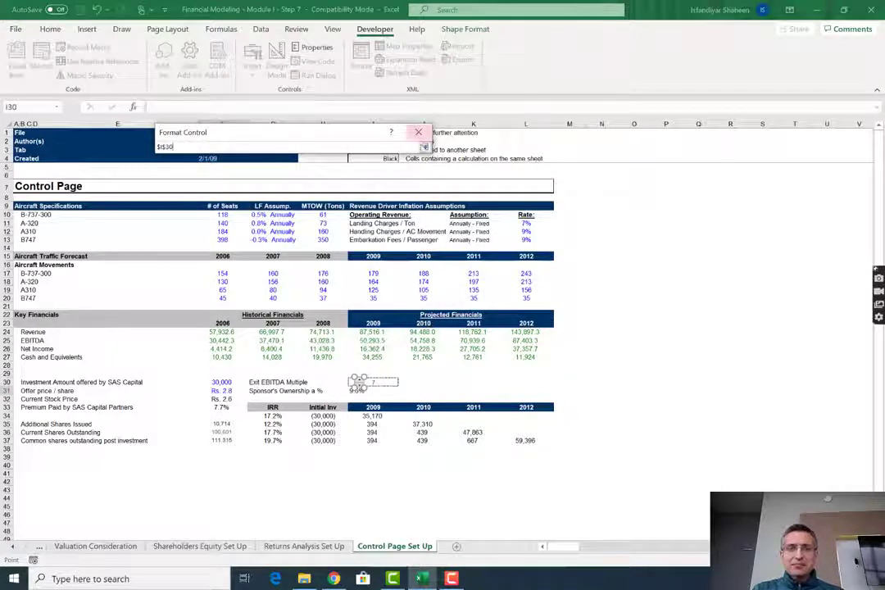
click(424, 148)
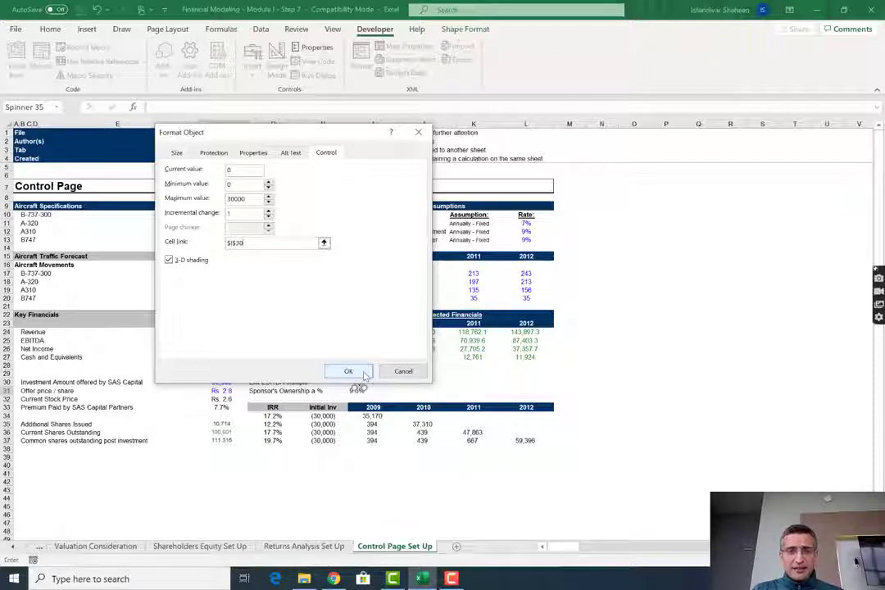
click(349, 371)
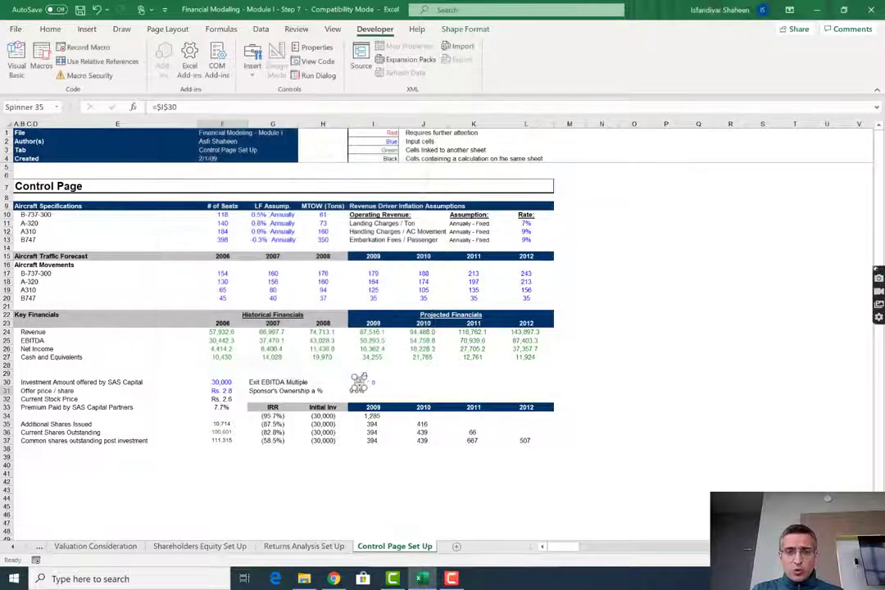
Deselect the new spin button and use it to raise the Exit EBITDA Multiple in I30 to 6
click(422, 391)
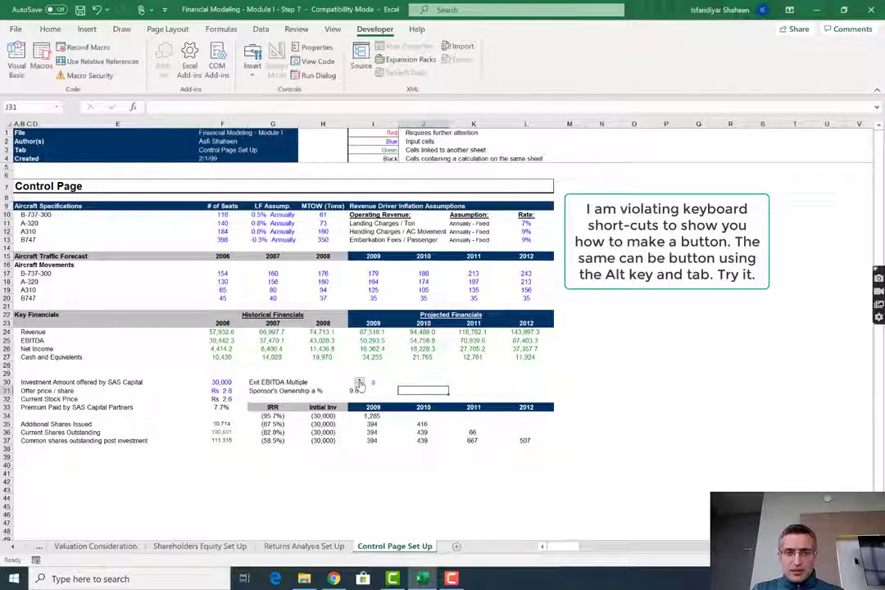
click(359, 381)
click(359, 381)
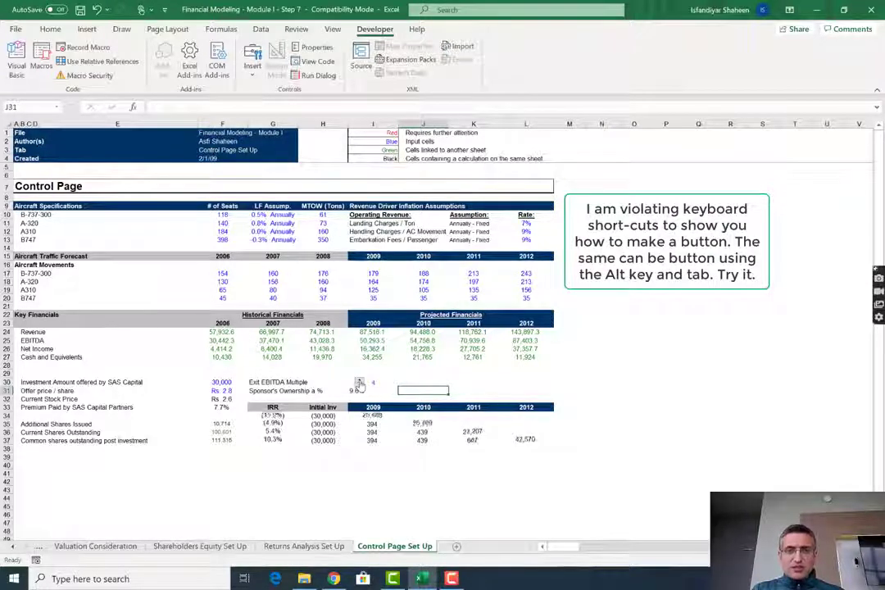
click(359, 381)
click(359, 381)
click(359, 381)
Raise the Exit EBITDA Multiple in I30 to 10 with its spin button
key(alt+v)
key(z)
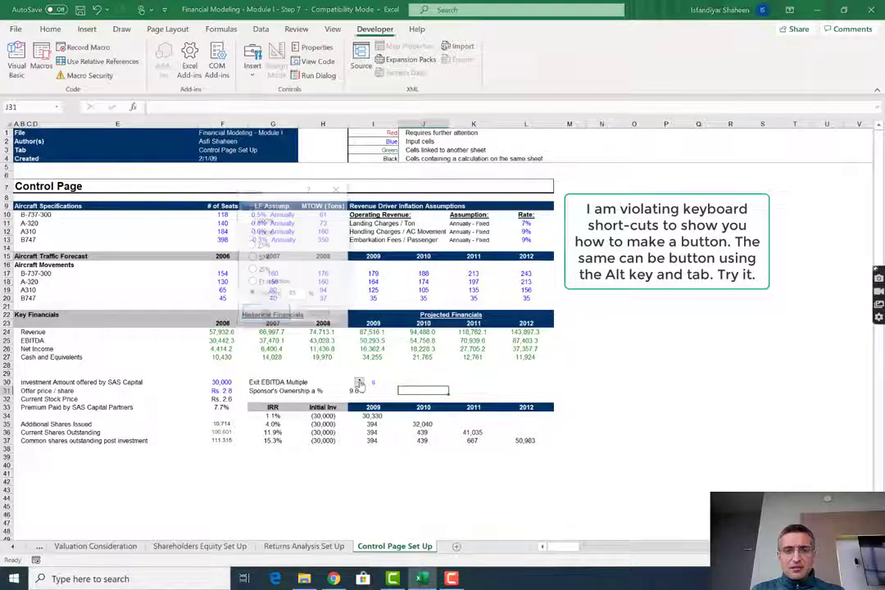
key(Tab)
text(125)
key(Return)
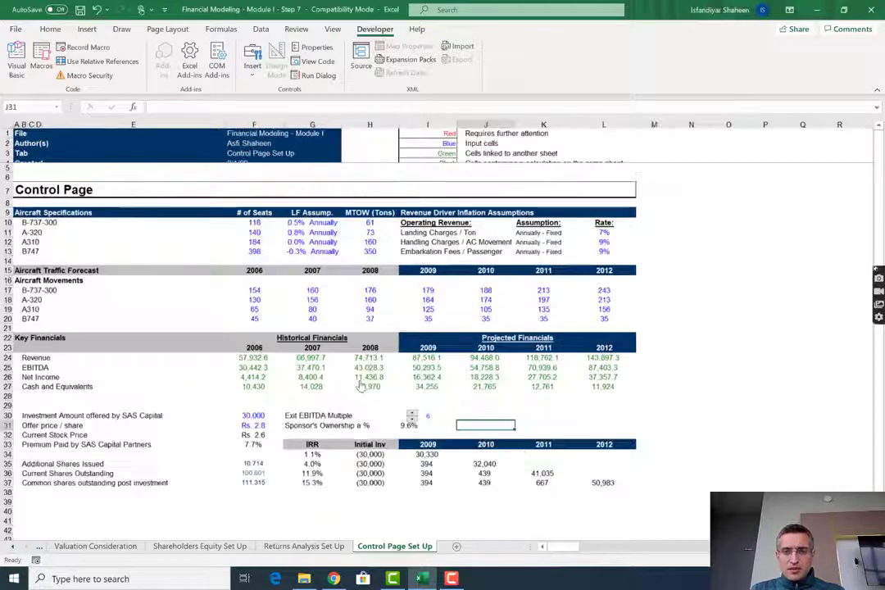
scroll(530, 425, down, 2)
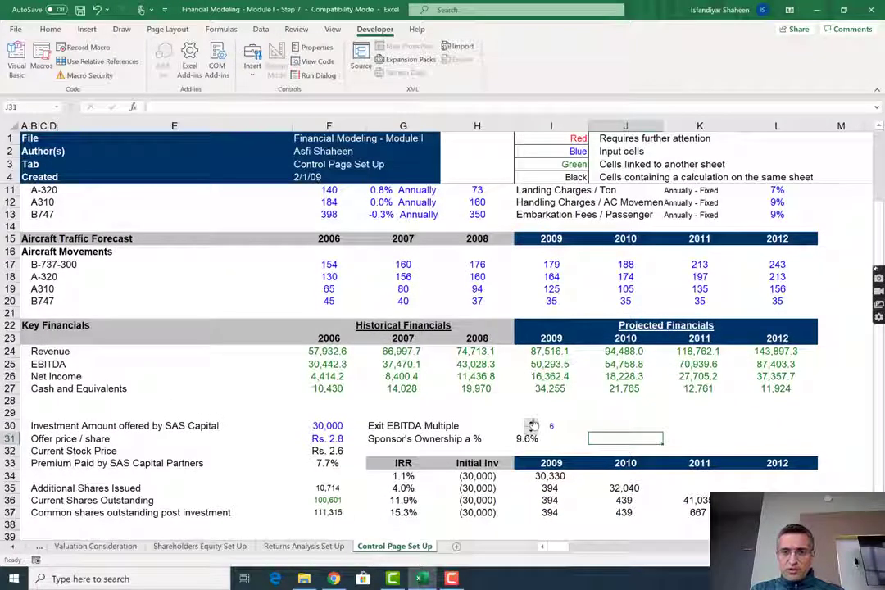
click(532, 423)
click(532, 423)
click(531, 423)
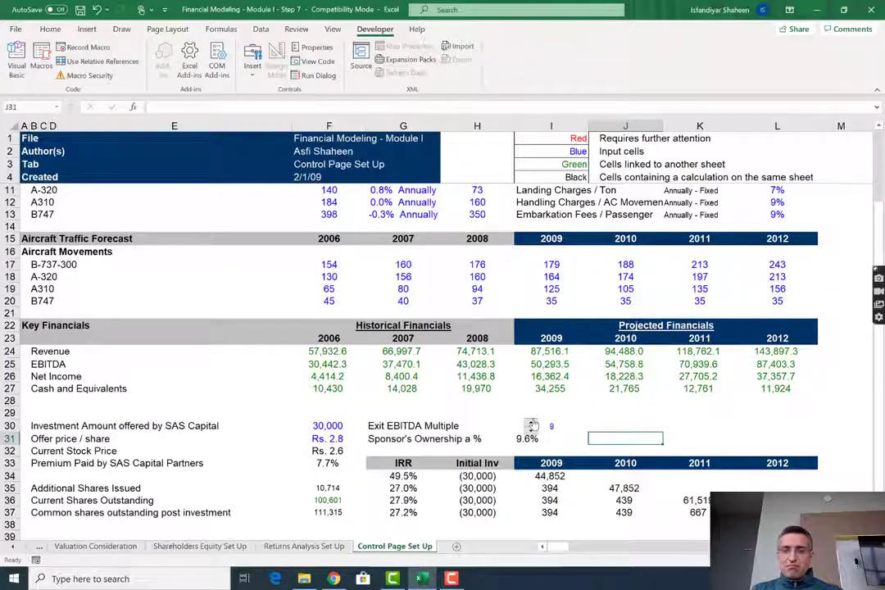
click(531, 423)
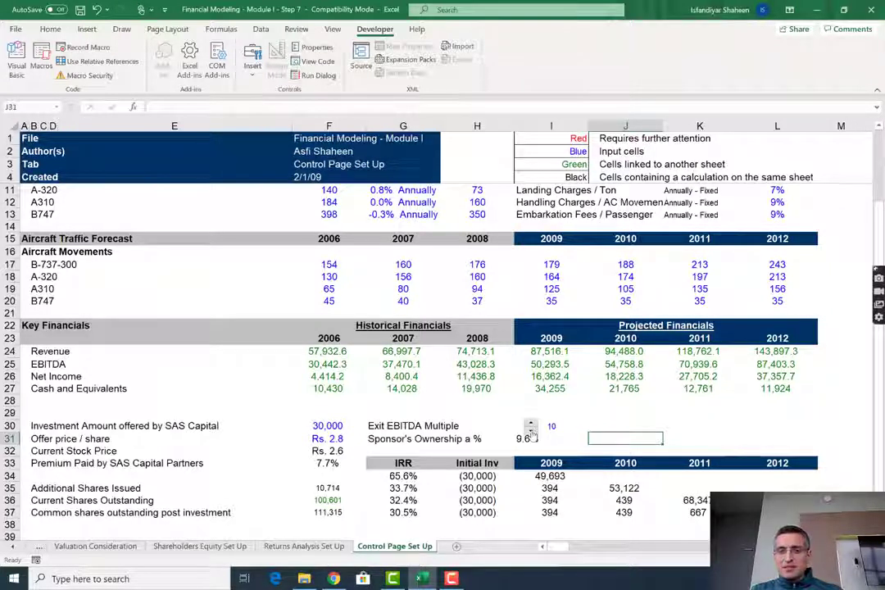
Lower the Exit EBITDA Multiple in I30 to 7 with its spin button
click(531, 432)
click(531, 432)
click(531, 432)
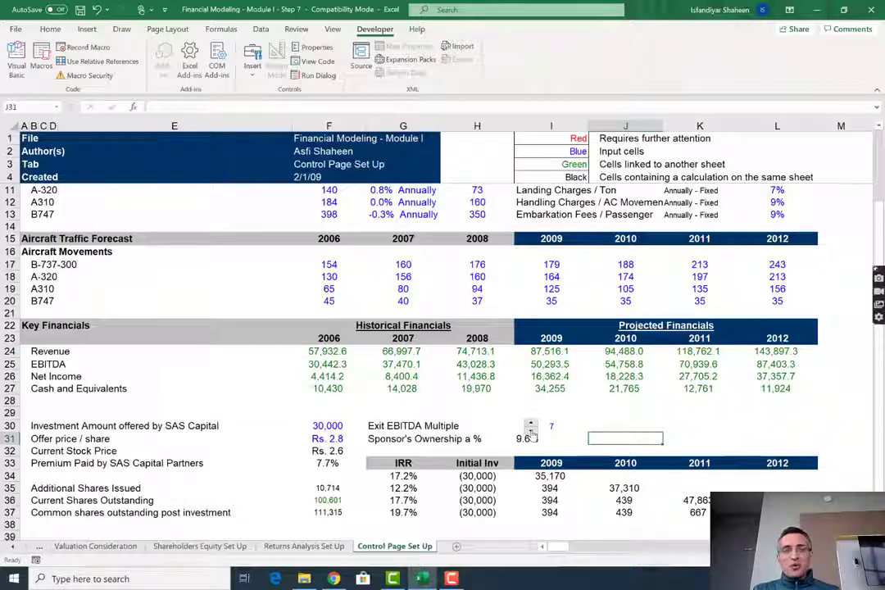
key(alt+Tab)
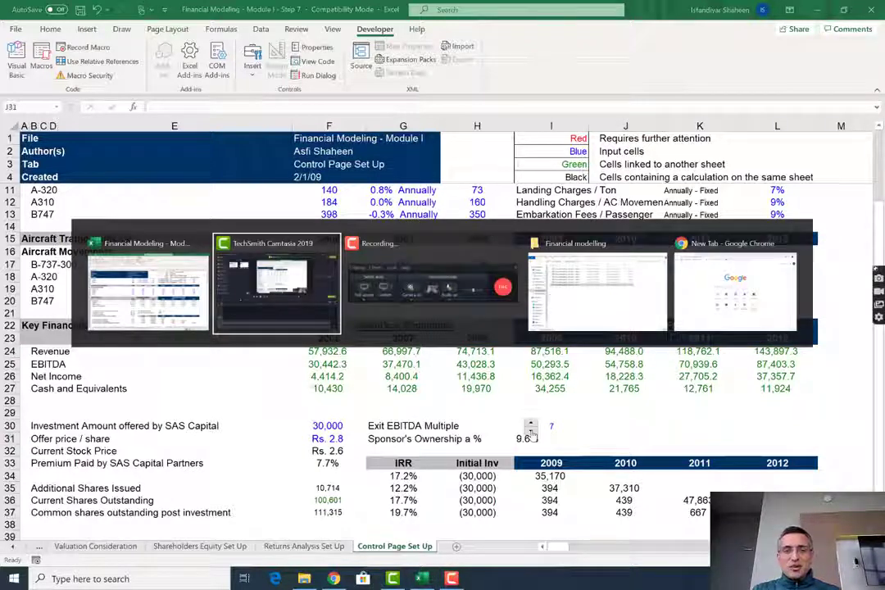
key(alt+shift+Tab)
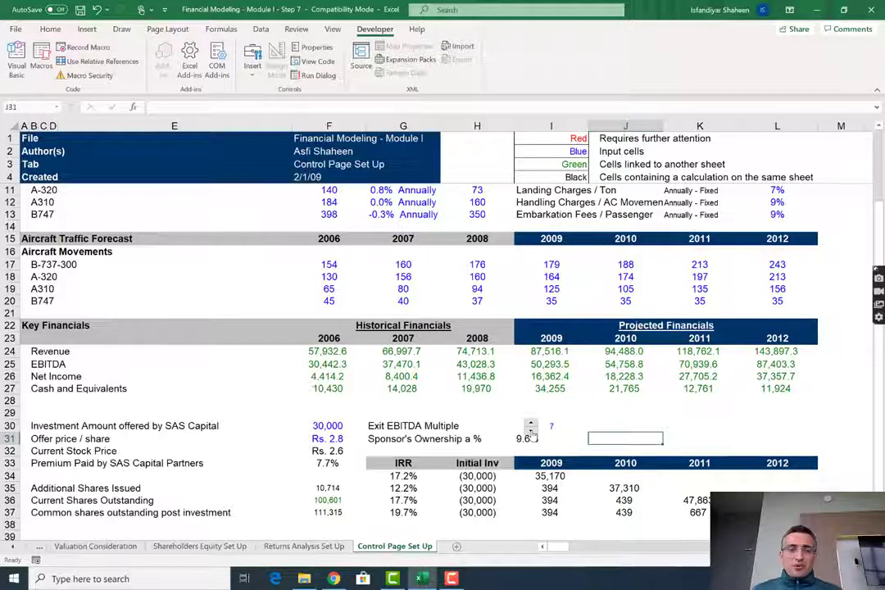
Switch to File Explorer, look through the Documents and Downloads folders, and return to the Excel workbook
key(alt+Tab)
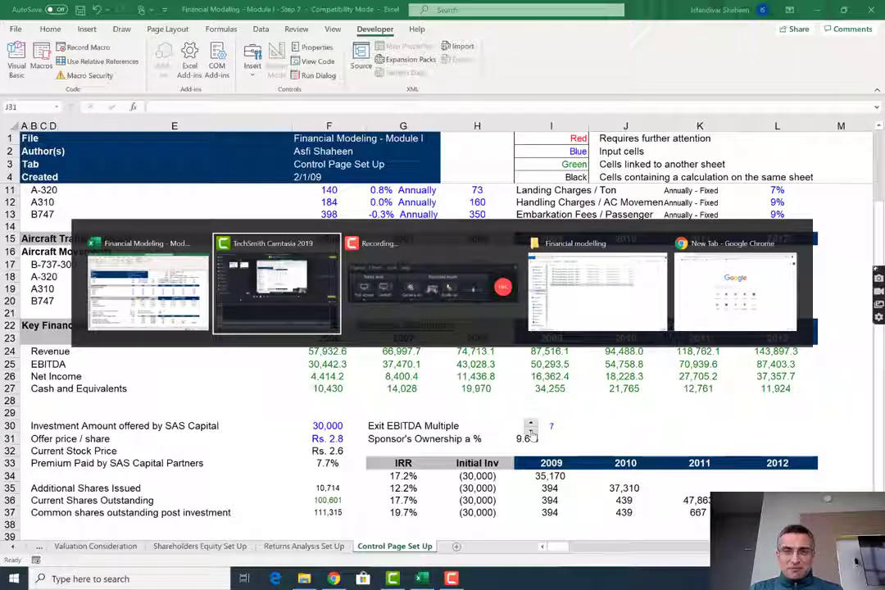
key(alt+Tab)
key(alt+Tab)
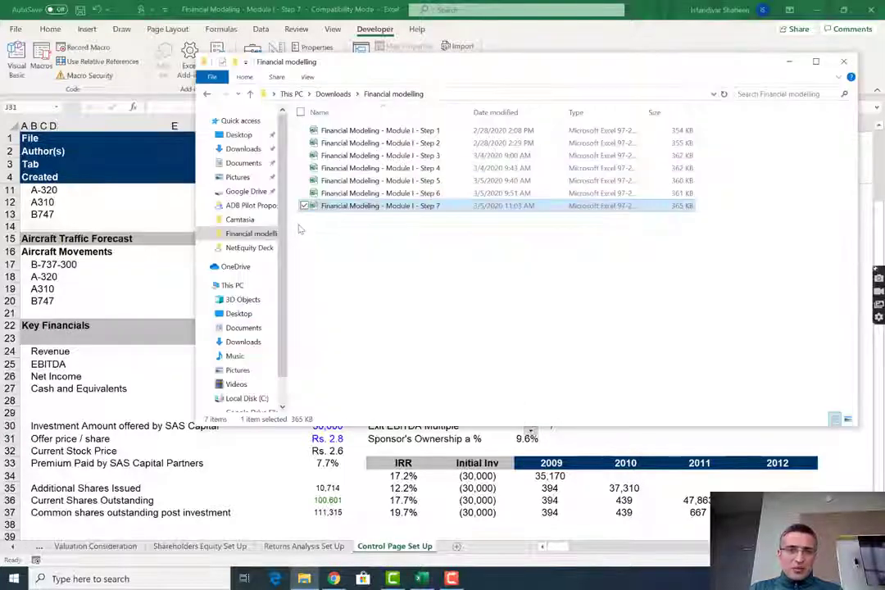
click(241, 163)
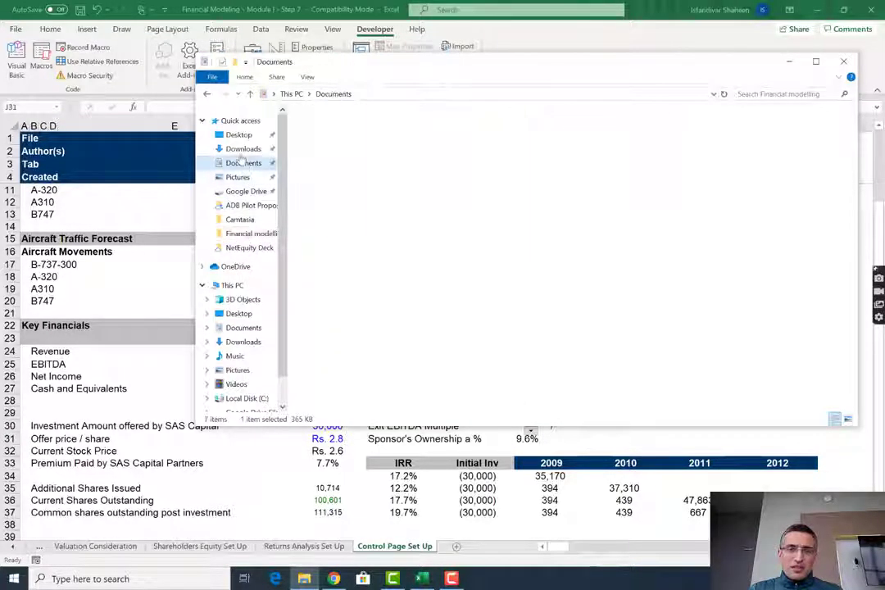
click(243, 149)
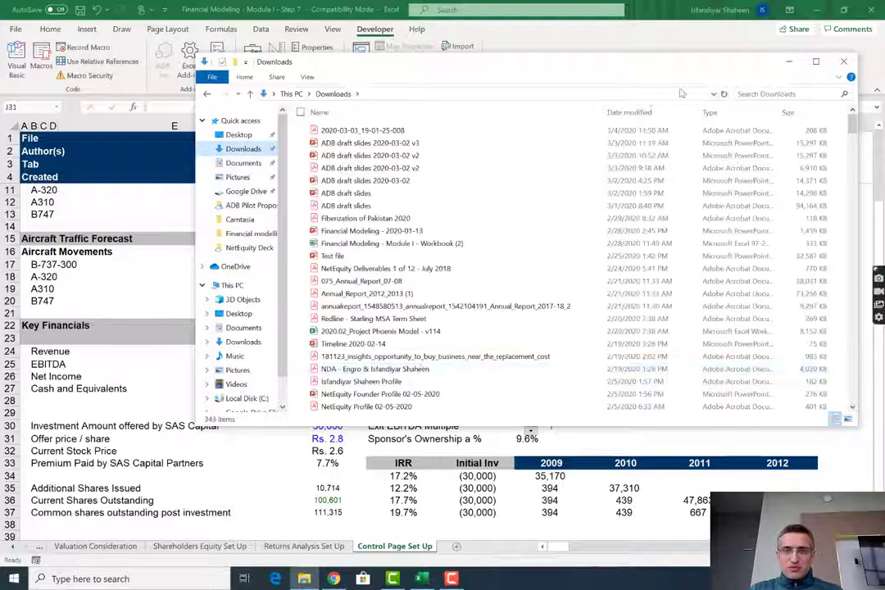
key(alt+Tab)
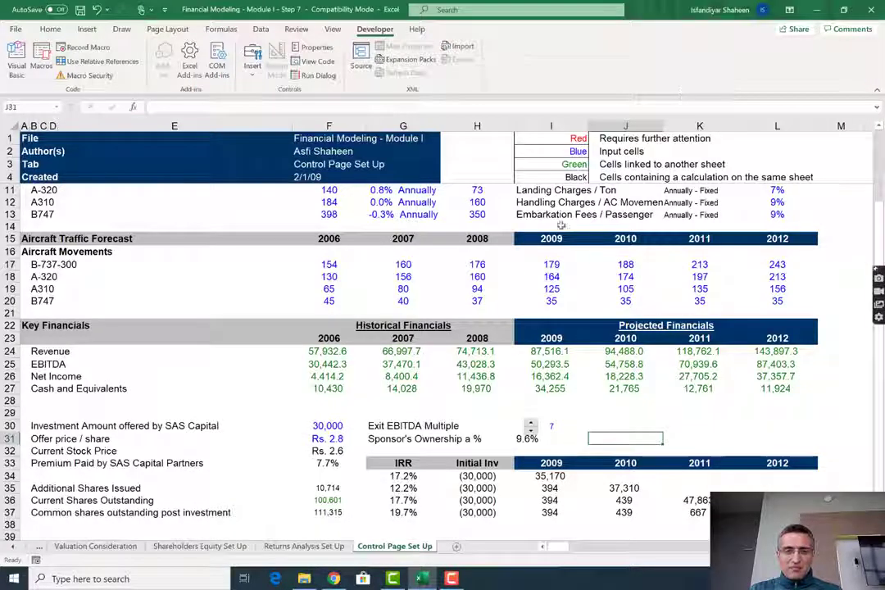
key(alt+Tab)
key(alt+Tab)
key(alt+Tab)
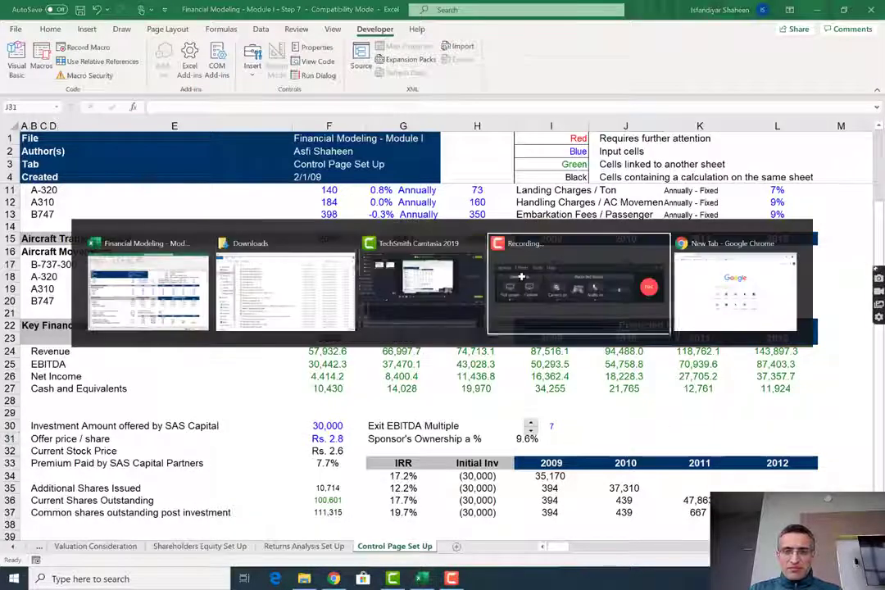